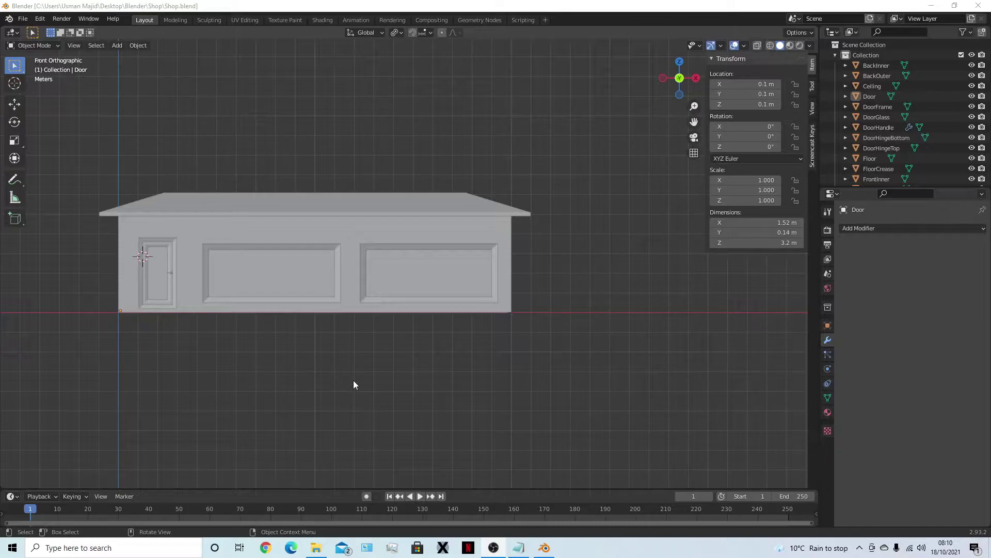
- Select the shop's whole door and orbit around the wall that holds it
scroll(353, 385, "down", 2)
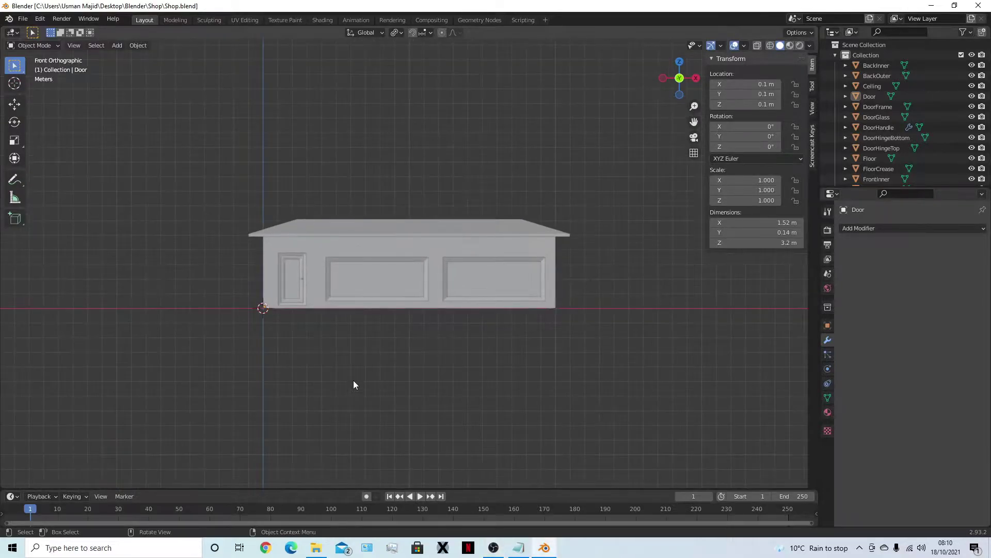
scroll(315, 307, "up", 6)
middle_click_drag(235, 271, 466, 329)
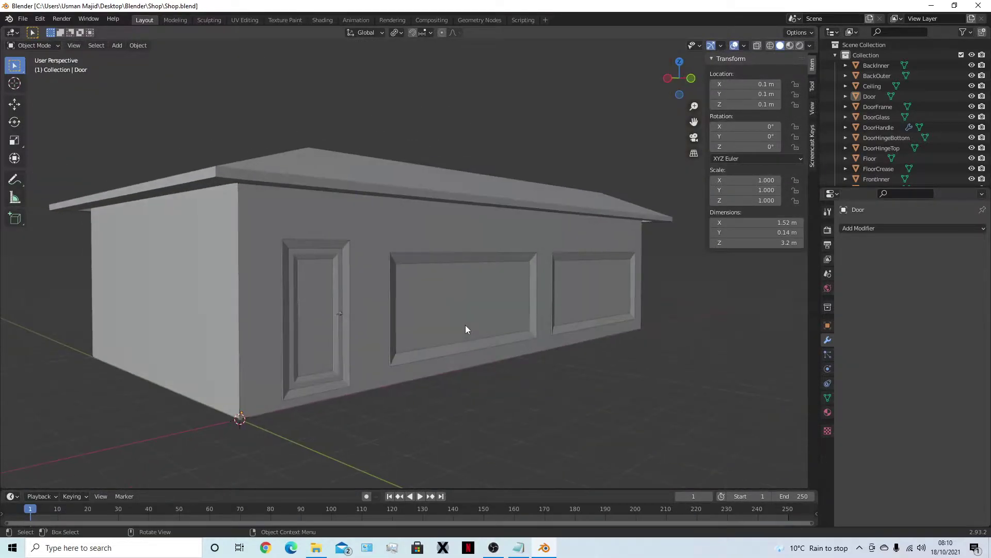
left_click(337, 278)
scroll(331, 286, "up", 4)
middle_click_drag(339, 293, 402, 275)
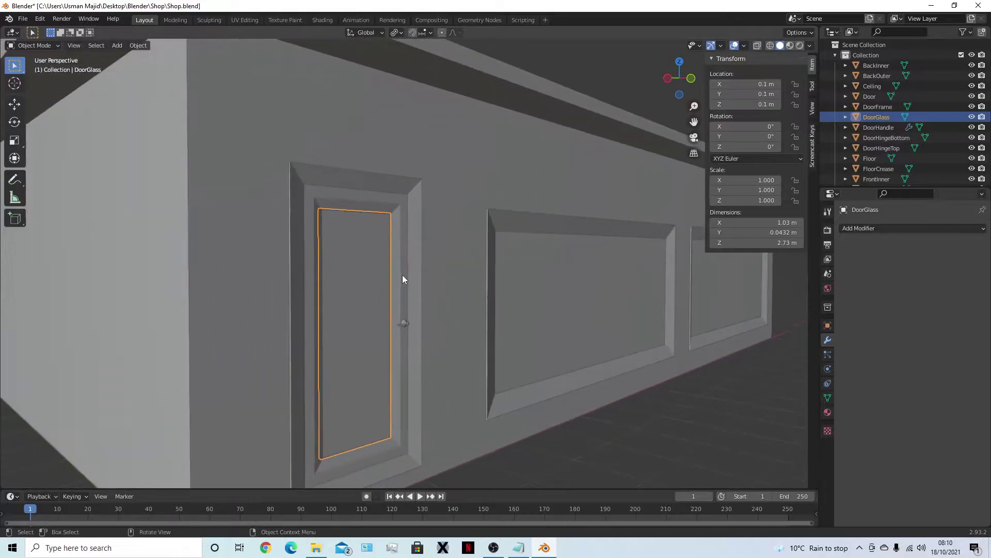
left_click(339, 203)
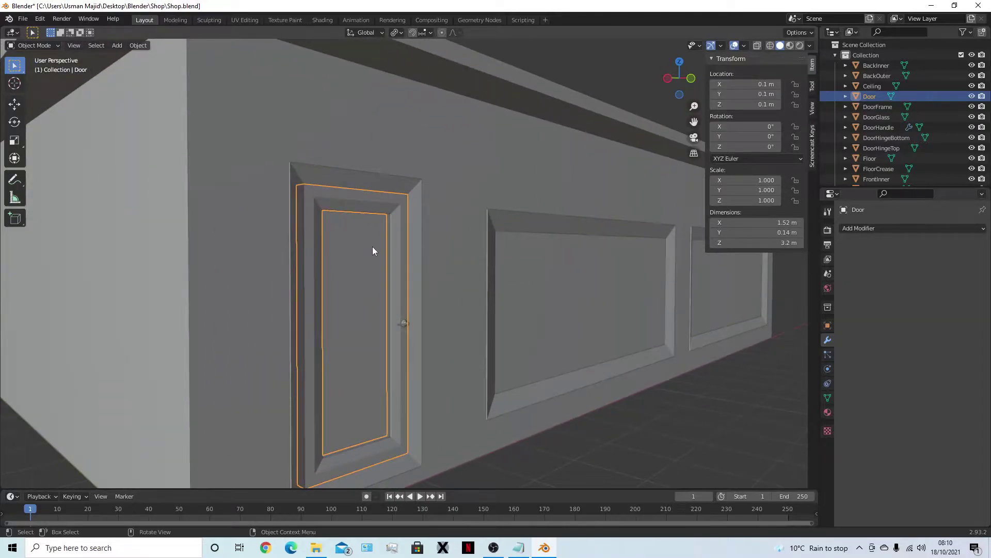
middle_click_drag(469, 335, 423, 306)
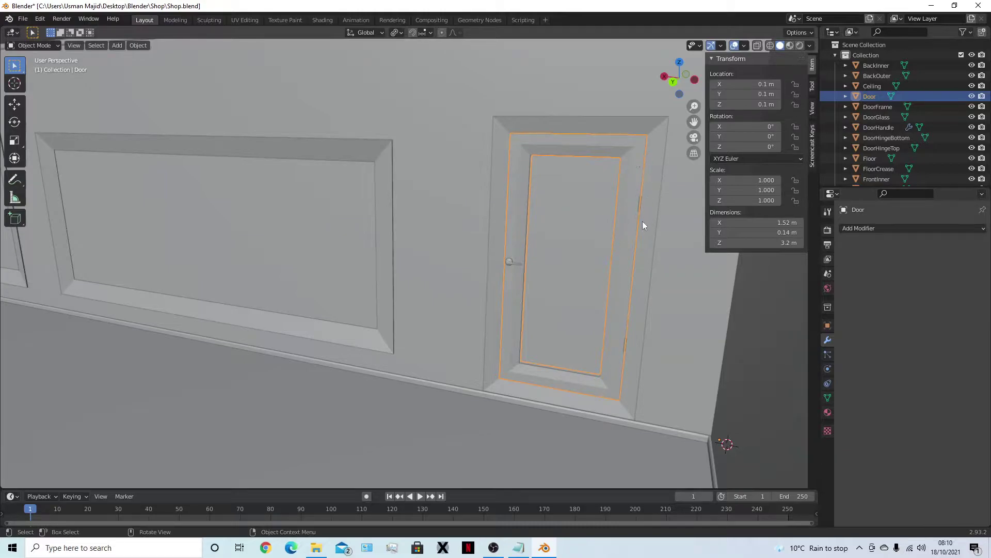
middle_click_drag(639, 279, 516, 324)
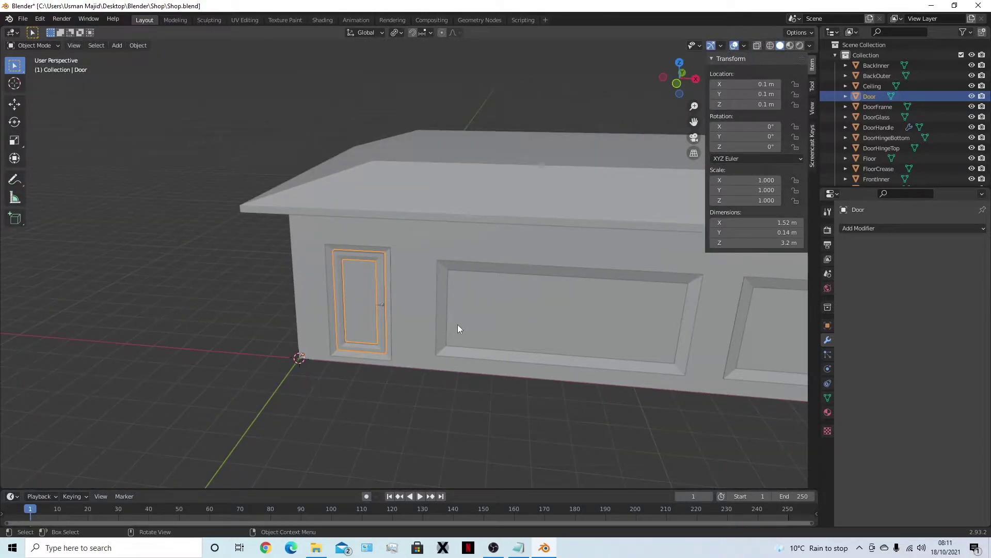
scroll(361, 286, "up", 8)
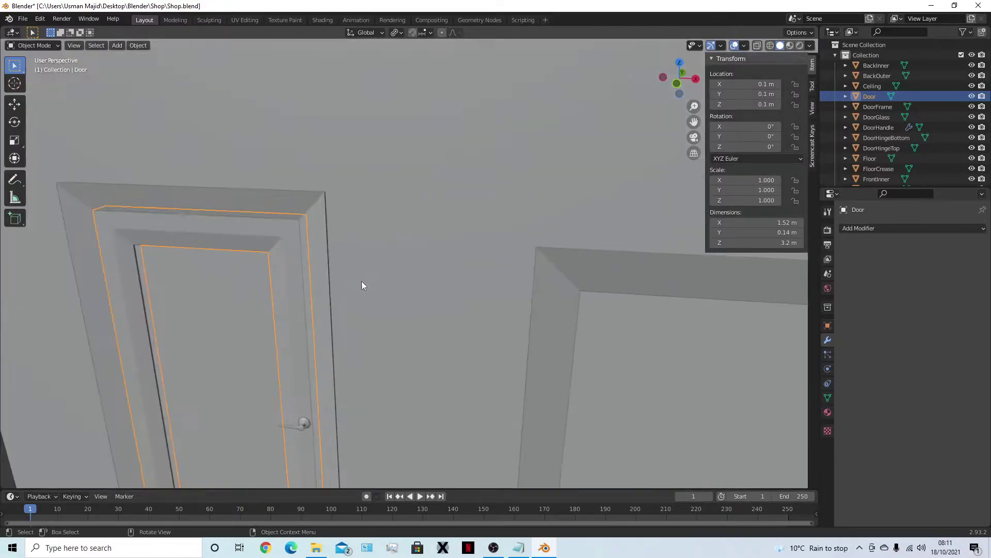
- Isolate the door and inspect its frame's mesh in Edit Mode
key("Tab")
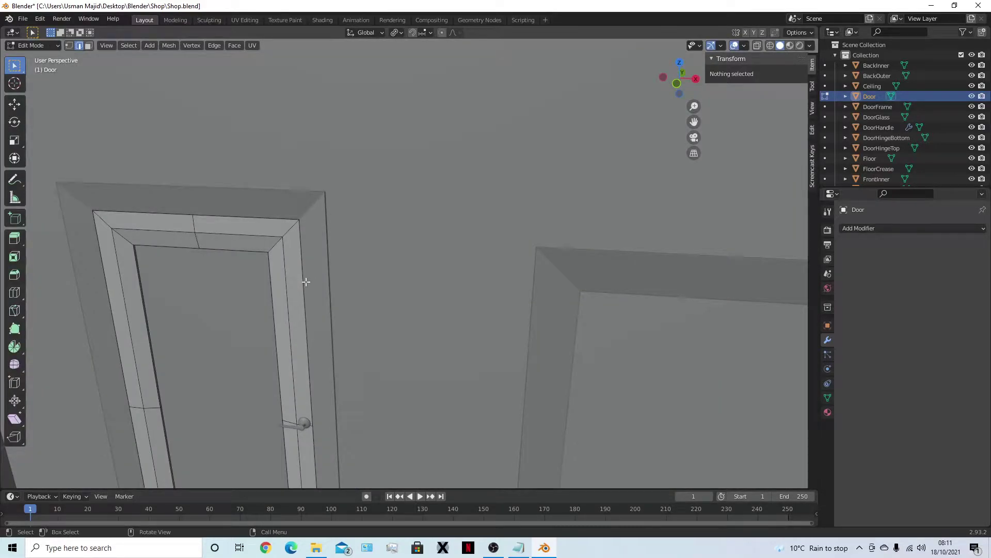
key("Tab")
key("shift+h")
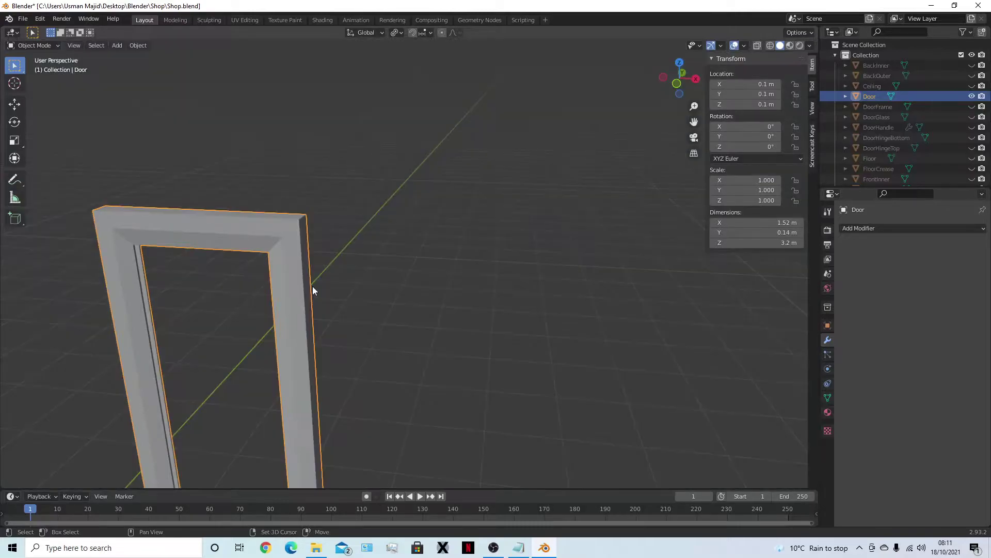
key("Tab")
middle_click_drag(312, 286, 354, 299)
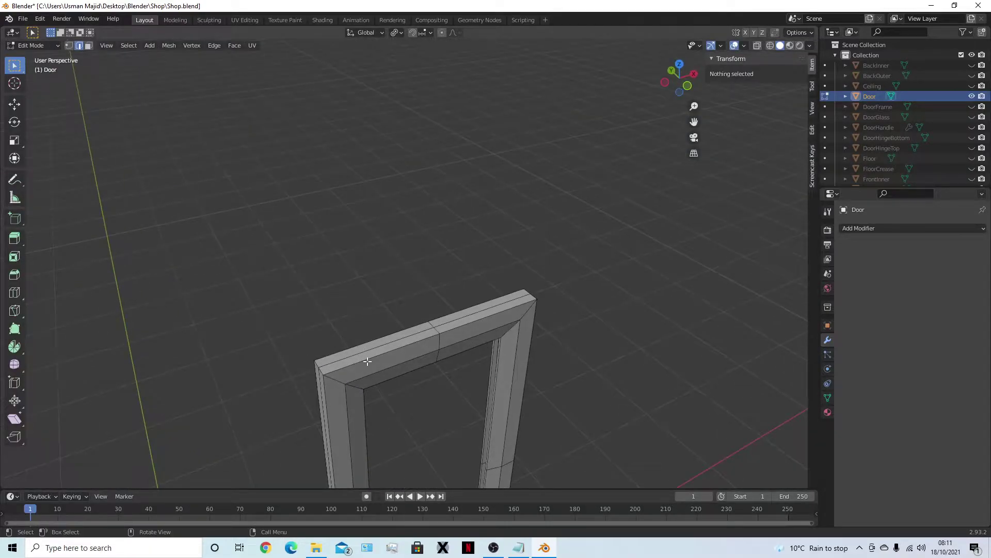
middle_click_drag(368, 361, 389, 301)
key("Tab")
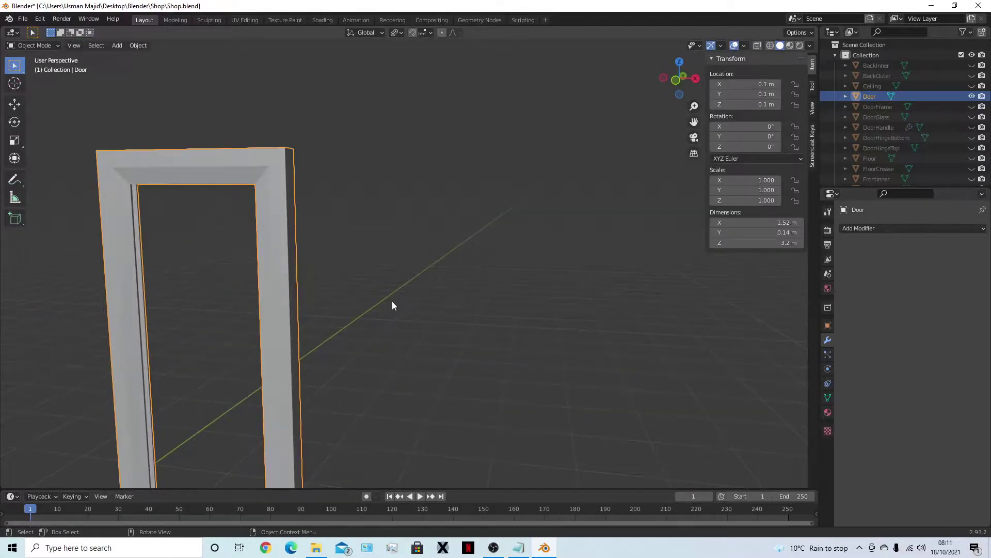
- Unhide all shop objects, deselect everything and centre a front orthographic view
key("a")
key("KP_Decimal")
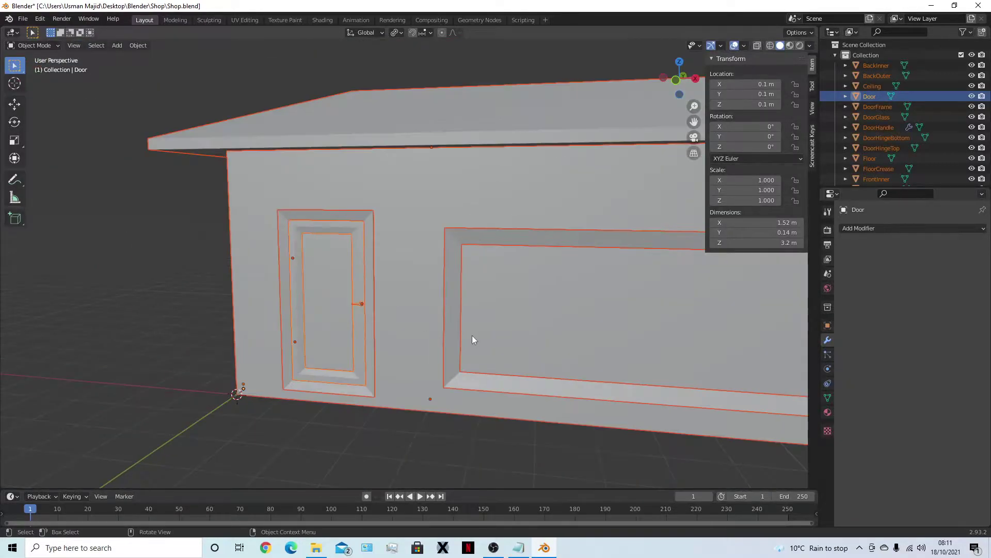
key("alt+a")
mouse_move(597, 403)
middle_mouse_down()
mouse_move(523, 398)
mouse_move(581, 402)
middle_mouse_up()
key("KP_1")
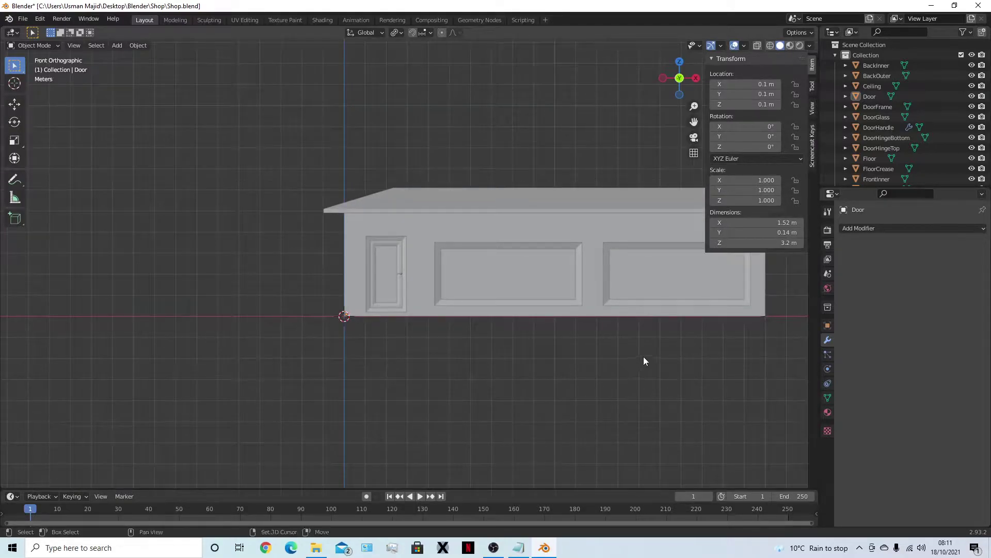
middle_click_drag(643, 356, 518, 373, "shift")
scroll(518, 372, "up", 2)
- Save Shop.blend and open the Info.txt notes in the project's Resources folder
key("ctrl+s")
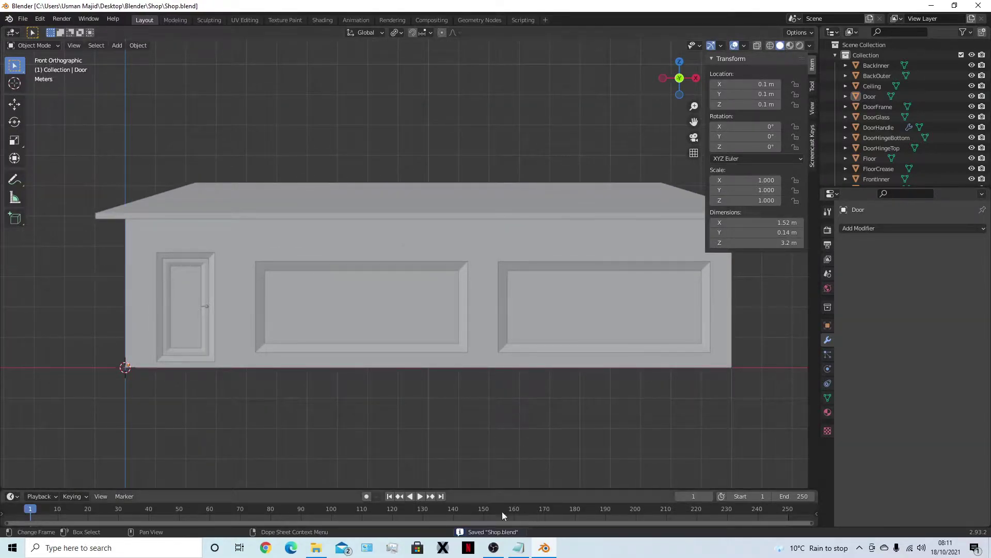
left_click(316, 547)
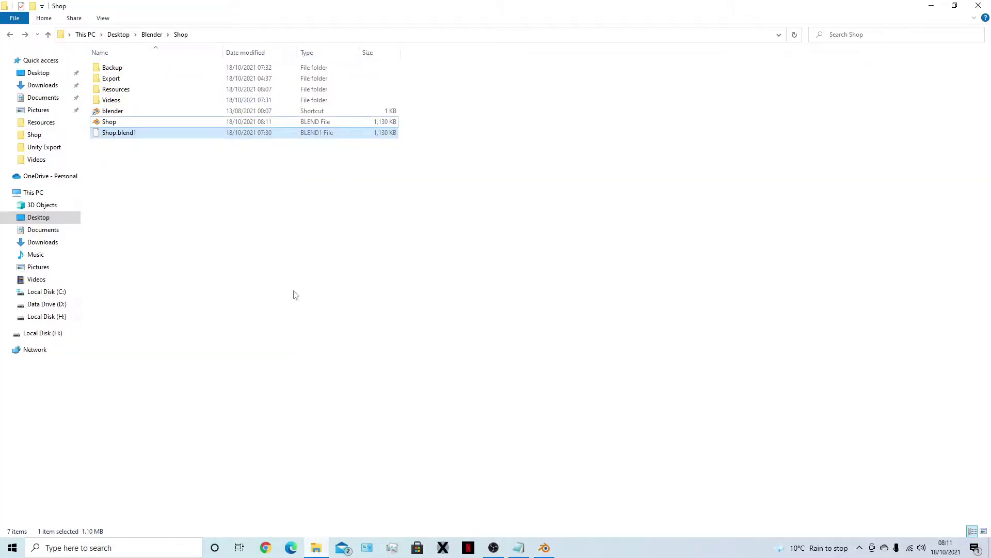
double_click(176, 91)
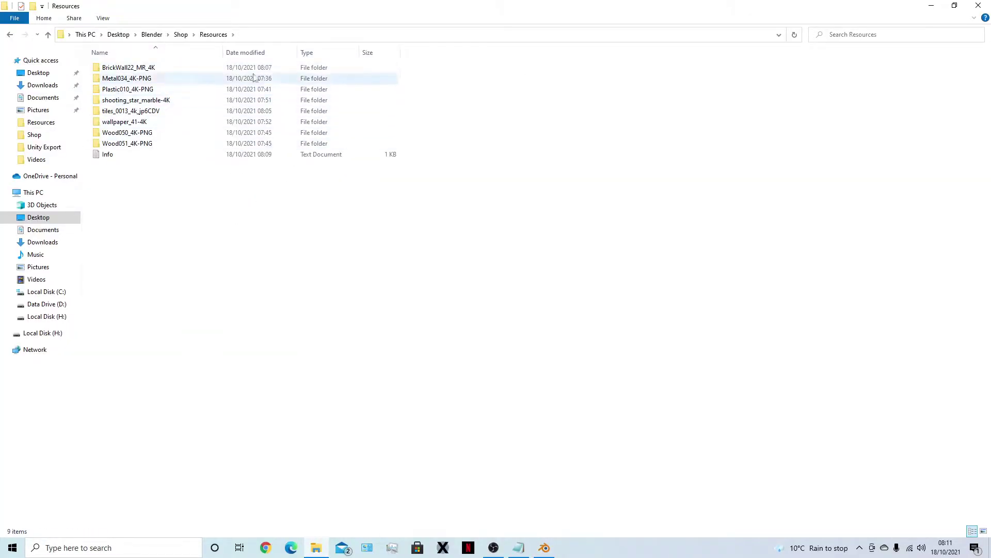
left_click(519, 548)
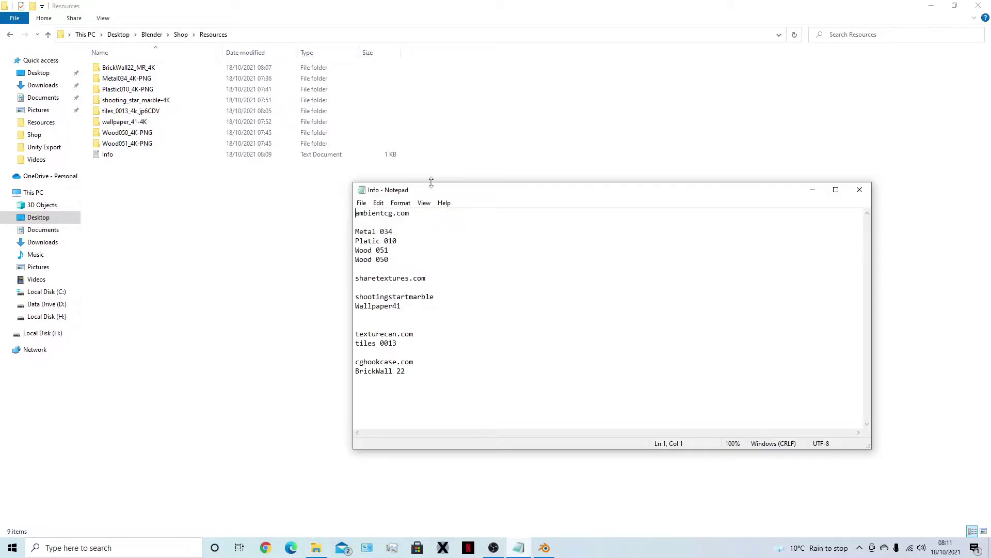
- Move the Info note to the upper right and highlight Metal 034, Platic 010, Wood 051, Wood 050
left_click_drag(457, 191, 559, 66)
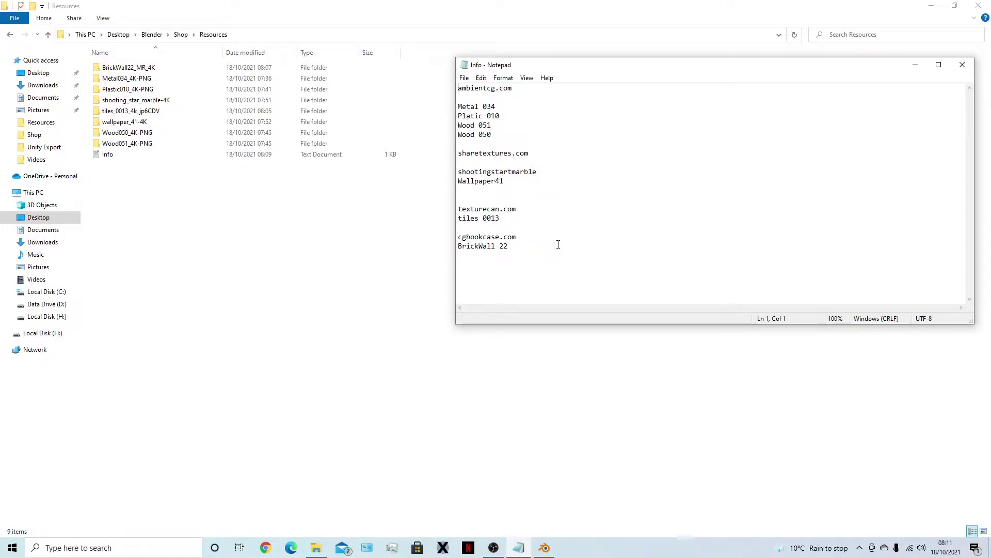
double_click(487, 107)
left_click(497, 106)
left_click_drag(500, 116, 457, 118)
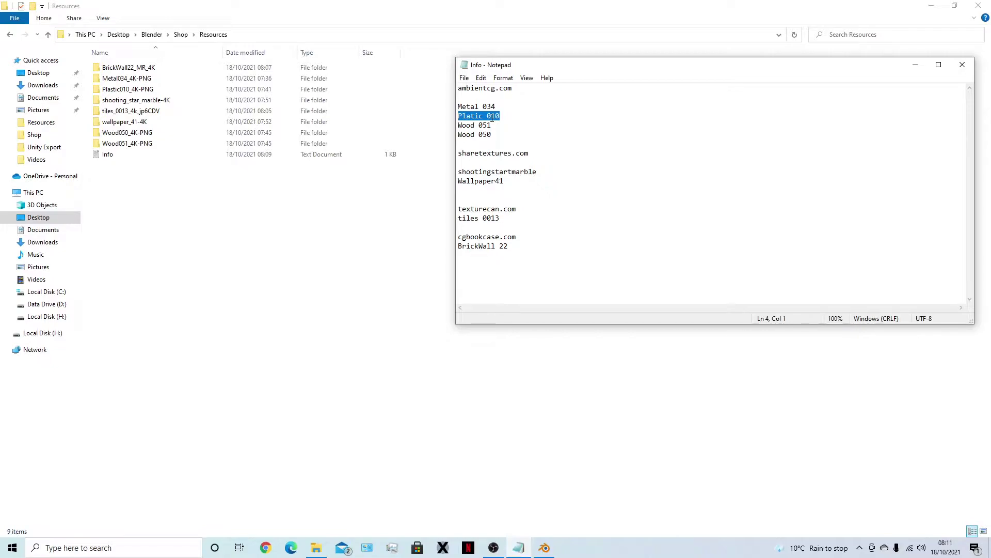
left_click_drag(504, 126, 458, 126)
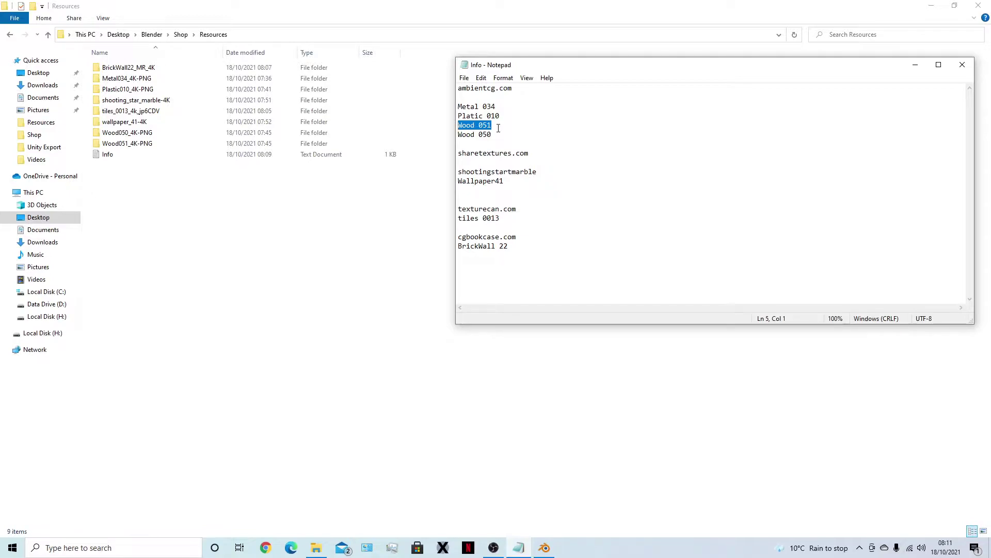
left_click_drag(499, 134, 457, 135)
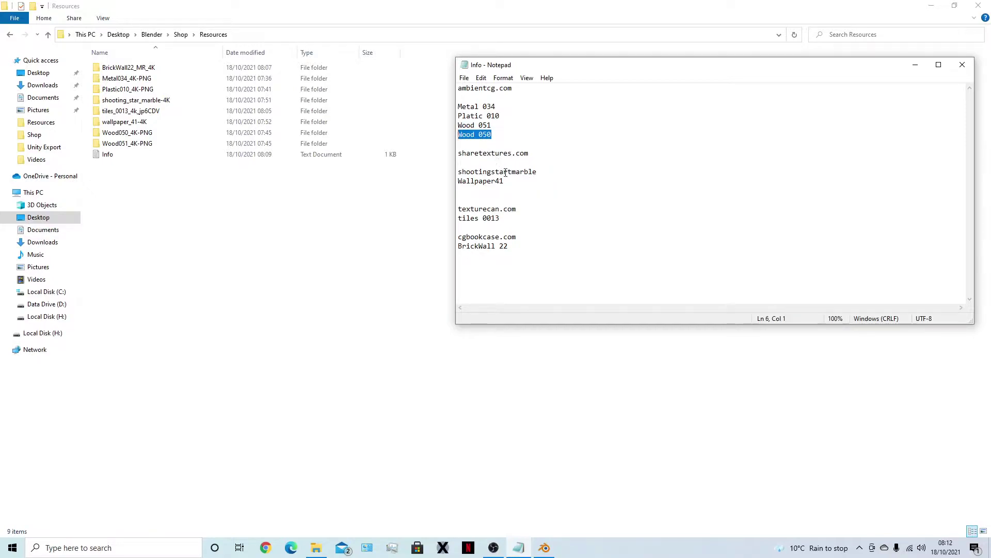
- Highlight the shootingstartmarble, Wallpaper41, tiles 0013 and BrickWall 22 lines
left_click(458, 171)
left_click(560, 171, "shift")
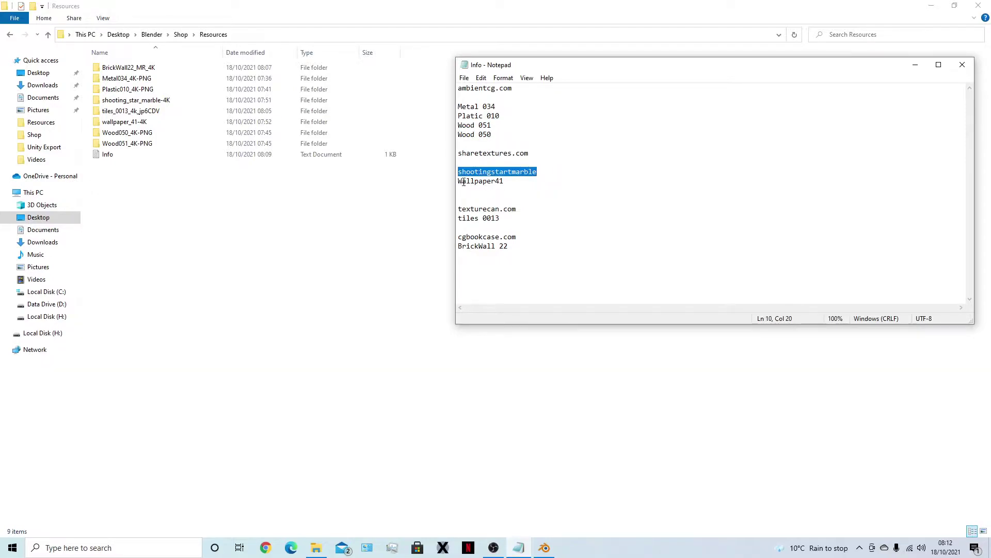
left_click_drag(458, 181, 531, 182)
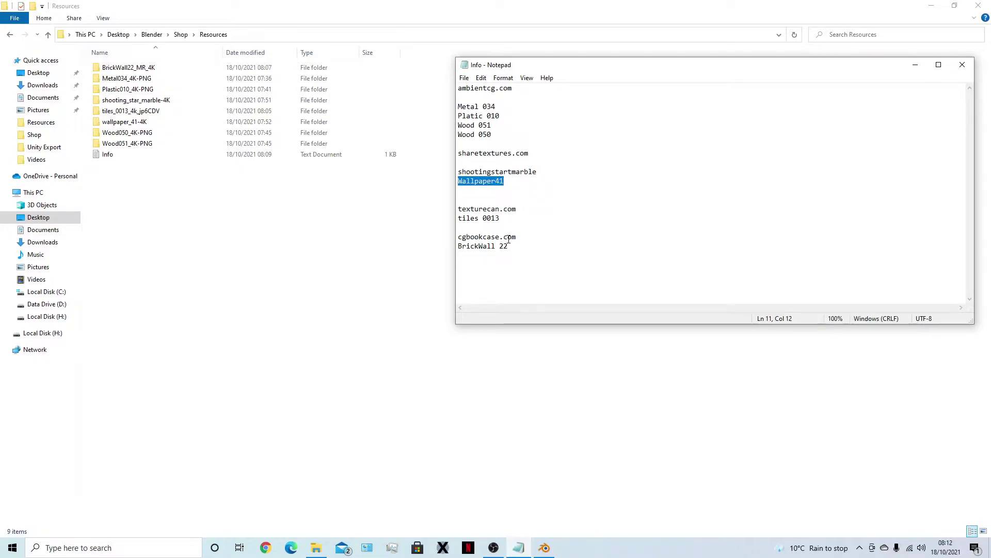
left_click_drag(458, 219, 517, 229)
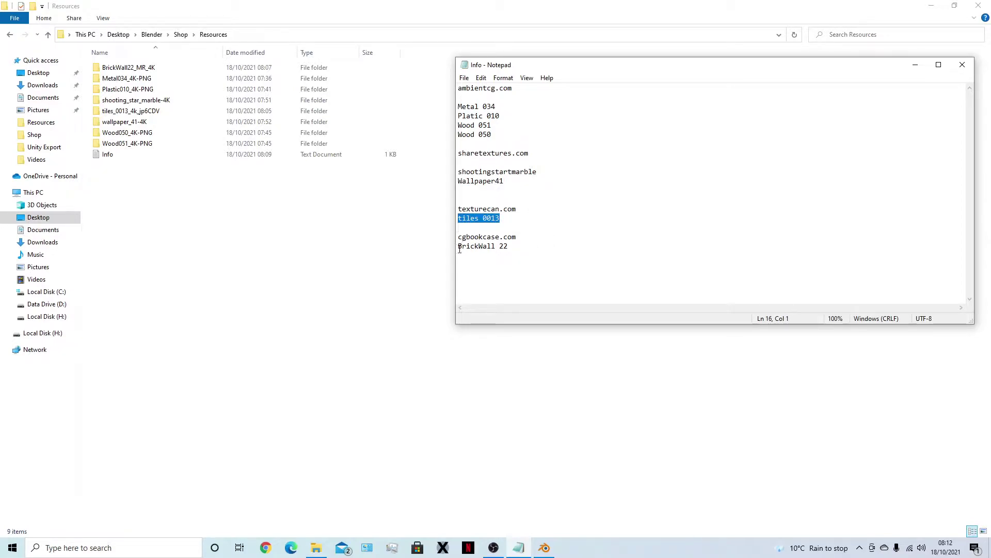
left_click_drag(458, 246, 522, 246)
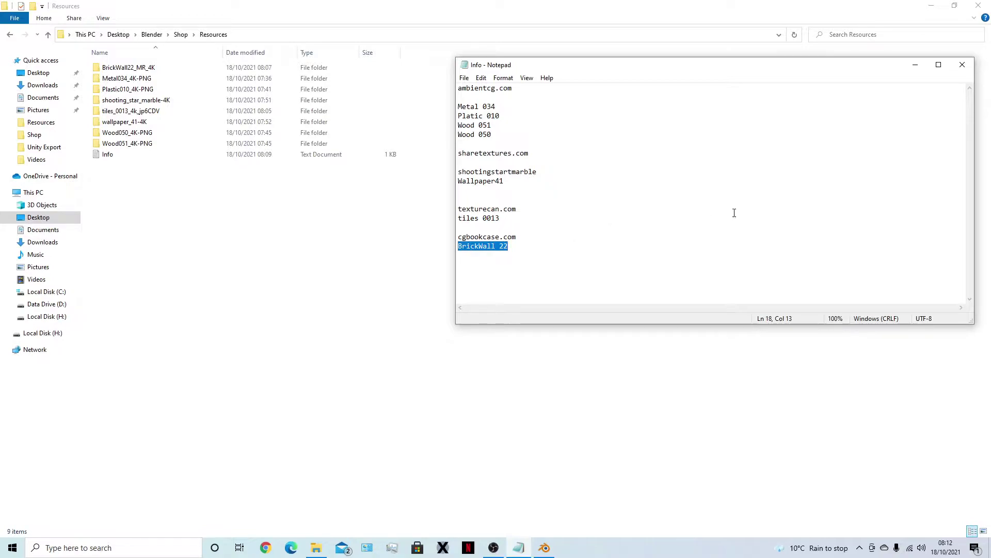
- Minimize the notes, briefly restore them, then minimize Notepad again
left_click(915, 65)
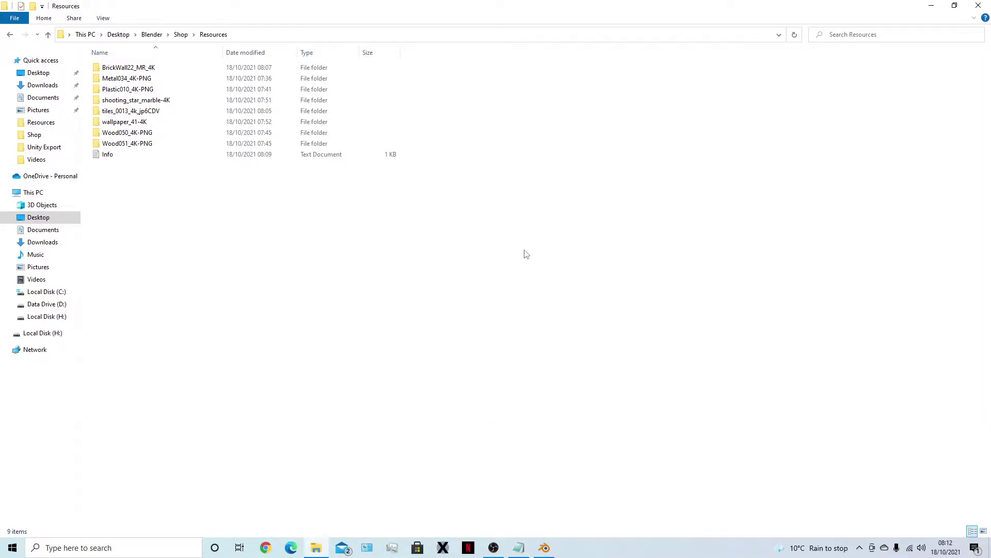
left_click(518, 547)
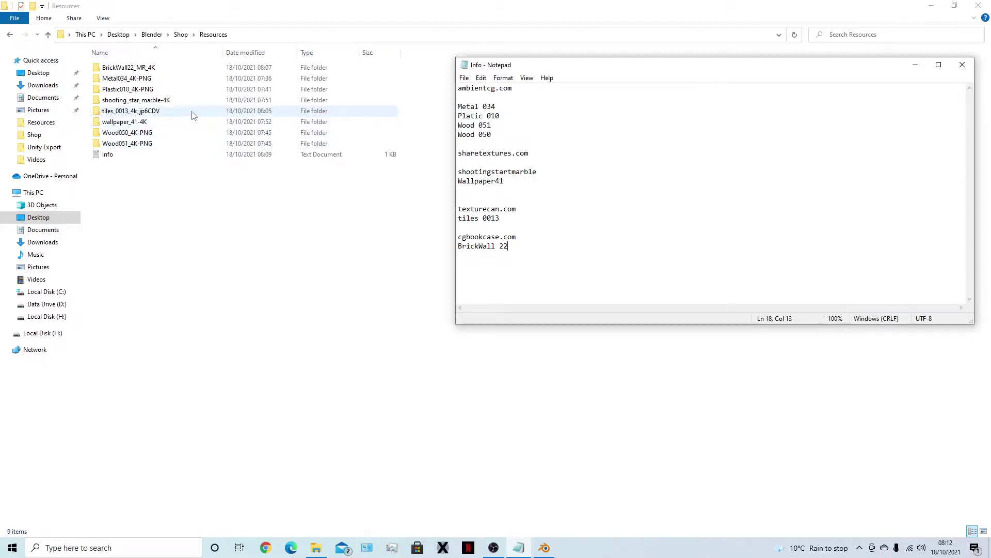
left_click(844, 200)
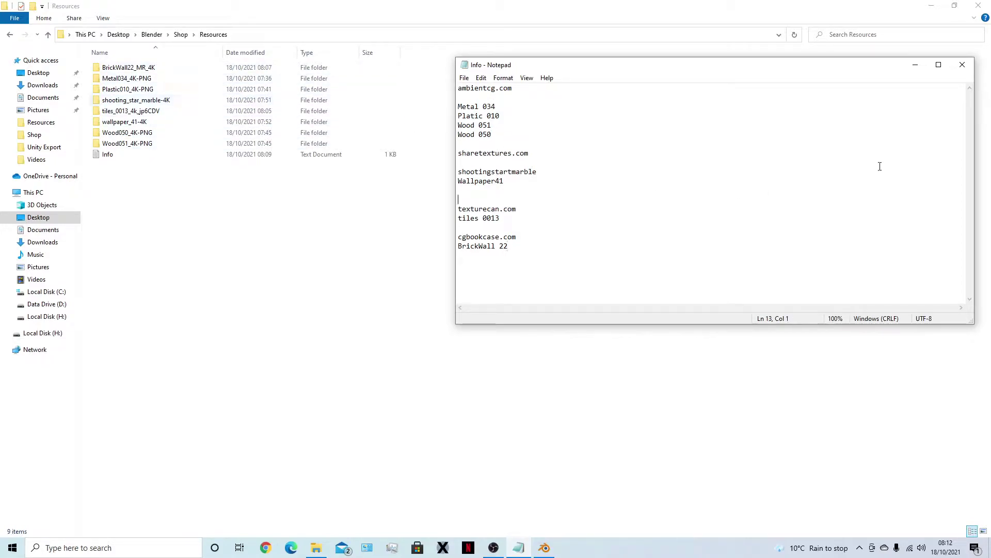
left_click(914, 66)
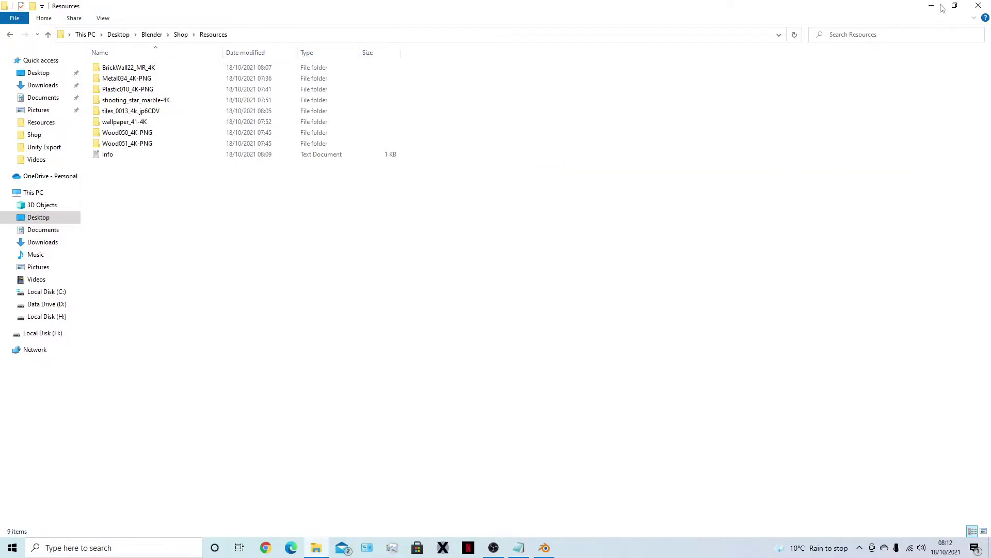
- Back in Blender, save Shop.blend, select the FrontOuter wall and view its material settings
left_click(544, 548)
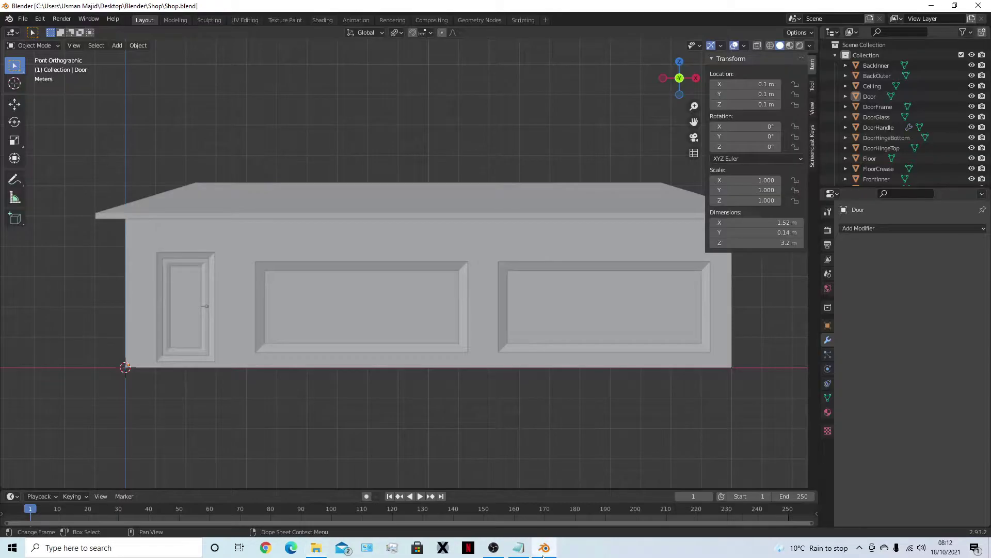
key("ctrl+s")
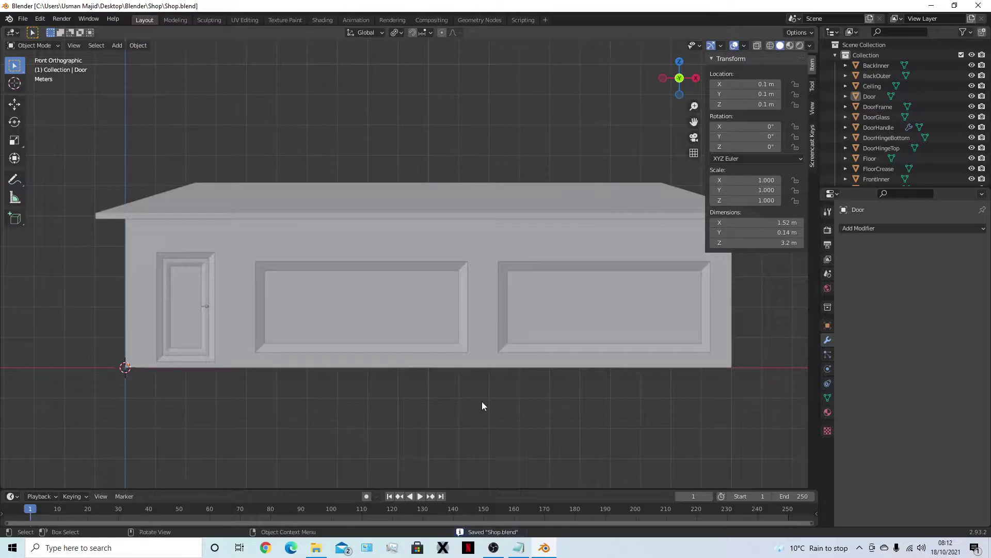
scroll(578, 372, "down", 2)
middle_click_drag(607, 381, 530, 409, "shift")
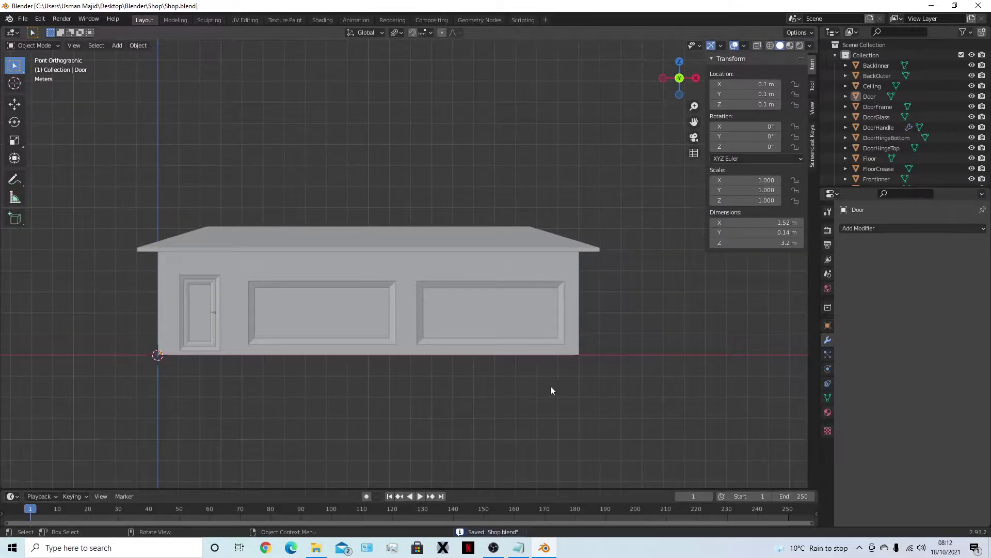
left_click(402, 273)
middle_click_drag(402, 292, 496, 366)
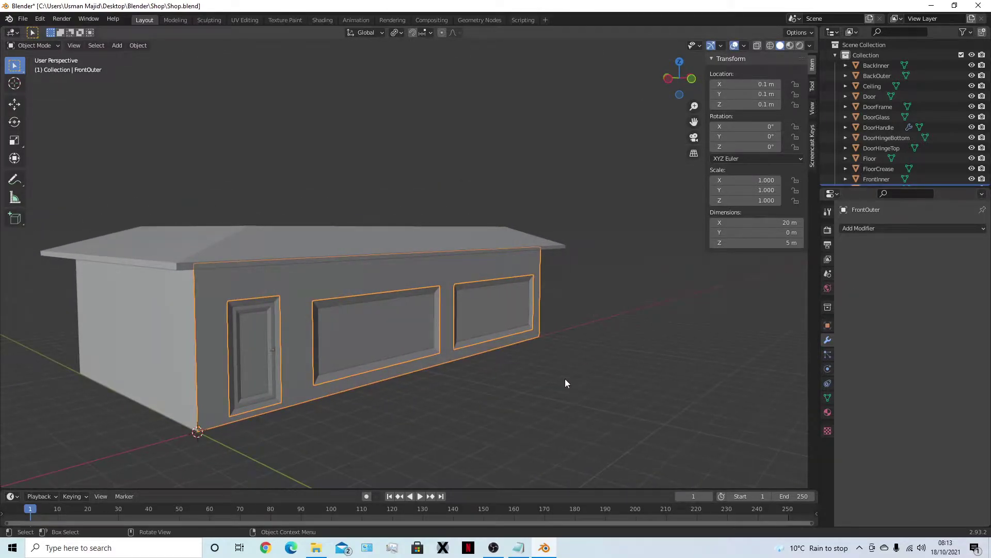
left_click(827, 430)
- Create a new material on the front wall named BrickWall
left_click(828, 415)
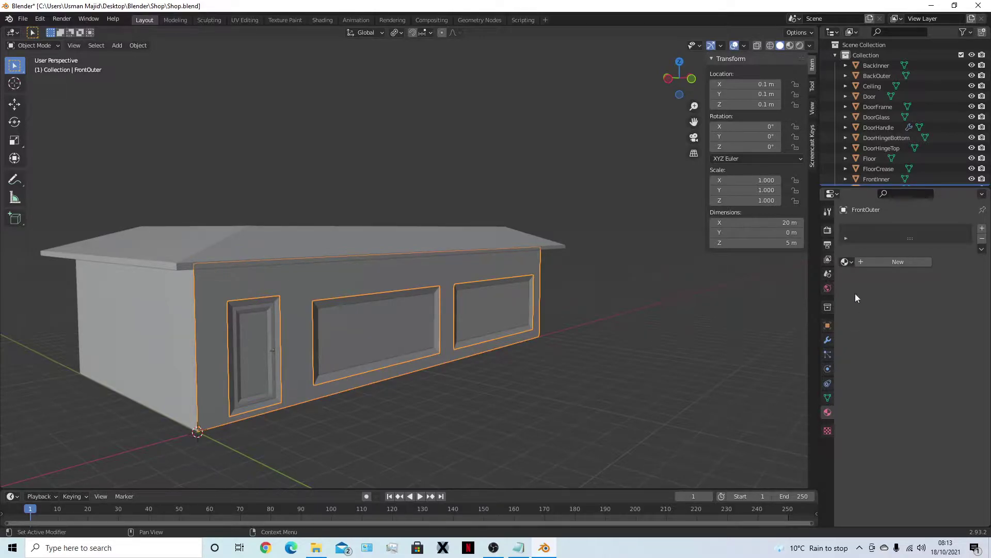
left_click(875, 264)
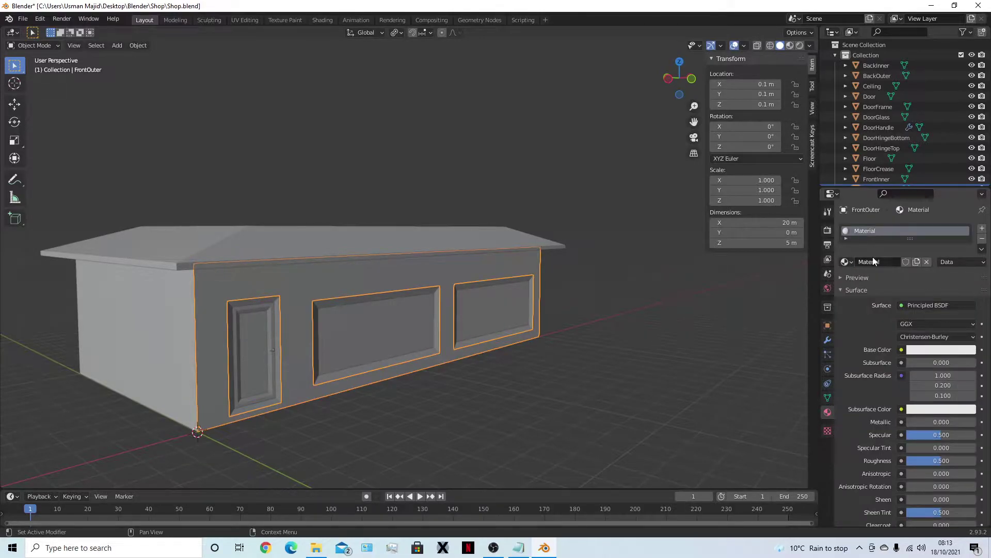
left_click(873, 260)
type("BrickWall")
key("Return")
- Reselect the FrontOuter wall and switch to the Shading workspace
left_click(330, 18)
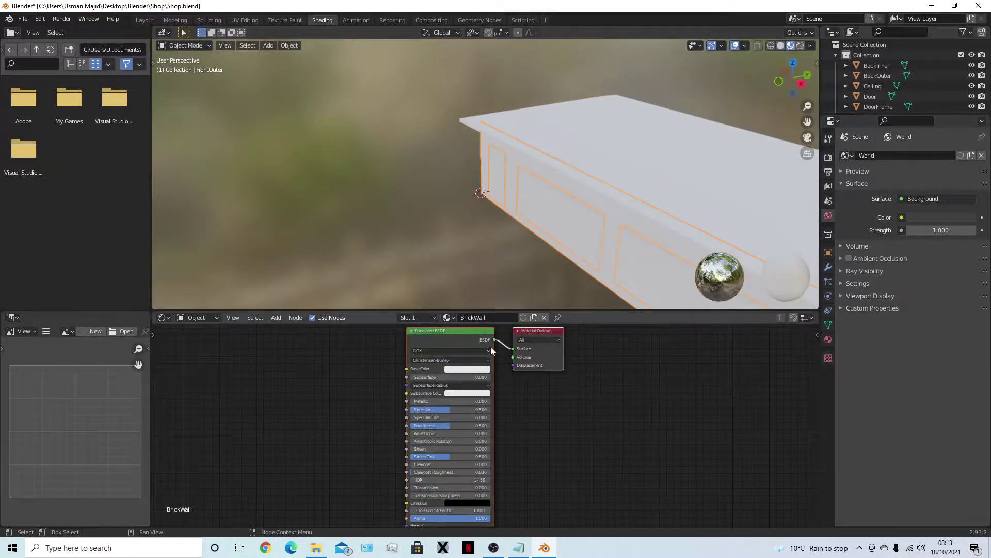
left_click(144, 20)
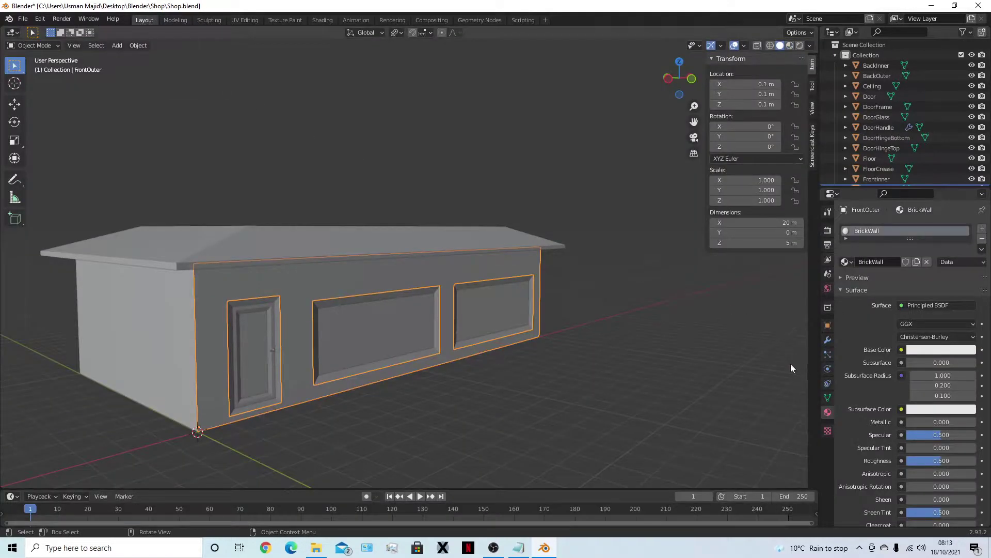
left_click(692, 356)
left_click(429, 268)
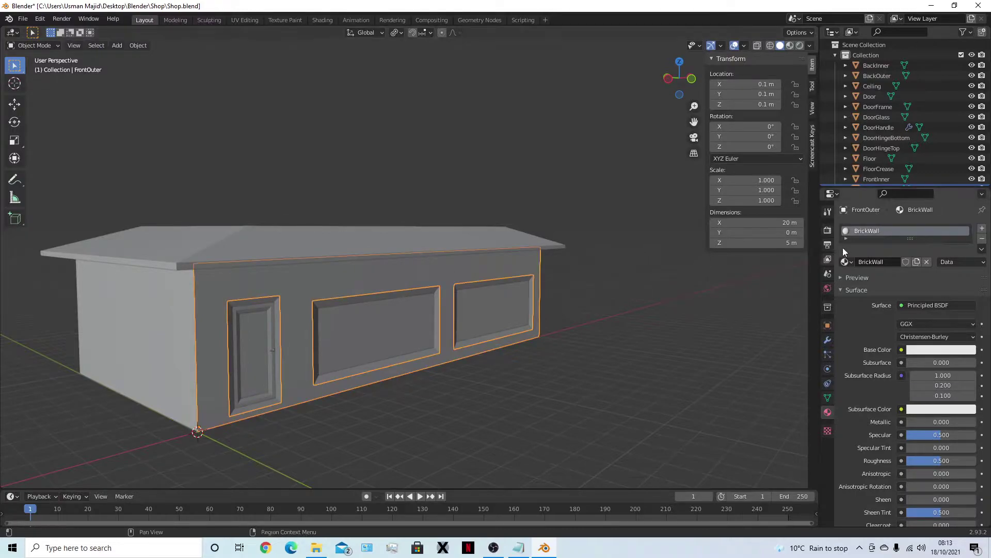
left_click(531, 351)
left_click(412, 252)
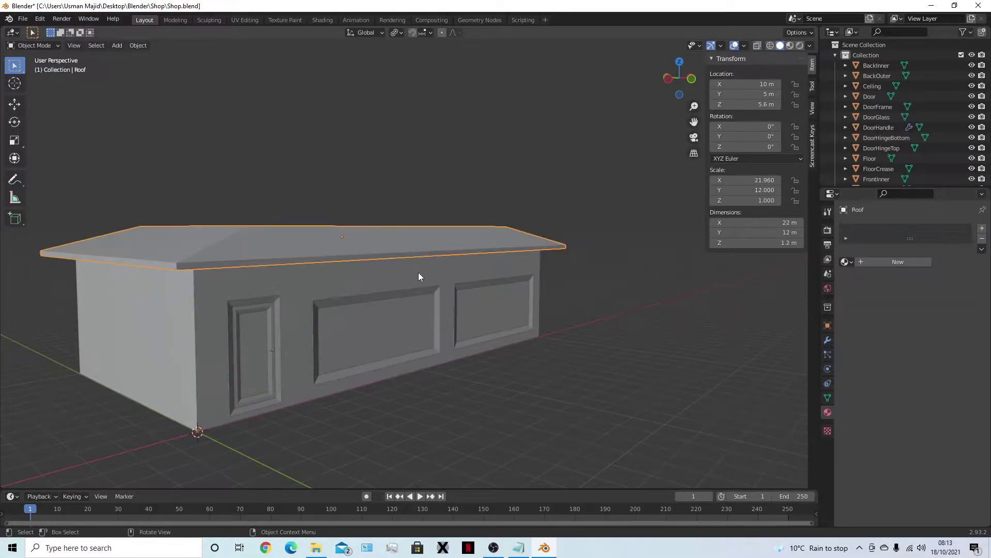
left_click(418, 271)
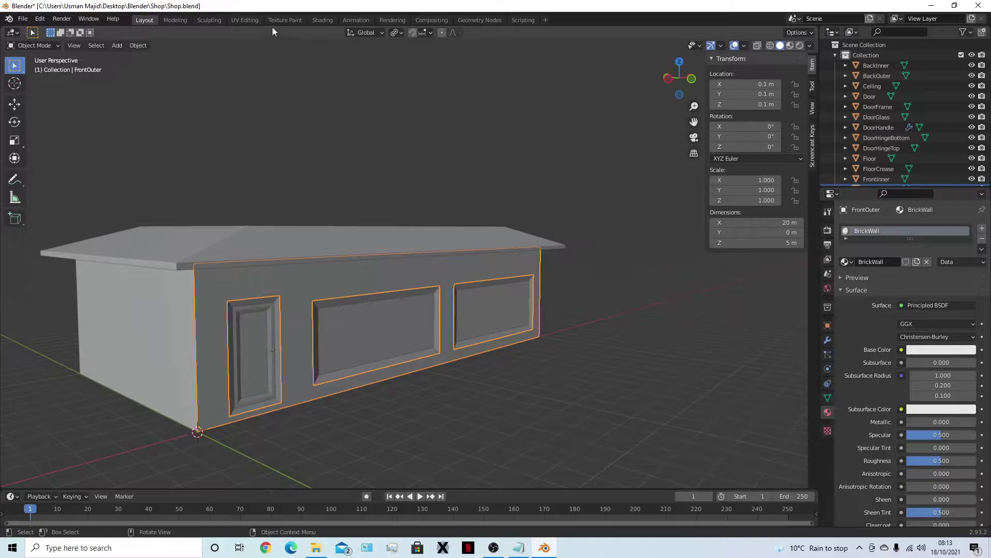
left_click(327, 20)
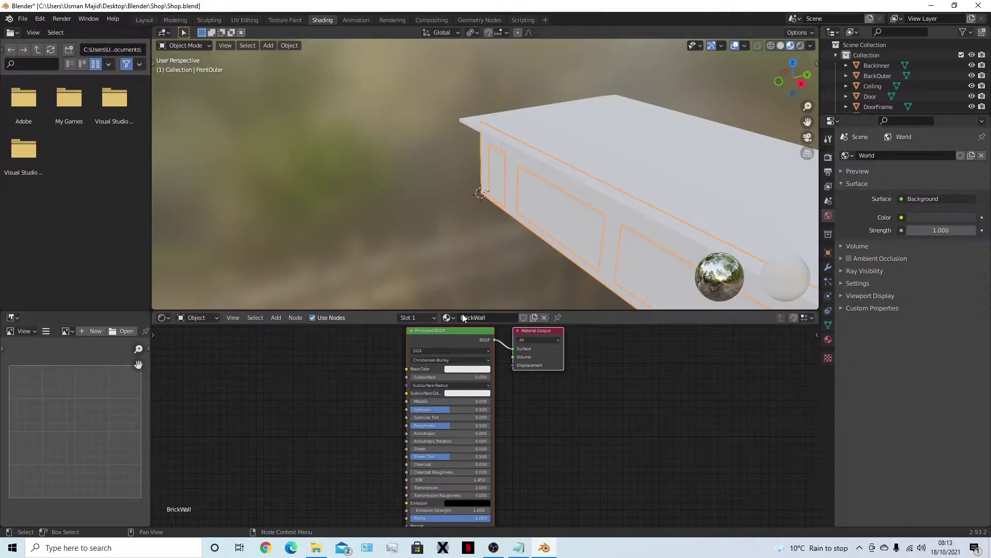
- Shift the Principled BSDF and output nodes right and add an Image Texture node
scroll(627, 415, "down", 2)
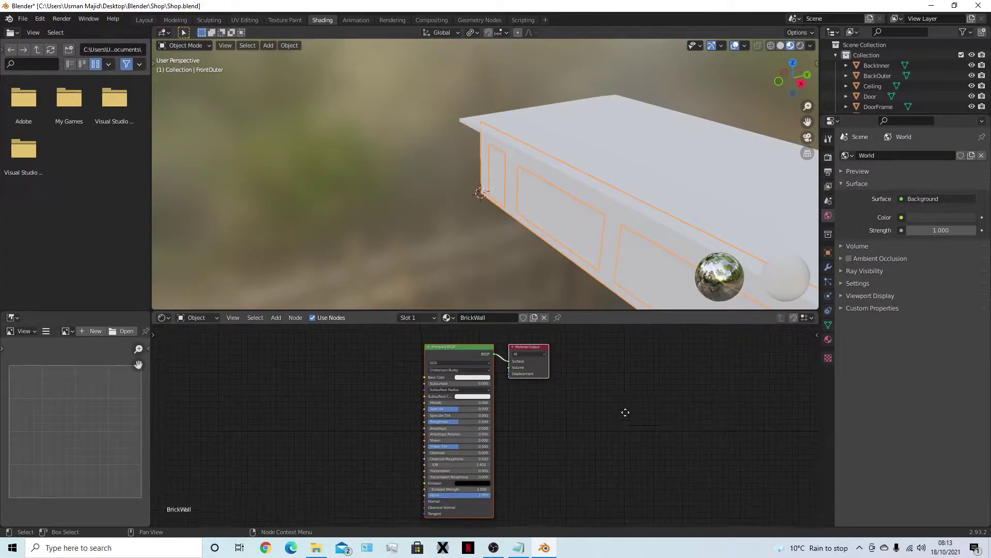
middle_click_drag(626, 416, 651, 420)
middle_click_drag(314, 383, 479, 404)
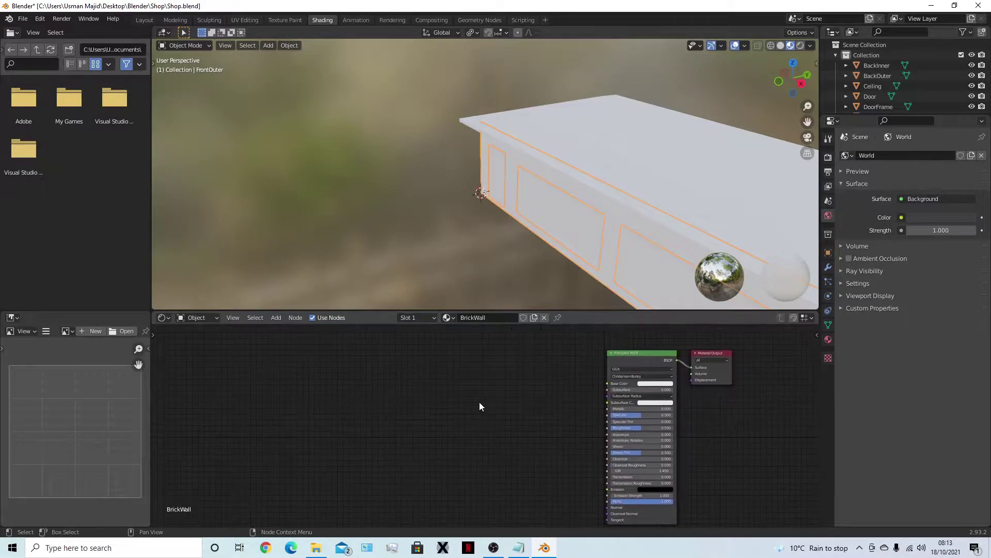
middle_click_drag(405, 410, 420, 401)
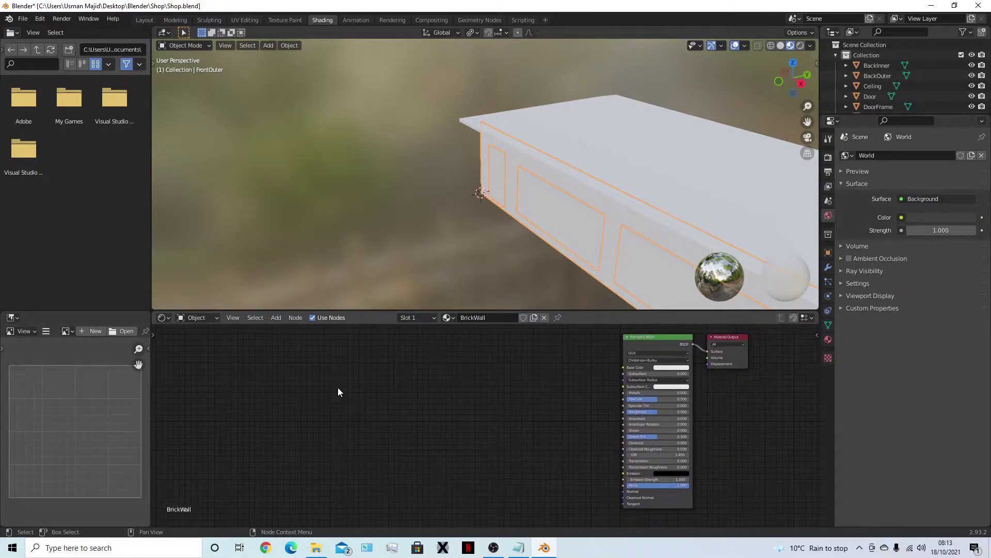
key("shift+a")
left_click(290, 375)
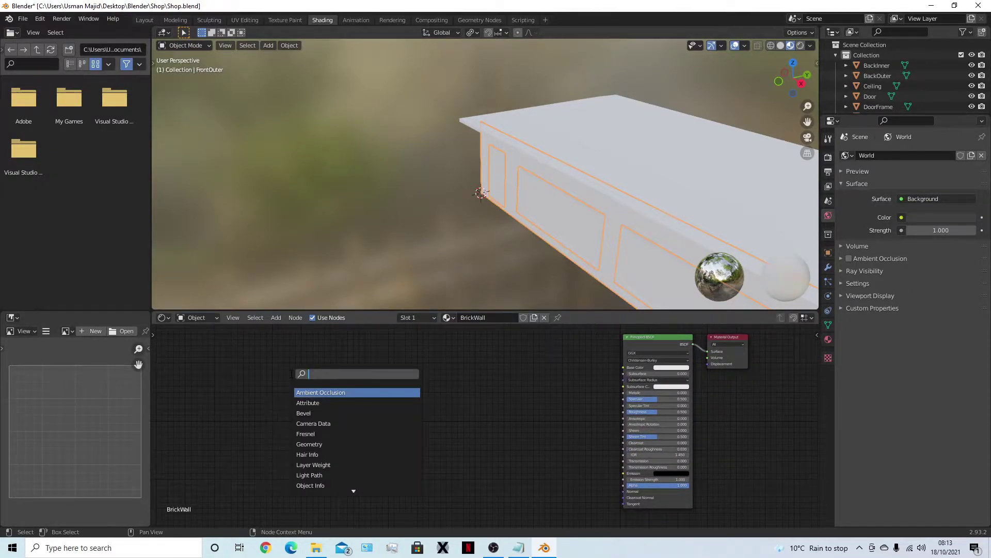
type("image")
key("Return")
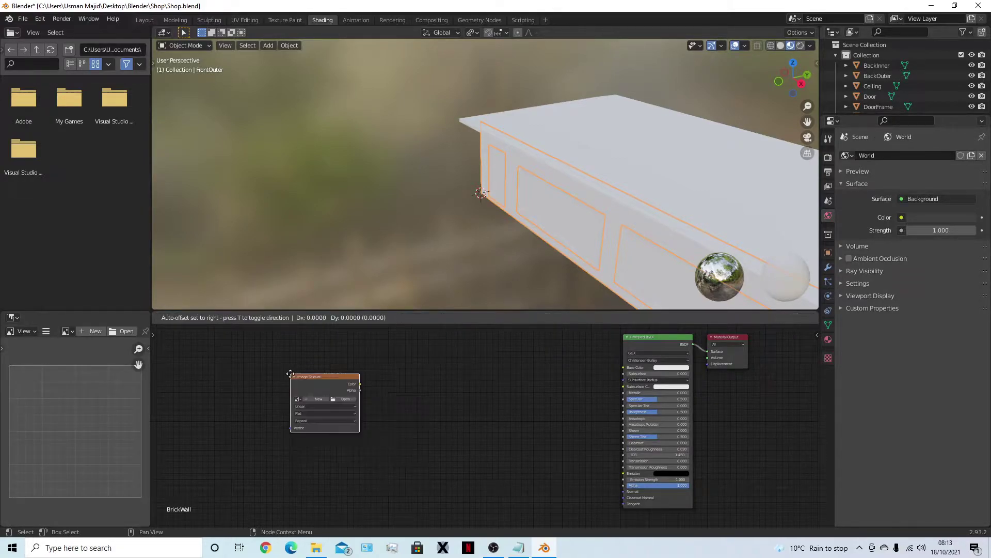
- Position the Image Texture node and duplicate it into several copies beside it
left_click(434, 341)
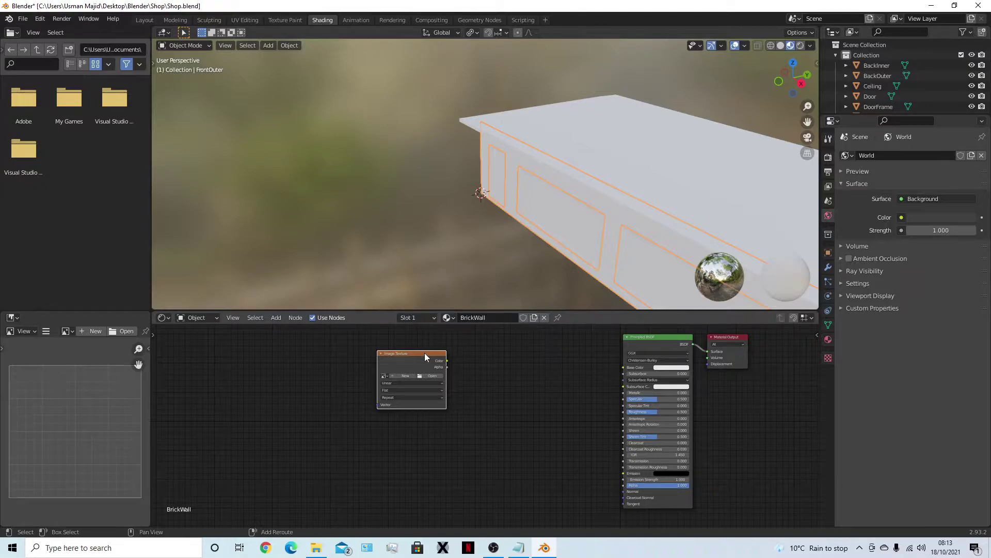
left_click_drag(433, 403, 425, 423)
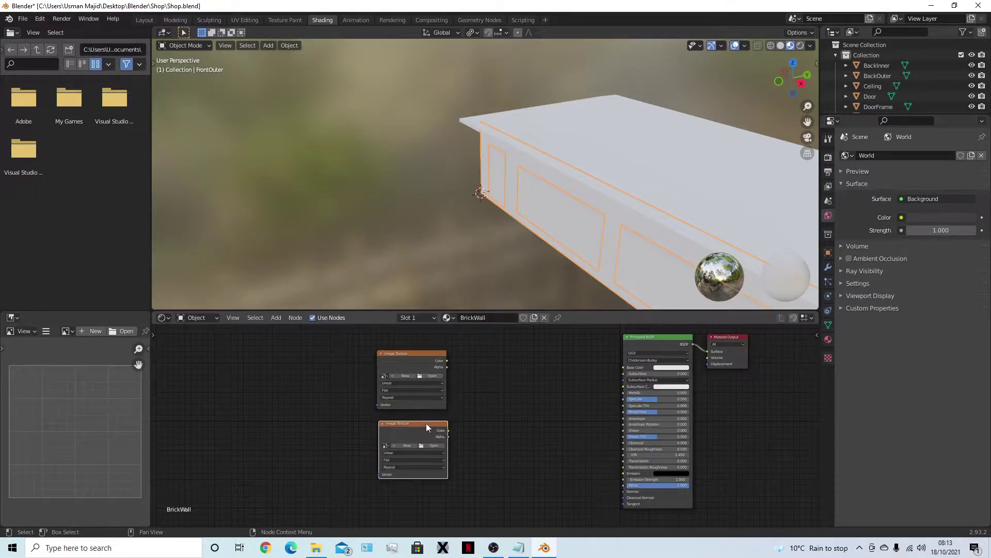
scroll(500, 401, "down", 1)
middle_click_drag(500, 450, 500, 401)
key("g")
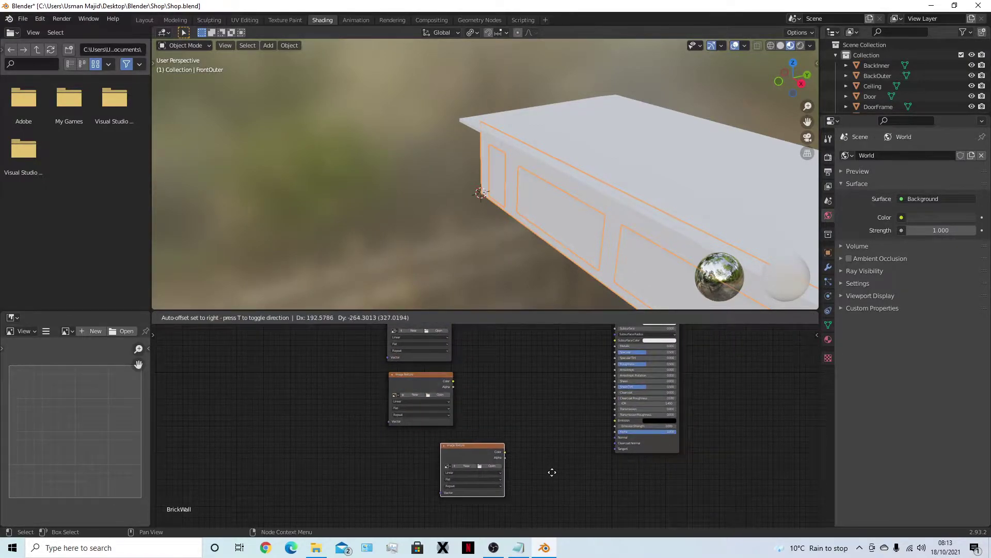
left_click(551, 469)
middle_click_drag(578, 455, 517, 417)
key("shift+d")
left_click(613, 468)
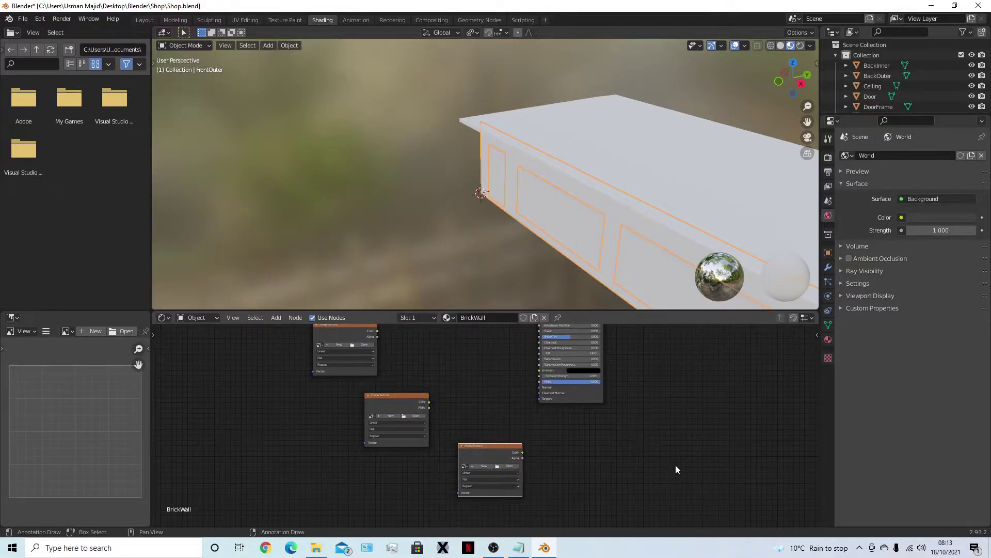
key("shift+d")
left_click(464, 438)
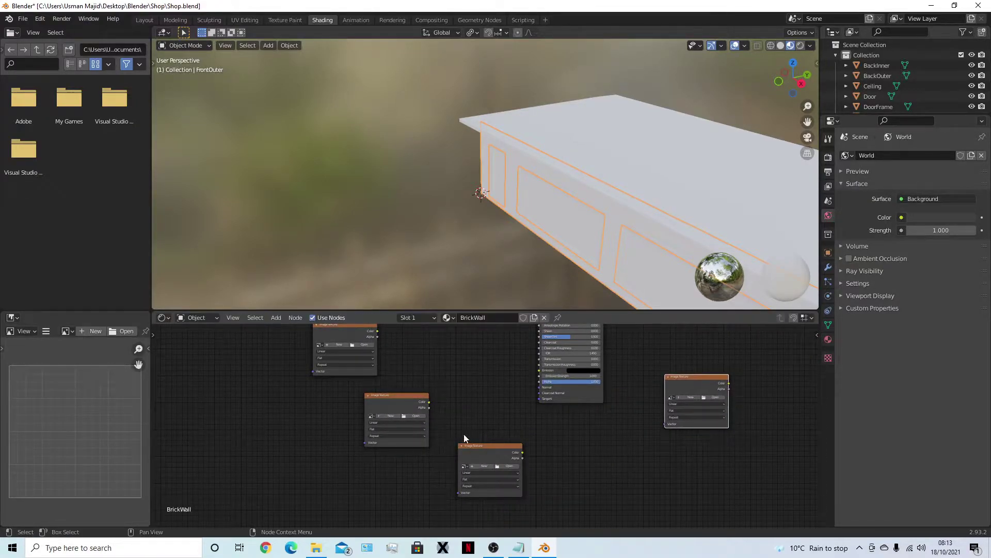
- Tidy the node layout, nudging the right Image Texture node slightly left
middle_click_drag(469, 408, 536, 396)
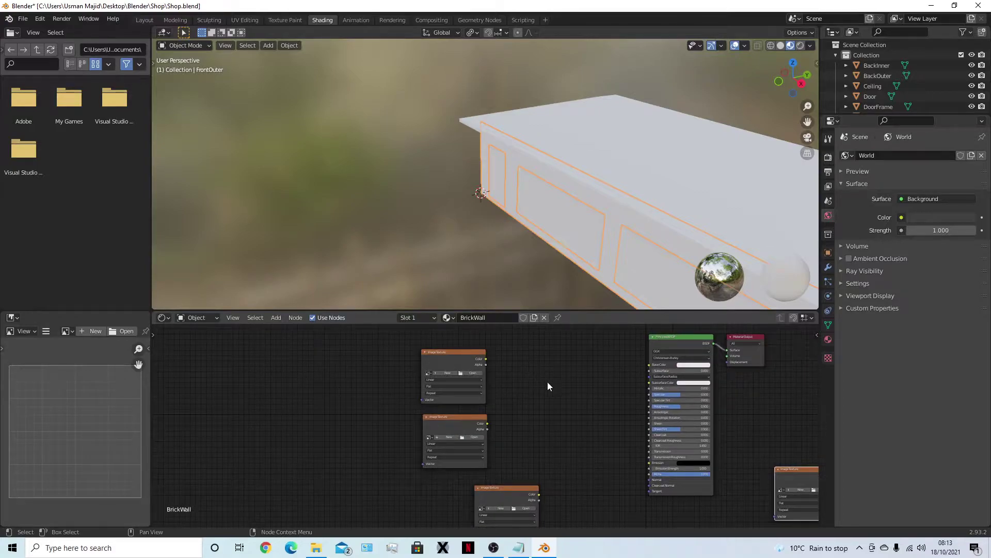
middle_click_drag(609, 478, 576, 460)
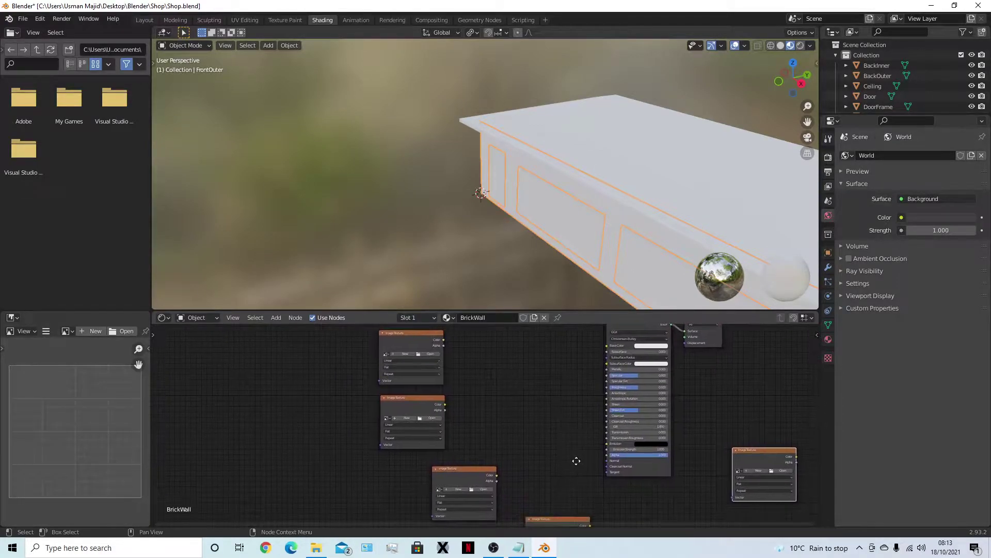
left_click(496, 364)
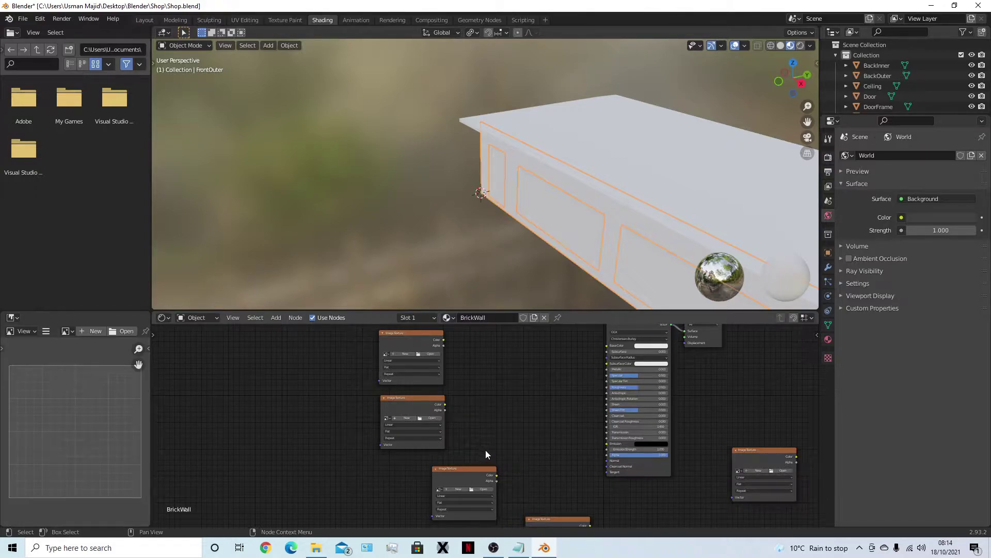
middle_click_drag(531, 475, 515, 444)
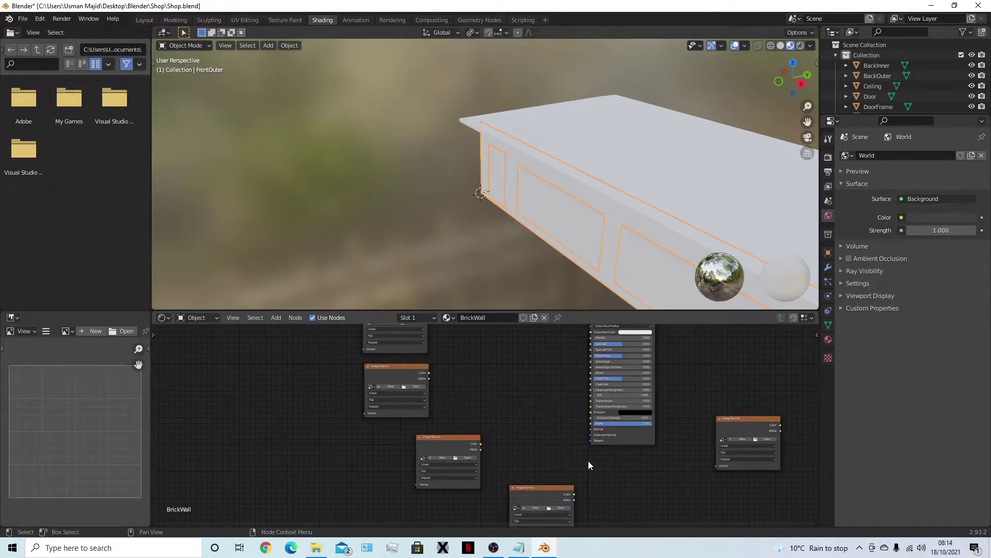
left_click_drag(739, 422, 700, 428)
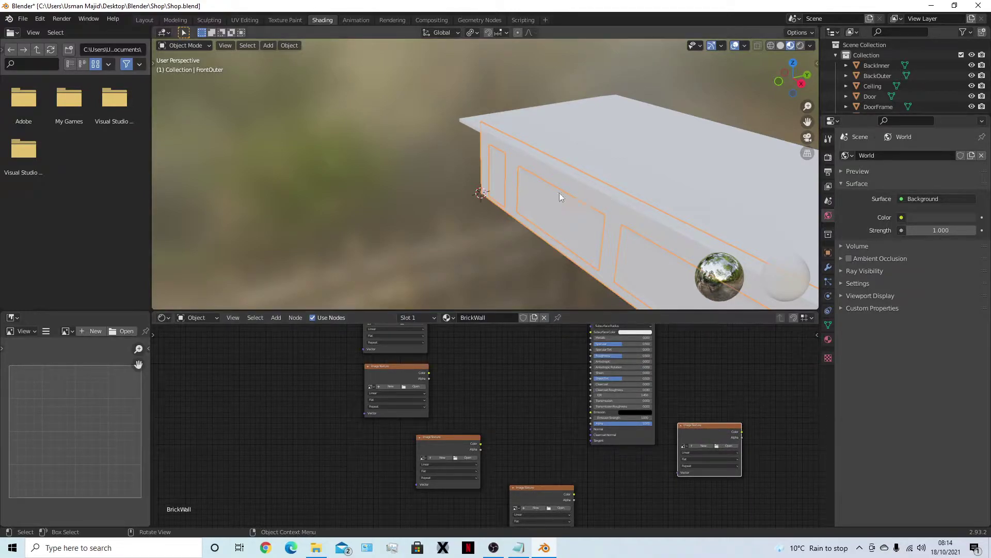
middle_click_drag(540, 406, 618, 460)
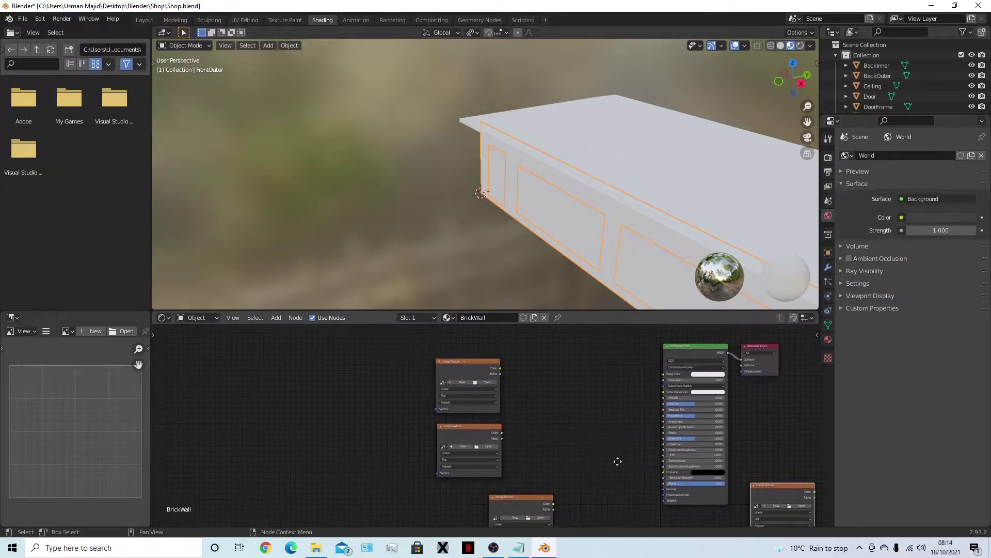
- Load BrickWall22_4K_BaseColor.png from Shop > Resources > BrickWall22_MR_4K into the image node
left_click(491, 384)
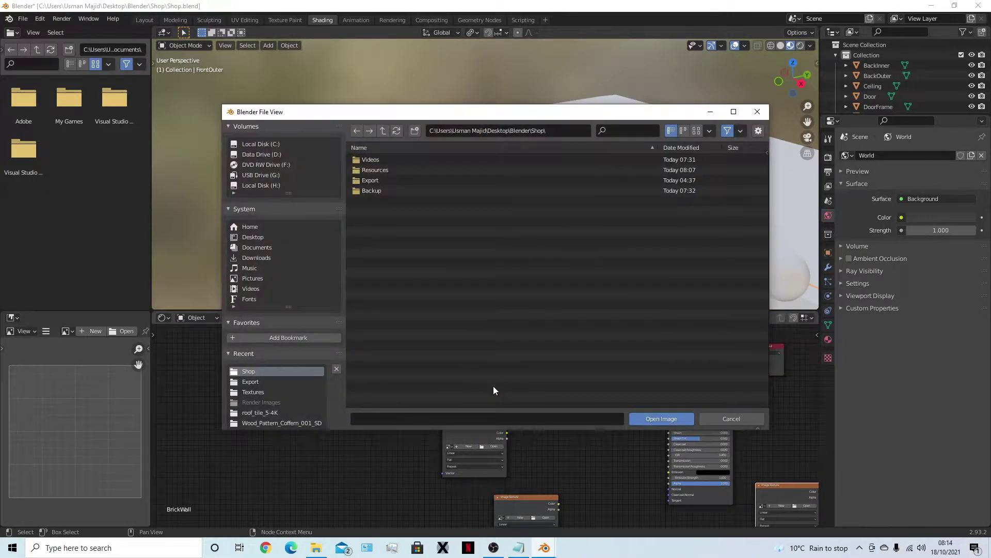
left_click(385, 129)
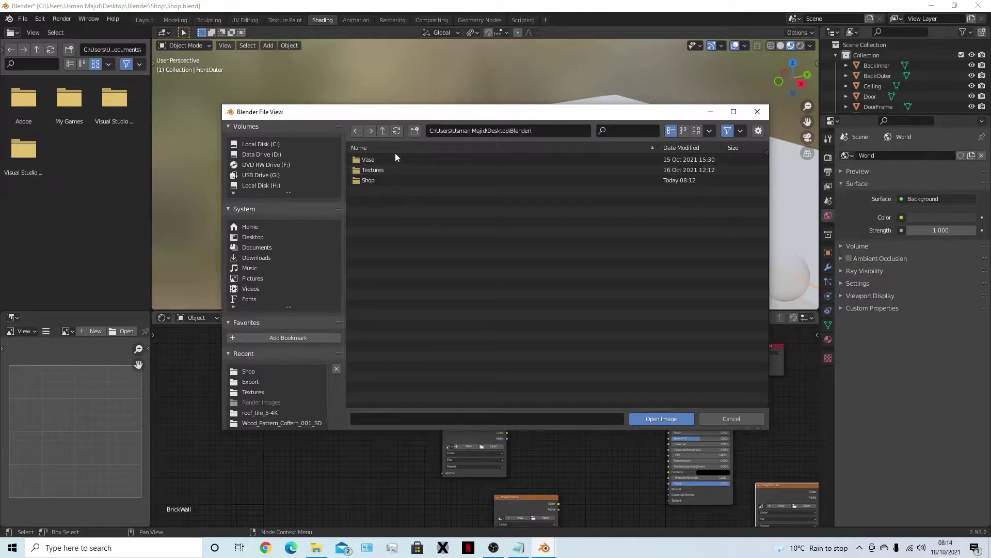
double_click(384, 180)
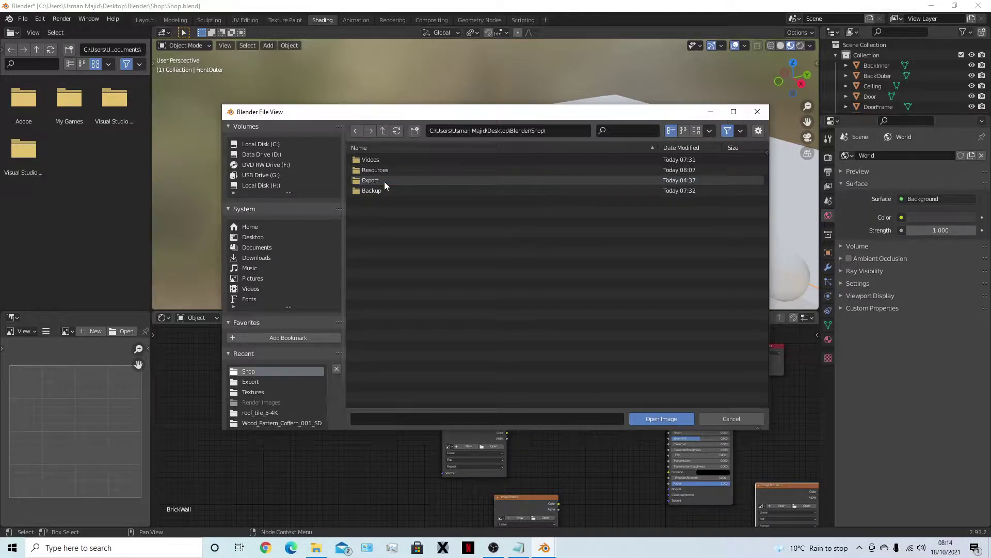
double_click(388, 171)
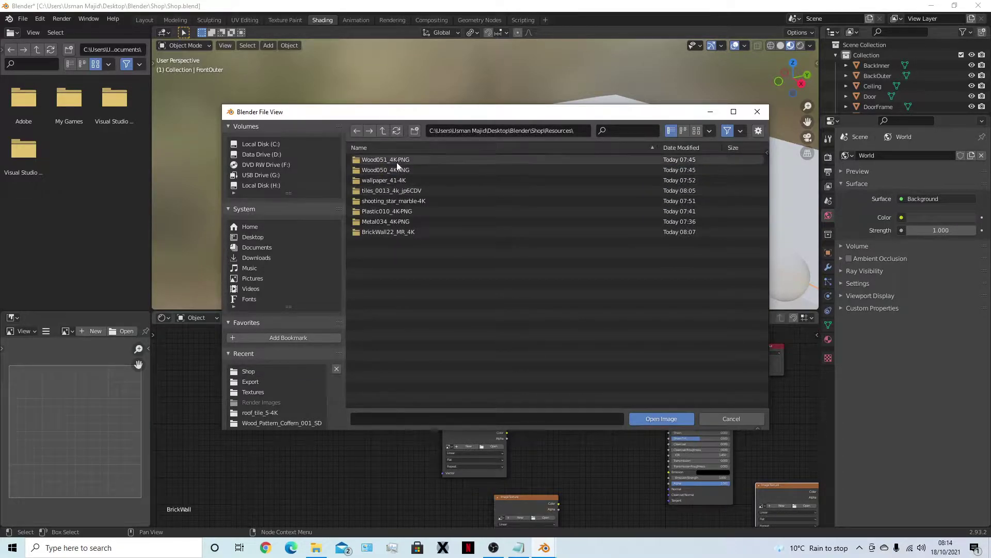
double_click(394, 232)
double_click(426, 190)
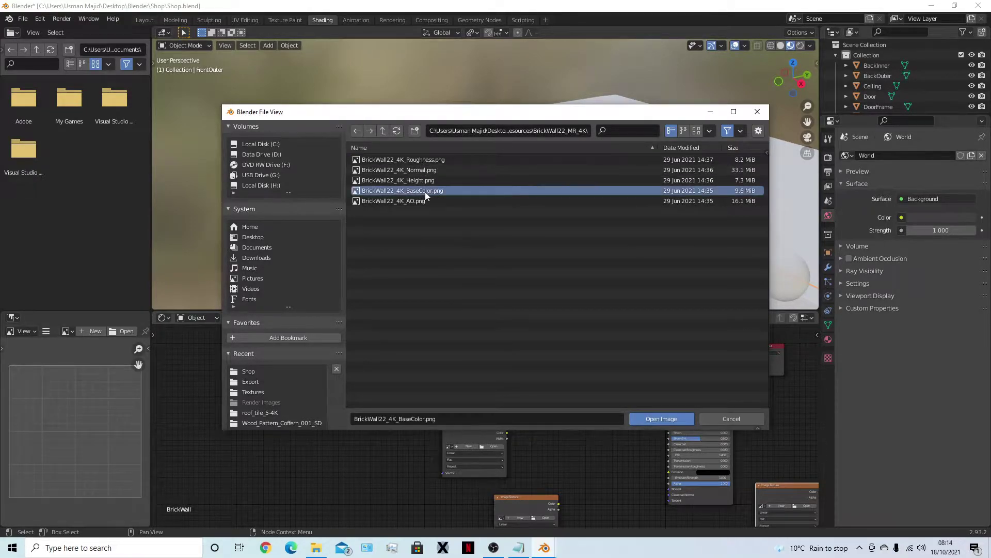
middle_click_drag(580, 379, 559, 358)
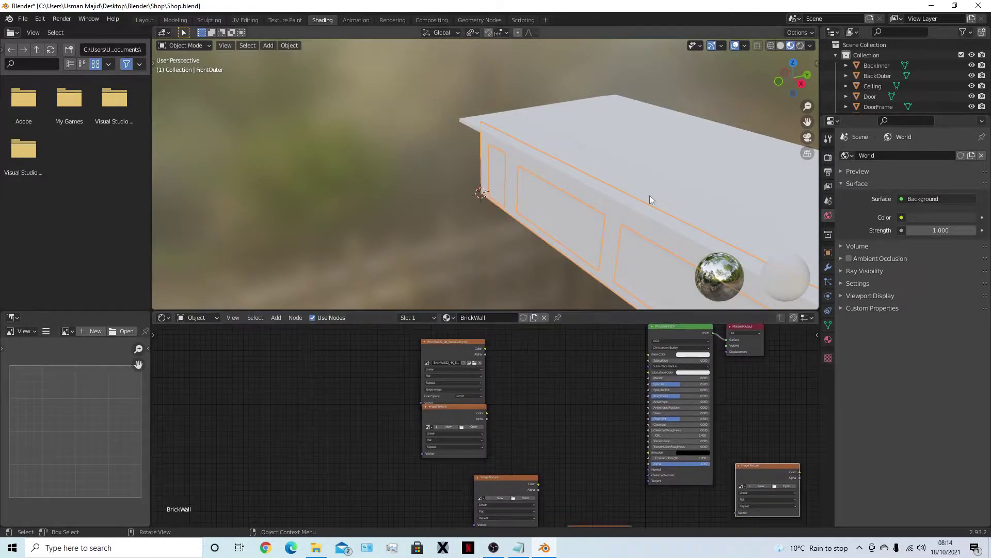
- Connect the brick image's Color to the Principled BSDF Base Color, then open UV Editing
left_click_drag(478, 406, 467, 422)
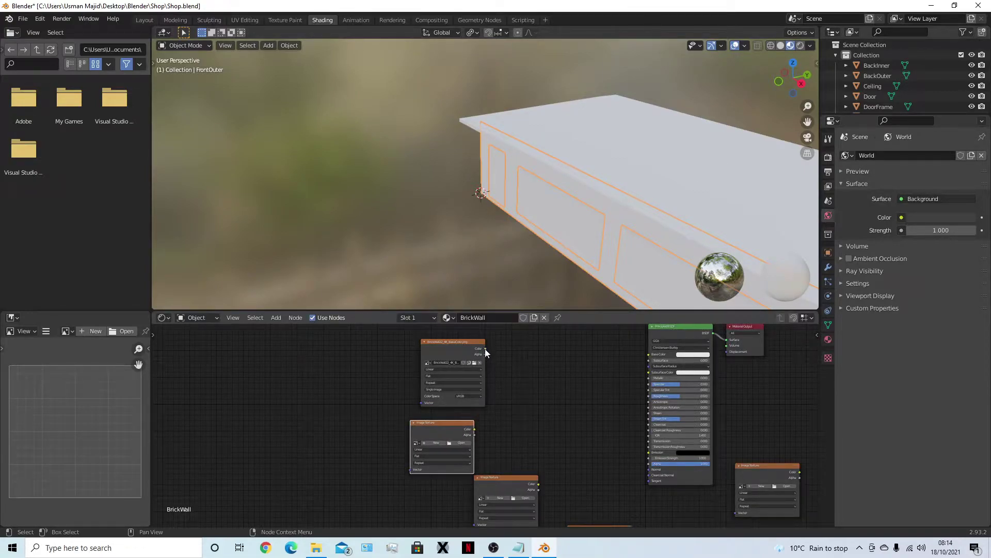
left_click_drag(485, 348, 648, 356)
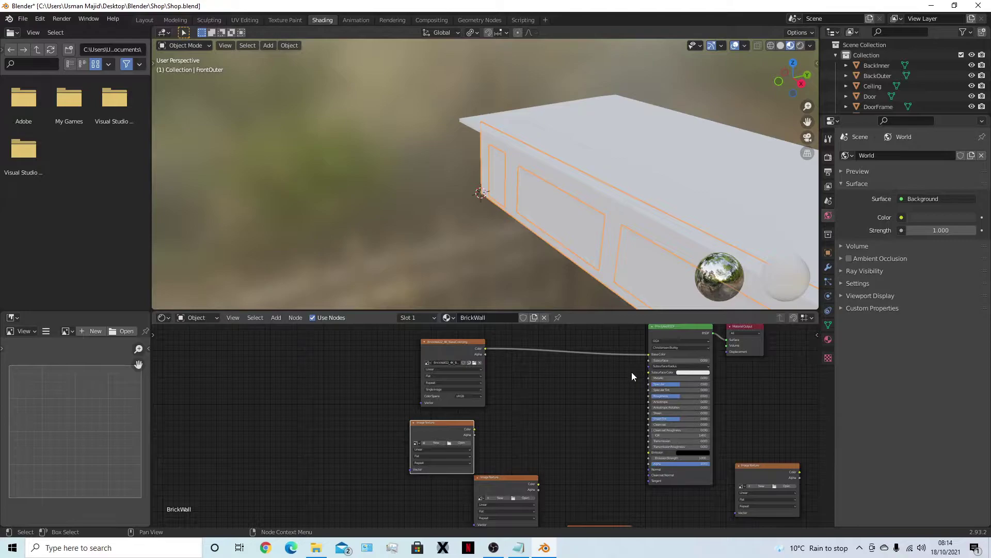
middle_click_drag(505, 256, 499, 139)
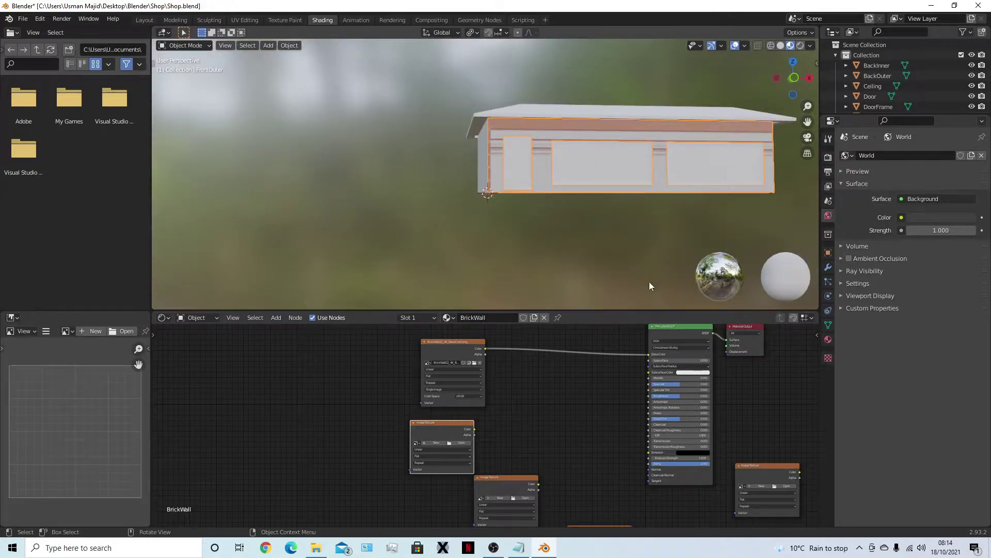
mouse_move(570, 402)
middle_mouse_down()
mouse_move(553, 394)
mouse_move(553, 402)
middle_mouse_up()
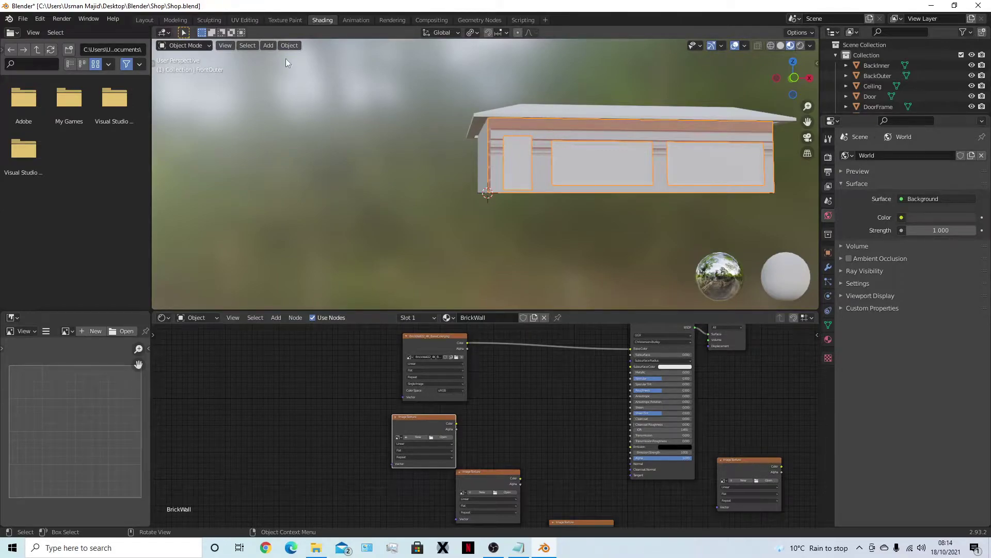
left_click(255, 21)
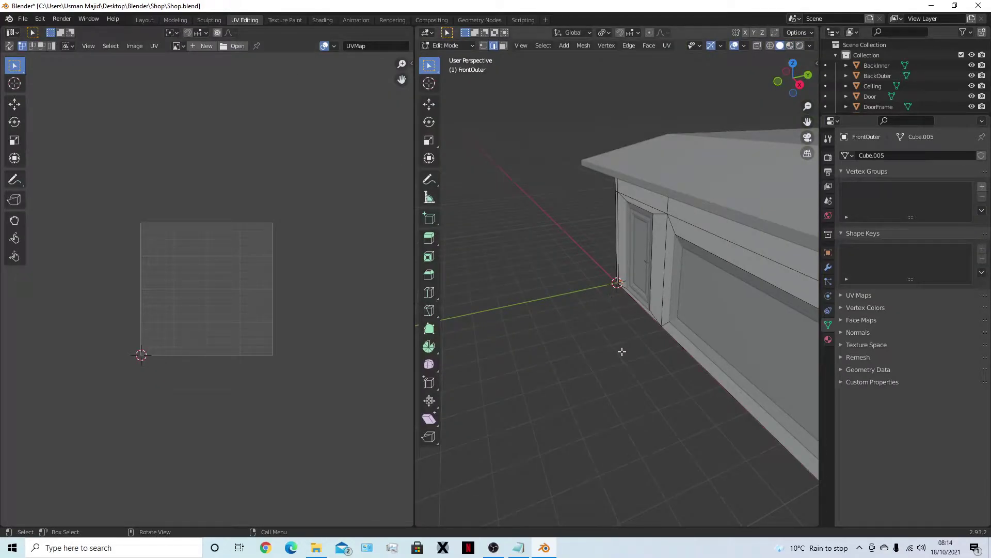
- Select the whole FrontOuter wall mesh and unwrap its UVs
key("a")
middle_click_drag(598, 380, 634, 371)
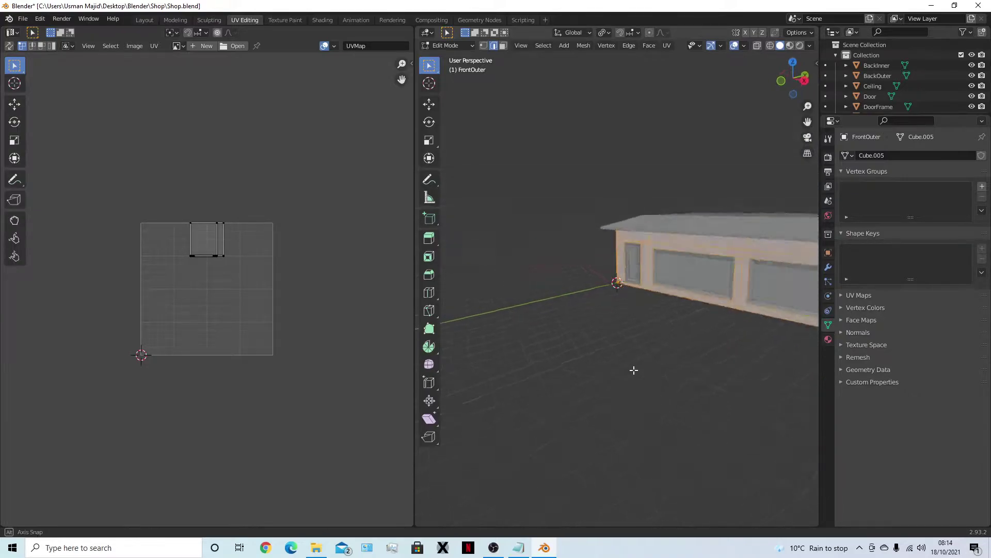
middle_click_drag(757, 110, 562, 356)
scroll(595, 361, "up", 5)
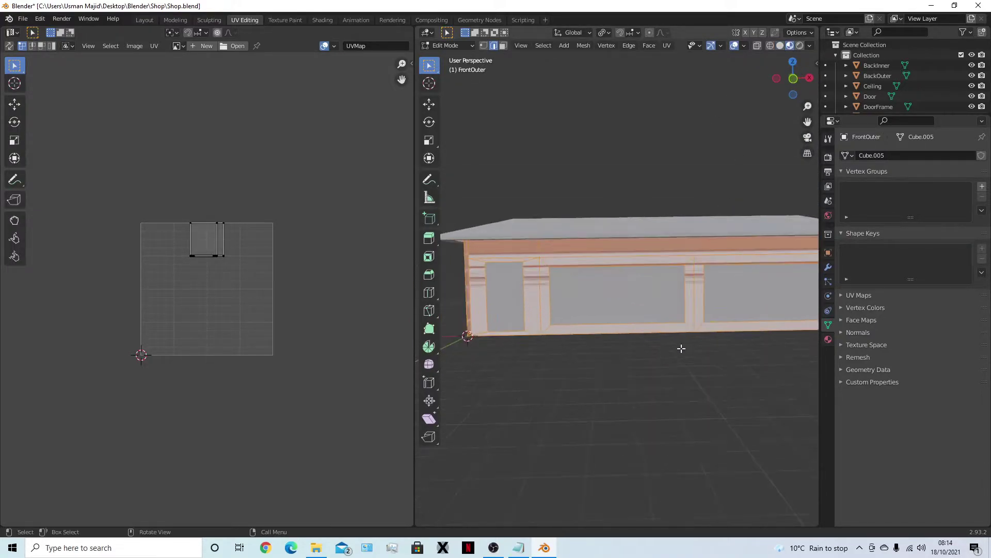
key("u")
left_click(569, 345)
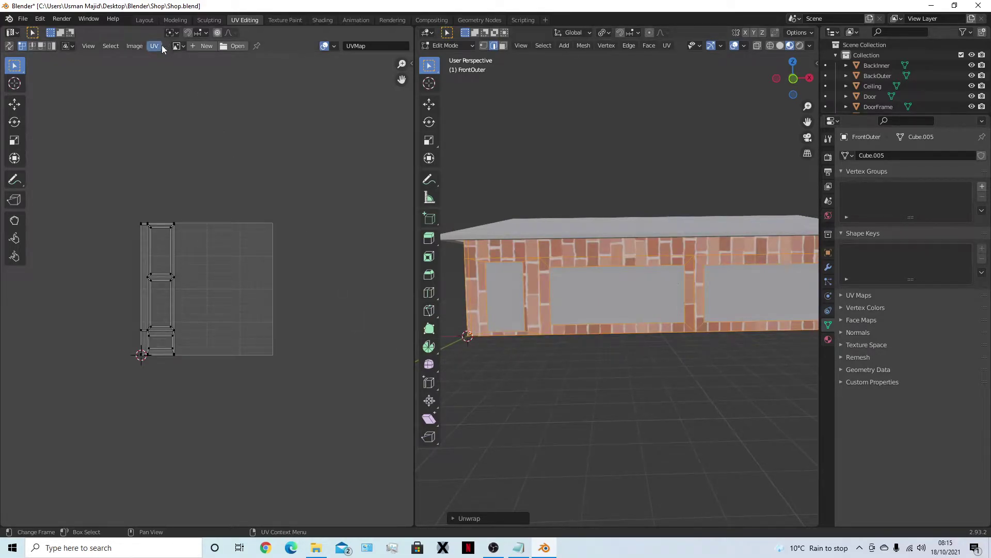
- Display the brick colour image in the UV editor and rotate all UVs 90°
left_click(178, 46)
left_click(194, 61)
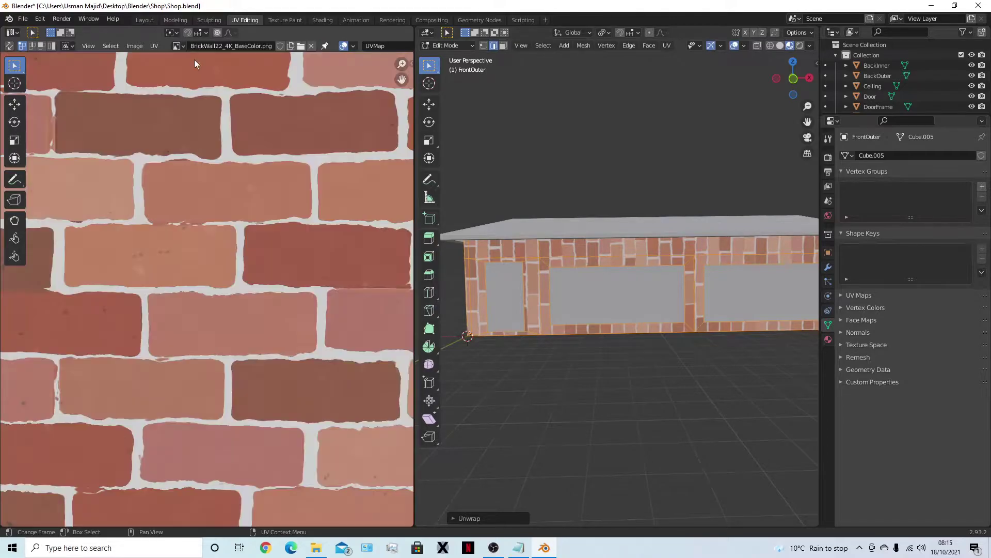
scroll(305, 274, "down", 11)
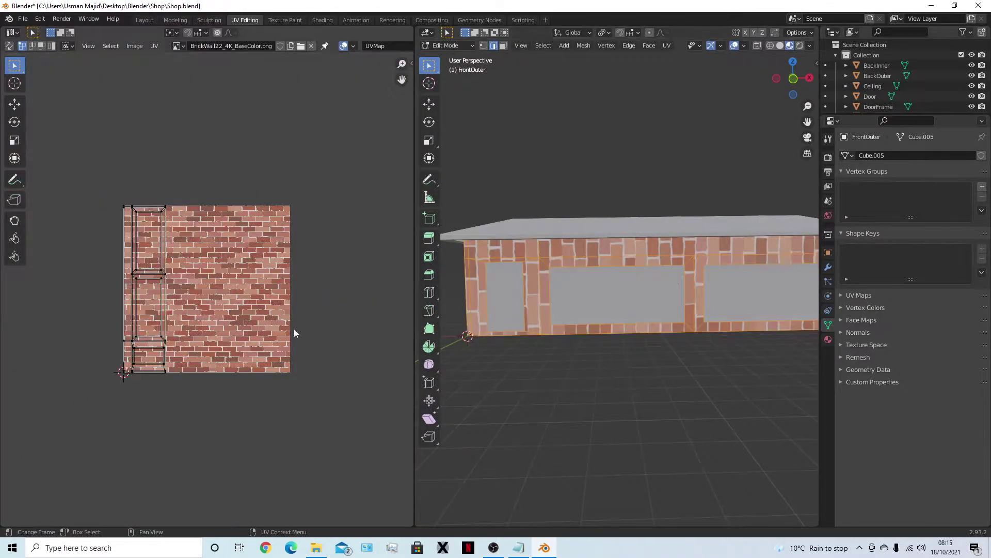
key("a")
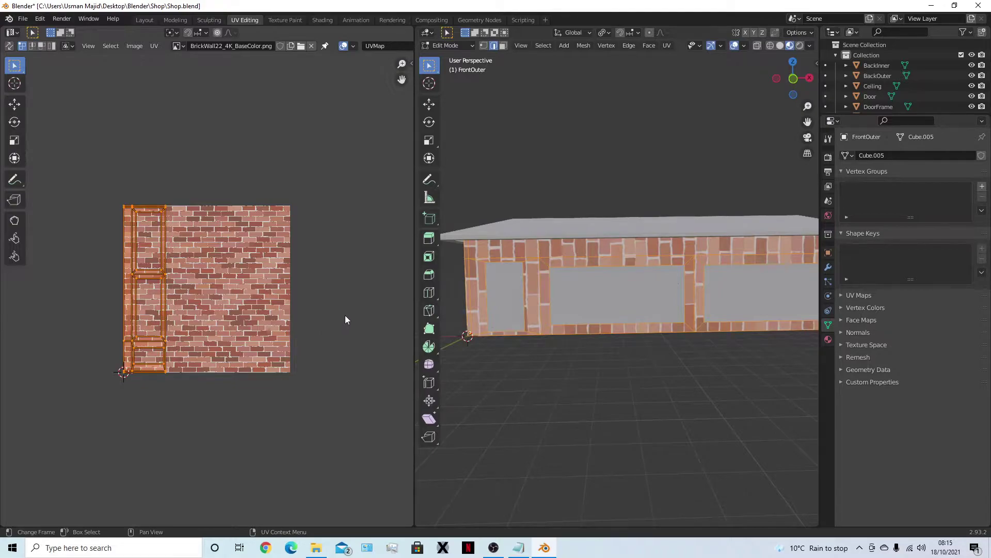
key("r")
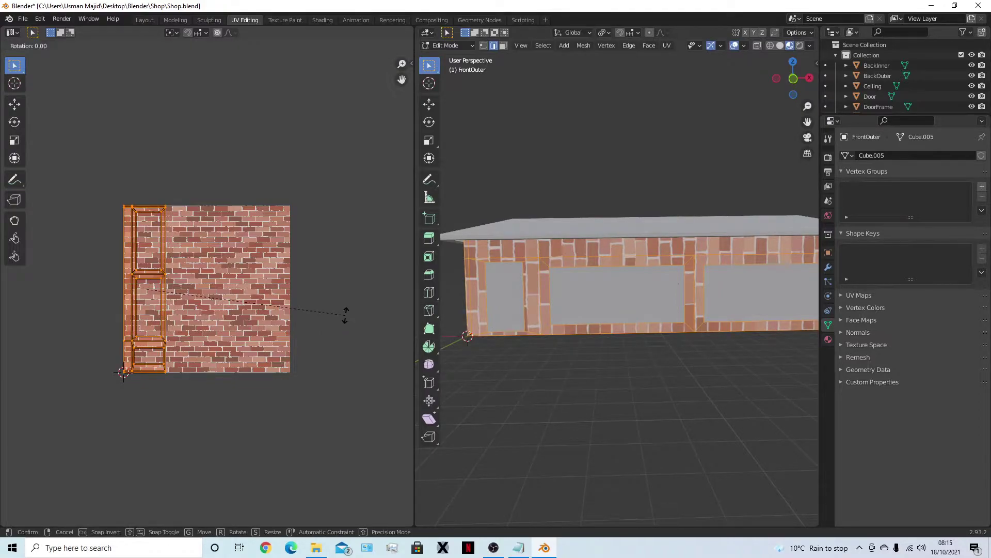
type("90")
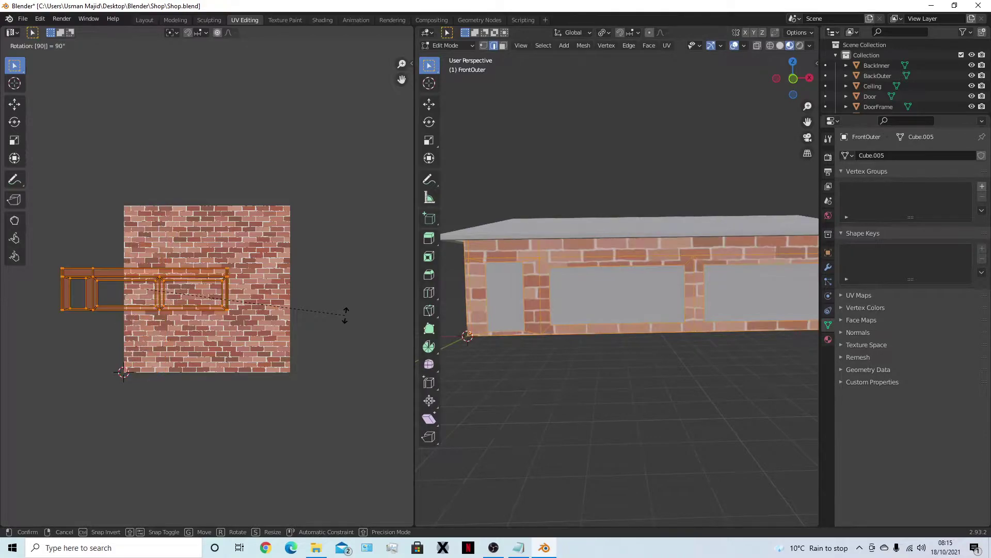
key("Return")
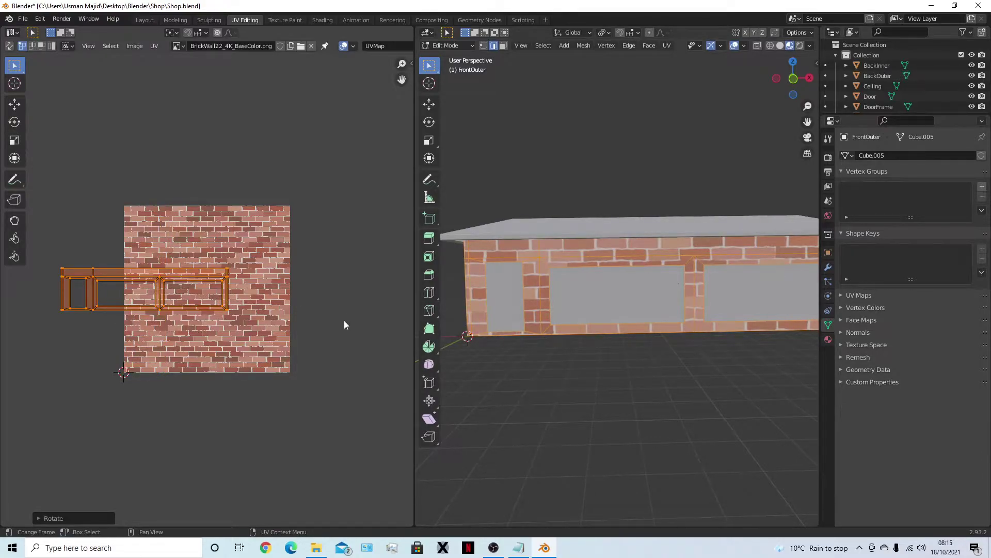
- Scale all UV islands by a factor of 4 so the bricks tile smaller
scroll(374, 335, "down", 3)
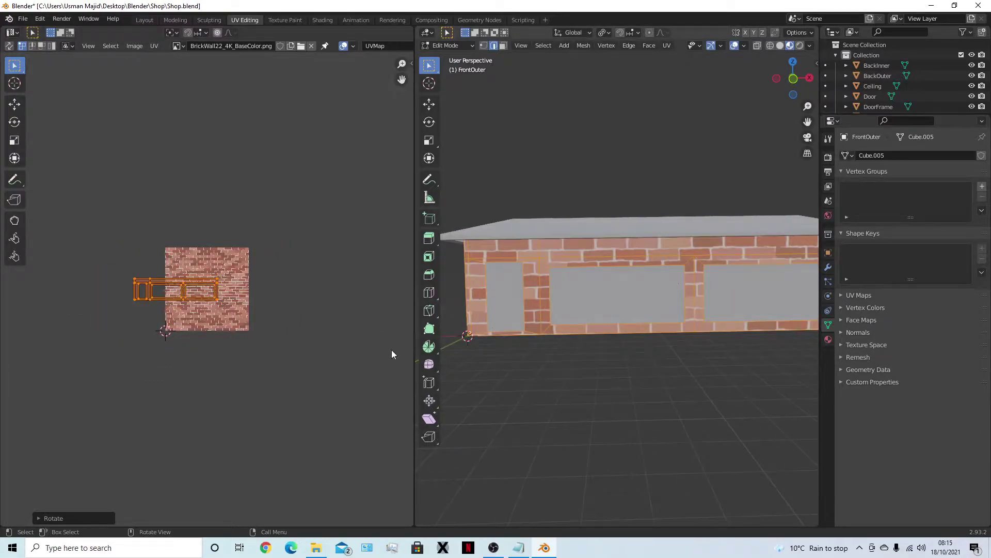
key("s")
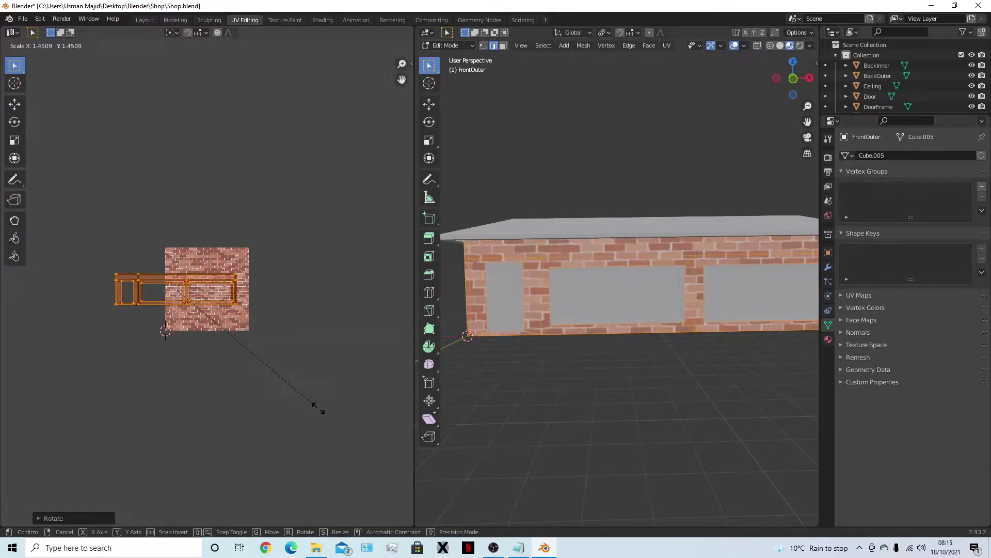
type("5")
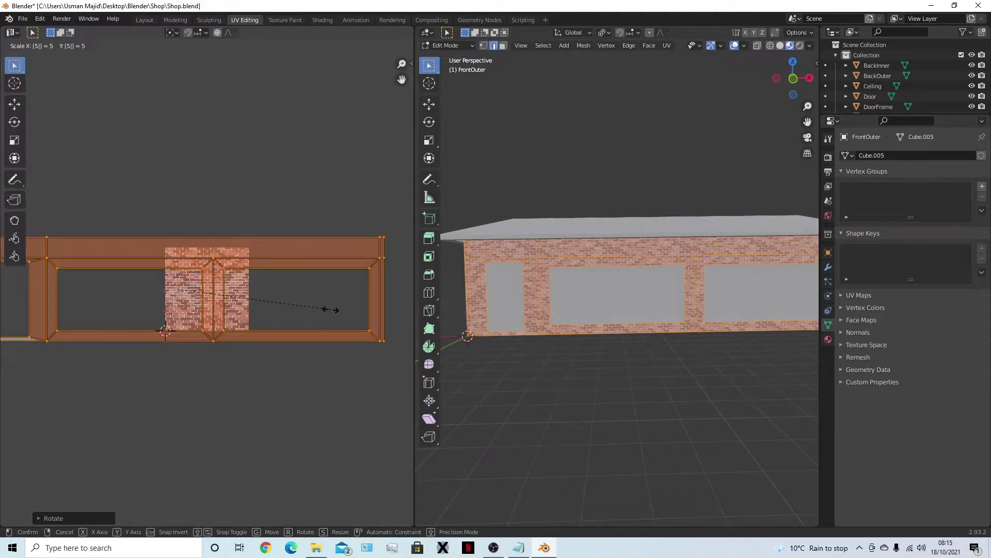
key("BackSpace")
type("2")
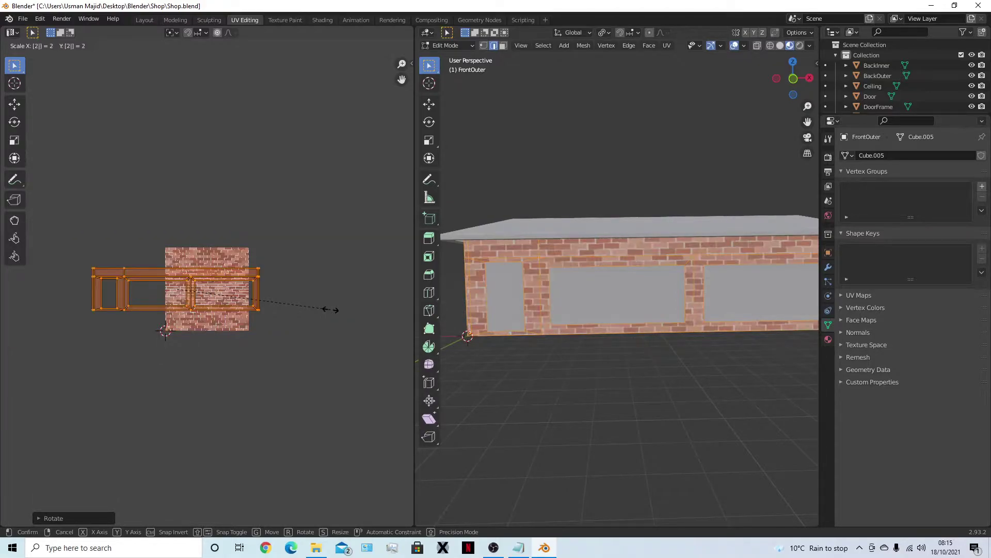
key("BackSpace")
type("3")
key("BackSpace")
type("4")
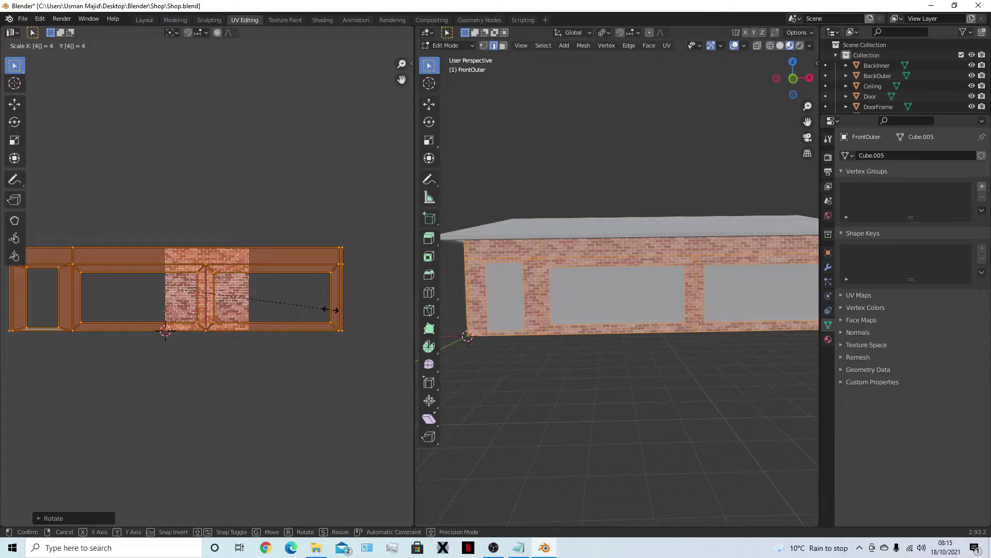
key("BackSpace")
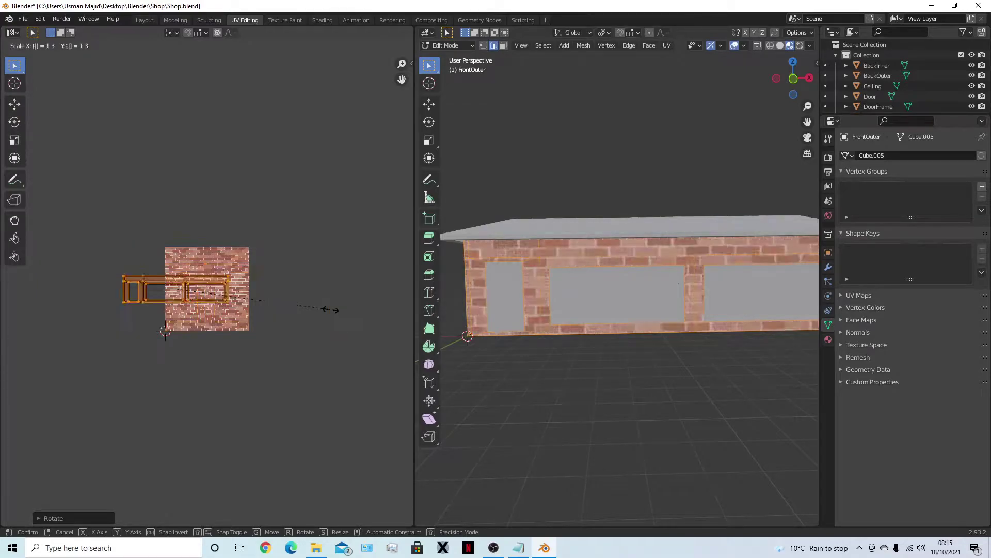
type("3")
key("BackSpace")
type("4")
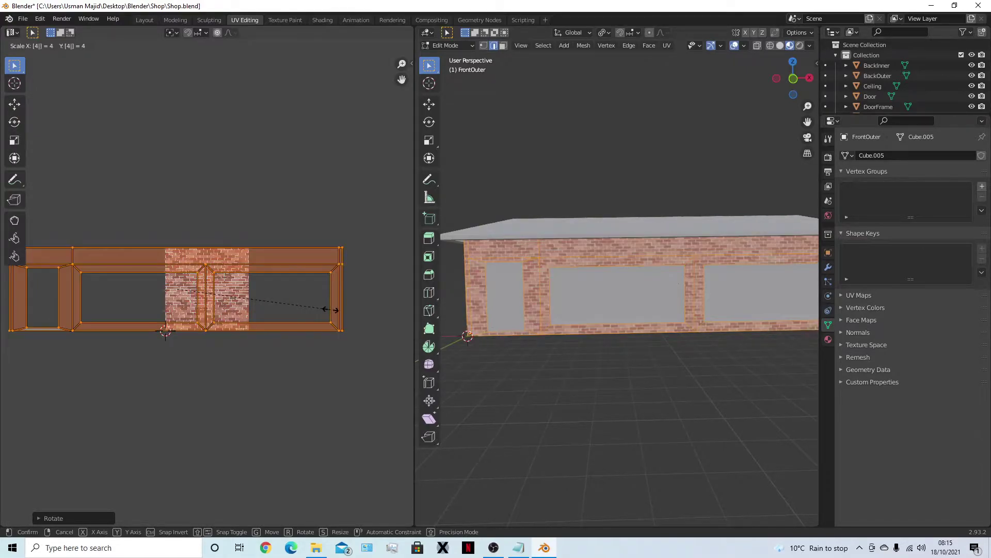
key("Return")
- Leave Edit Mode and return to the Shading workspace
middle_click_drag(579, 290, 606, 297)
scroll(646, 297, "up", 6)
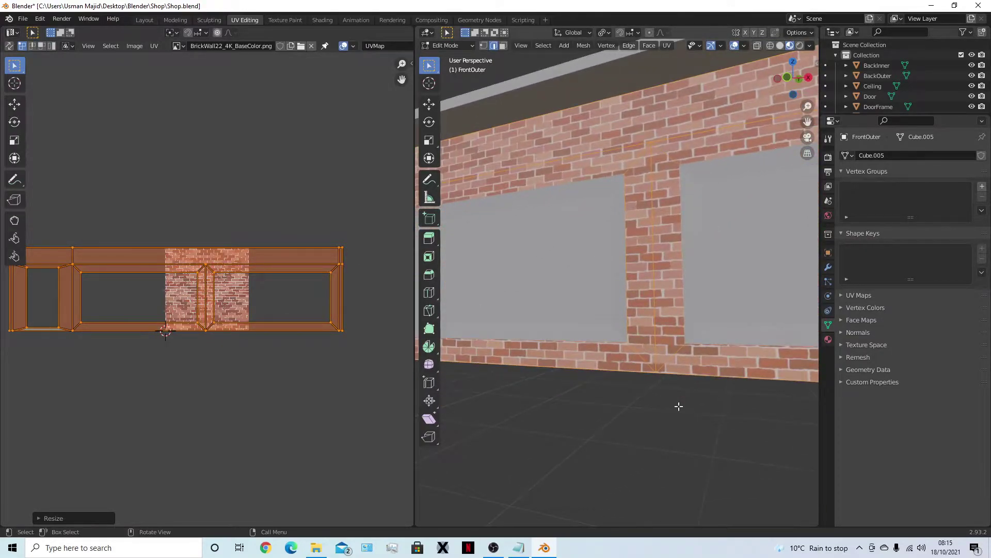
key("Tab")
left_click(323, 21)
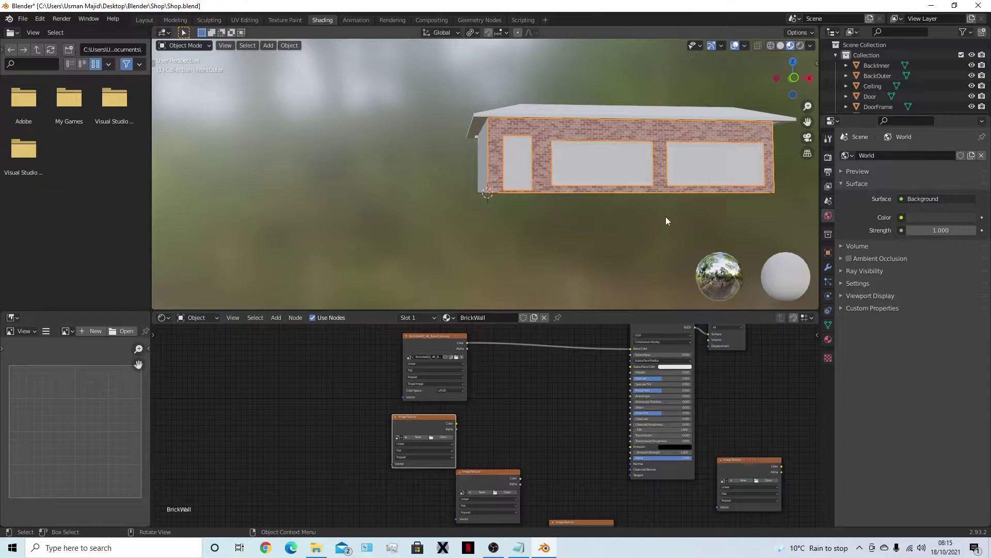
- Load BrickWall22_4K_AO.png from Resources > BrickWall22_MR_4K into the second Image Texture node
middle_click_drag(666, 221, 533, 231)
scroll(649, 218, "down", 3)
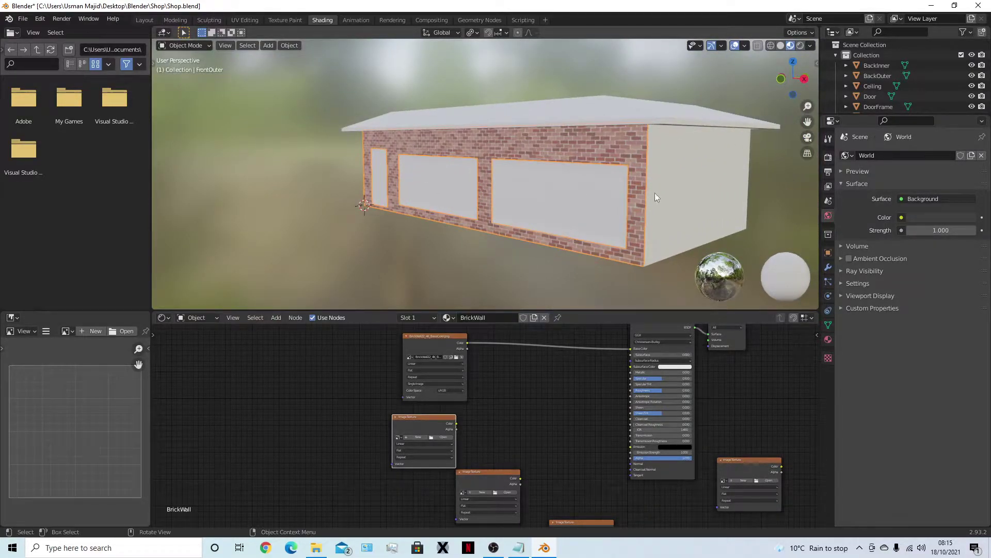
middle_click_drag(710, 168, 496, 181)
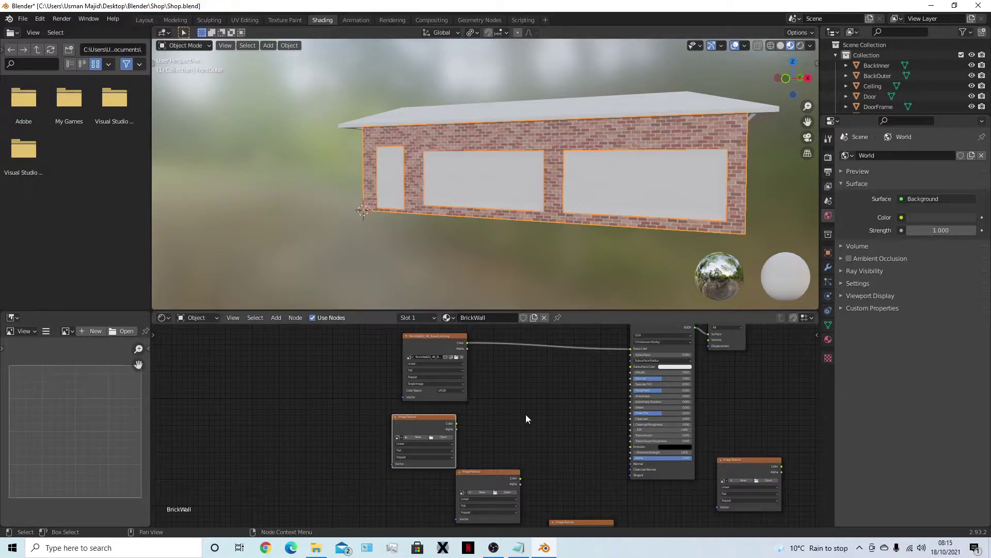
middle_click_drag(526, 414, 494, 393)
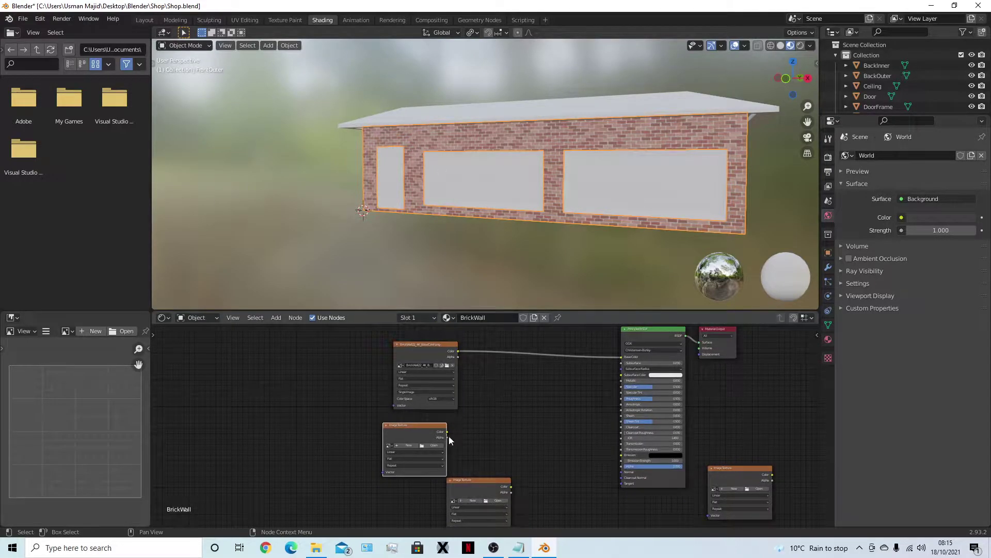
left_click(436, 446)
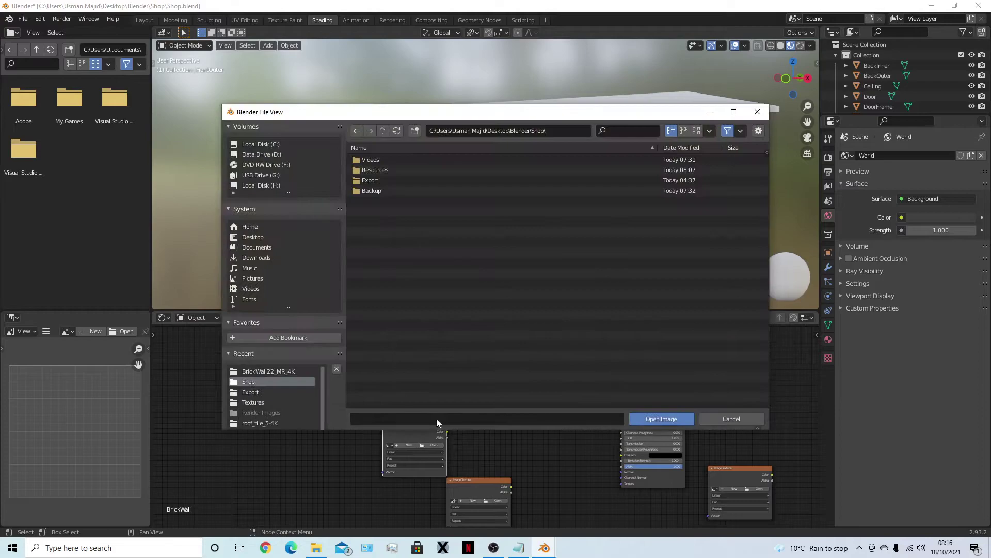
double_click(398, 170)
double_click(392, 231)
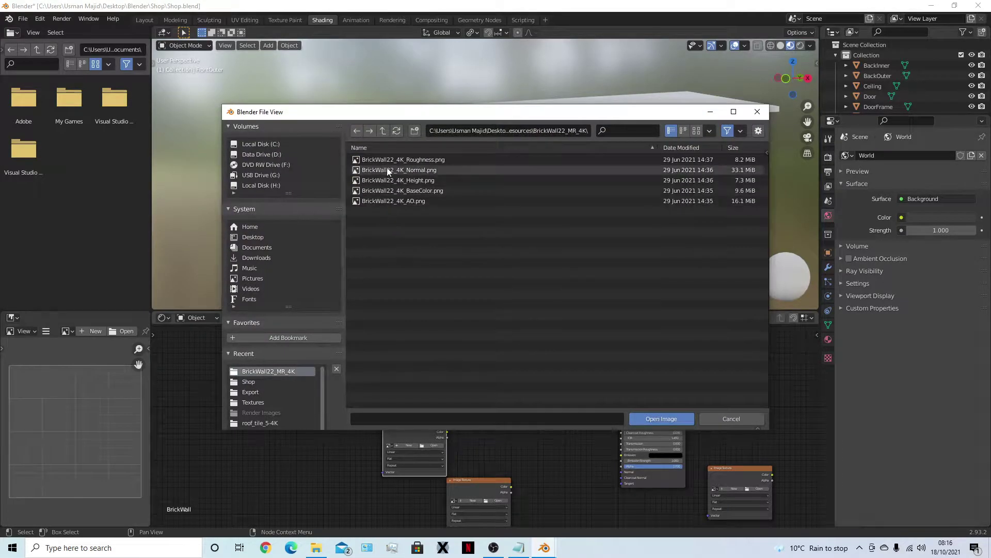
double_click(413, 201)
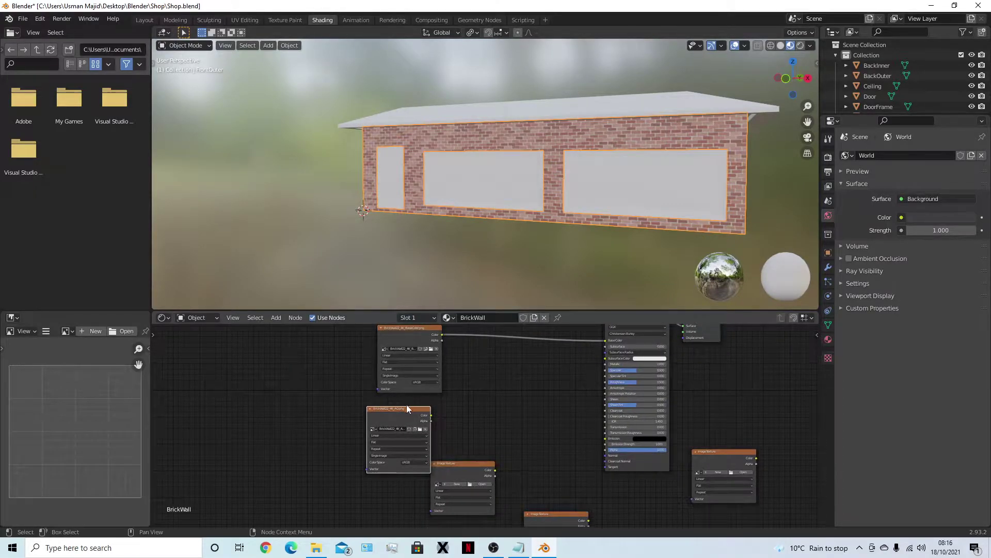
- Shift the AO Image Texture node aside and unlink the brick colour image from Base Color
left_click_drag(406, 403, 413, 397)
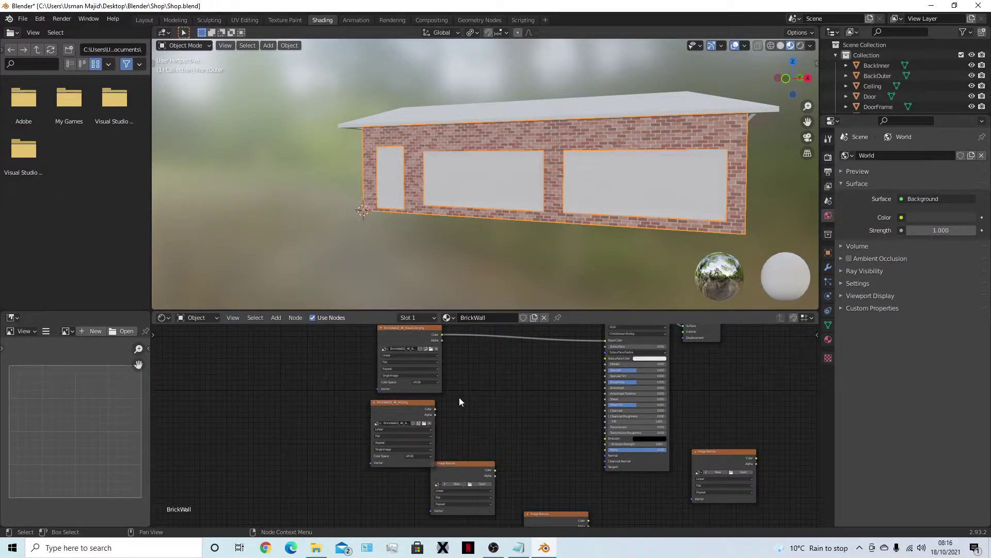
middle_click_drag(490, 390, 520, 405)
left_click_drag(437, 419, 442, 414)
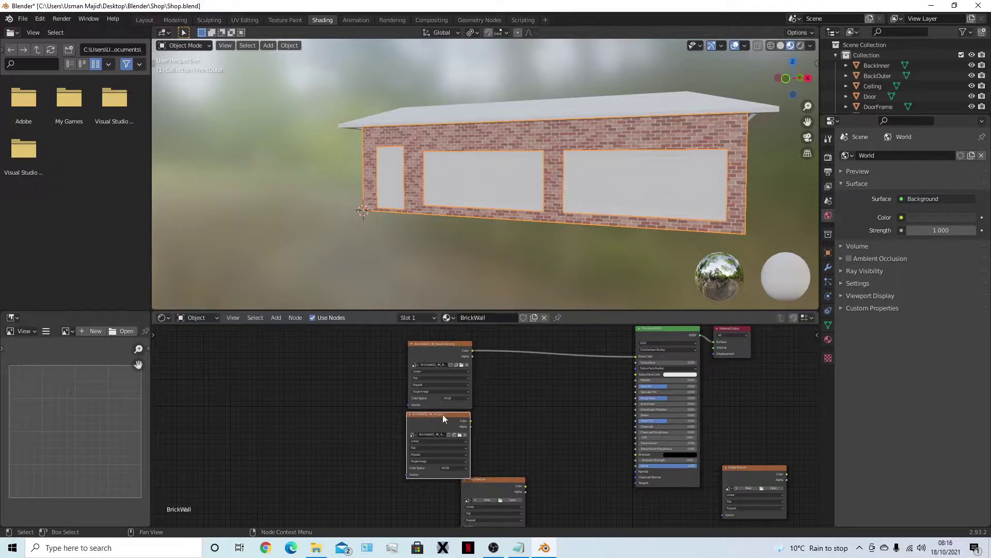
left_click_drag(634, 357, 568, 375)
- Add a MixRGB node left of the shader and connect the brick colour image to Color1
key("shift+a")
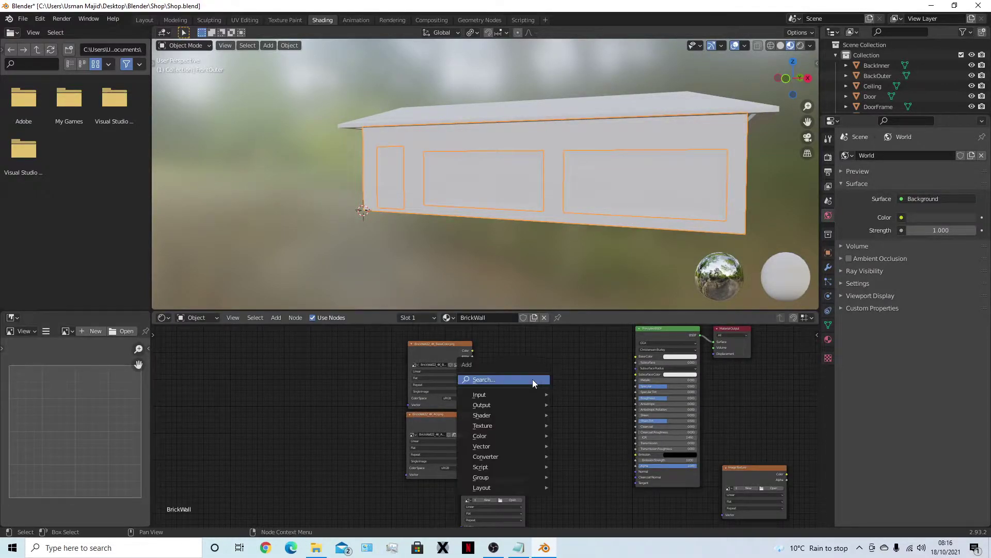
left_click(531, 380)
type("mix")
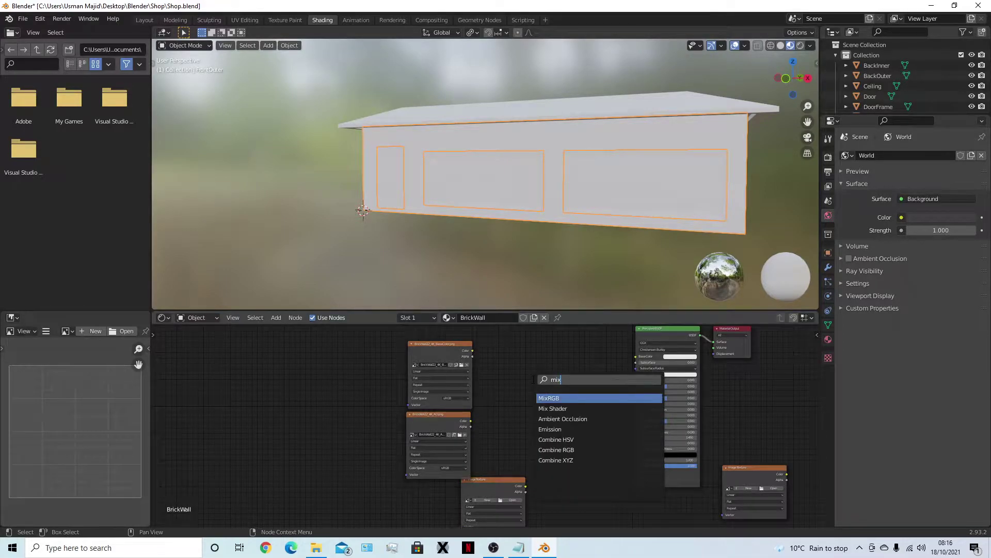
key("Return")
left_click(516, 381)
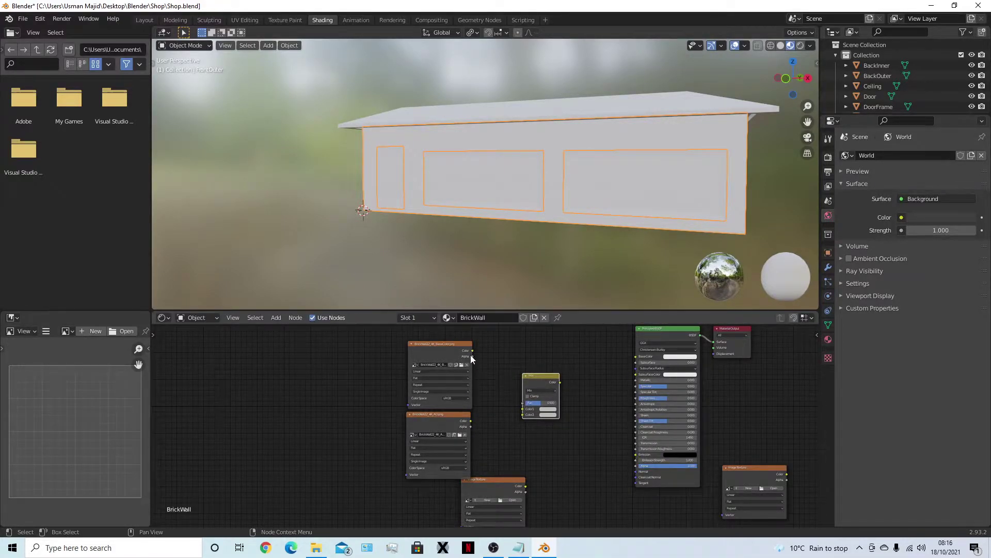
left_click_drag(472, 351, 523, 415)
- Set the Mix node's blend mode to Multiply and feed its result into Base Color
scroll(561, 432, "up", 2)
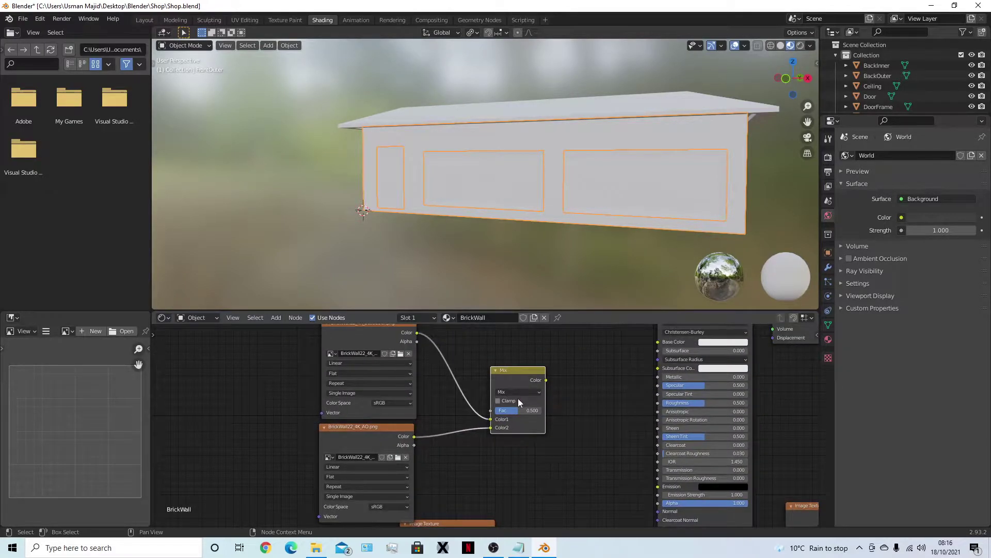
left_click(518, 394)
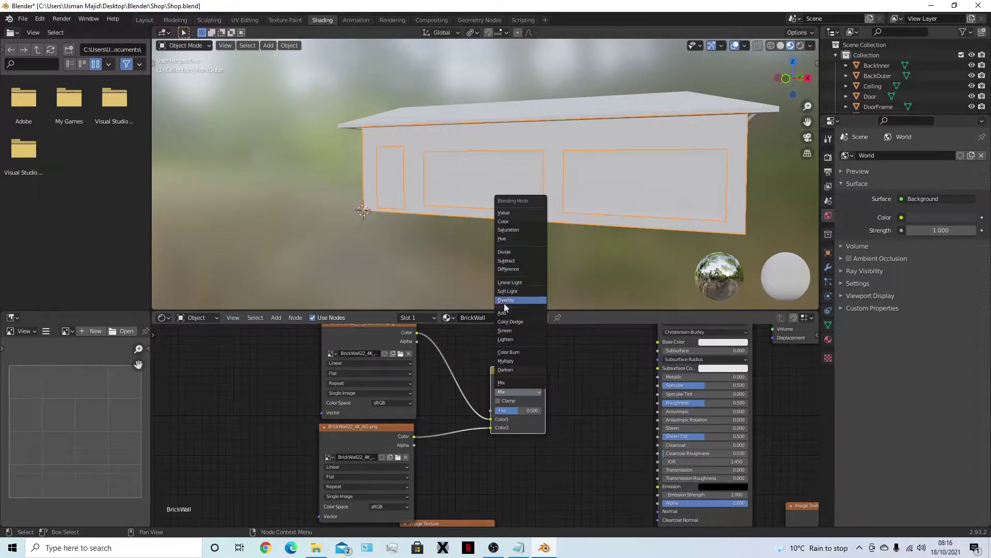
left_click(506, 360)
scroll(545, 449, "right", 3)
scroll(546, 450, "up", 3)
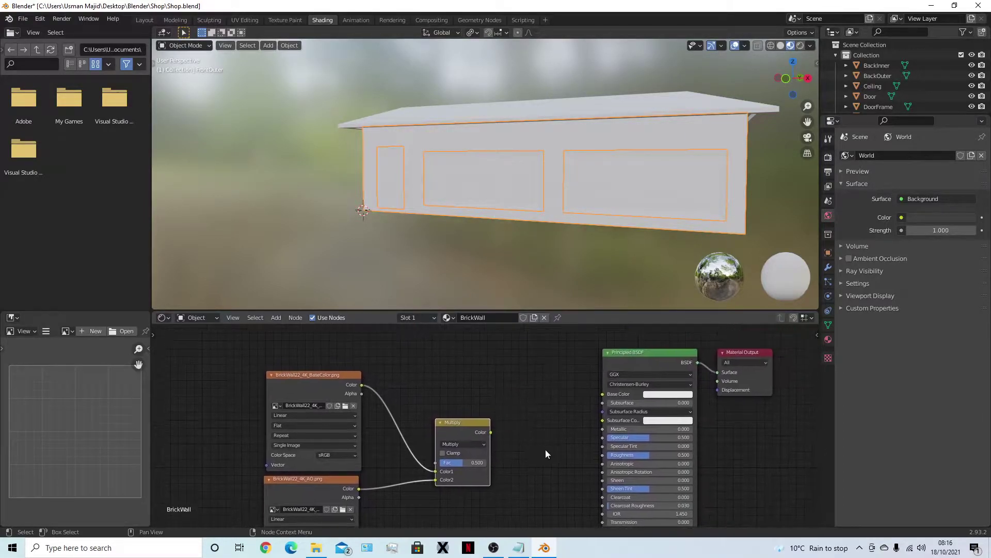
left_click_drag(495, 428, 602, 395)
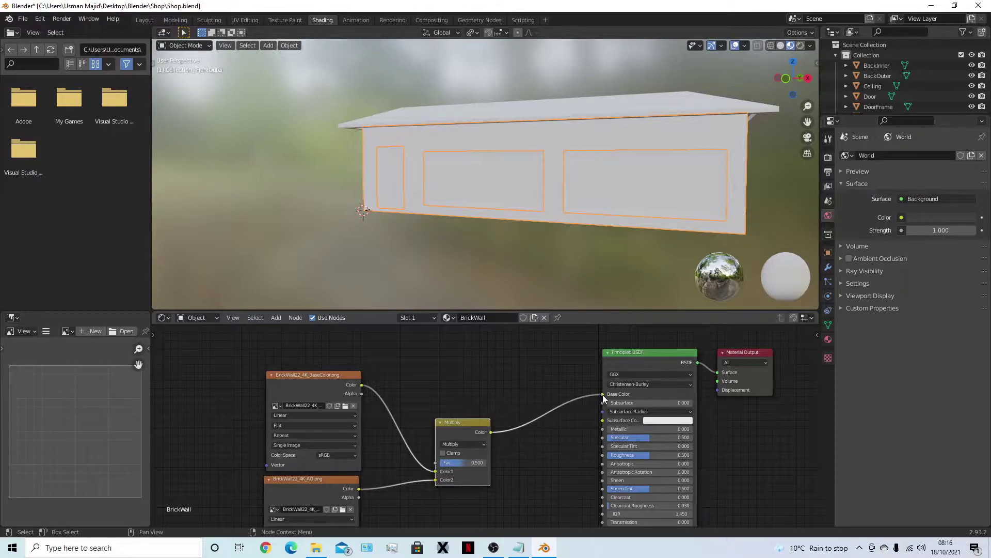
- Preview the front brick wall in rendered and material preview shading from several angles
middle_click_drag(654, 172, 640, 183)
scroll(619, 191, "up", 5)
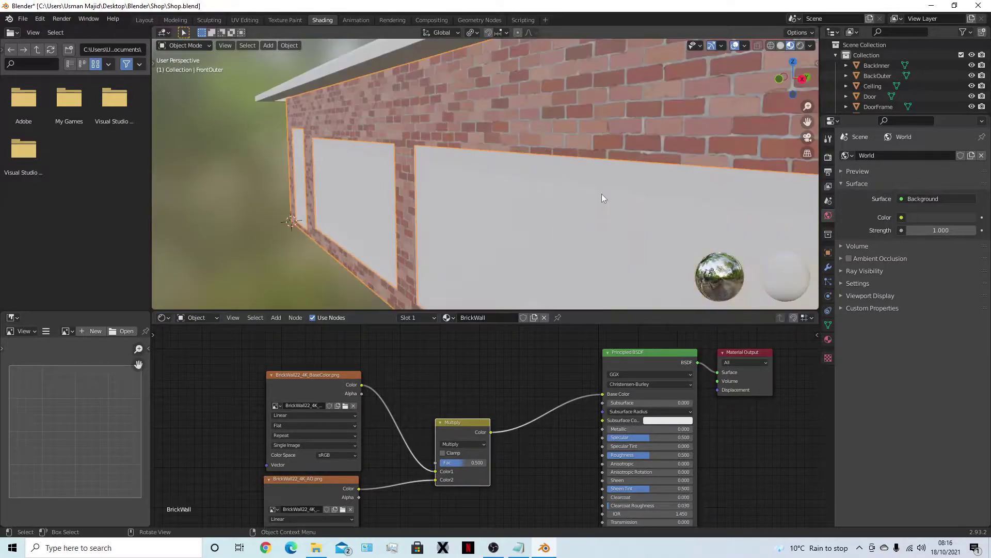
left_click(799, 46)
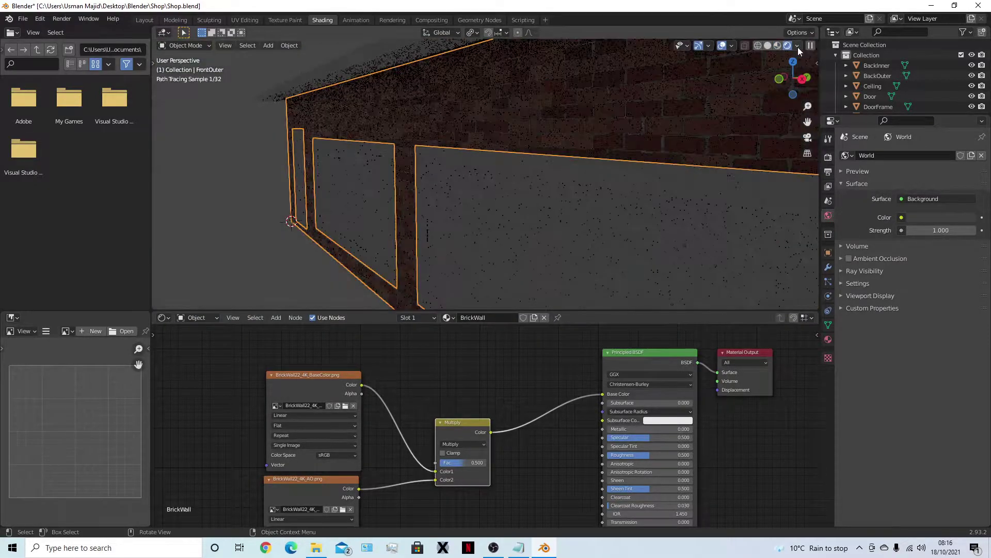
left_click(779, 45)
scroll(587, 194, "down", 4)
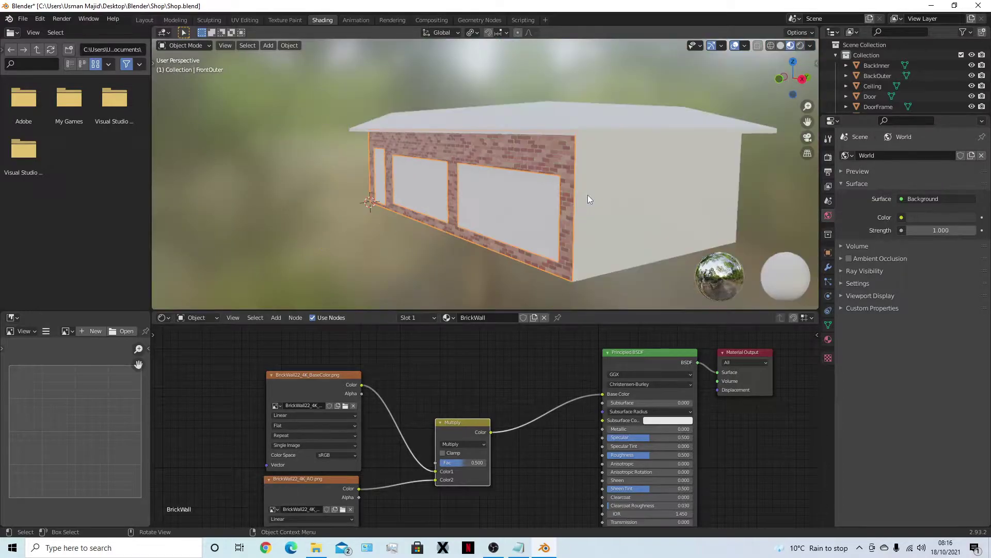
middle_click_drag(535, 231, 527, 242)
scroll(503, 403, "down", 3)
middle_click_drag(519, 447, 528, 394)
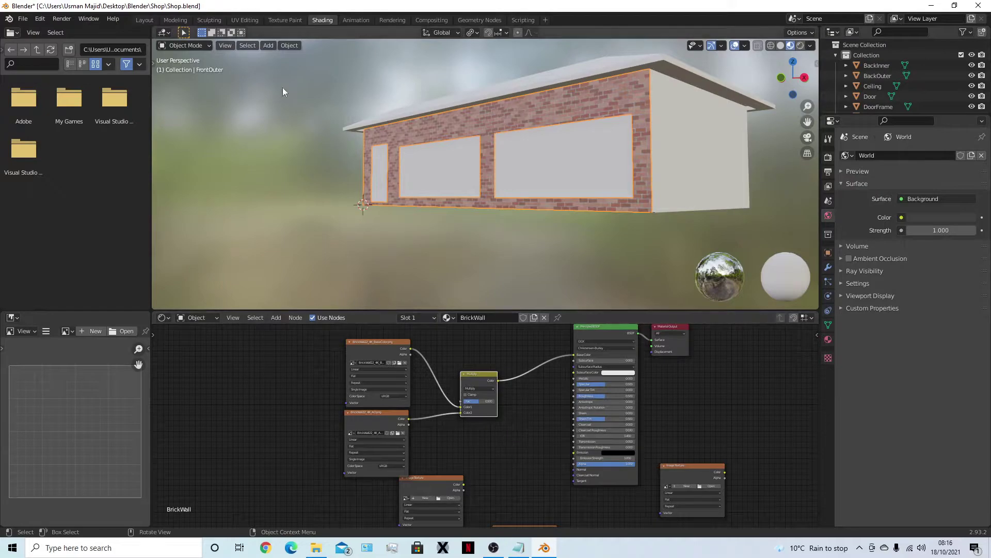
left_click(144, 20)
- From the front view, add a 10 W, 1 m square Area light at the world origin
left_click(647, 320)
key("KP_1")
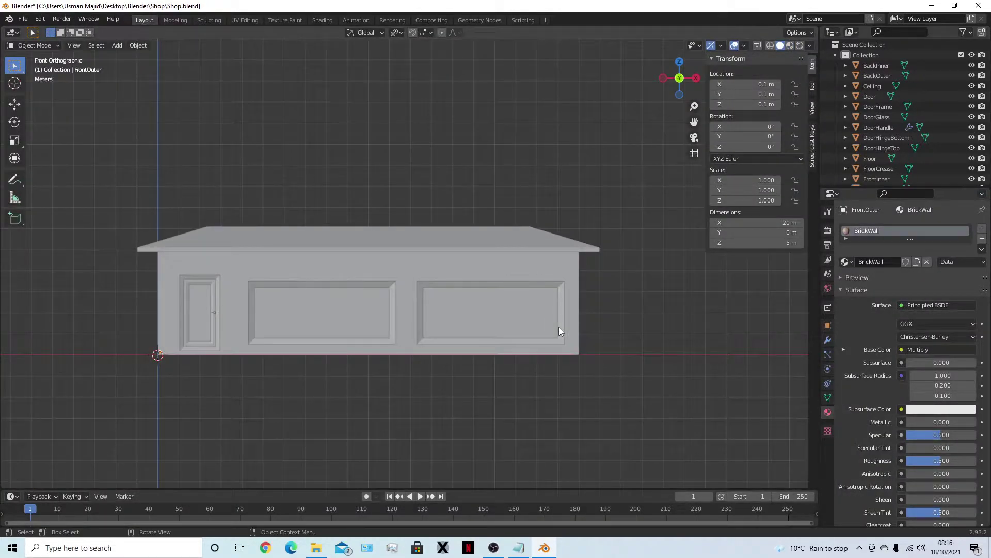
key("shift+a")
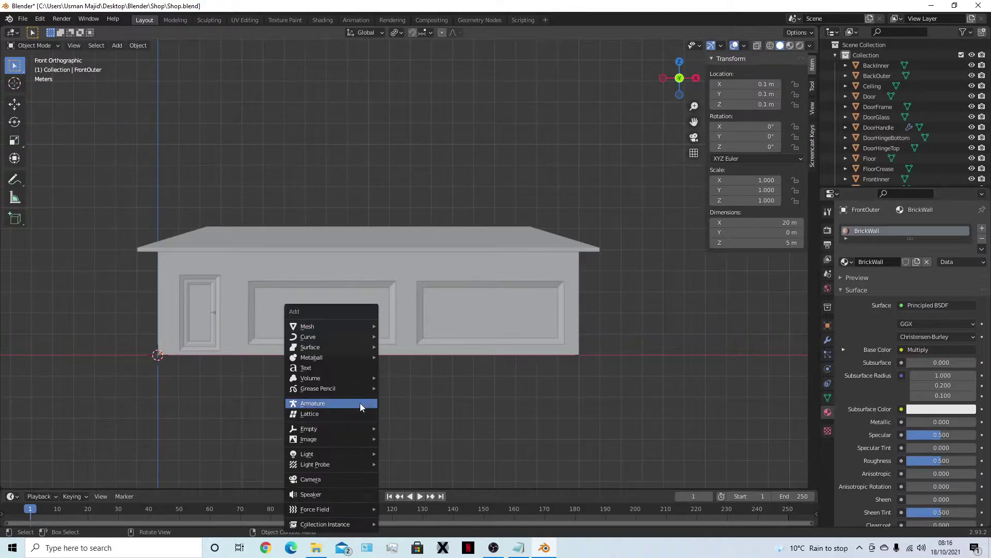
mouse_move(337, 454)
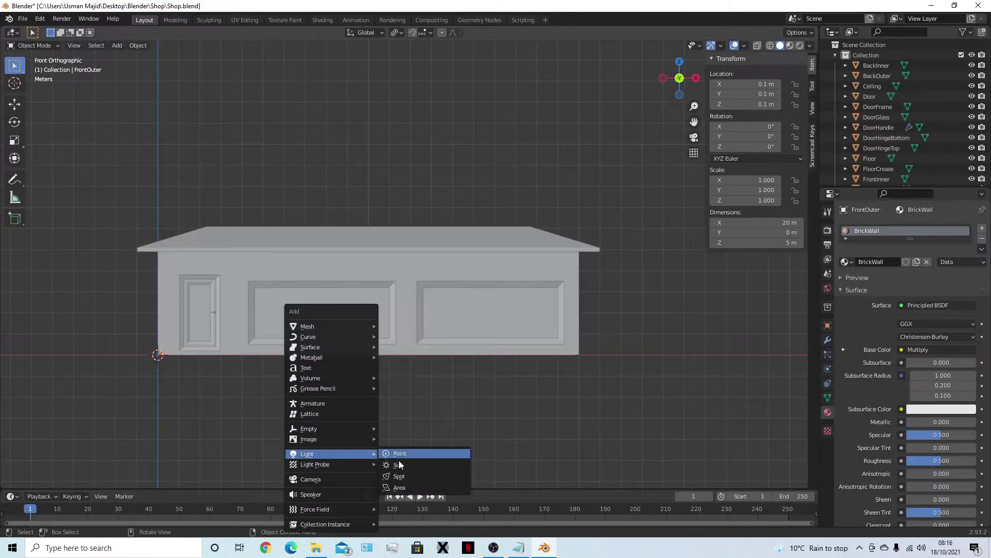
left_click(404, 488)
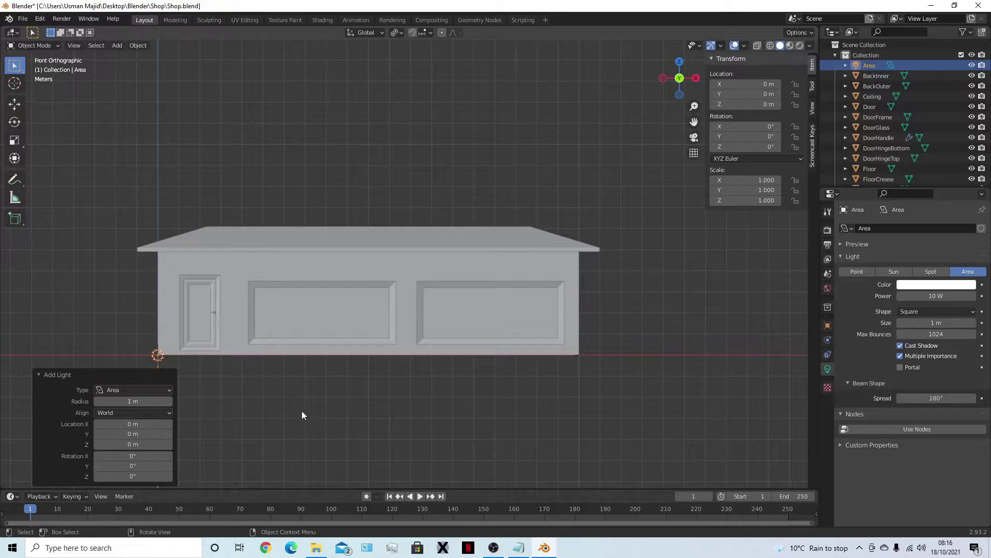
- Move the Area light to X 10 m and raise it to 5 m in front view
middle_click_drag(301, 415, 391, 416)
scroll(468, 424, "up", 3)
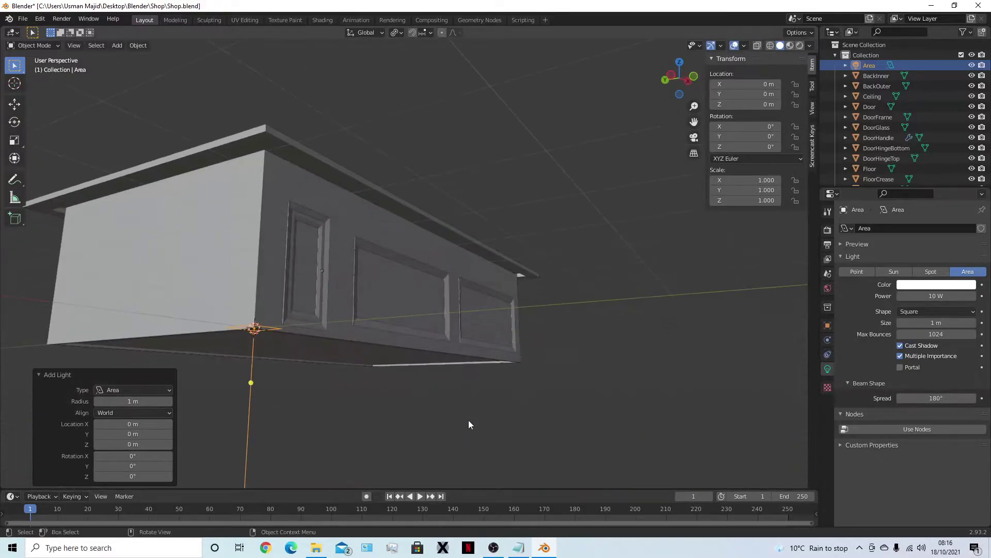
scroll(470, 424, "down", 3)
middle_click_drag(332, 390, 451, 414)
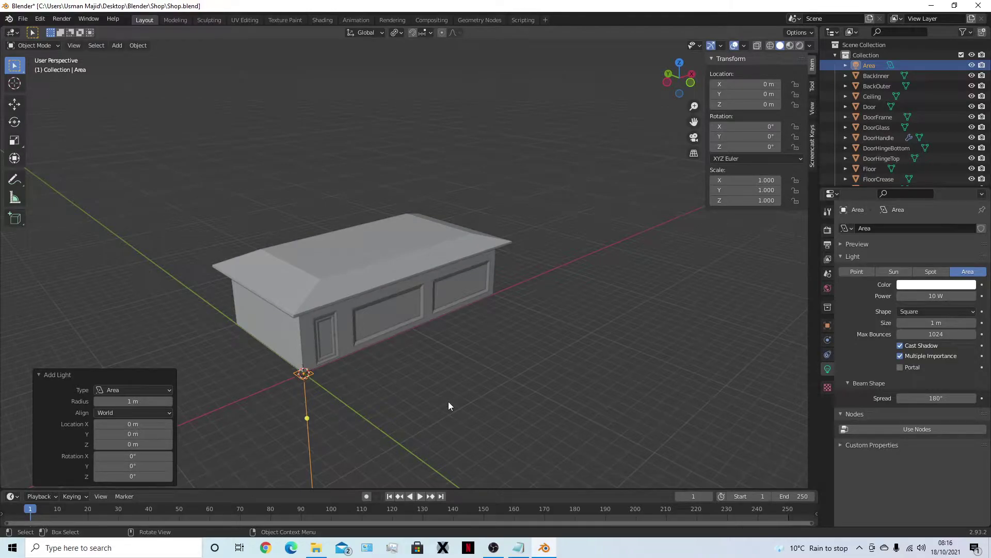
key("KP_1")
key("g")
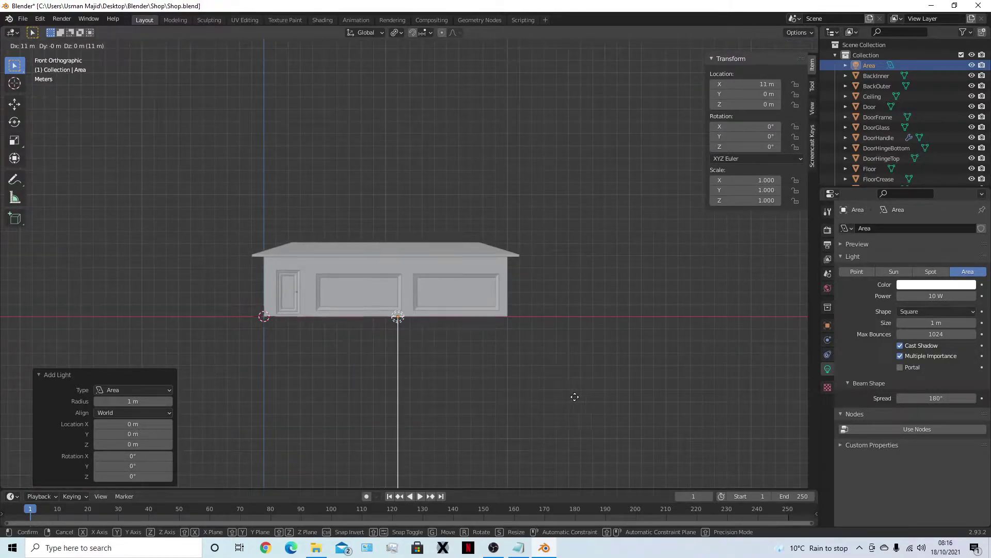
left_click(566, 397)
key("z")
key("5")
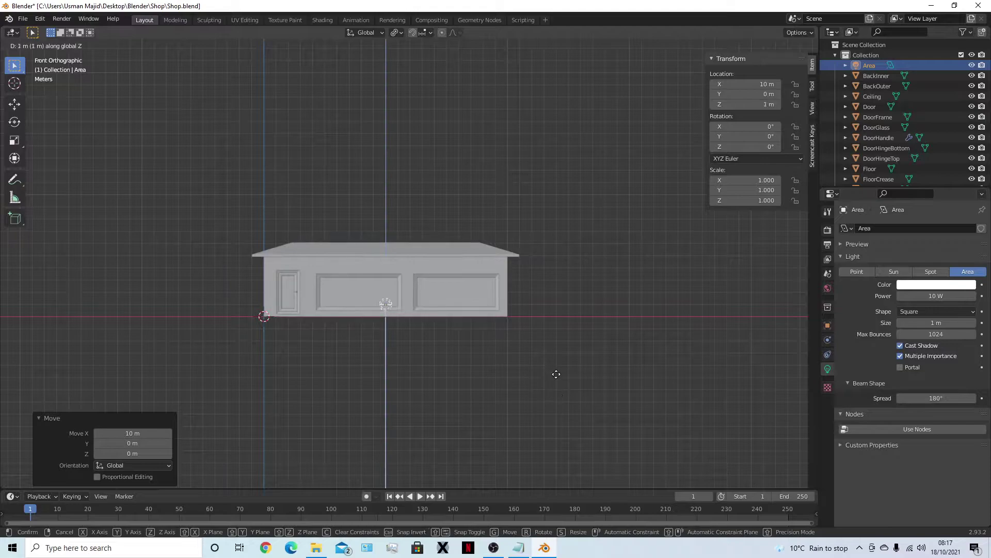
key("Return")
- Move the light to Y -10 m and raise it another 3 m to Z 8 m
key("KP_3")
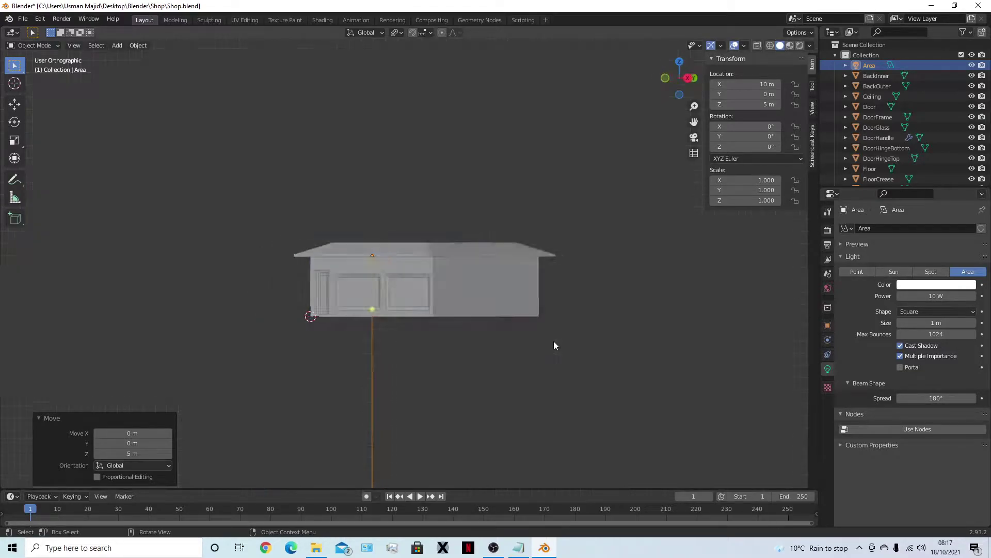
key("g")
key("y")
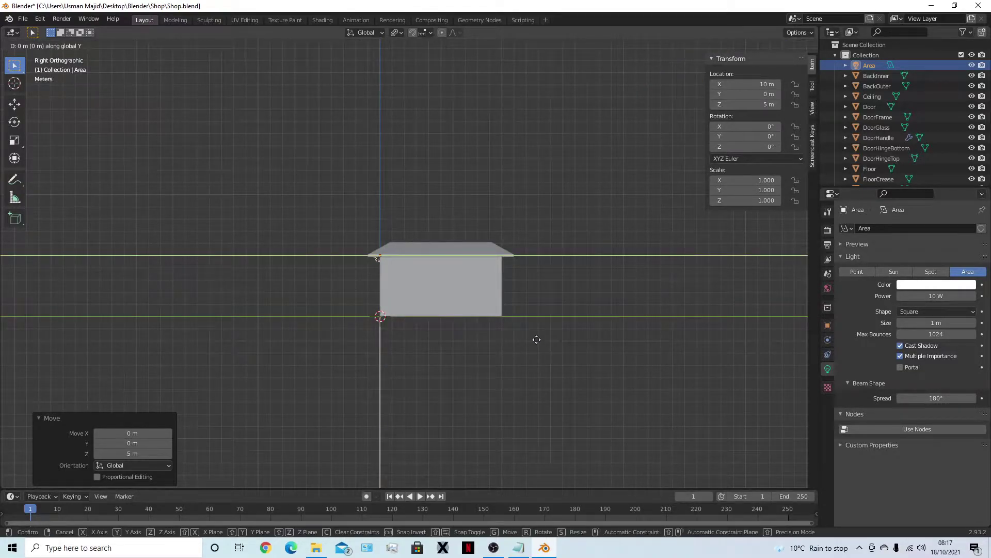
type("-10")
key("Return")
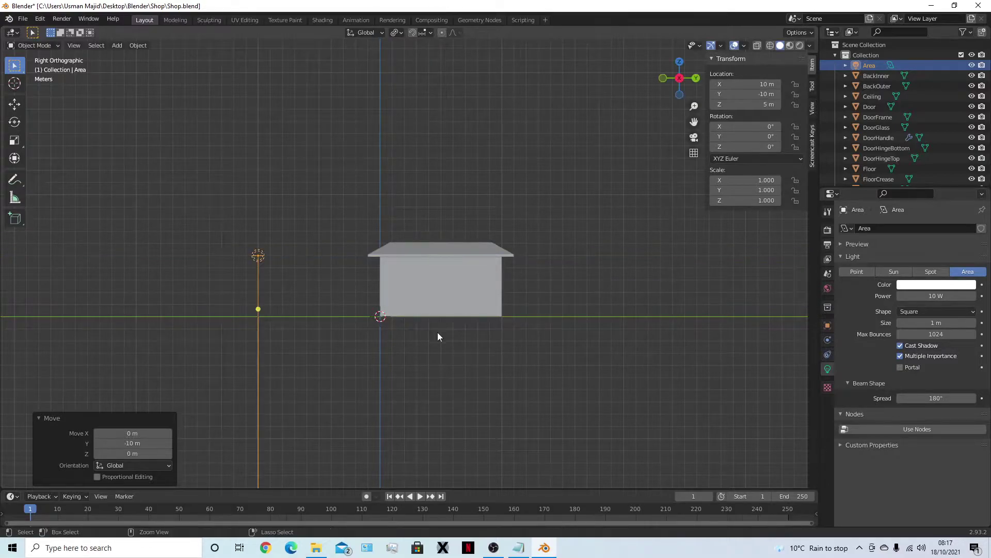
middle_click_drag(437, 333, 466, 364)
type("gz")
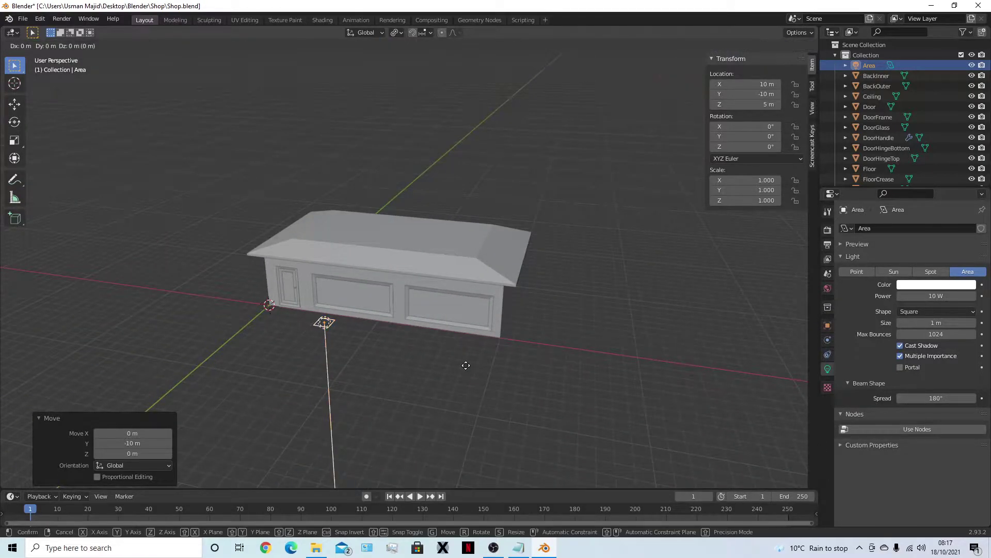
type("3")
key("Return")
- Tilt the light 65° on X and scale it up to about 12.4
middle_click_drag(470, 391, 424, 388)
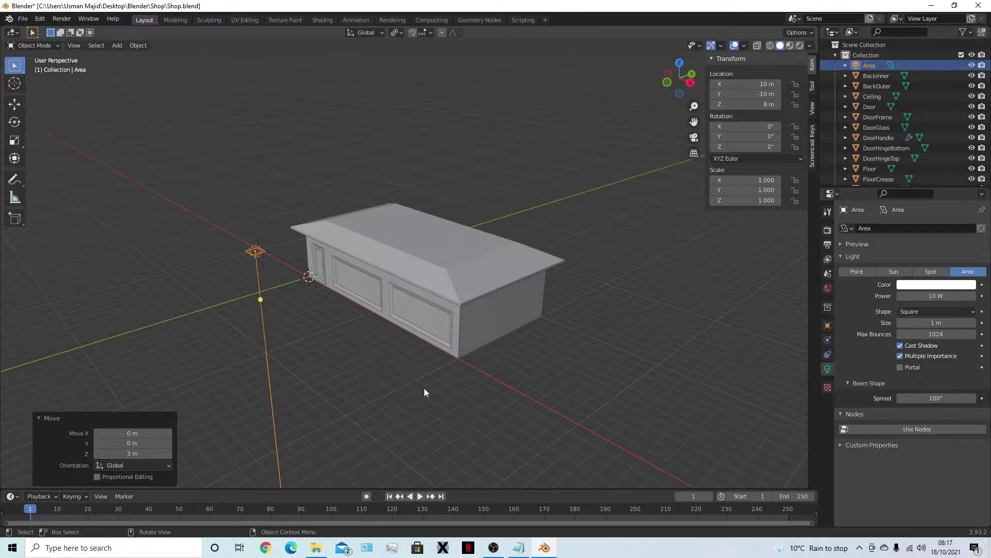
key("KP_3")
key("r")
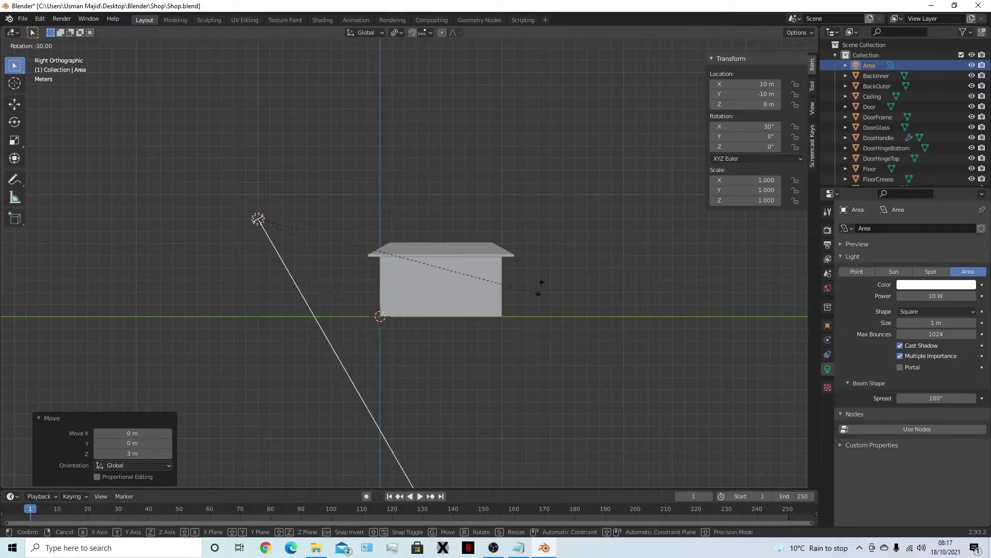
key("Return")
middle_click_drag(545, 115, 595, 330)
key("KP_1")
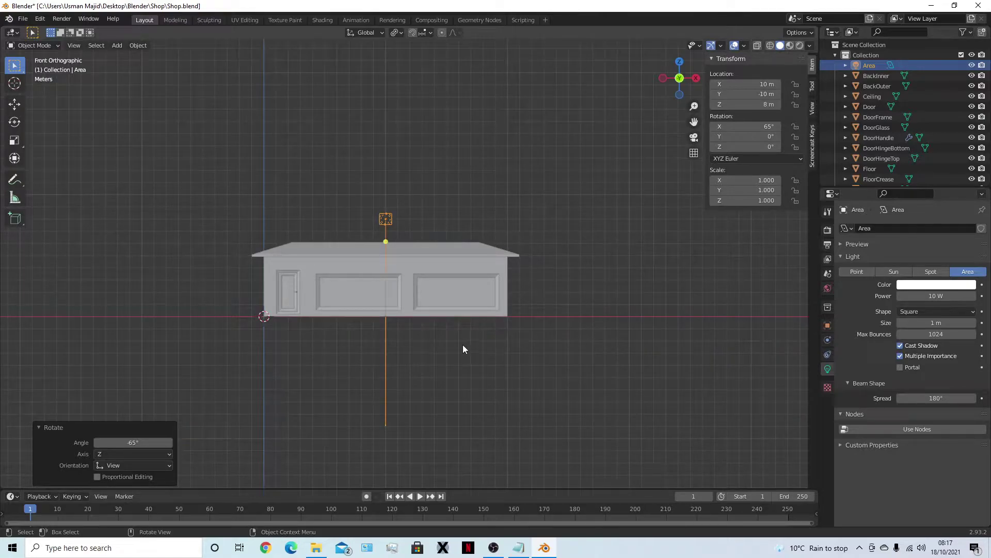
key("s")
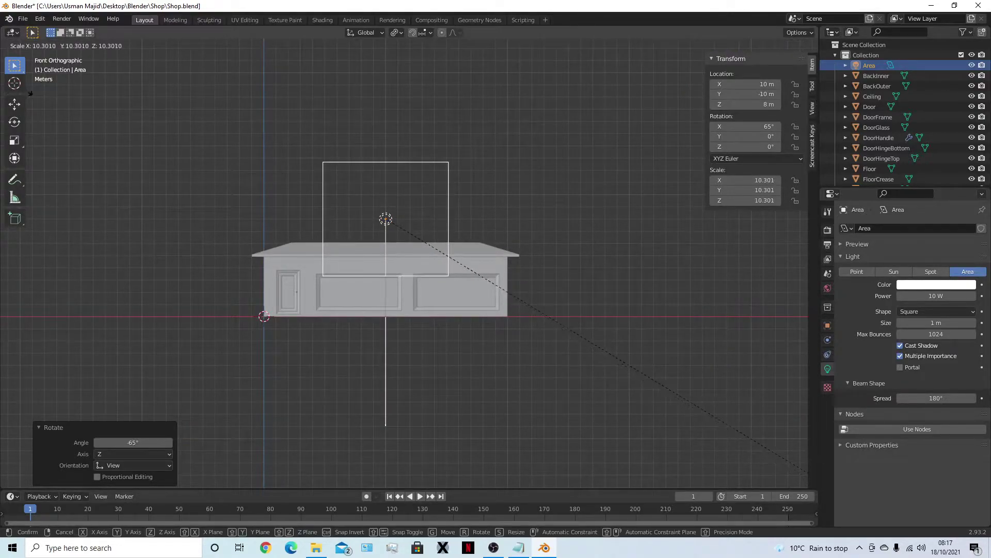
key("Return")
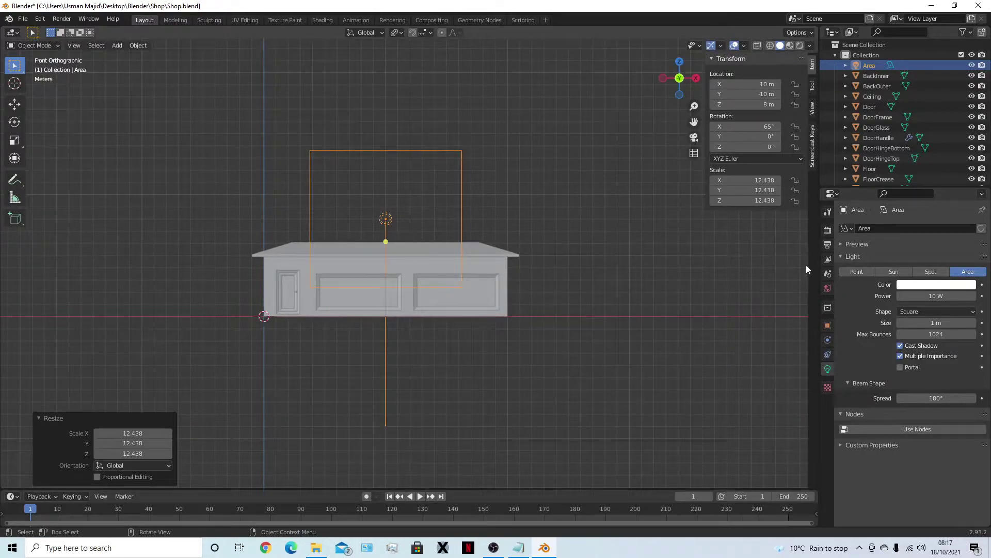
left_click(936, 296)
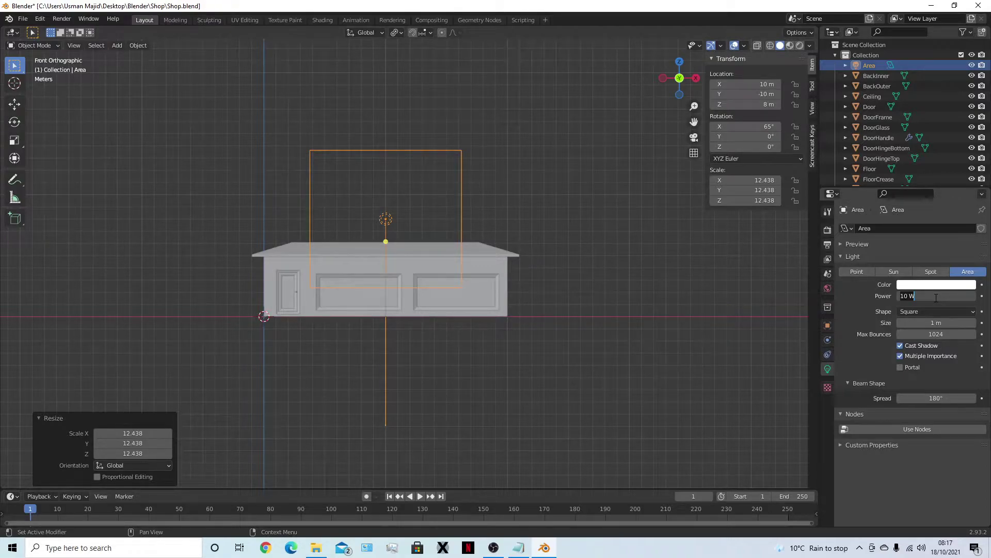
- Set the Area light power to 1000 W and switch the viewport to Rendered shading
type("1000")
key("Return")
left_click(800, 46)
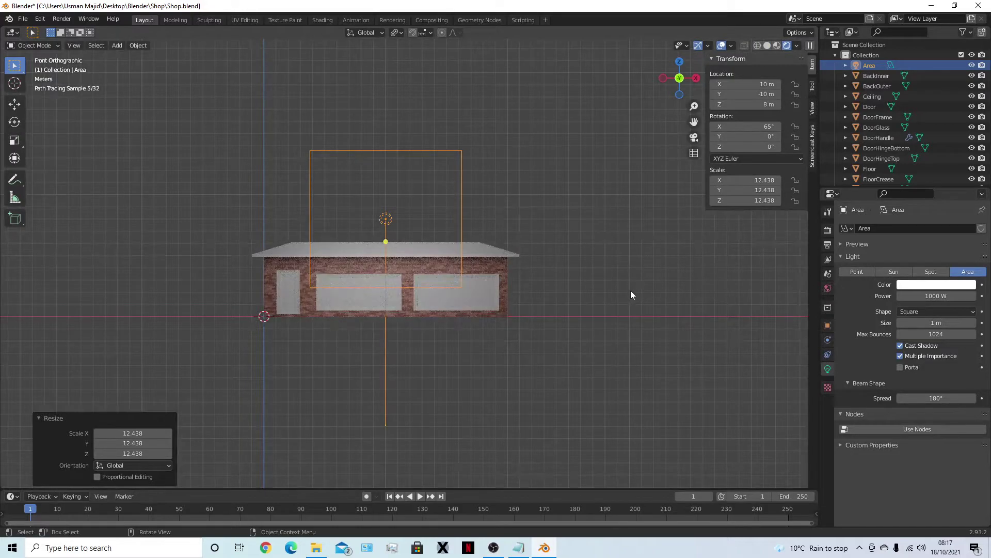
- Orbit close to the brick wall, try a different light X rotation, then undo it
middle_click_drag(606, 308, 480, 382)
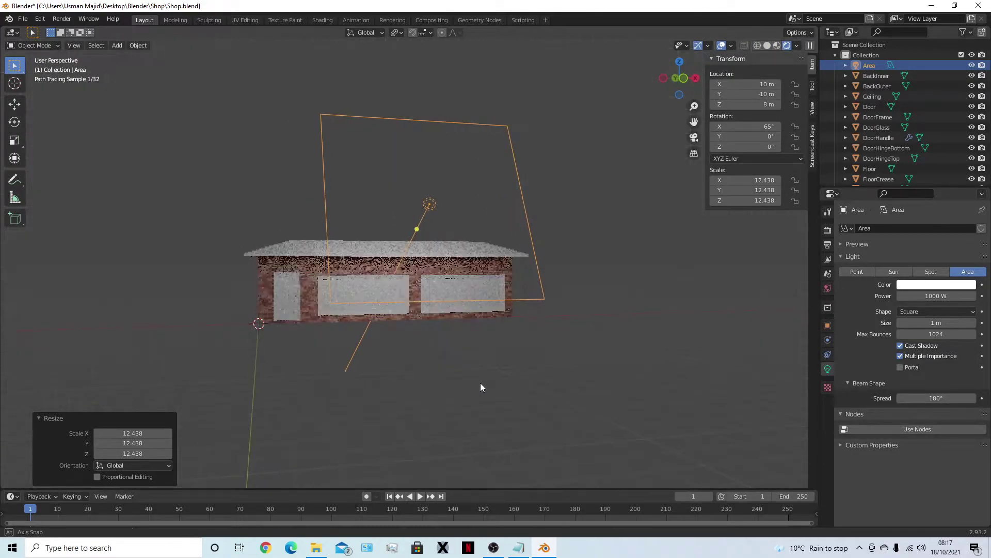
scroll(407, 350, "up", 6)
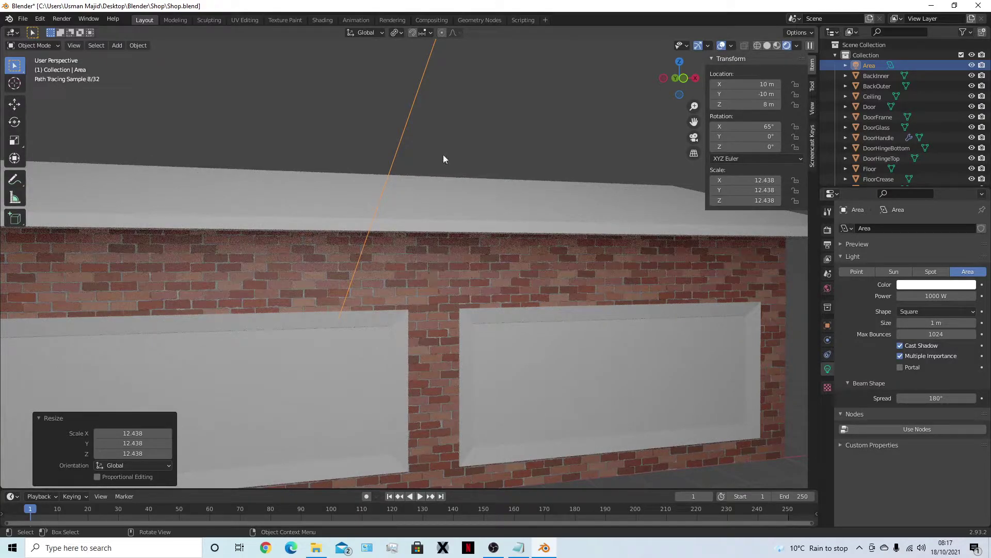
left_click_drag(777, 127, 749, 127)
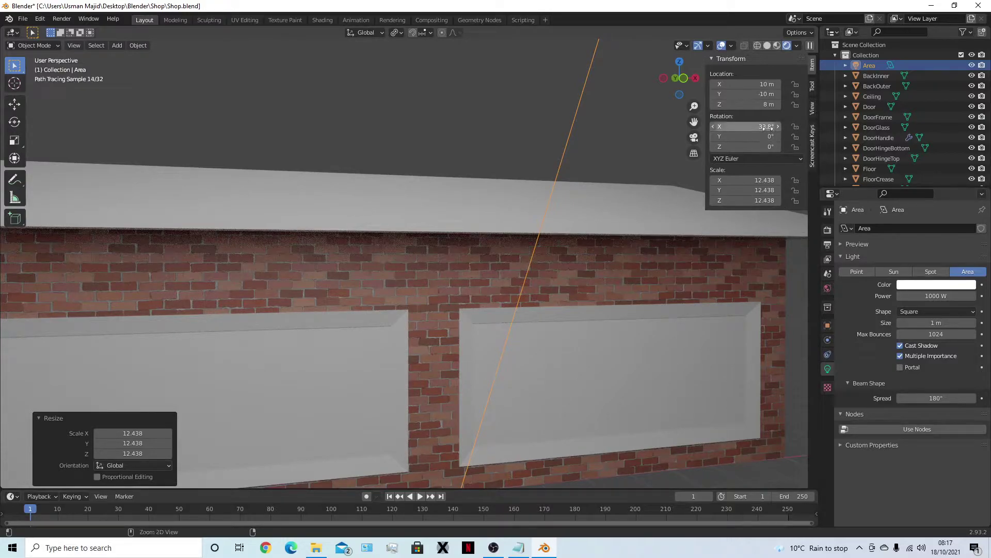
key("ctrl+z")
middle_click_drag(395, 279, 369, 322)
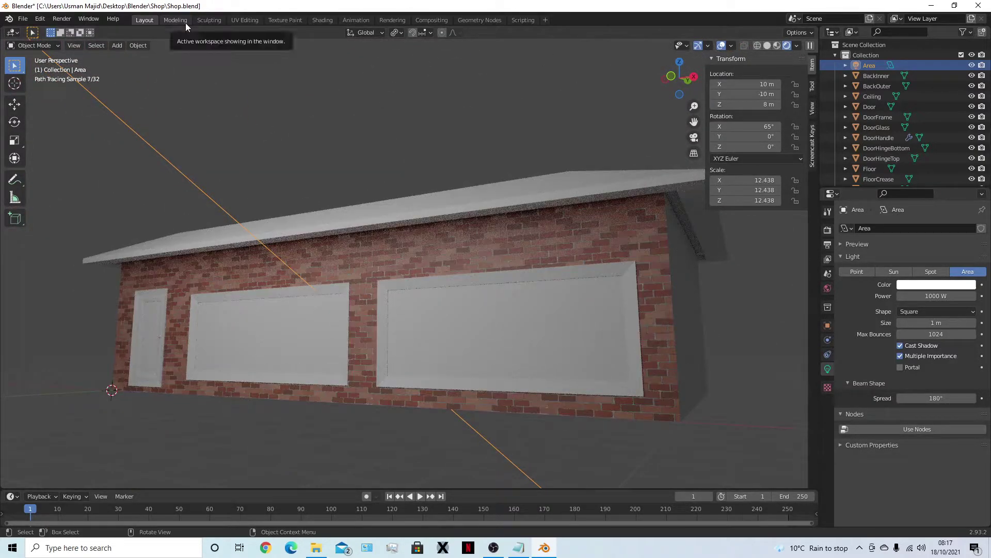
- In the Shading workspace, select FrontOuter and set the AO image texture to Non-Color
left_click(322, 19)
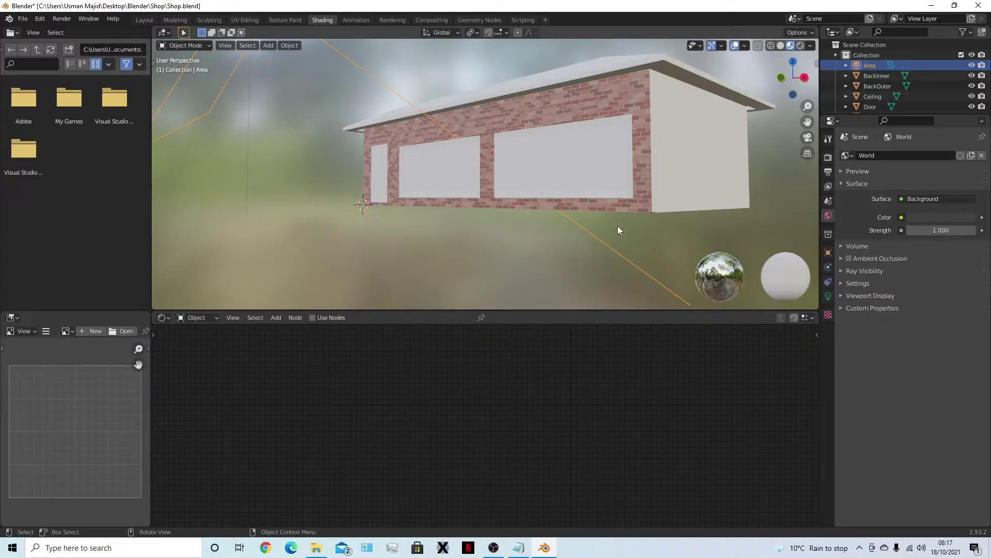
middle_click_drag(619, 230, 602, 251)
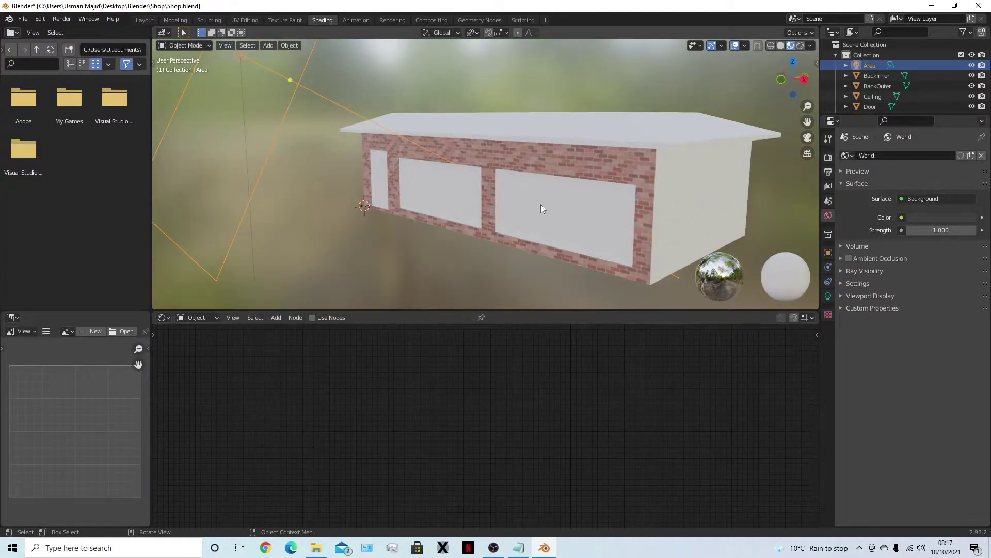
left_click(801, 45)
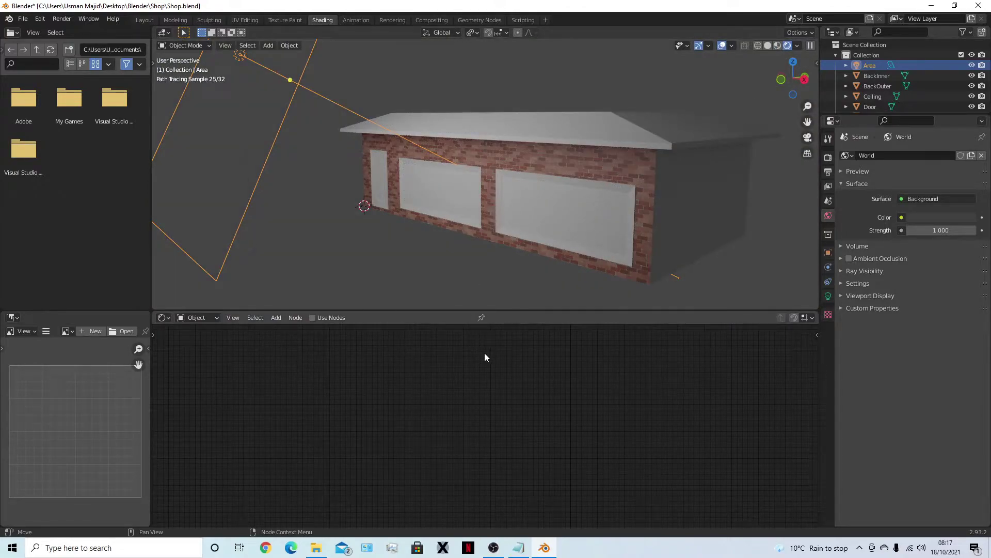
left_click(455, 154)
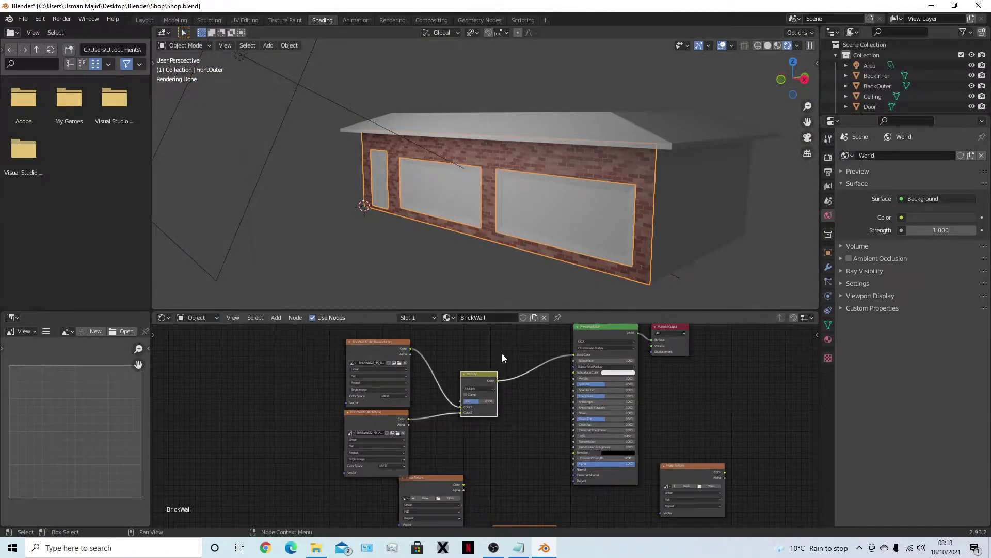
scroll(512, 459, "up", 2)
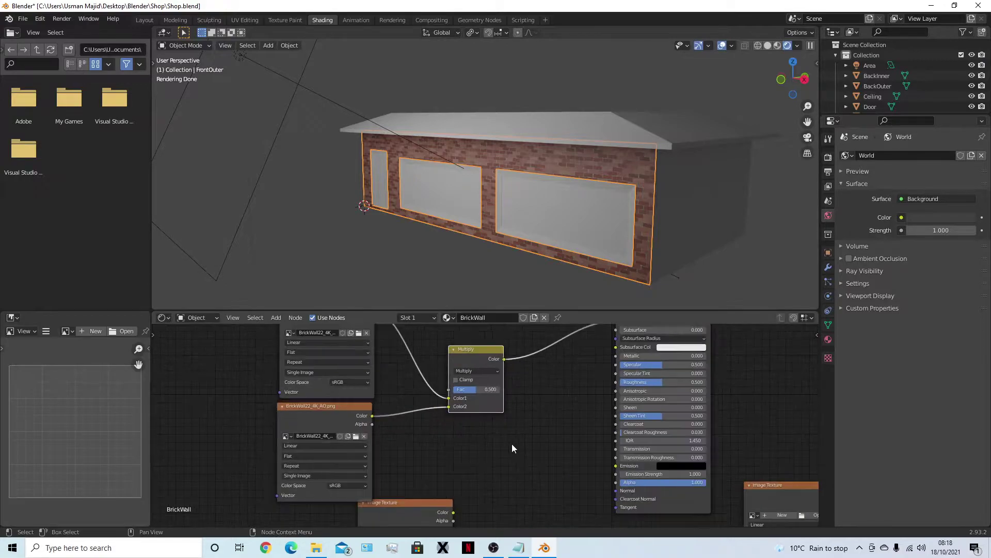
middle_click_drag(467, 457, 538, 444)
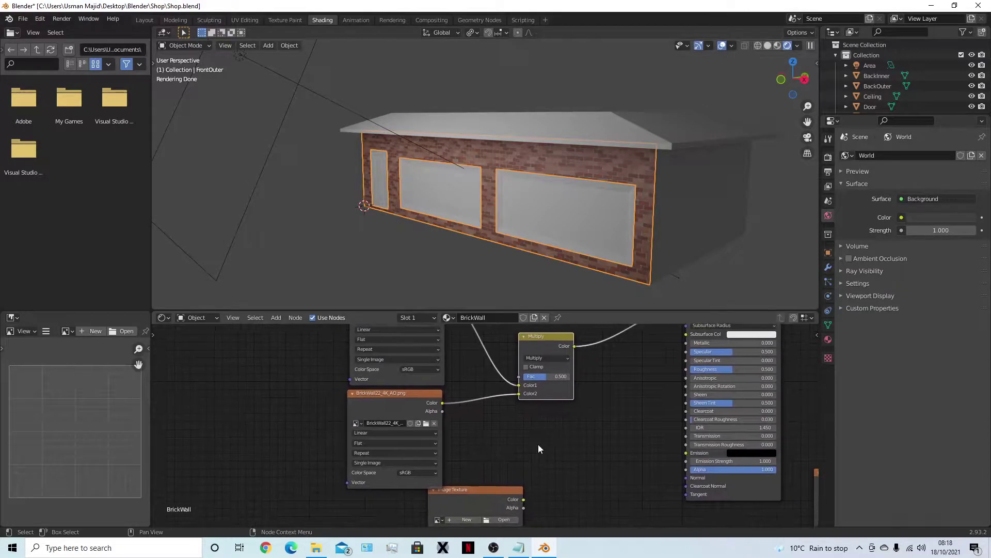
left_click(425, 472)
left_click(431, 437)
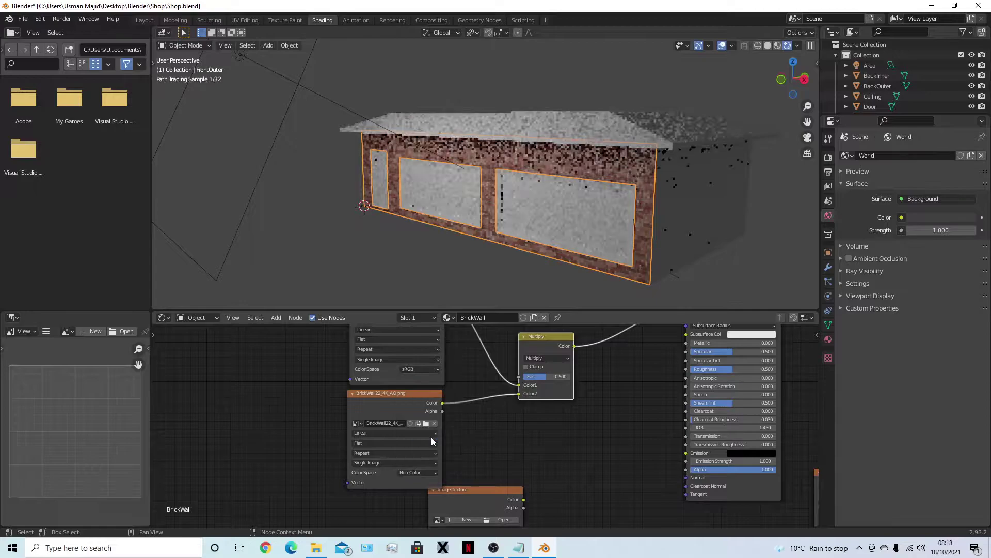
- Lower the Multiply node's factor to 0 and inspect the wall render up close
mouse_move(617, 236)
middle_mouse_down()
mouse_move(586, 216)
mouse_move(609, 238)
middle_mouse_up()
middle_click_drag(578, 383, 582, 426)
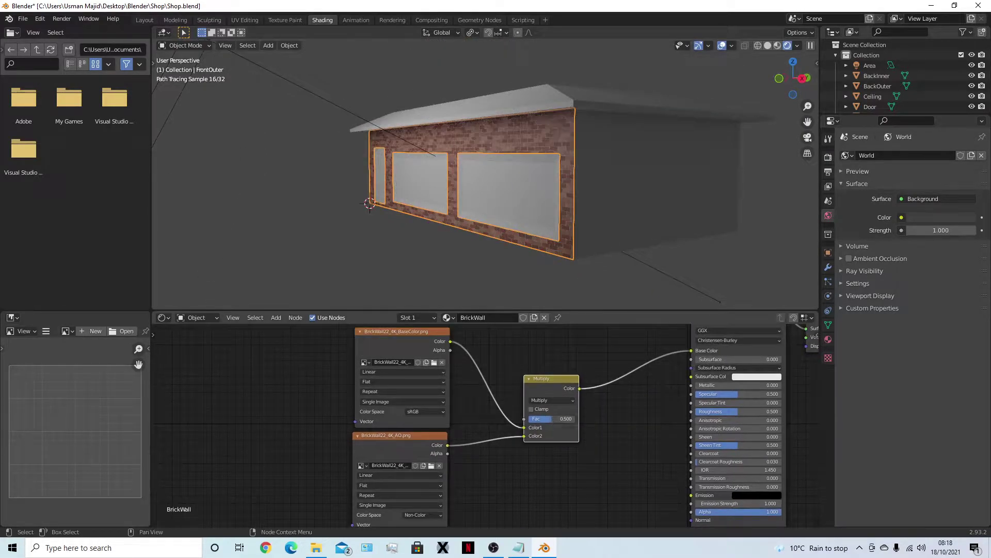
mouse_move(552, 419)
left_mouse_down()
mouse_move(531, 420)
mouse_move(575, 419)
left_mouse_up()
scroll(591, 241, "up", 5)
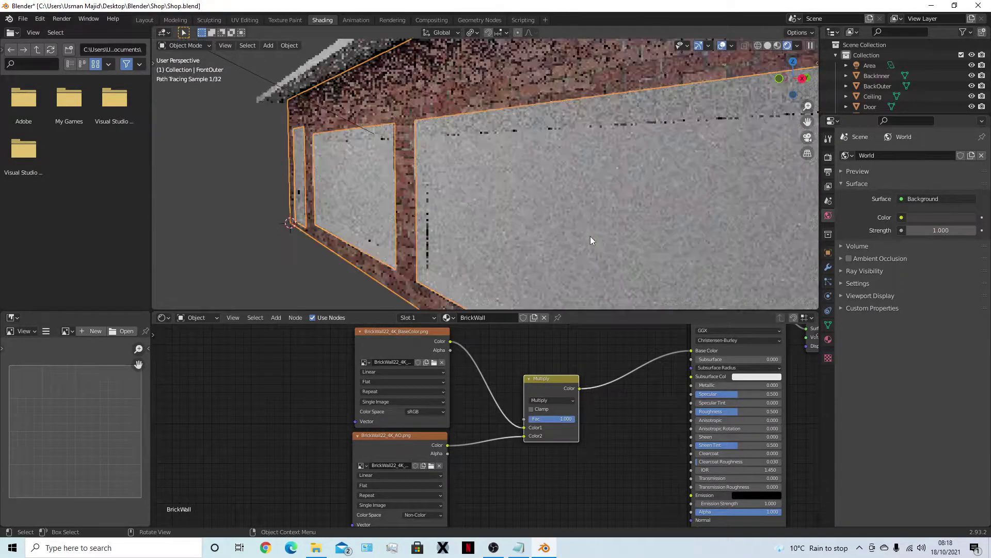
scroll(590, 236, "down", 5)
middle_click_drag(509, 206, 536, 210)
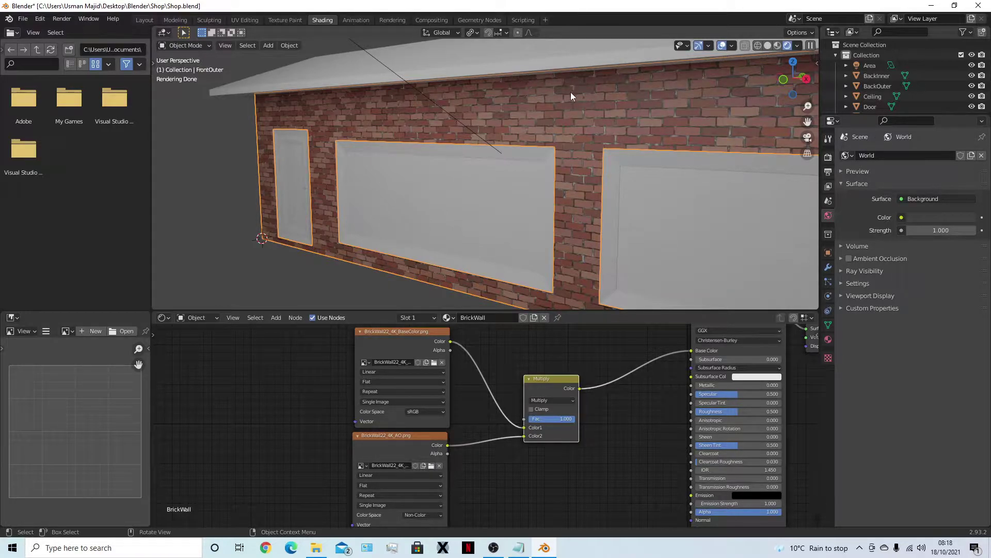
- Compare the Multiply factor at 0 again, then raise it back to 1.000
scroll(608, 249, "down", 3)
mouse_move(631, 243)
middle_mouse_down()
mouse_move(649, 246)
mouse_move(630, 244)
middle_mouse_up()
scroll(631, 244, "down", 2)
middle_click_drag(618, 466, 620, 422)
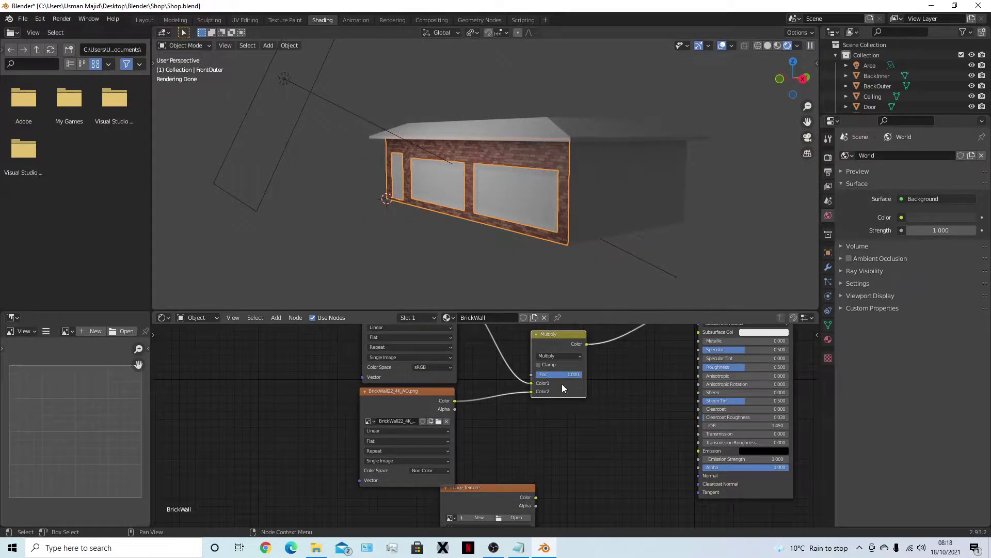
left_click_drag(563, 374, 537, 374)
scroll(588, 272, "up", 6)
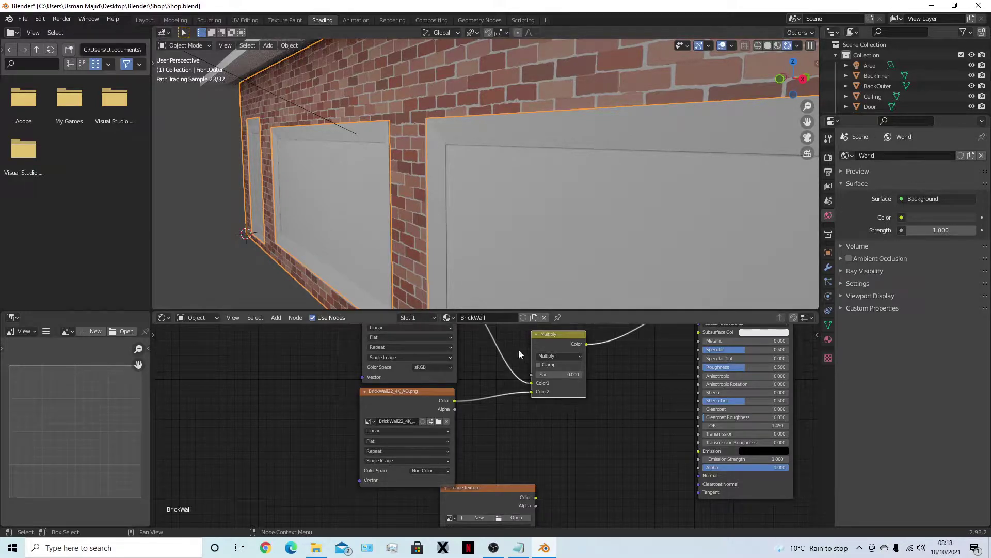
left_click_drag(544, 377, 582, 376)
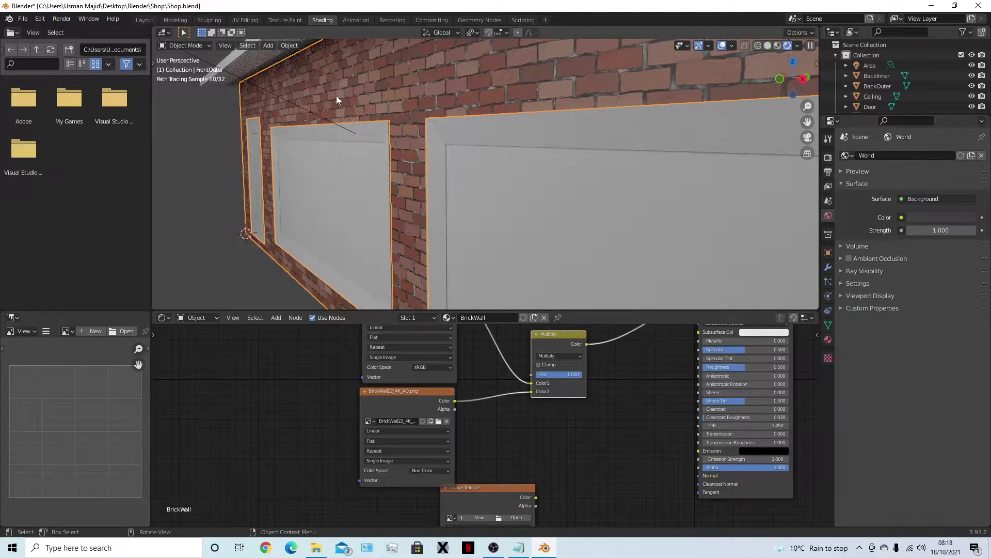
left_click(280, 97)
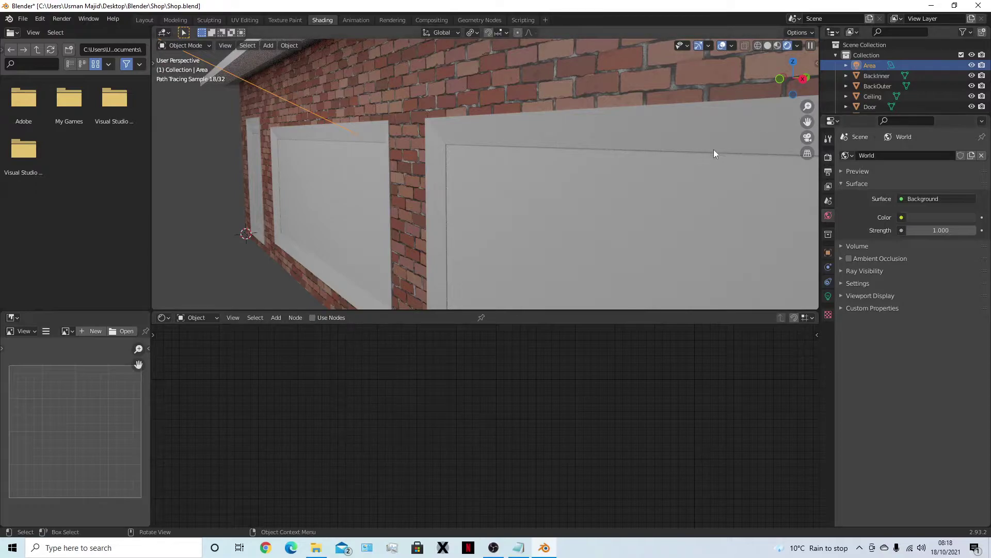
- In Layout, try several Area light X rotations and settle on 77.5°
left_click(144, 20)
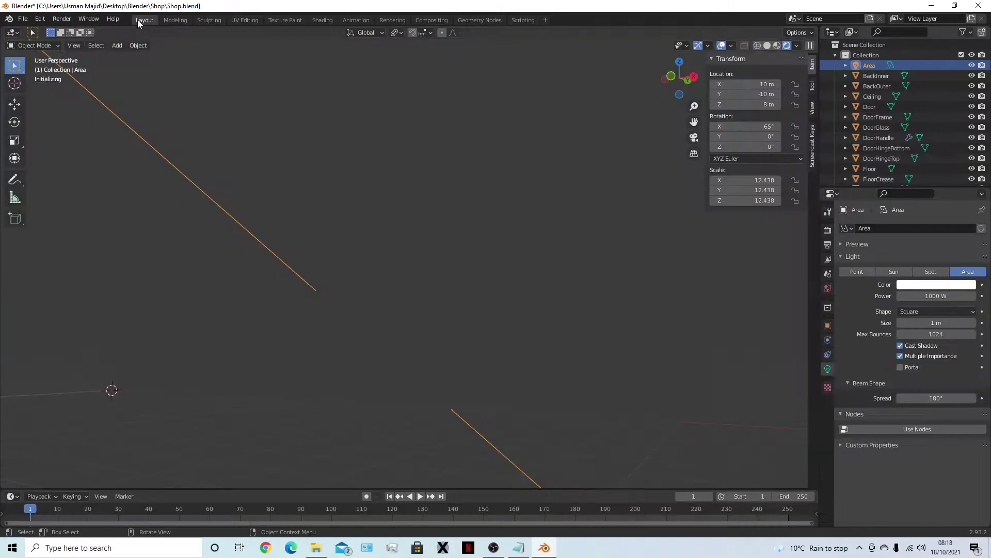
scroll(584, 253, "up", 5)
scroll(494, 268, "up", 3)
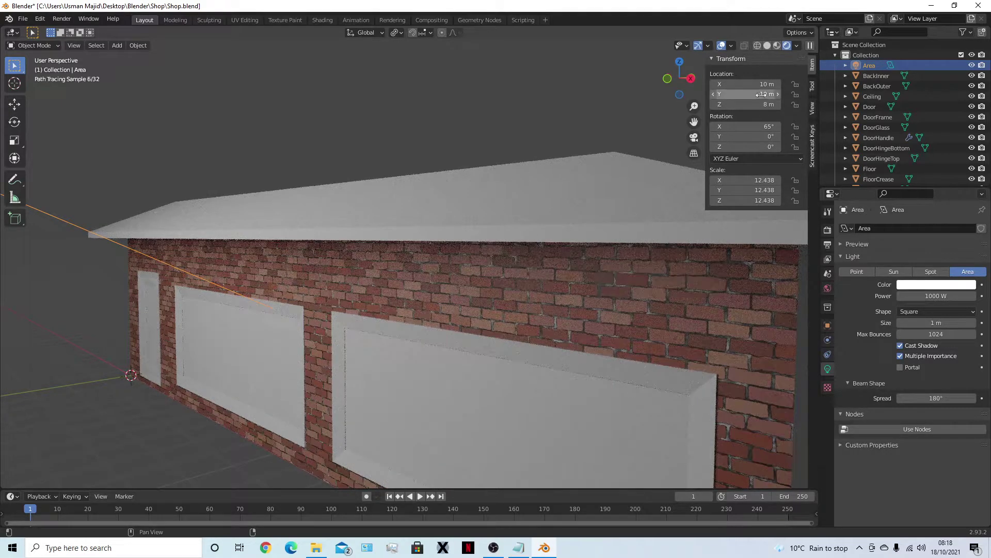
left_click_drag(759, 126, 723, 126)
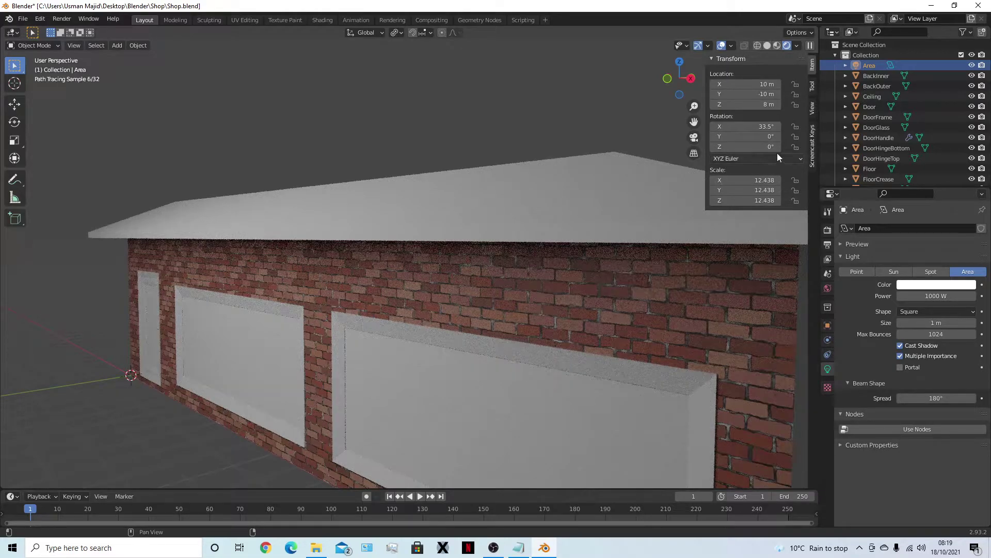
left_click_drag(745, 126, 785, 126)
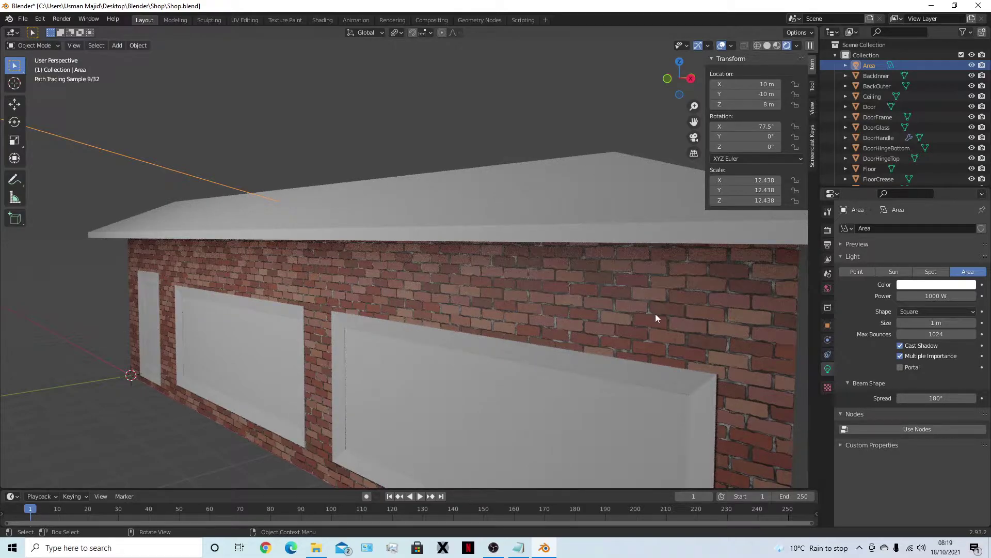
left_click_drag(746, 126, 705, 126)
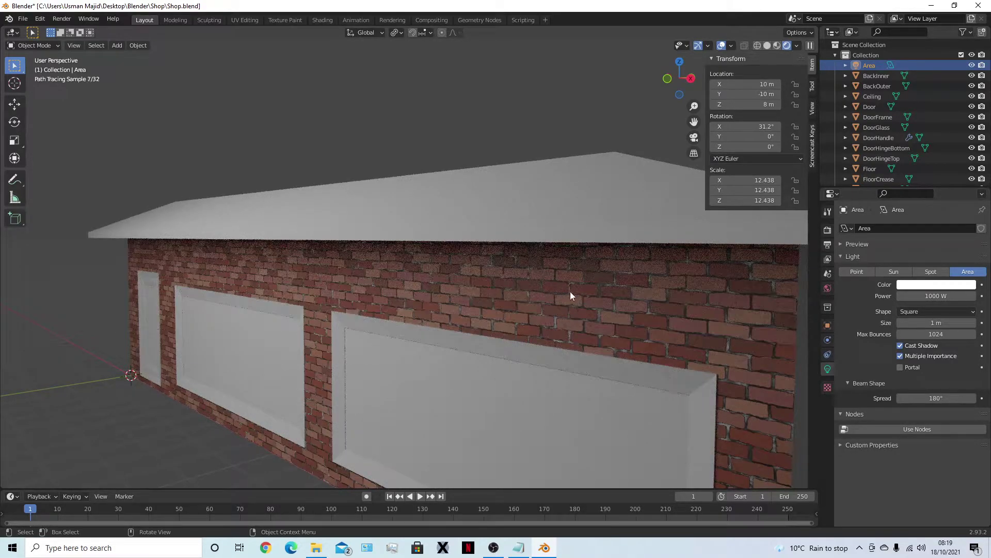
key("ctrl+z")
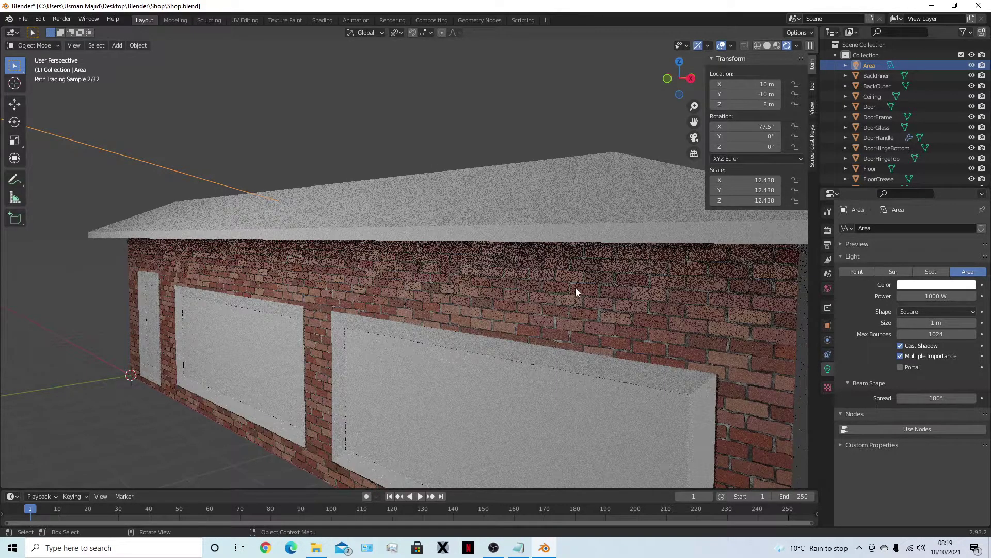
scroll(465, 157, "down", 4)
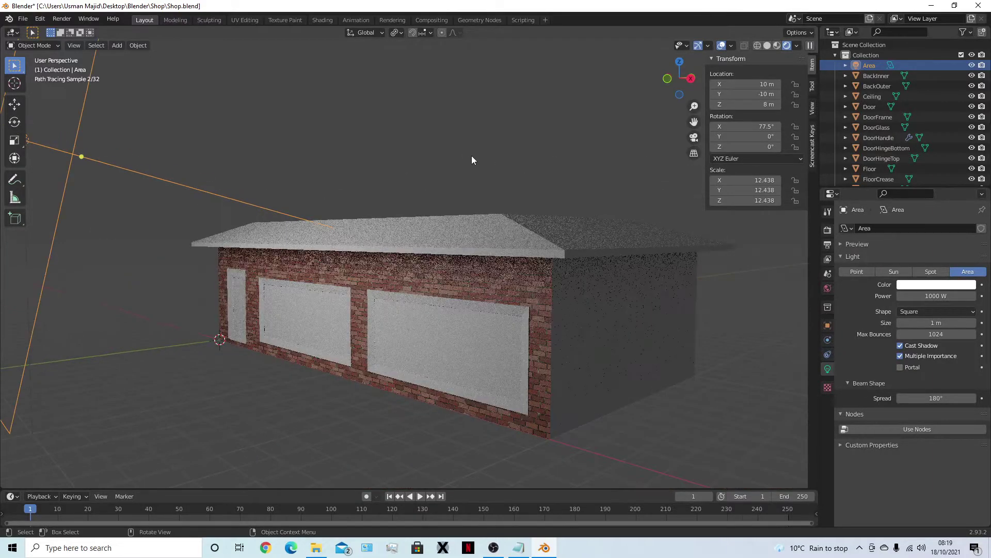
- Select the front wall in Shading and load BrickWall22_4K_Roughness.png into a texture node
left_click(322, 20)
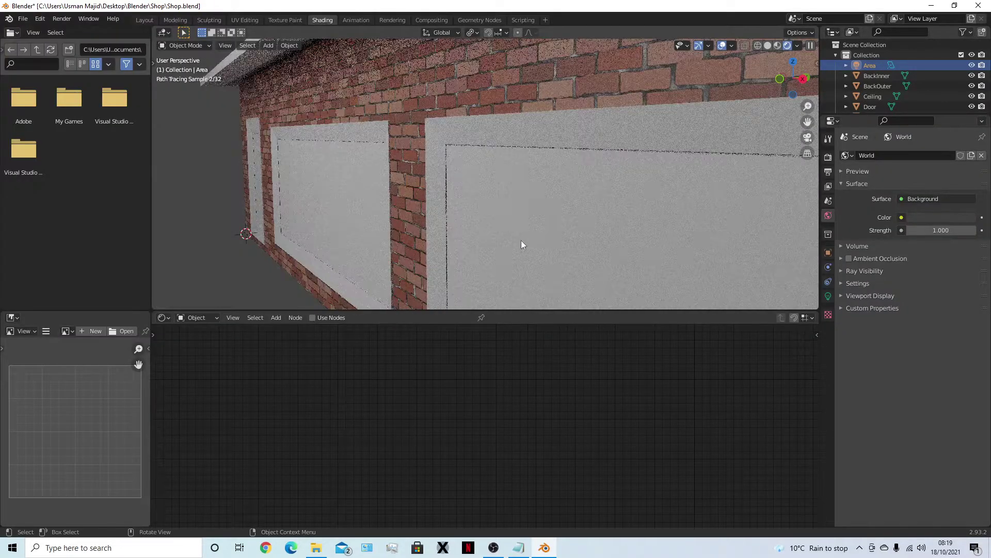
scroll(526, 225, "down", 5)
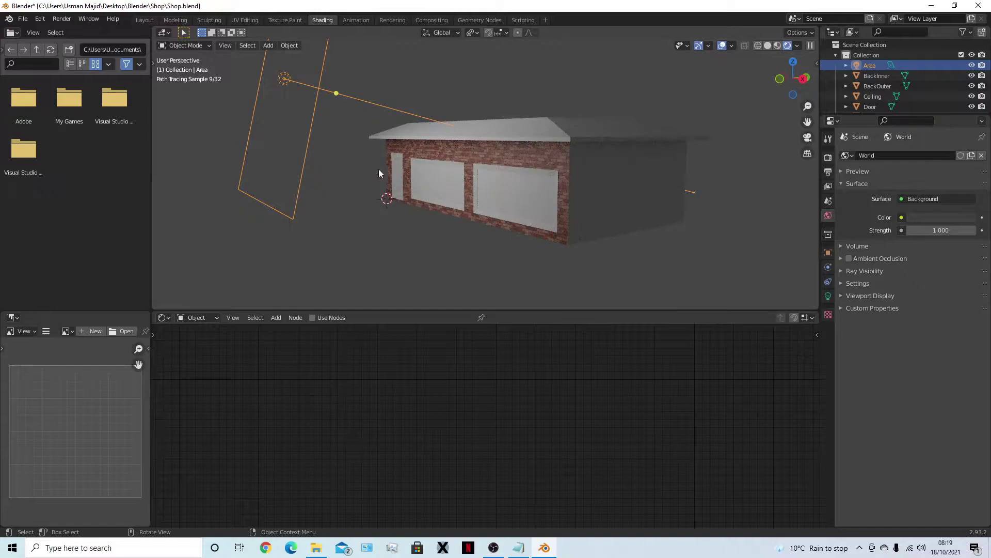
scroll(491, 170, "up", 4)
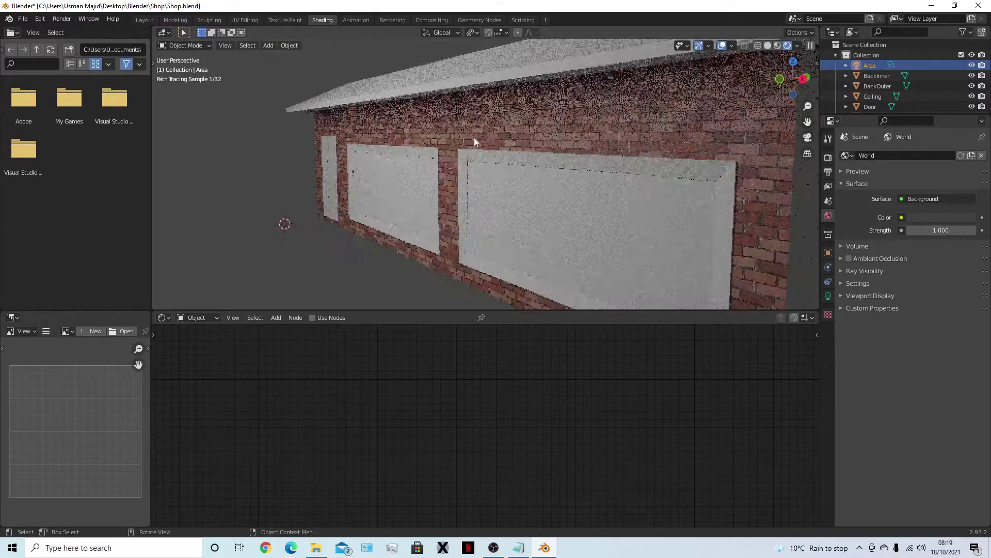
scroll(512, 181, "down", 3)
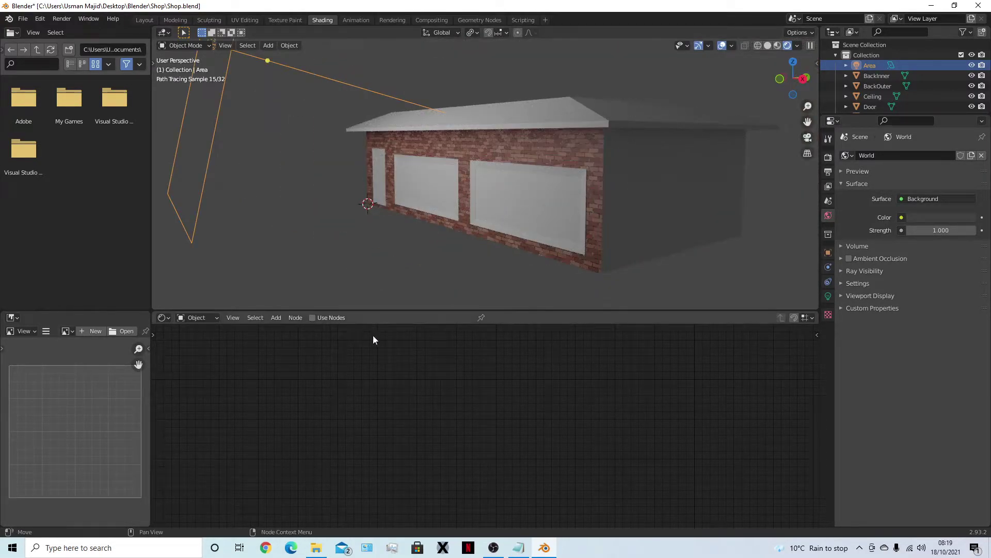
left_click(467, 163)
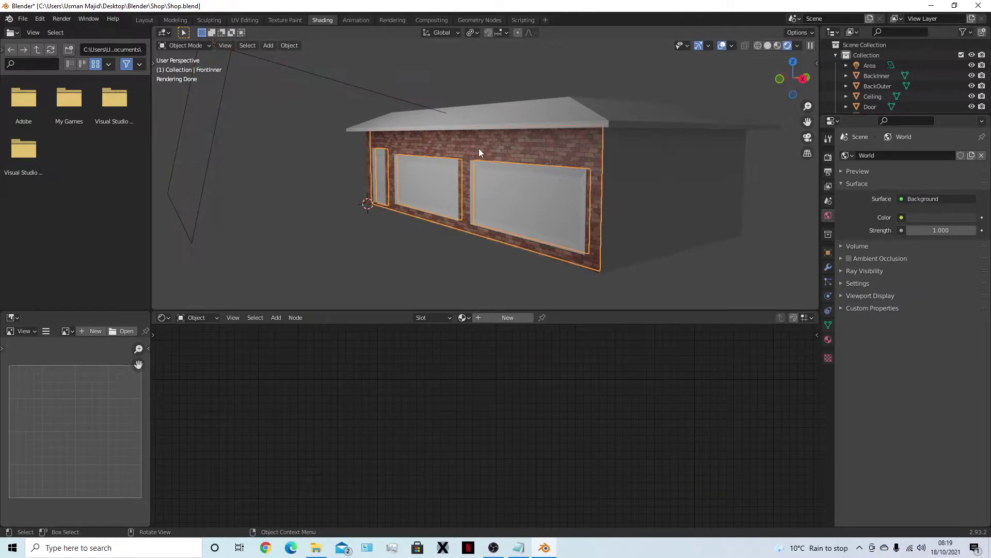
middle_click_drag(621, 475, 568, 407)
left_click(493, 422)
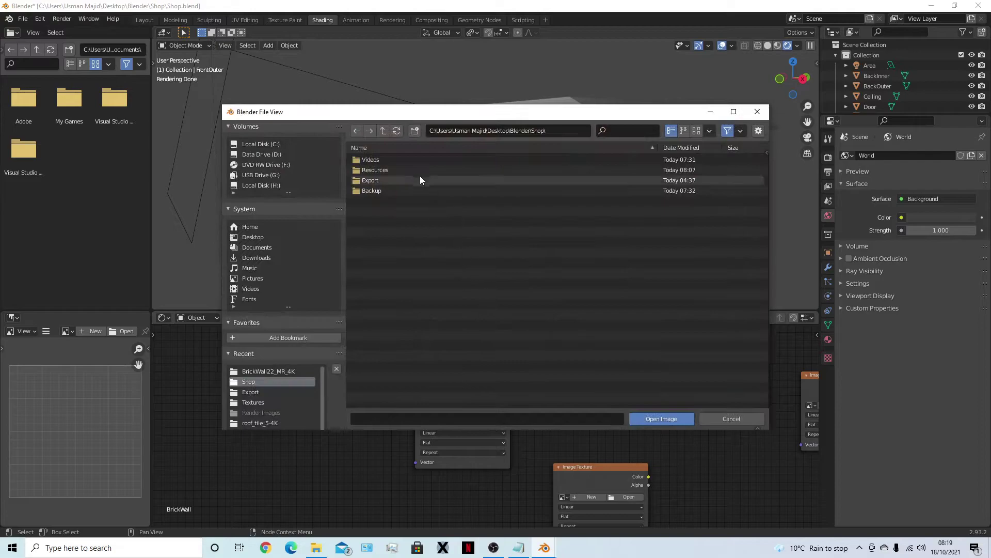
double_click(396, 231)
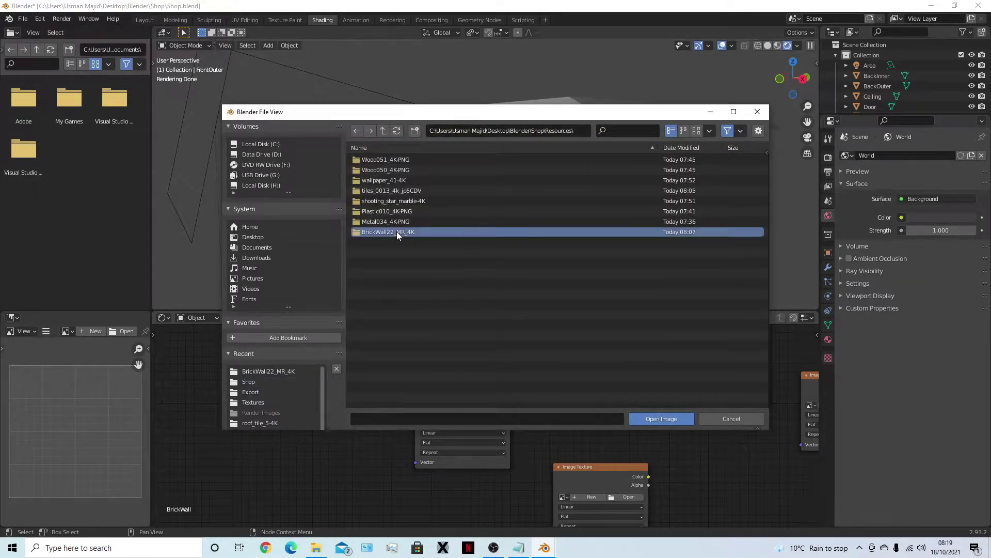
double_click(416, 159)
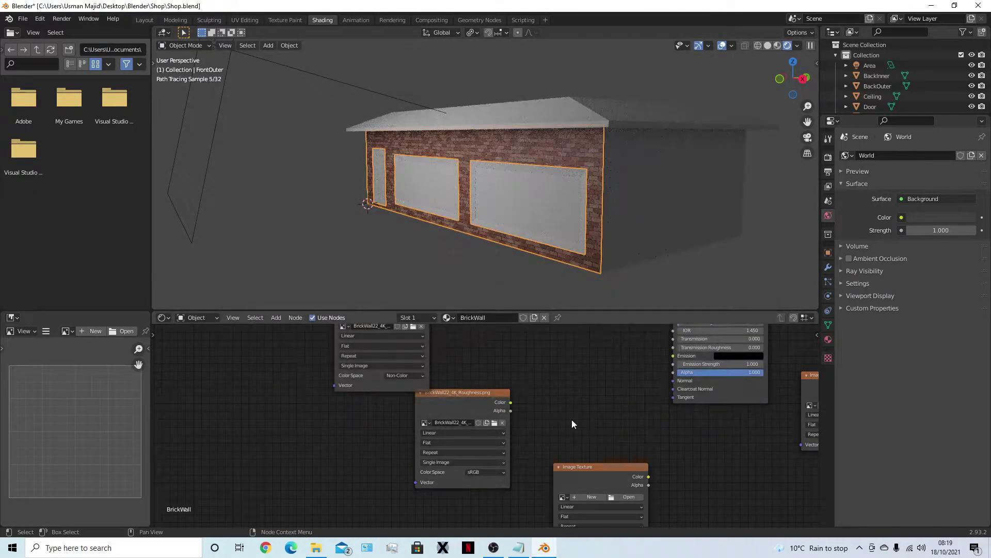
- Set the roughness image to Non-Color and connect it to the BSDF Roughness input
left_click(493, 473)
left_click(488, 433)
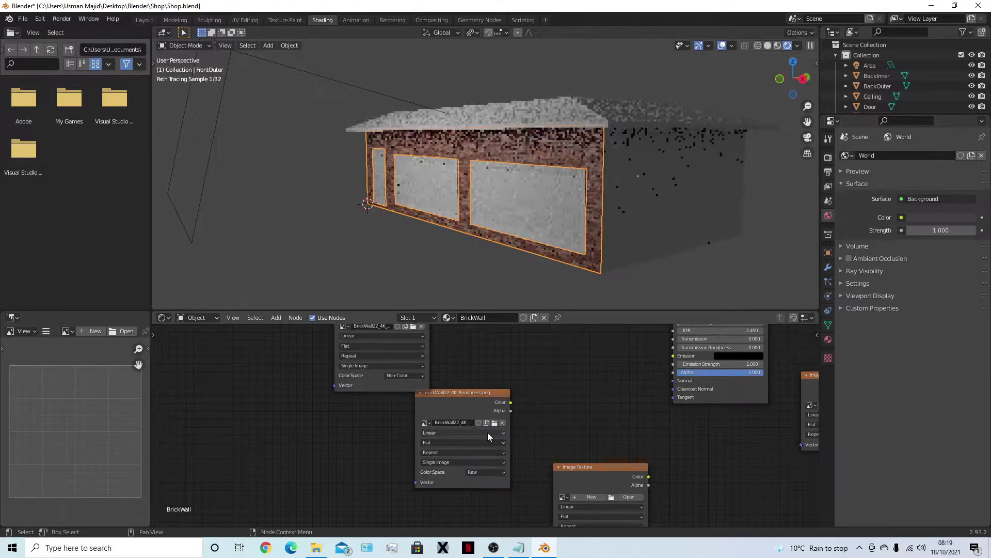
left_click(485, 475)
left_click(482, 438)
scroll(483, 437, "right", 3)
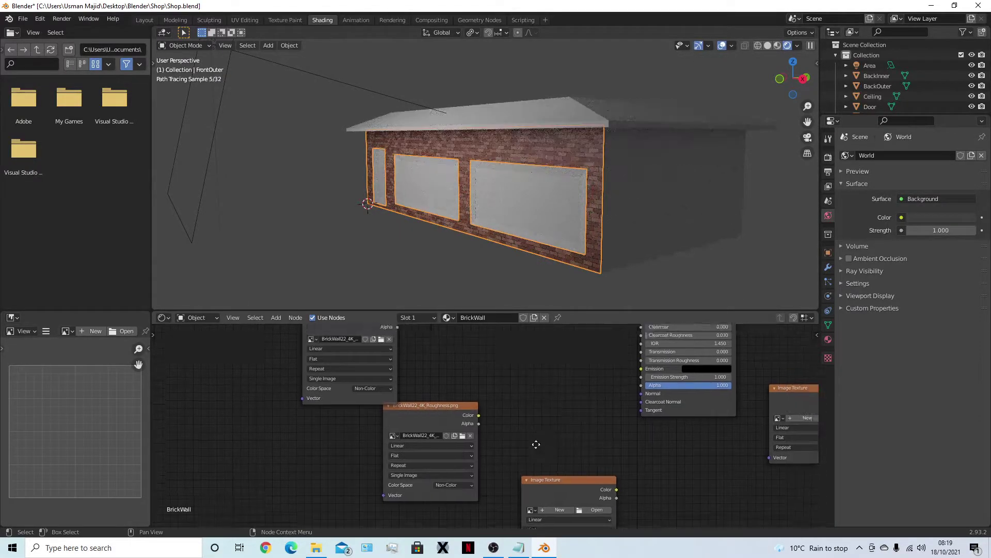
scroll(485, 449, "up", 4, "shift")
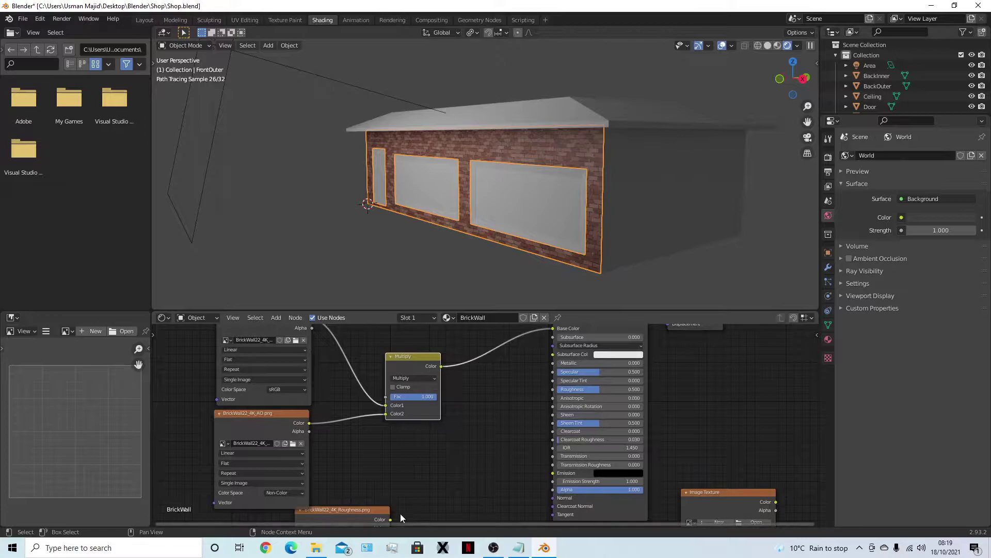
left_click_drag(390, 519, 552, 390)
- Load BrickWall22_4K_Normal.png from the BrickWall22_MR_4K folder into the empty Image Texture node
middle_click_drag(507, 472, 484, 281)
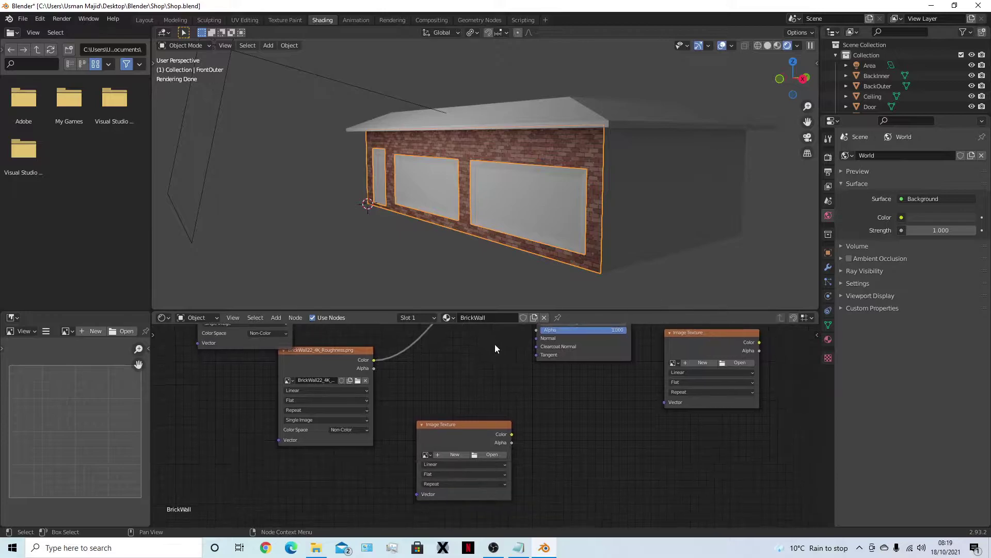
left_click(492, 454)
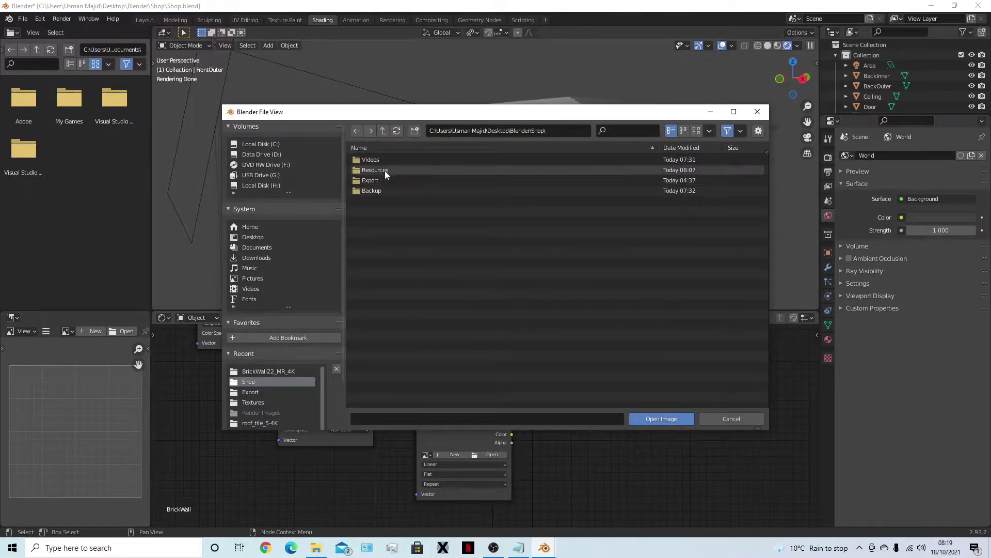
double_click(384, 170)
double_click(398, 232)
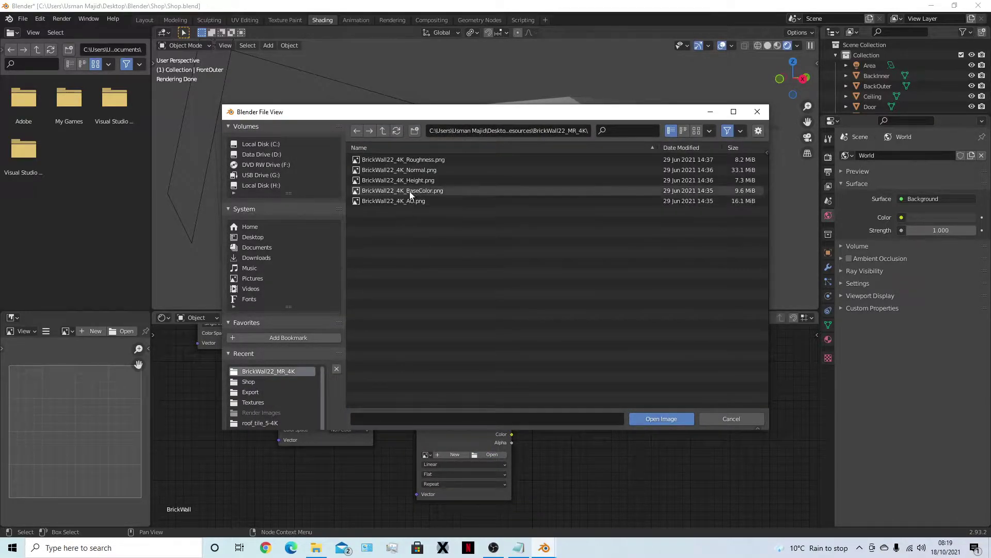
double_click(422, 170)
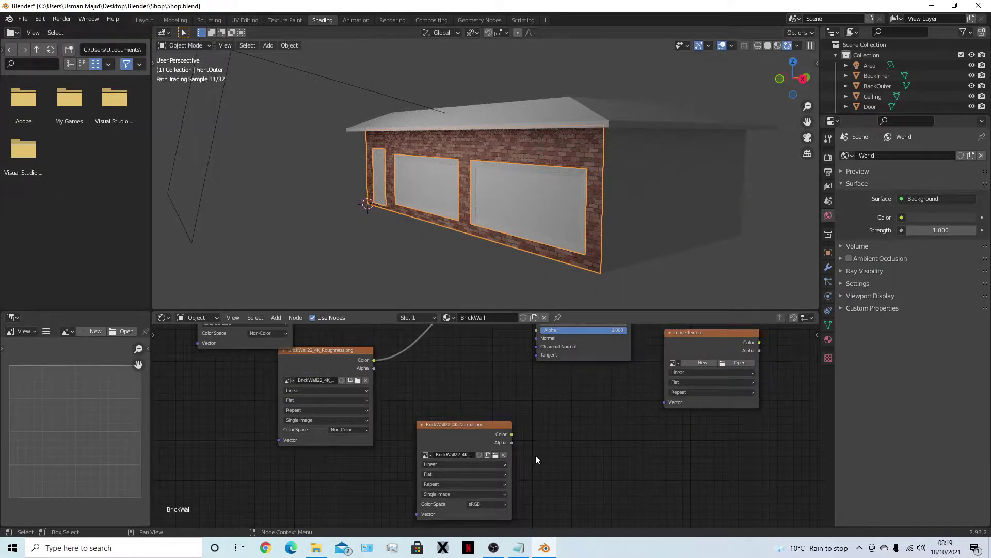
- Add a Normal Map node, feed it the normal texture's color, and set that texture to Non-Color
key("shift+a")
left_click(483, 431)
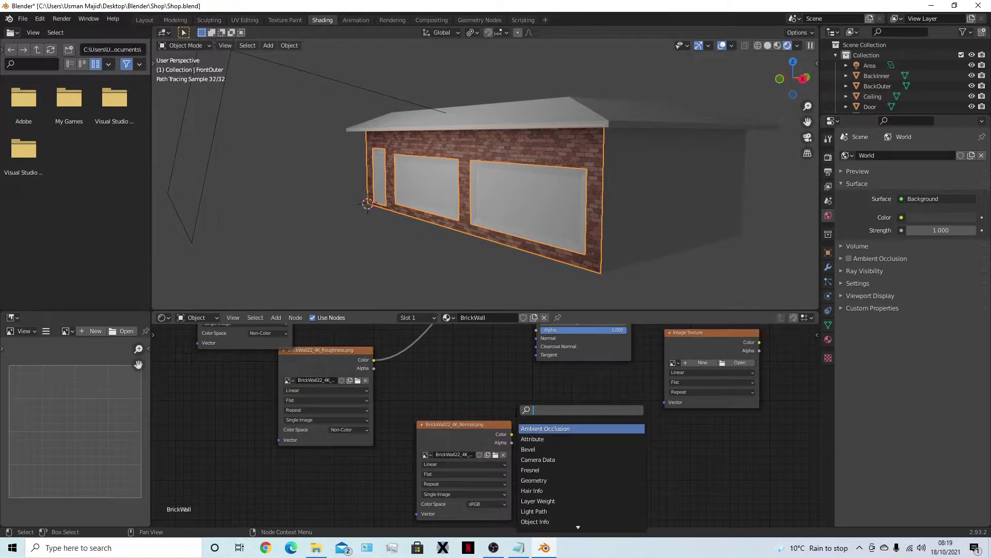
type("normal map")
key("Return")
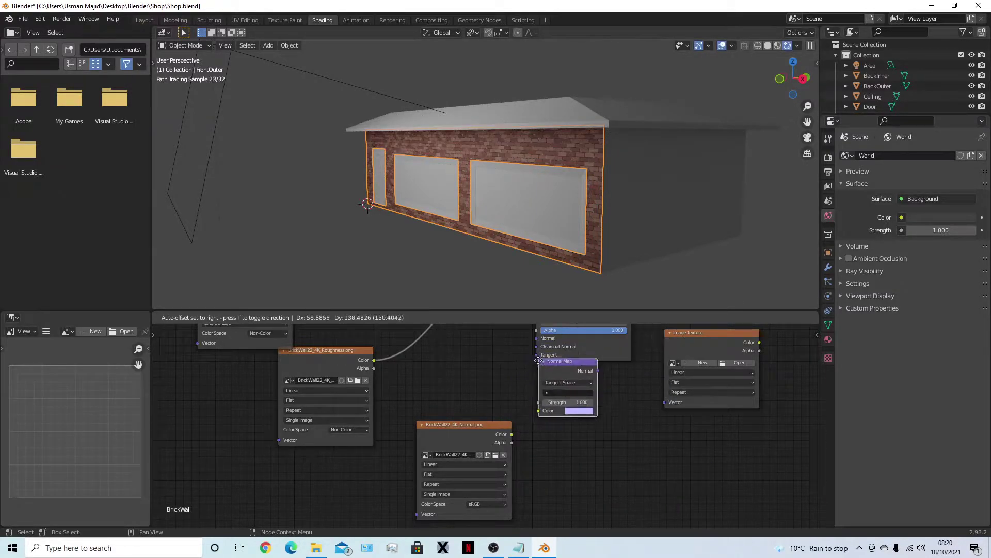
left_click(532, 394)
left_click_drag(512, 434, 532, 446)
left_click(498, 504)
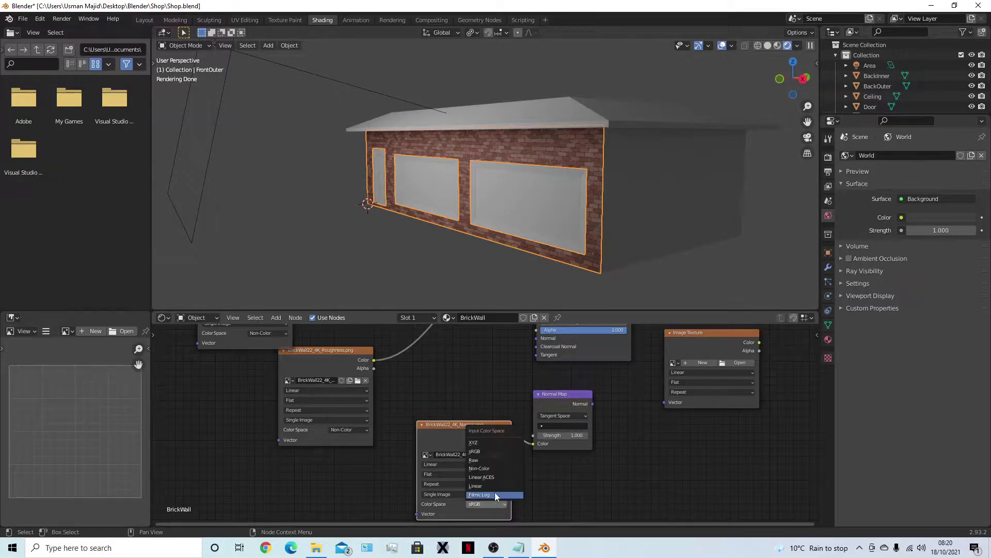
left_click(498, 468)
- Link the Normal Map to the BSDF Normal input, comparing the bricks with it disconnected
middle_click_drag(606, 435, 641, 473)
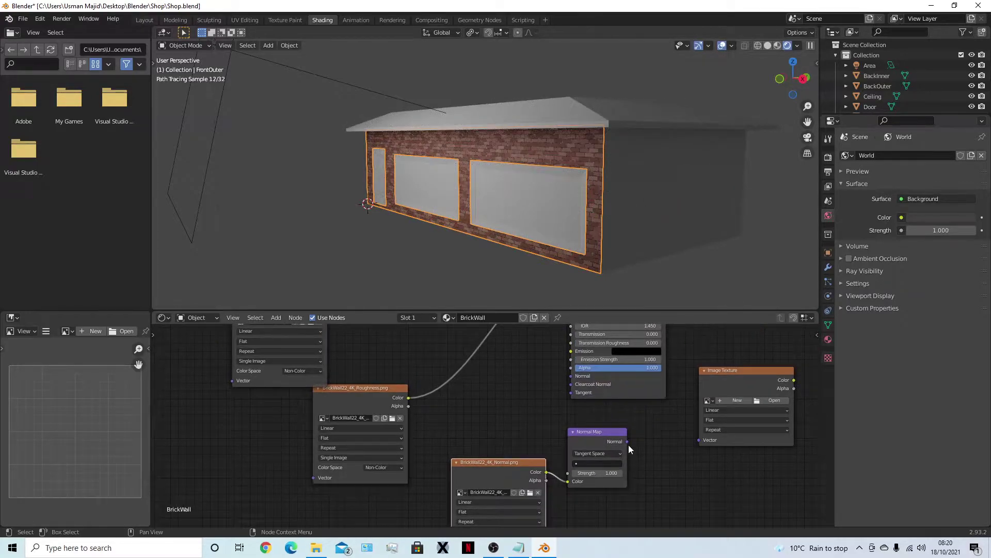
left_click_drag(628, 442, 571, 375)
scroll(607, 129, "up", 8)
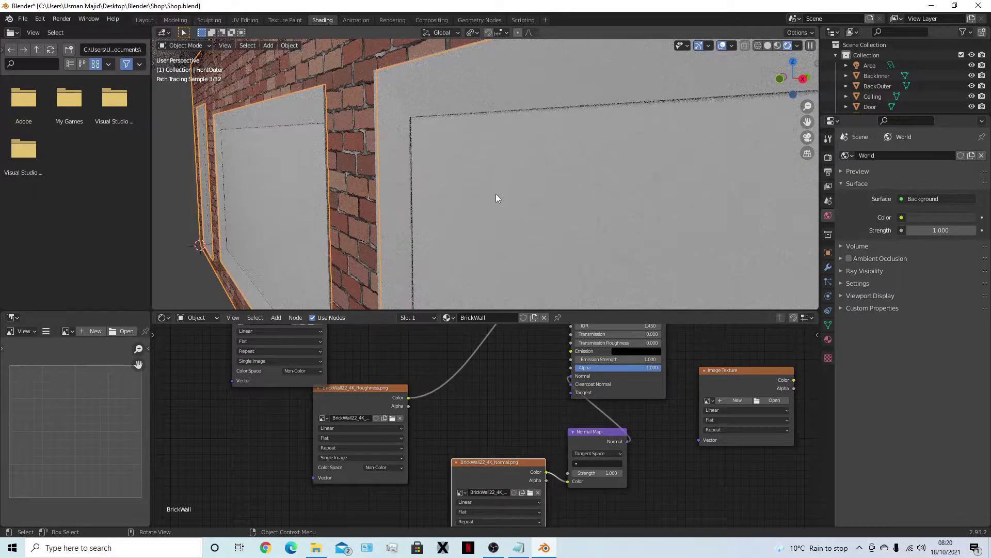
left_click_drag(571, 377, 539, 394)
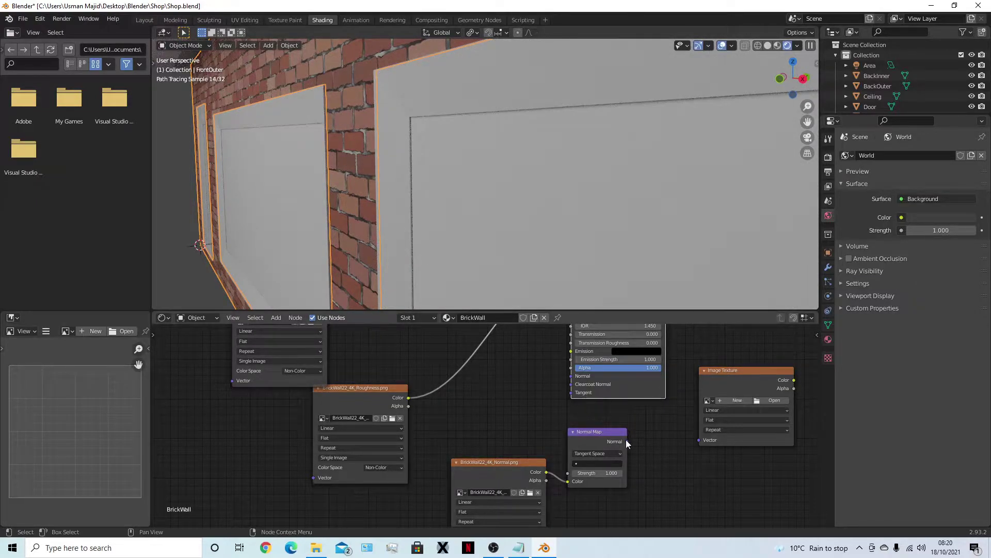
left_click_drag(627, 441, 570, 378)
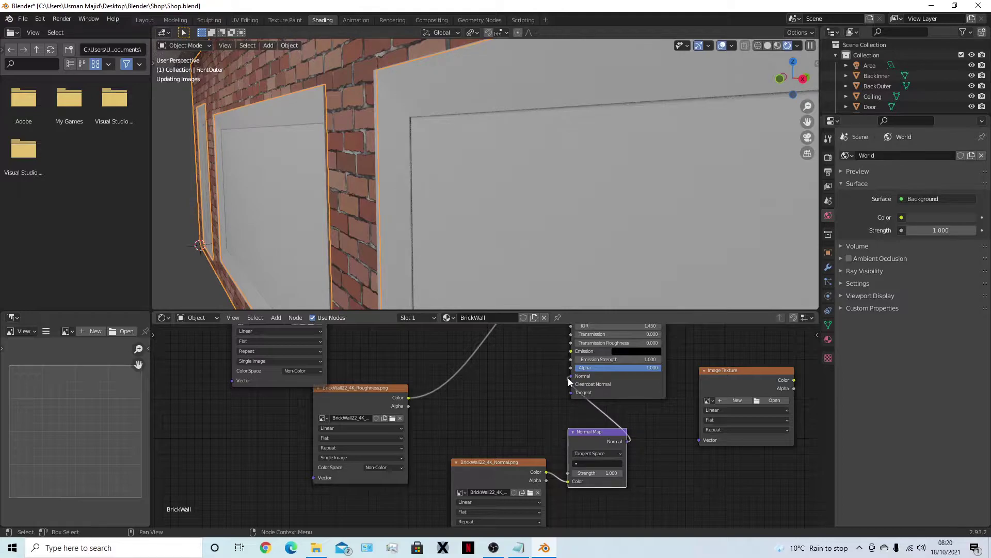
mouse_move(354, 203)
middle_mouse_down()
mouse_move(337, 203)
mouse_move(593, 234)
mouse_move(601, 225)
mouse_move(445, 220)
mouse_move(473, 218)
middle_mouse_up()
- View the Render, World and BrickWall material settings in Properties
scroll(470, 216, "up", 3)
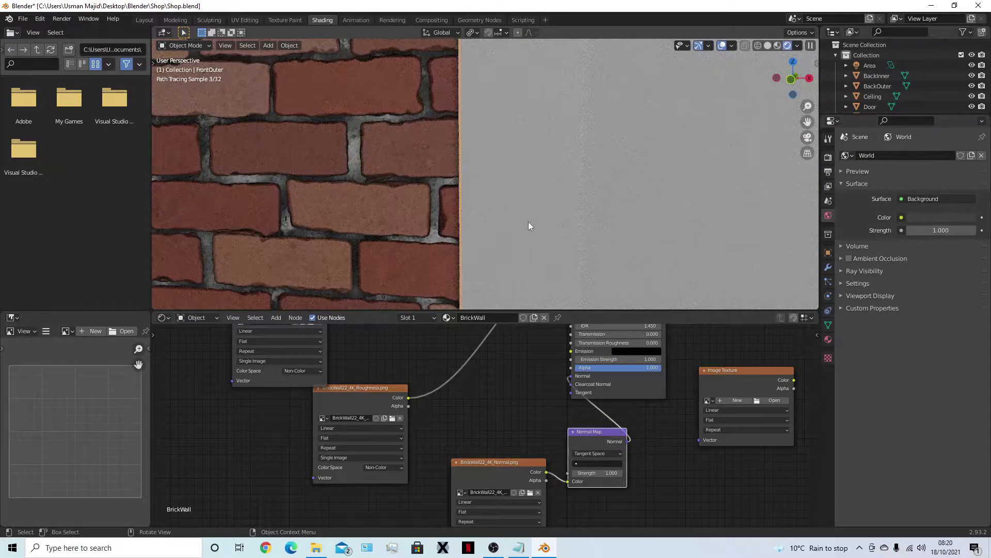
left_click(828, 156)
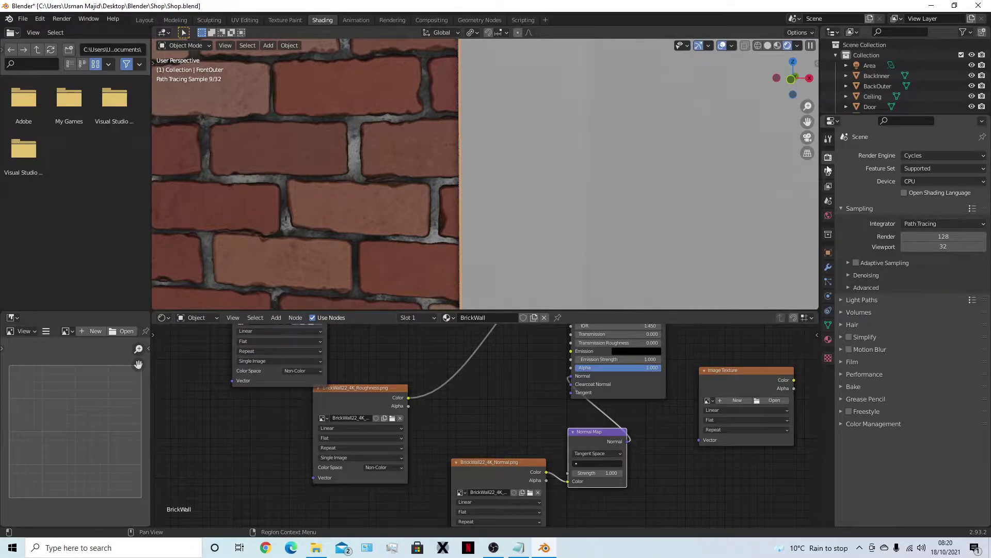
left_click(829, 219)
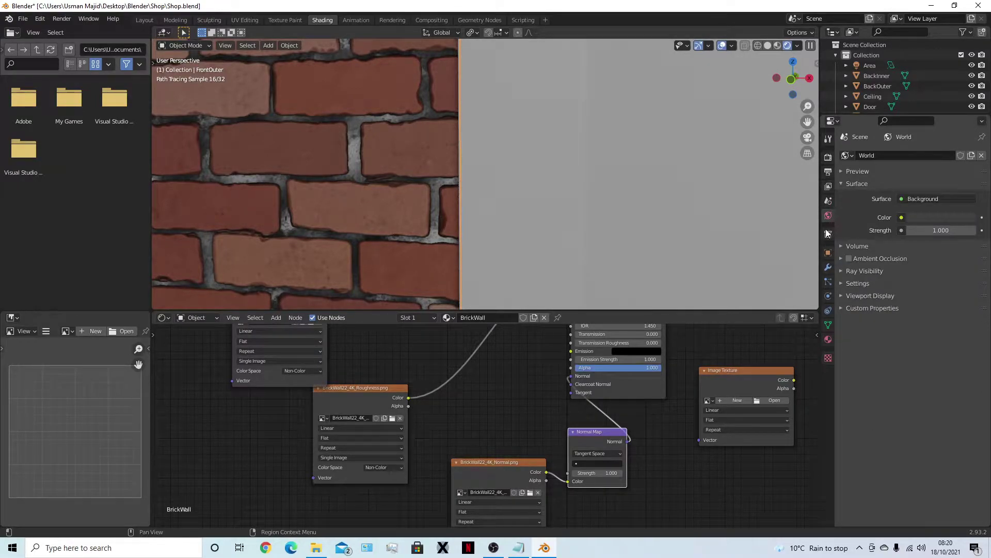
left_click(829, 340)
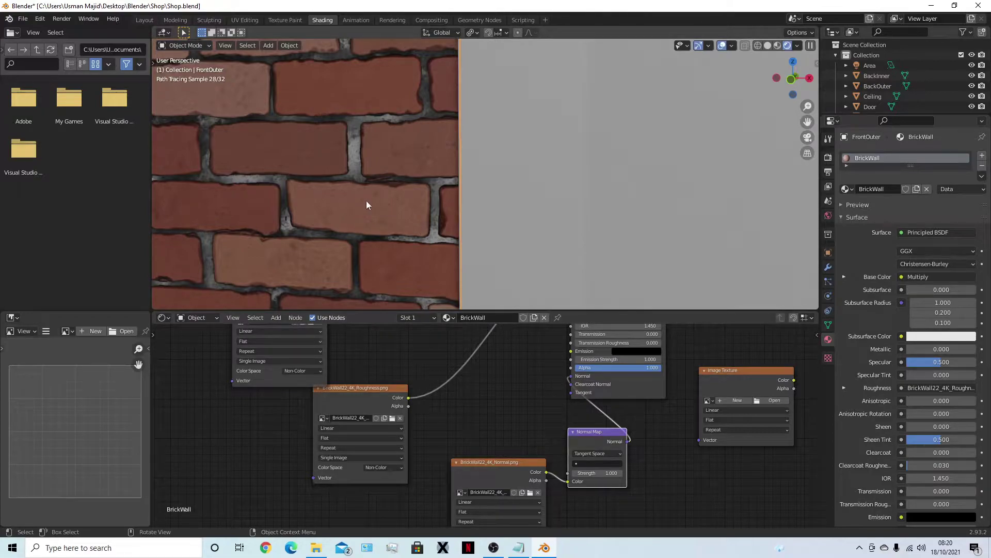
- Unlink and relink the Normal Map to the BSDF Normal input to compare the relief
left_click_drag(569, 376, 551, 387)
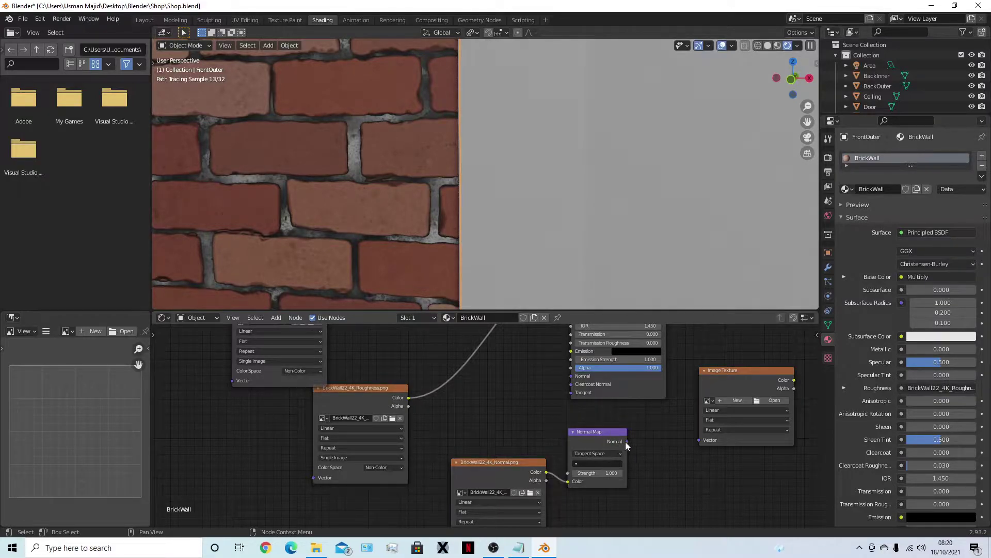
left_click_drag(627, 441, 571, 376)
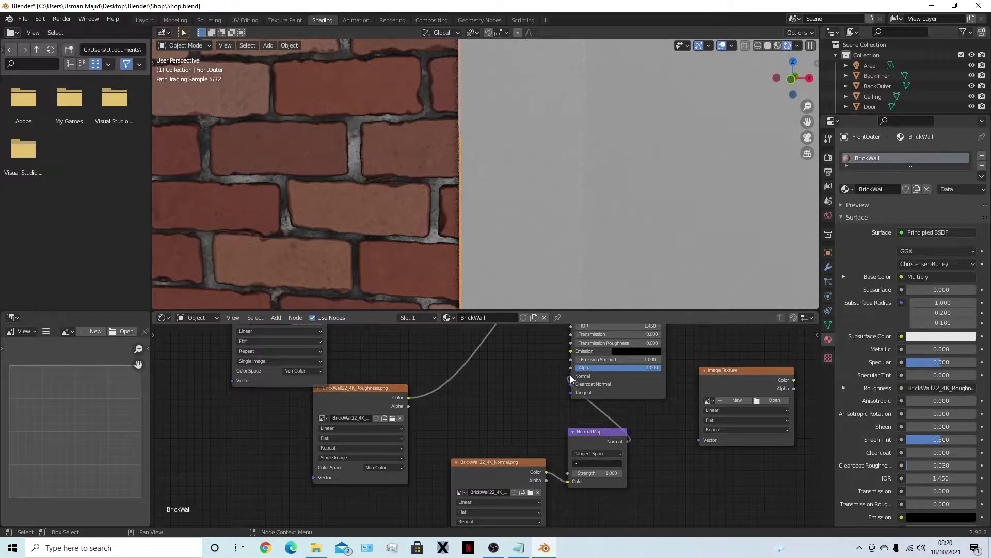
scroll(351, 164, "down", 10)
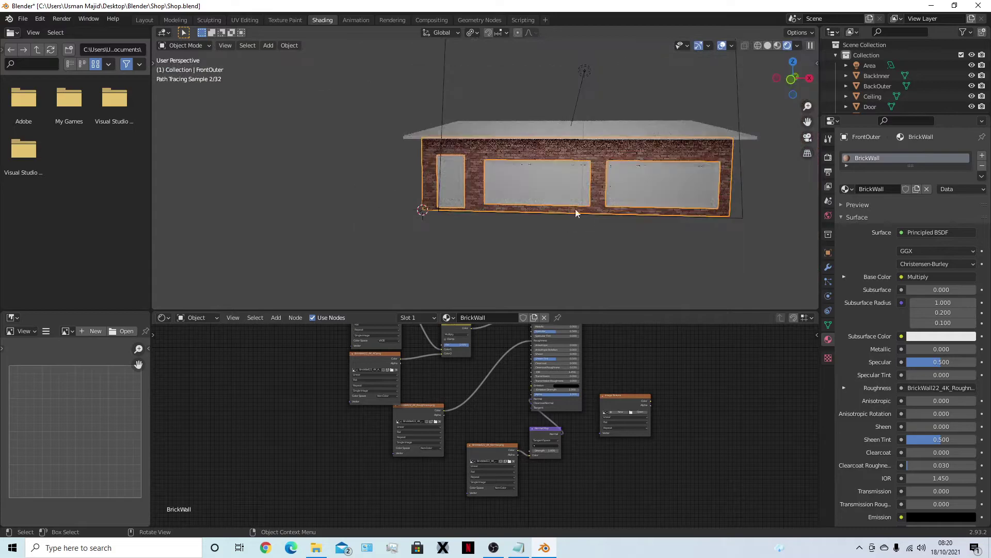
- Load BrickWall22_4K_Height.png from the BrickWall22_MR_4K folder into the empty image texture node
middle_click_drag(575, 209, 557, 215)
left_click(708, 238)
scroll(671, 440, "up", 2)
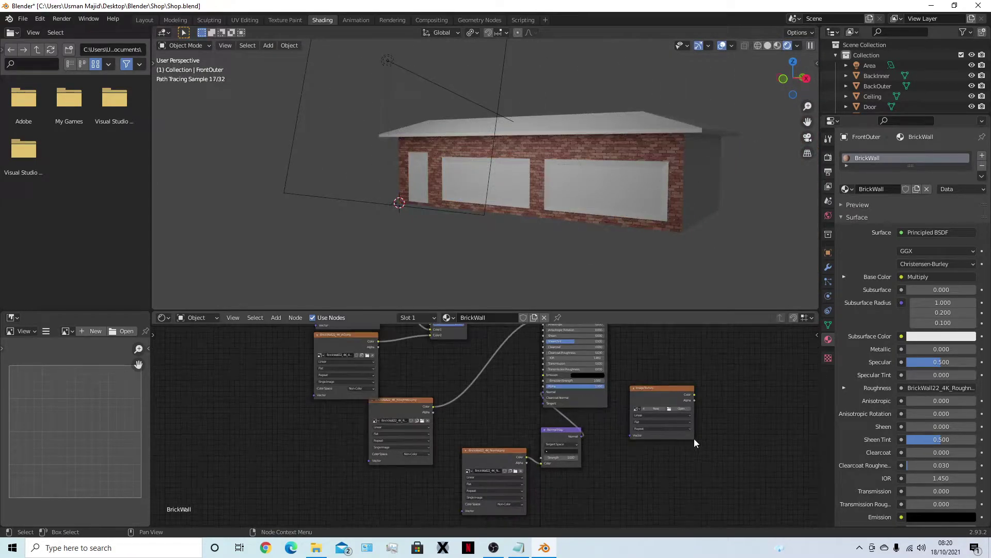
scroll(626, 491, "up", 3)
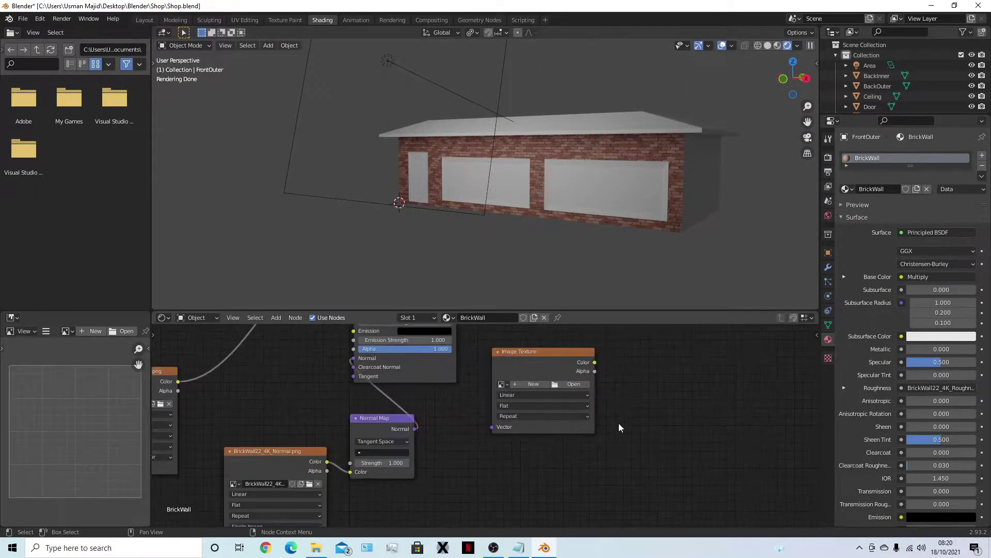
middle_click_drag(619, 423, 639, 503)
left_click(547, 480)
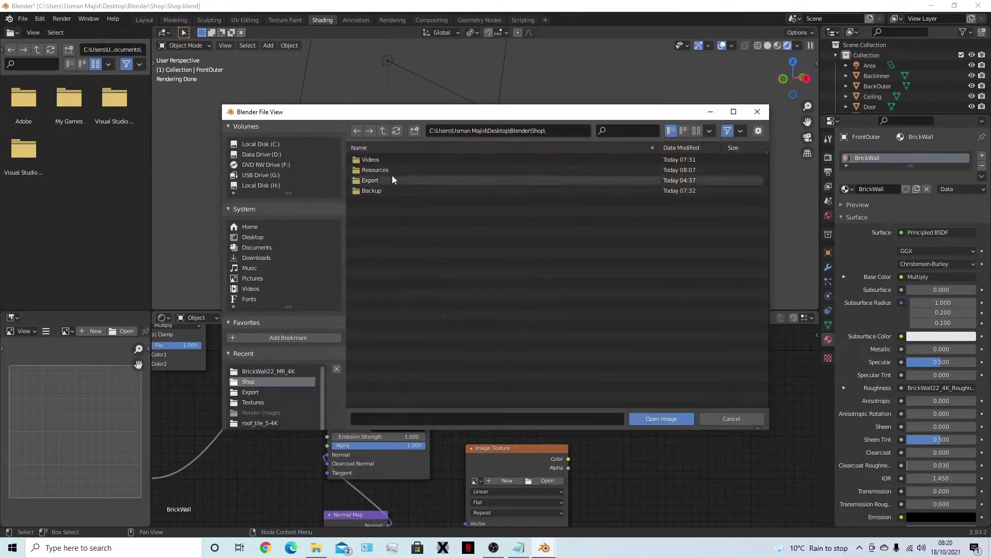
double_click(400, 232)
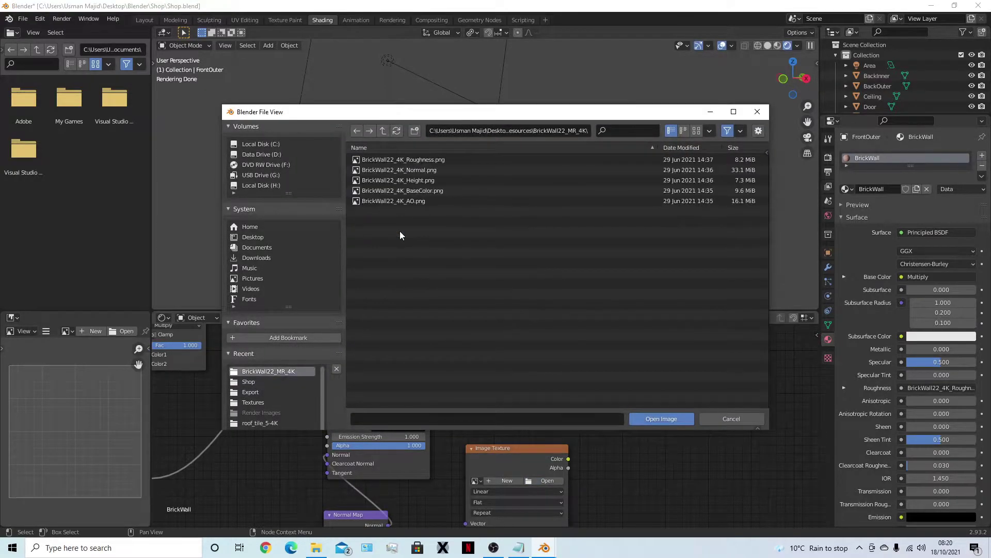
double_click(423, 180)
- Add a Displacement node and link the height map's Color into it
key("shift+a")
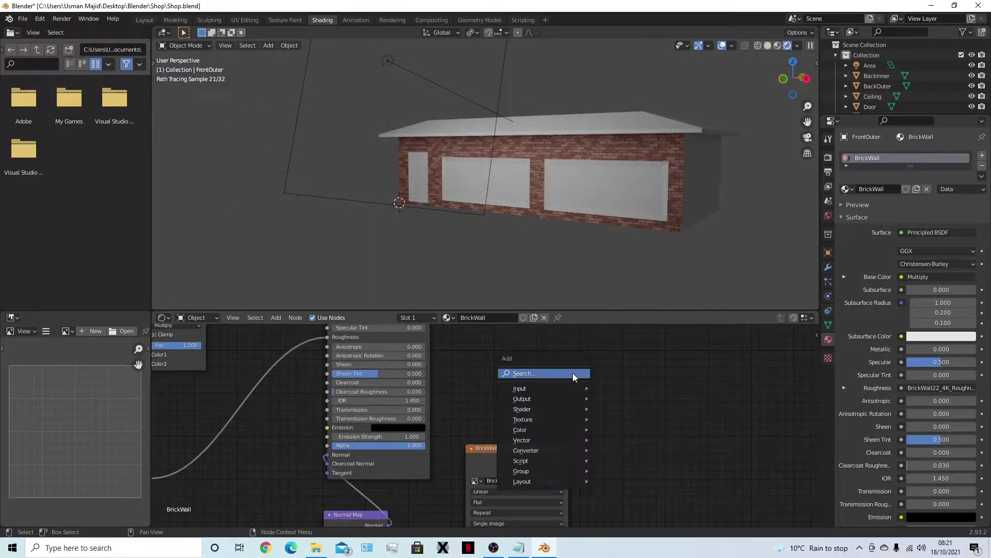
left_click(570, 373)
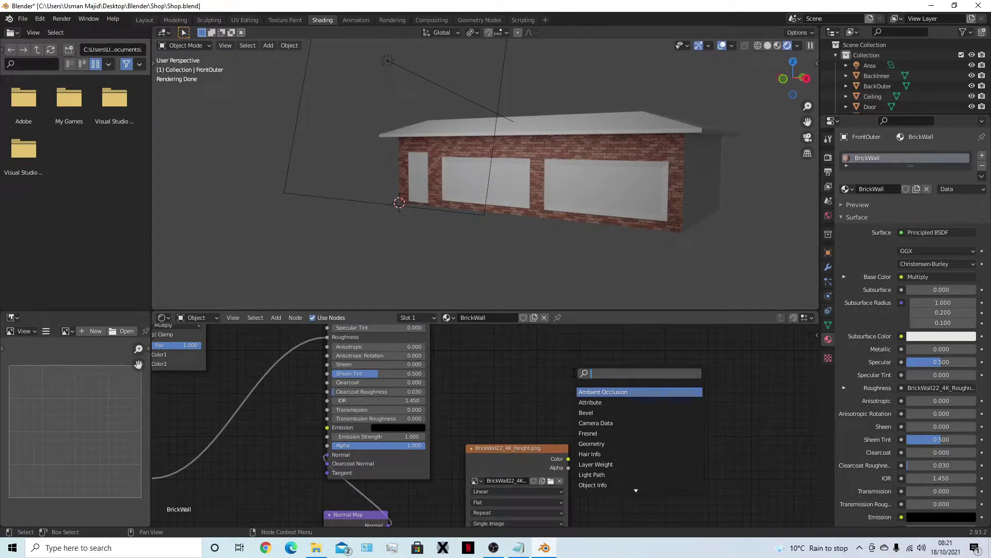
type("disp")
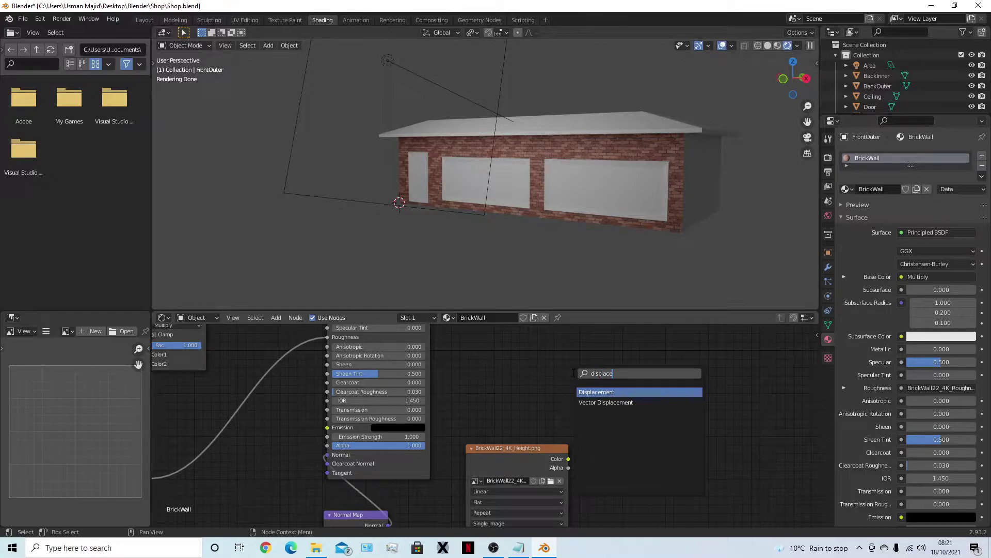
type("lace")
key("Return")
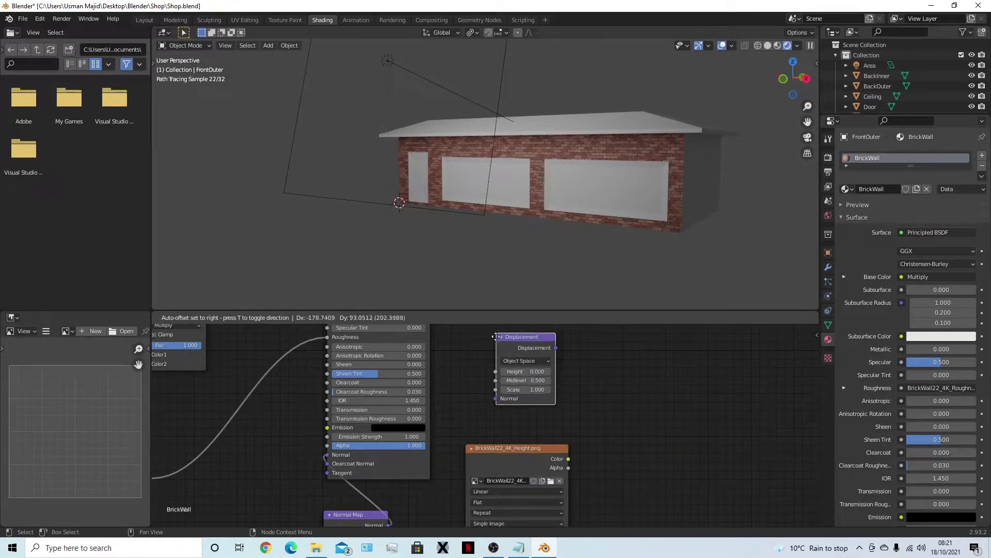
left_click(571, 459)
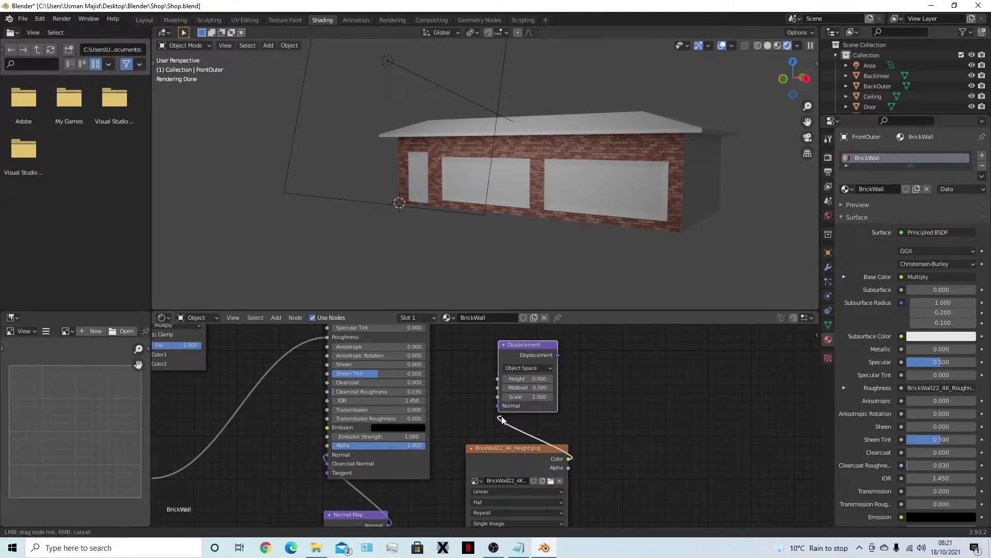
left_click_drag(569, 458, 498, 405)
- Set the height map to Non-Color and feed Displacement into the Material Output's Displacement socket
scroll(655, 463, "down", 2, "shift")
left_click(557, 490)
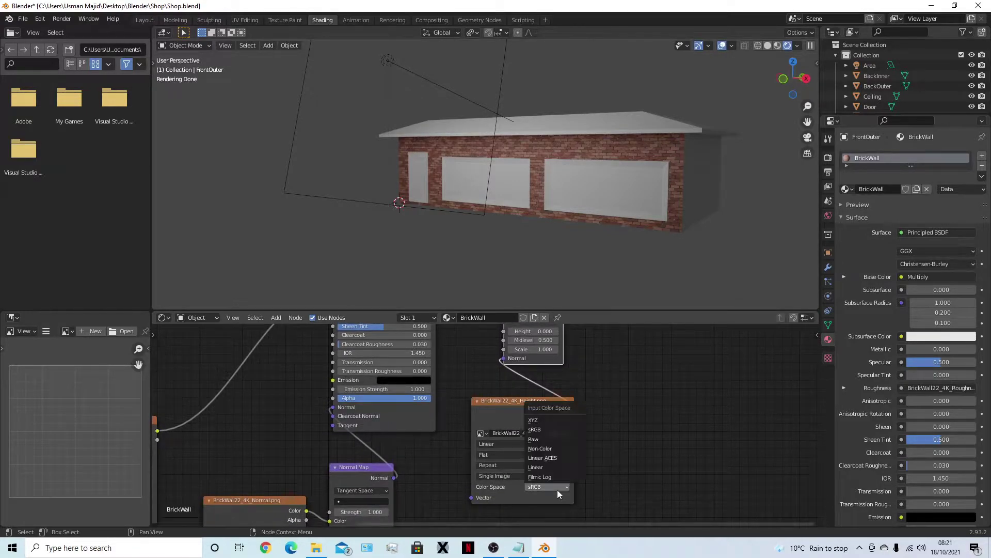
left_click(557, 455)
scroll(558, 451, "up", 5, "shift")
scroll(723, 493, "left", 3, "ctrl")
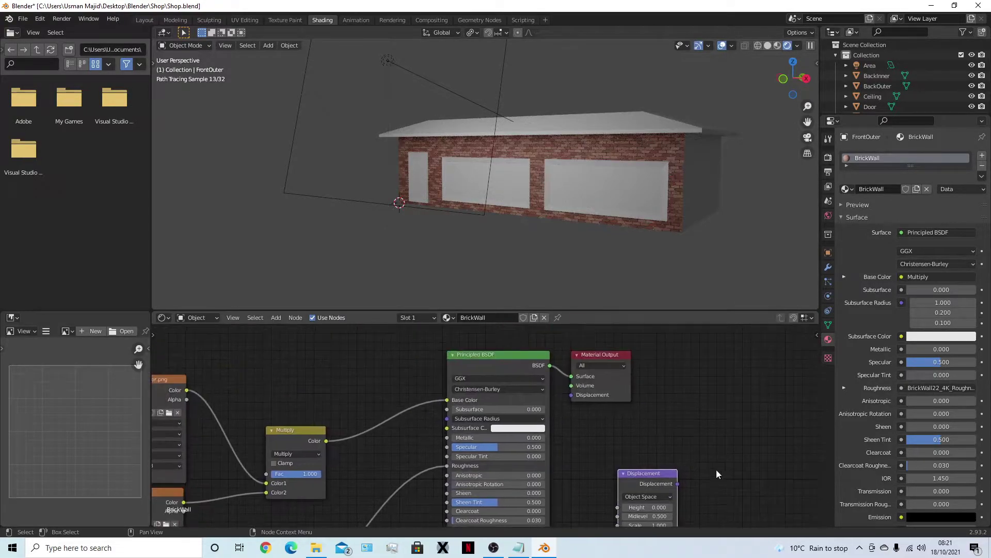
left_click_drag(676, 484, 571, 395)
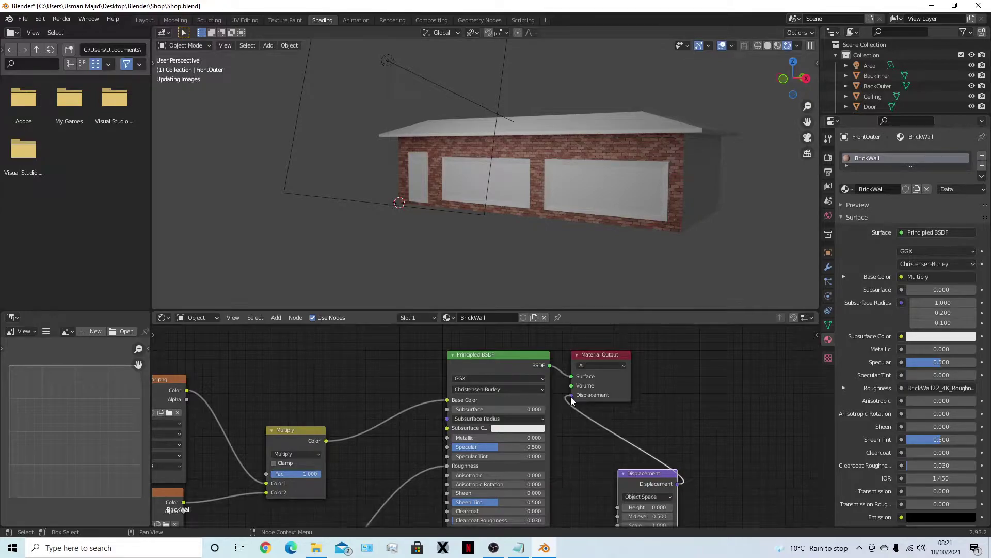
mouse_move(743, 197)
middle_mouse_down()
mouse_move(669, 202)
mouse_move(690, 197)
middle_mouse_up()
- Zoom and orbit to inspect the displaced bricks, then bring the image texture nodes into view
scroll(562, 185, "up", 3)
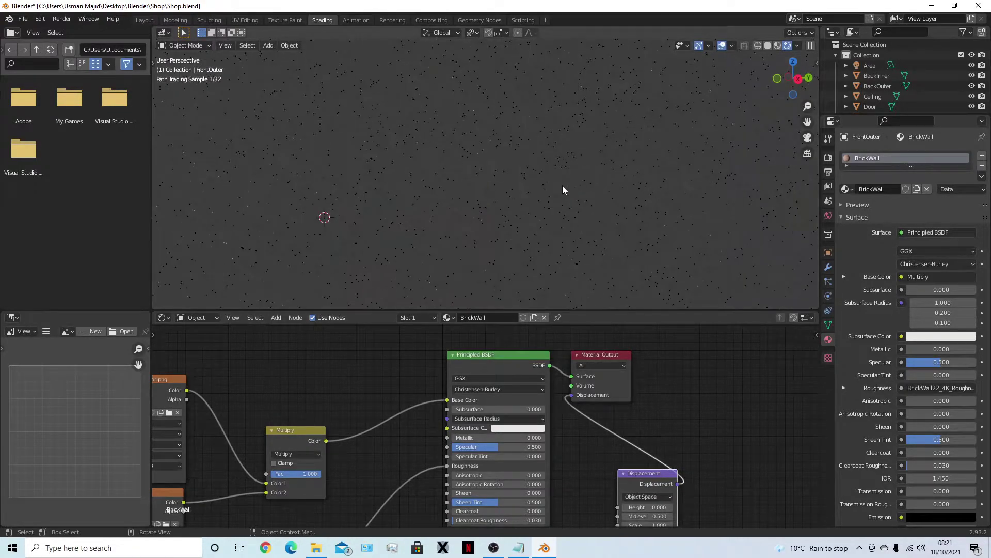
scroll(554, 184, "up", 2)
scroll(553, 179, "down", 3)
middle_click_drag(552, 173, 596, 186)
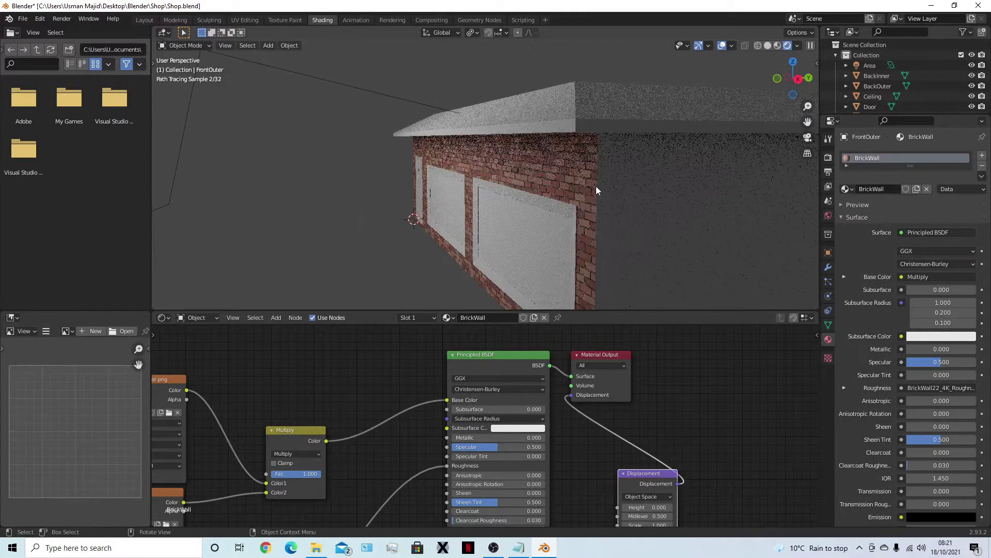
scroll(622, 189, "up", 5)
scroll(579, 181, "down", 6)
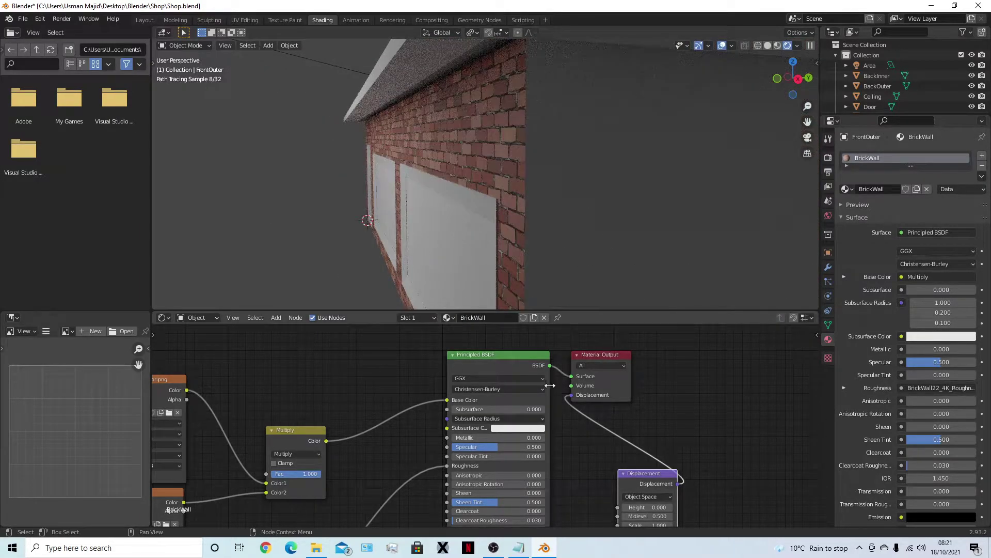
scroll(711, 429, "down", 2)
middle_click_drag(712, 431, 703, 363)
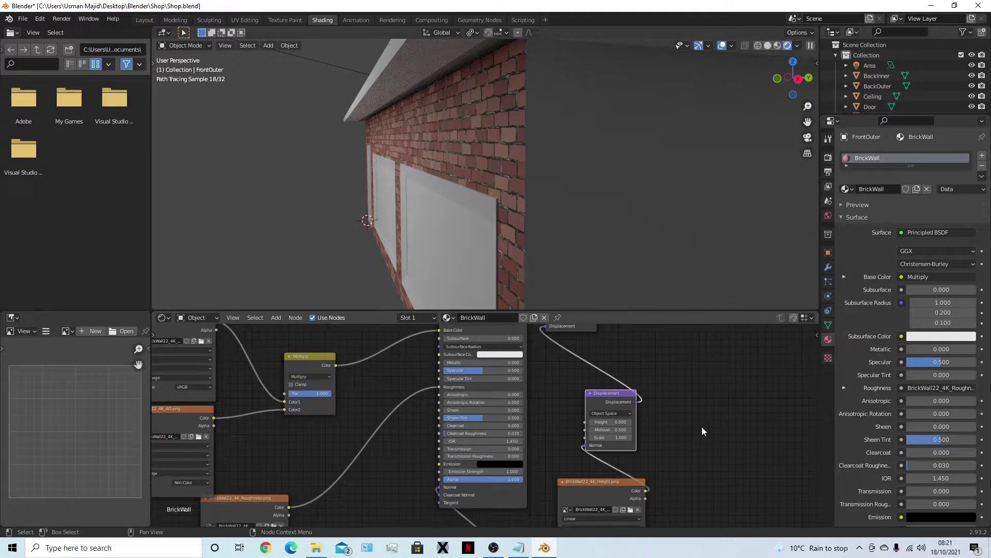
middle_click_drag(702, 427, 696, 384)
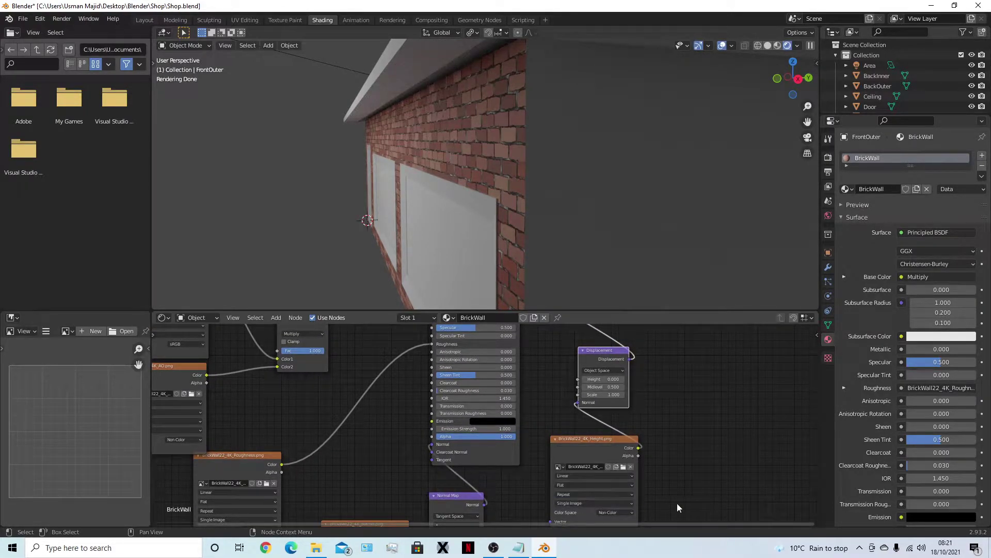
middle_click_drag(648, 370, 662, 404)
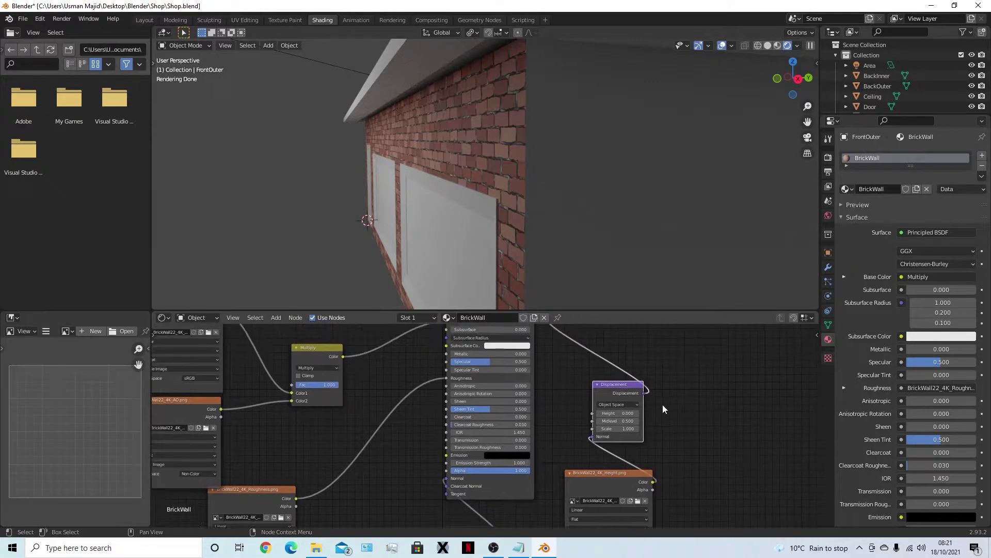
- Remake the height map's link into the Displacement node
left_click_drag(592, 437, 575, 442)
scroll(547, 252, "up", 5)
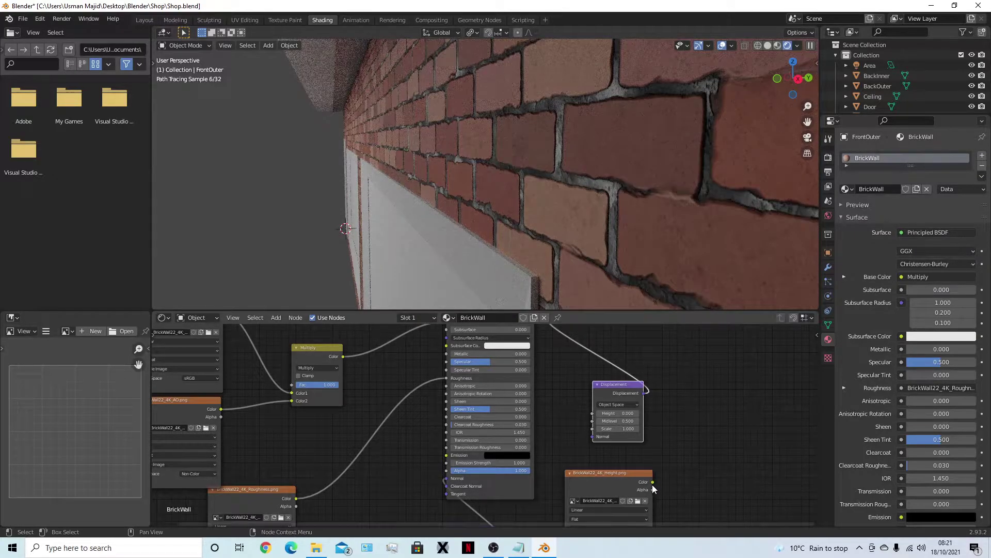
left_click_drag(653, 482, 590, 437)
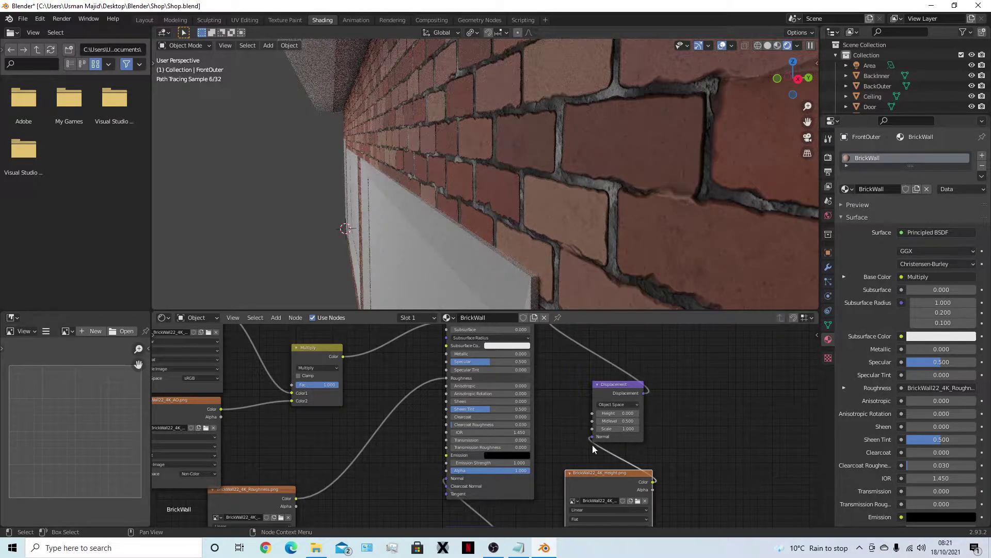
left_click_drag(592, 436, 578, 445)
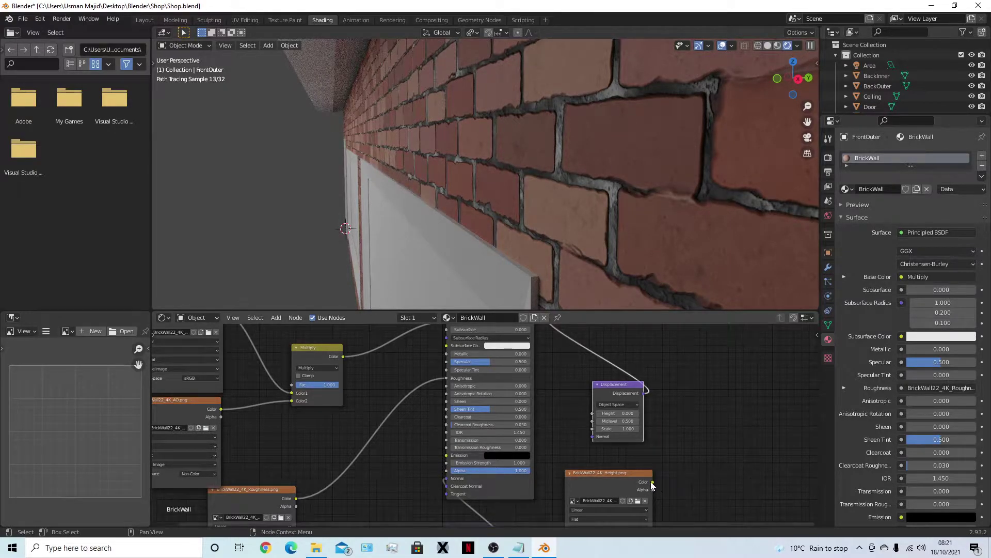
left_click_drag(653, 483, 595, 439)
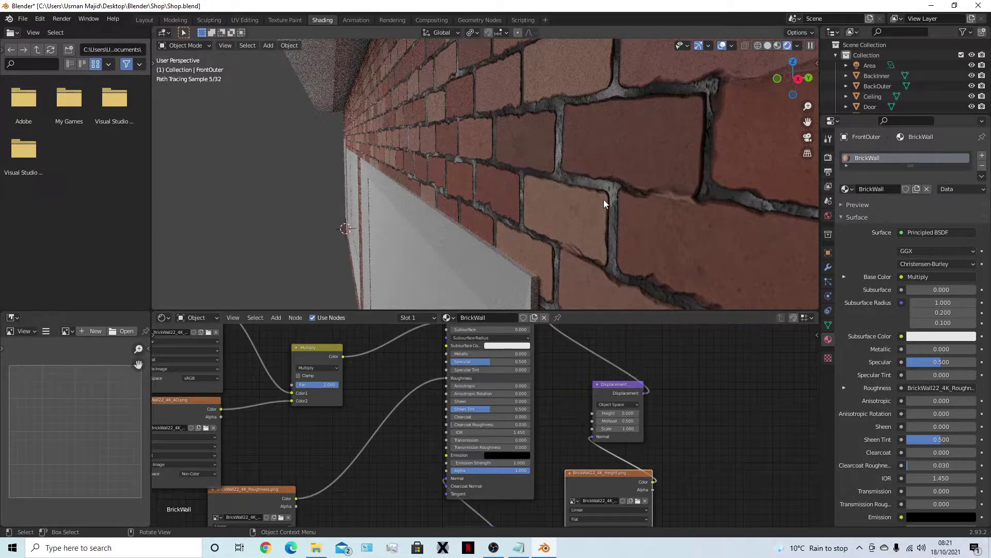
- Orbit out around the whole shop to view it from front and side angles
scroll(600, 225, "down", 8)
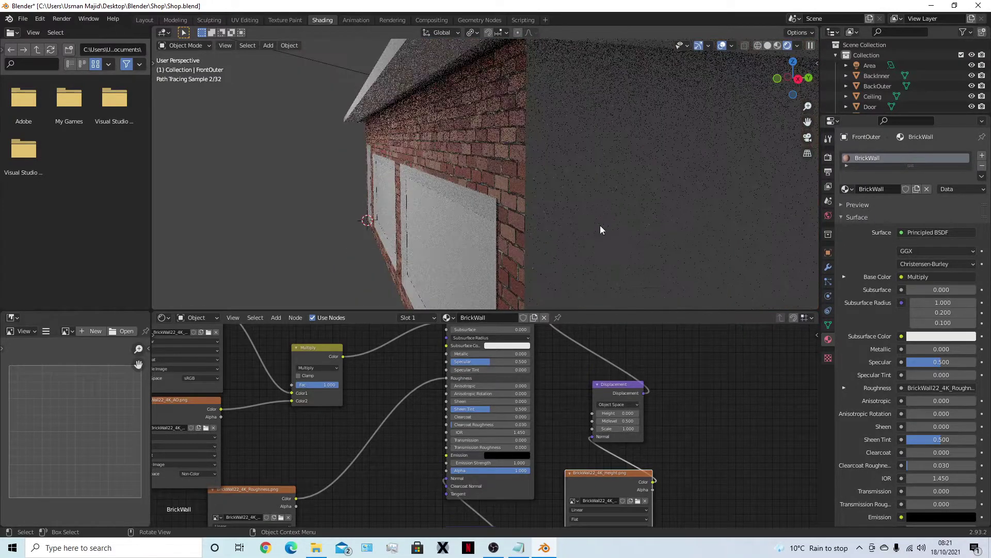
middle_click_drag(600, 225, 635, 255)
scroll(691, 403, "down", 2)
scroll(692, 404, "down", 1)
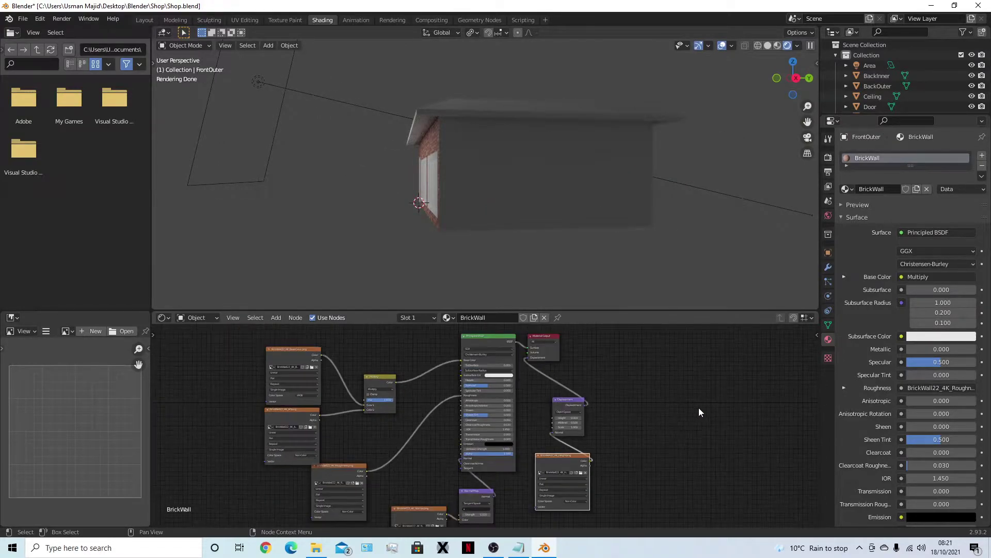
middle_click_drag(639, 390, 694, 418)
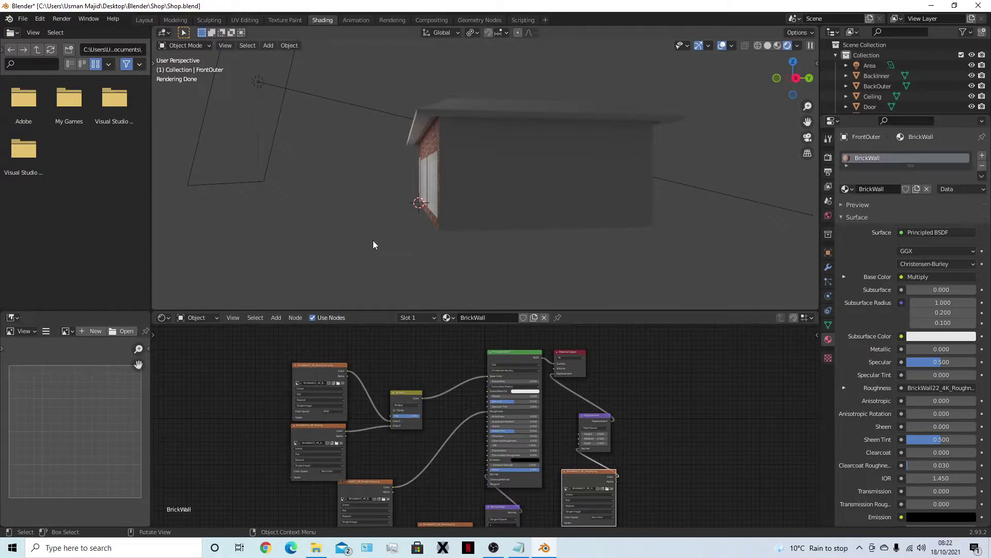
middle_click_drag(374, 245, 460, 243)
middle_click_drag(456, 277, 535, 242)
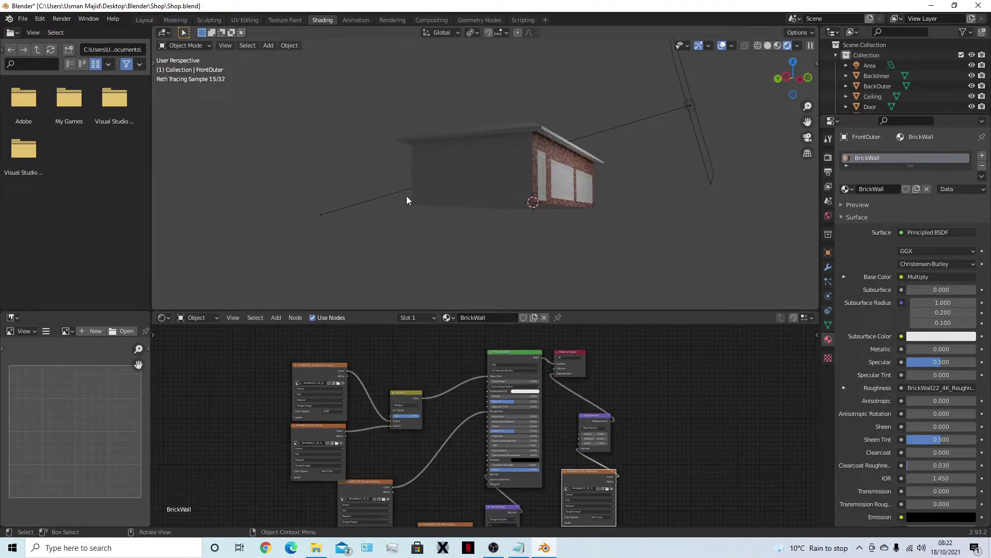
- Switch to the Layout workspace and select the LeftOuter side wall
left_click(146, 20)
mouse_move(304, 132)
middle_mouse_down()
mouse_move(483, 262)
mouse_move(460, 262)
middle_mouse_up()
left_click(550, 331)
mouse_move(550, 331)
middle_mouse_down()
mouse_move(525, 345)
mouse_move(550, 325)
mouse_move(582, 356)
mouse_move(555, 325)
middle_mouse_up()
- Select the LeftOuter wall and assign it the existing BrickWall material
left_click(699, 295)
middle_click_drag(699, 295, 555, 338)
left_click(476, 297)
middle_click_drag(476, 297, 530, 325)
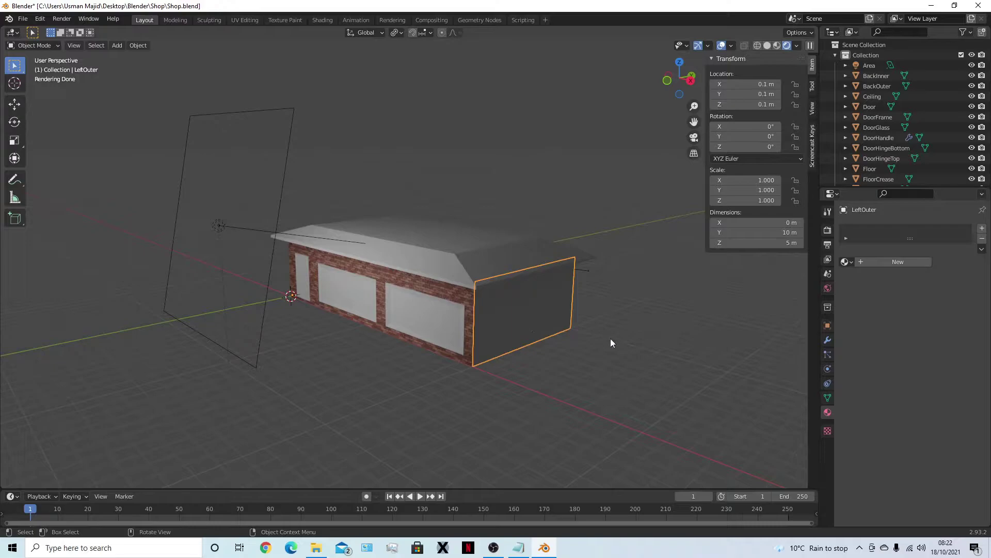
left_click(845, 262)
left_click(851, 278)
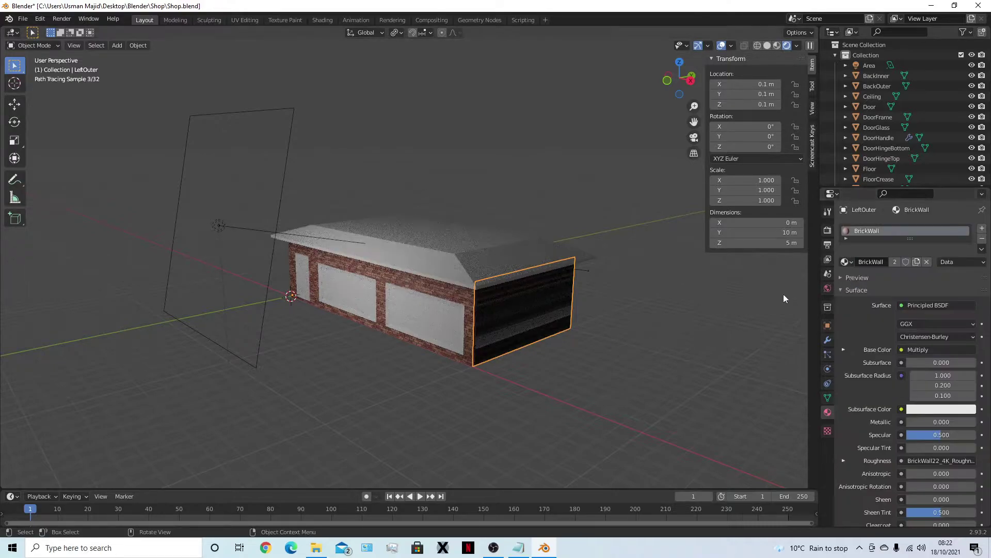
scroll(652, 360, "up", 3)
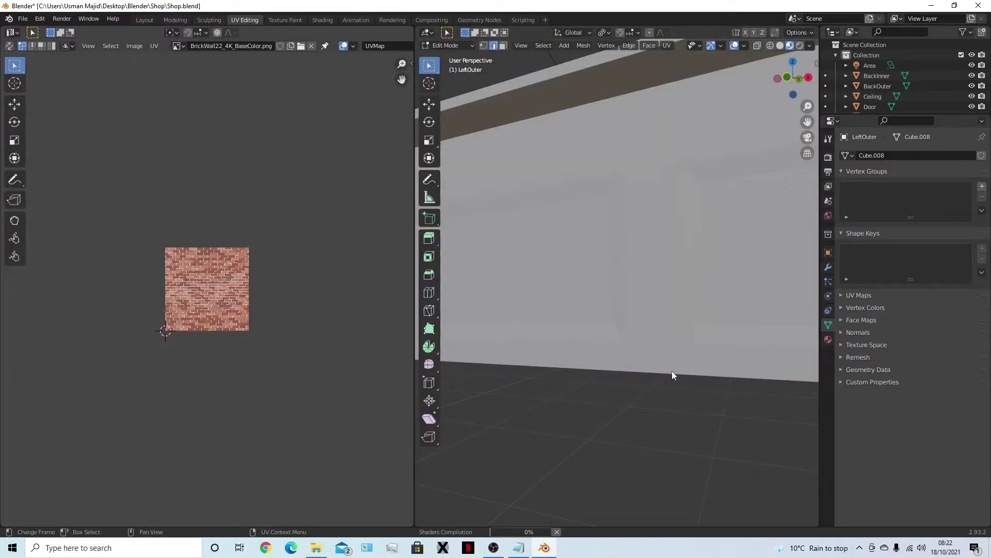
- Unwrap the LeftOuter wall's faces and scale their UVs up by 4
scroll(672, 377, "down", 5)
middle_click_drag(674, 388, 655, 408)
scroll(658, 411, "down", 3)
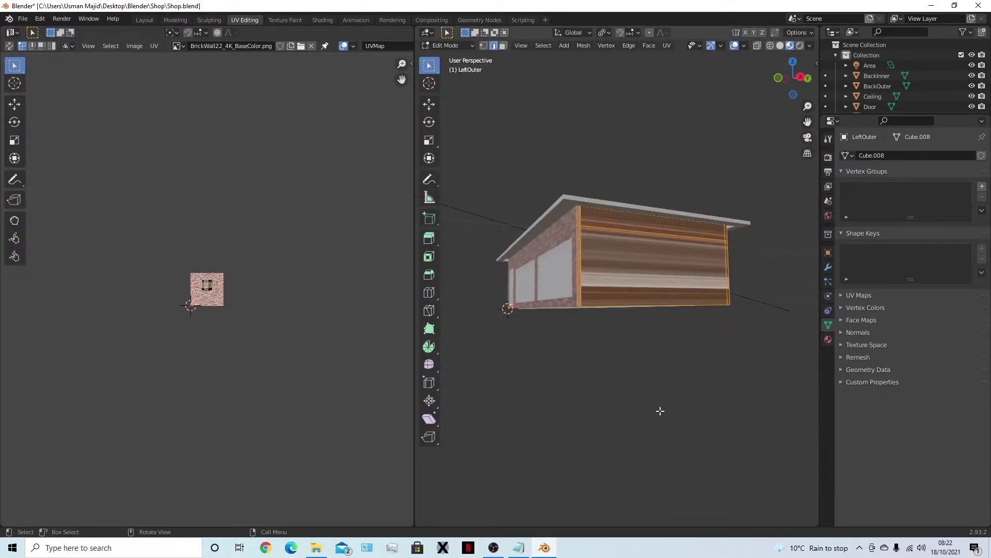
scroll(271, 332, "up", 3)
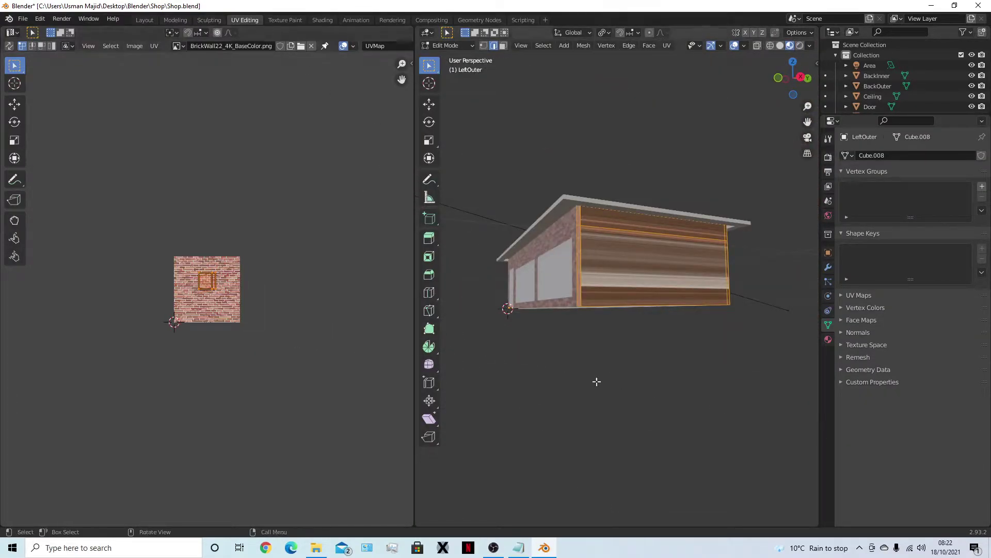
key("u")
left_click(624, 383)
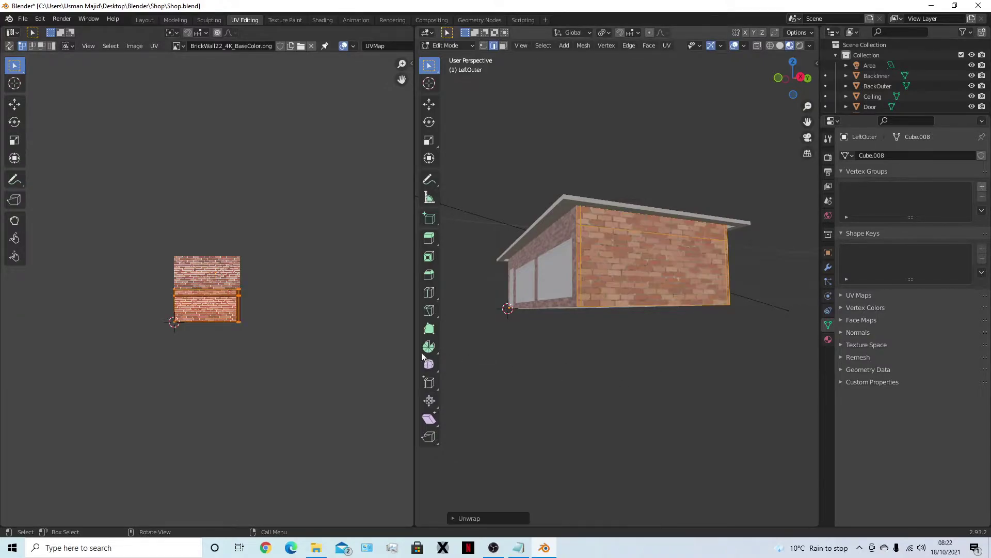
scroll(277, 329, "up", 3)
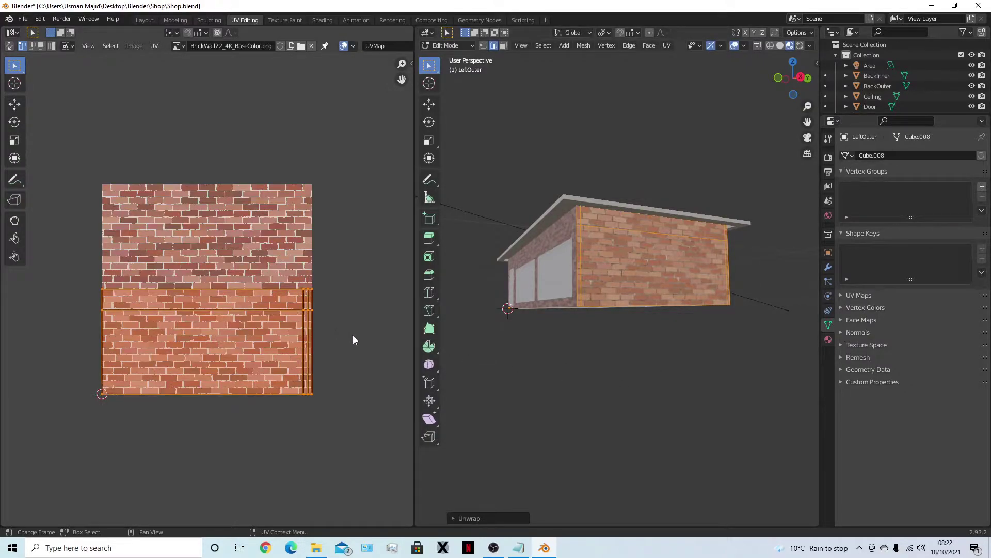
key("s")
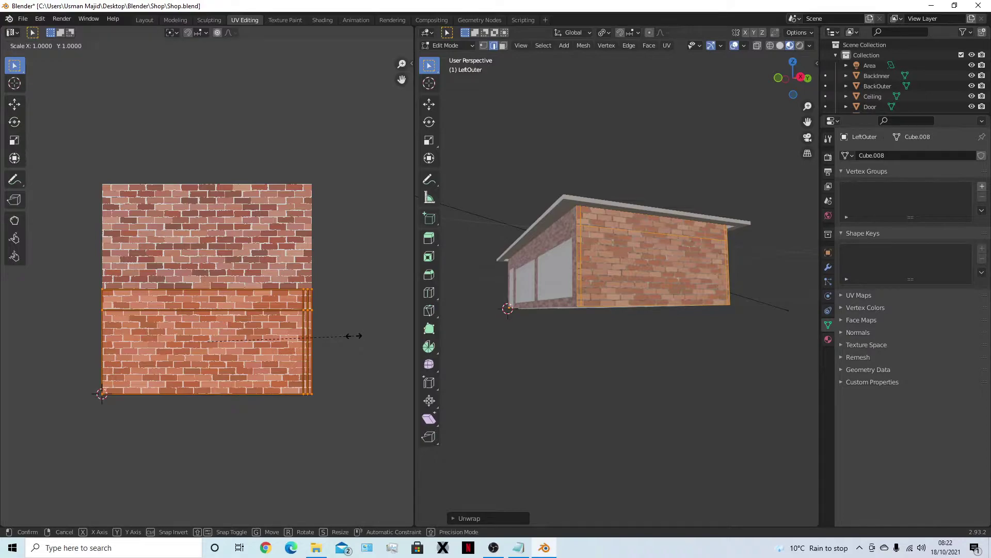
key("4")
key("Return")
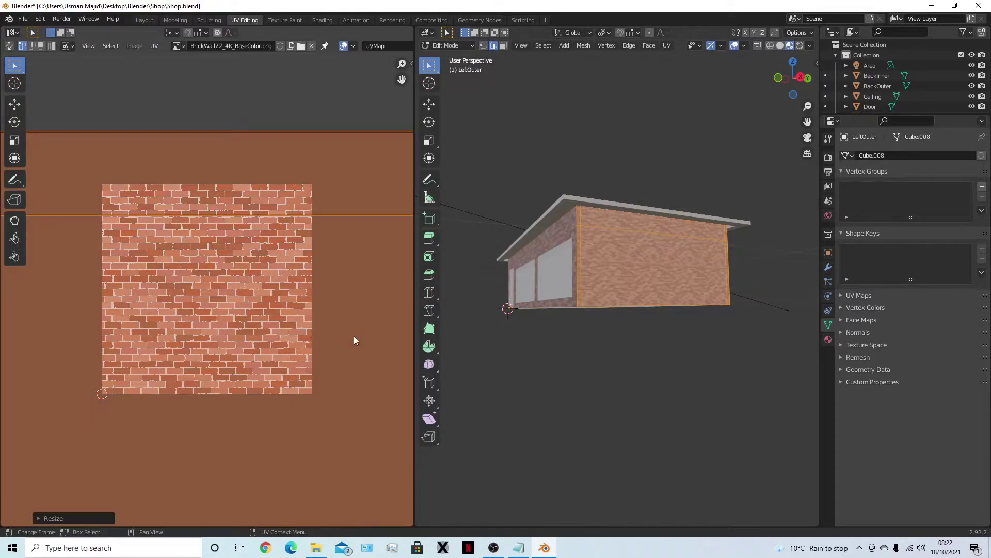
- Select the wall's end faces and scale their UVs by 2
scroll(631, 321, "up", 5)
middle_click_drag(631, 321, 706, 341)
left_click(706, 342)
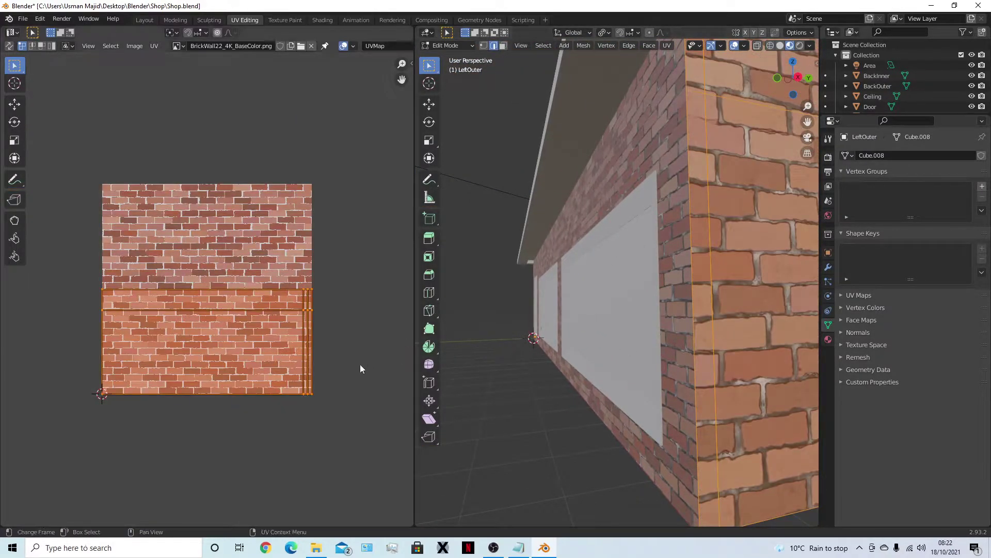
key("s")
key("2")
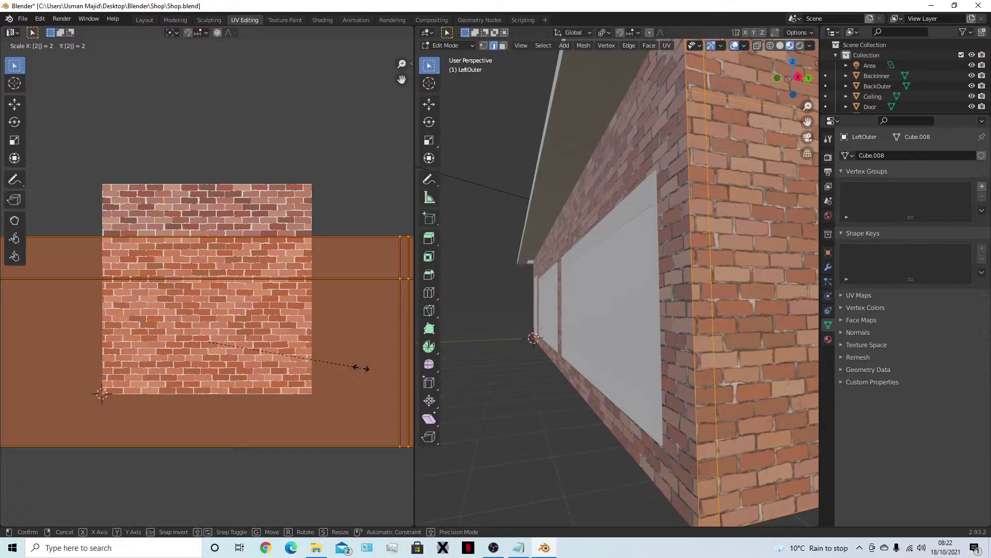
key("Return")
- Orbit out to view the whole building and deselect the wall's faces
middle_click_drag(683, 349, 682, 348)
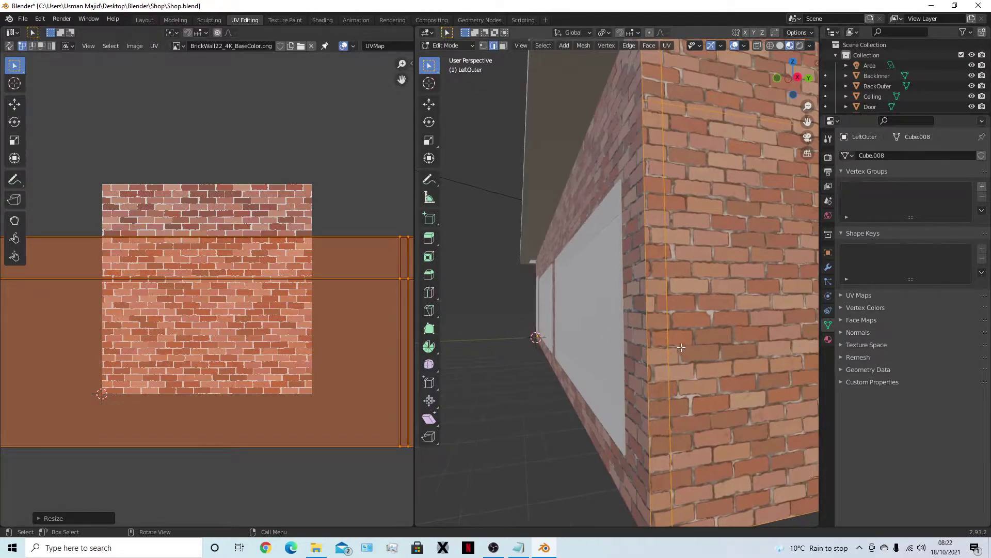
middle_click_drag(655, 302, 620, 223)
scroll(581, 250, "up", 5)
scroll(581, 250, "up", 3)
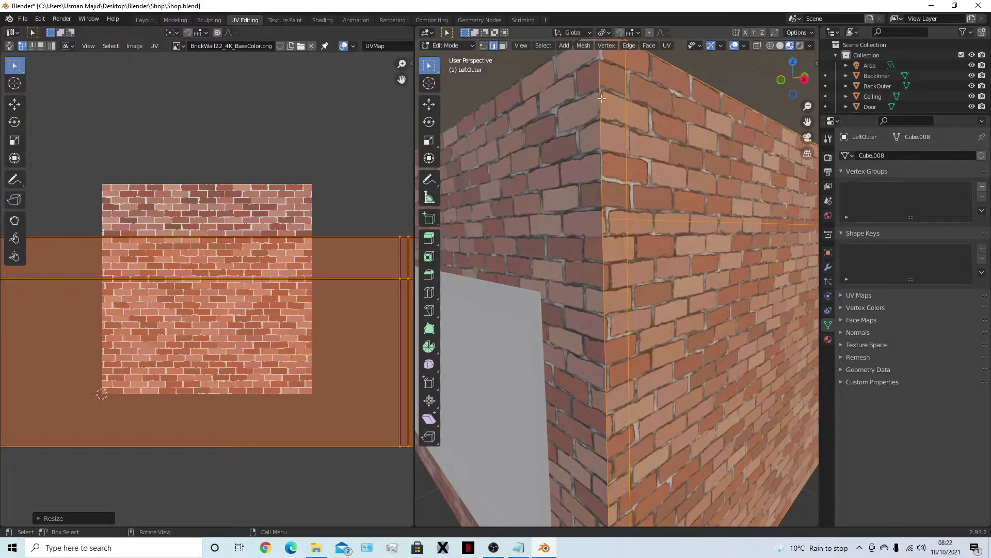
scroll(685, 353, "down", 8)
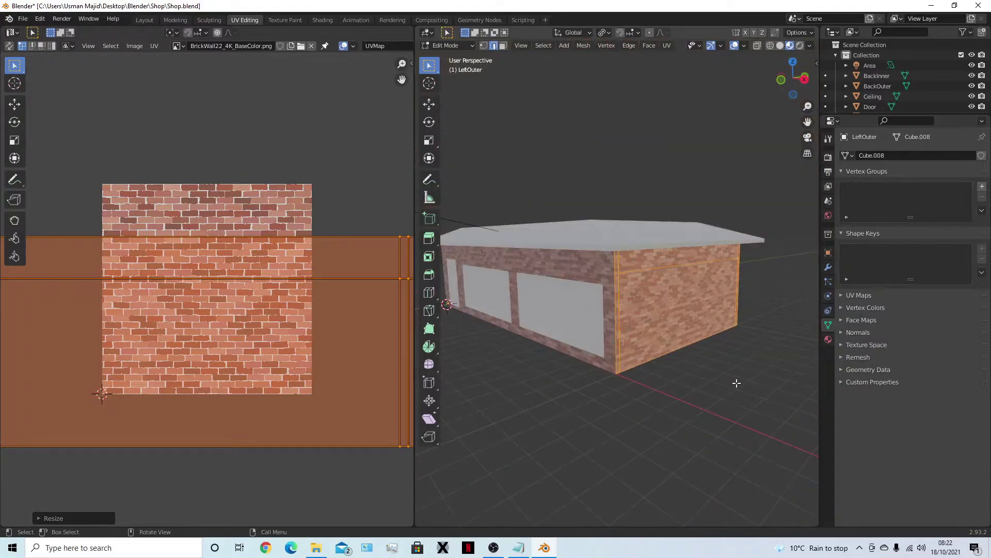
key("alt+a")
middle_click_drag(726, 384, 699, 382)
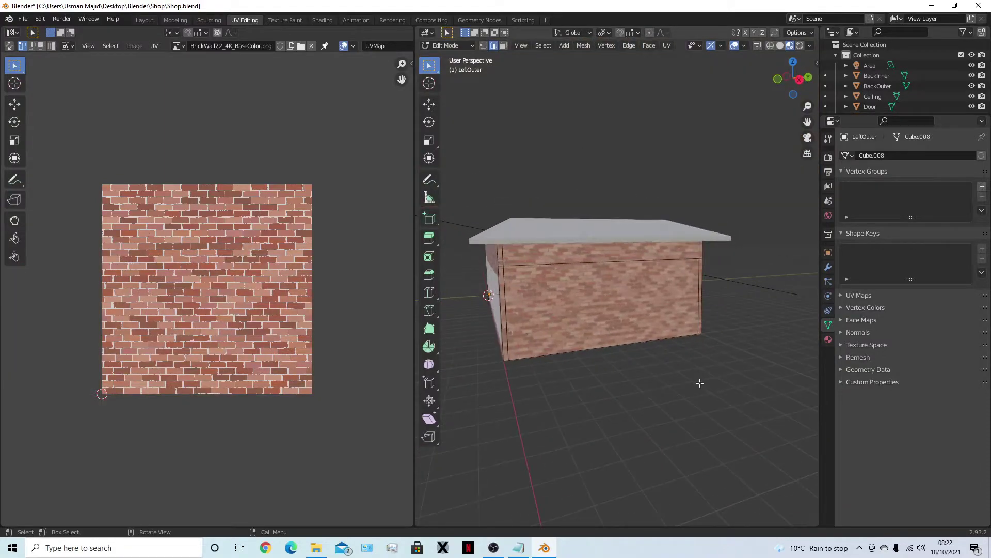
- Check the material nodes, then select the BackOuter wall in the Layout workspace
left_click(325, 20)
scroll(676, 411, "up", 1)
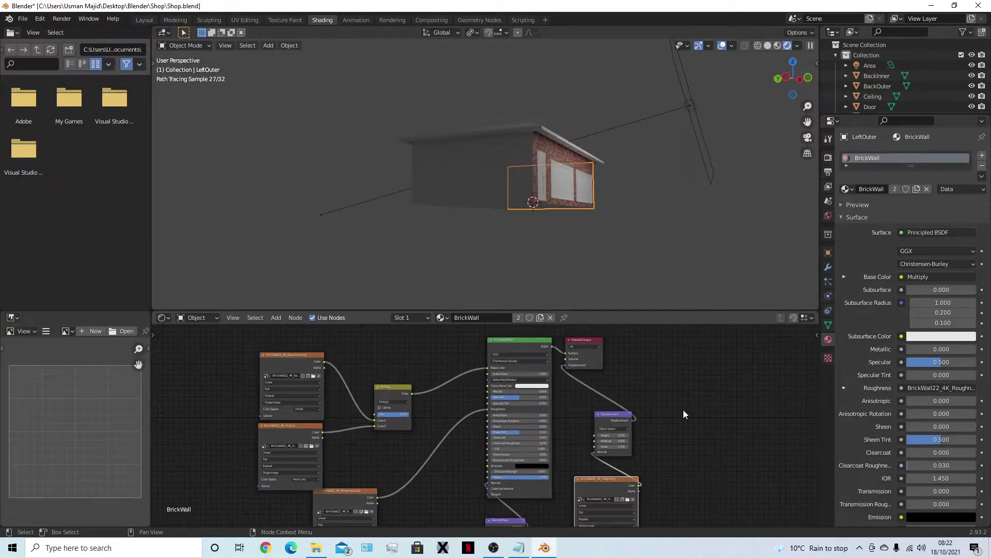
middle_click_drag(609, 289, 587, 234)
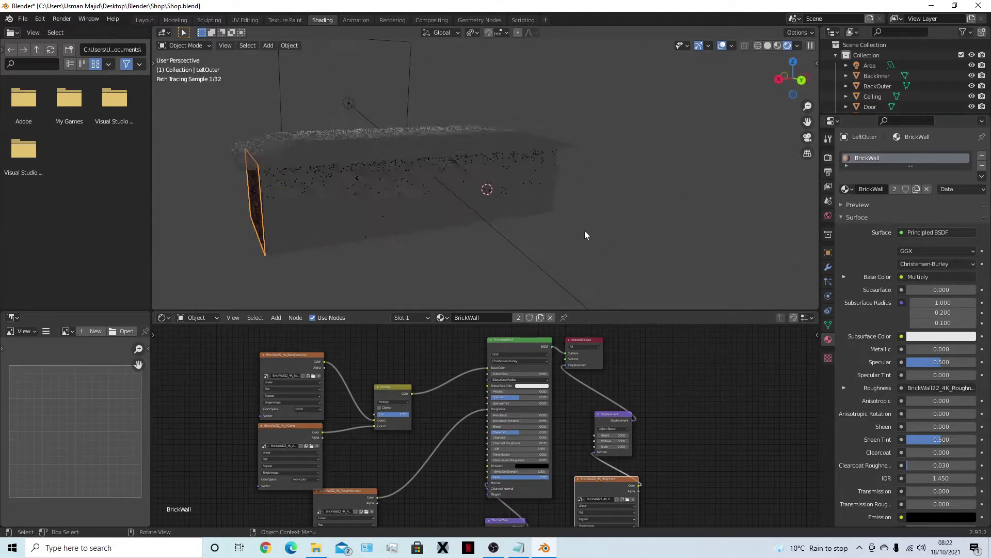
left_click(148, 21)
mouse_move(507, 289)
middle_mouse_down()
mouse_move(393, 256)
mouse_move(433, 284)
mouse_move(522, 312)
mouse_move(478, 317)
mouse_move(492, 314)
middle_mouse_up()
left_click(522, 311)
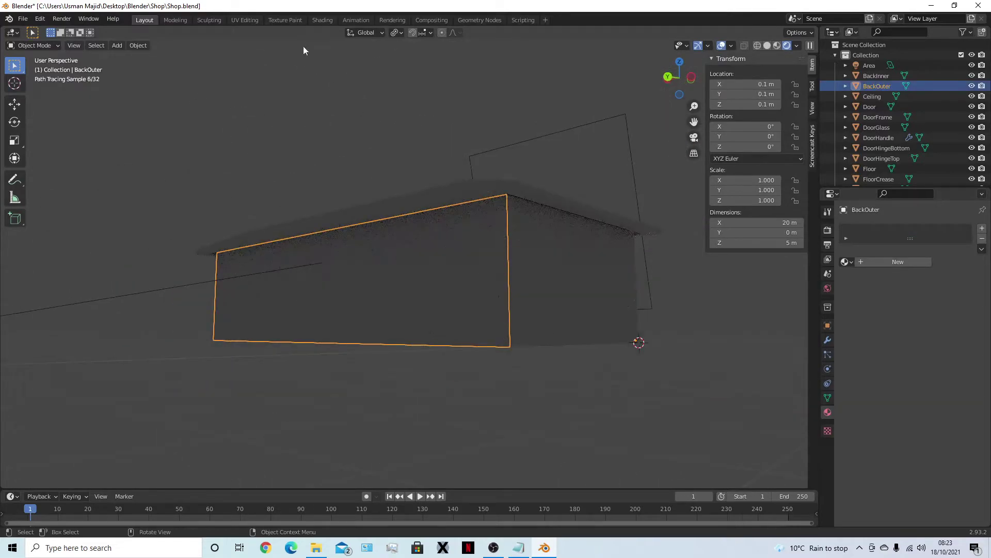
- Select all of BackOuter in UV Editing and unwrap it
left_click(238, 19)
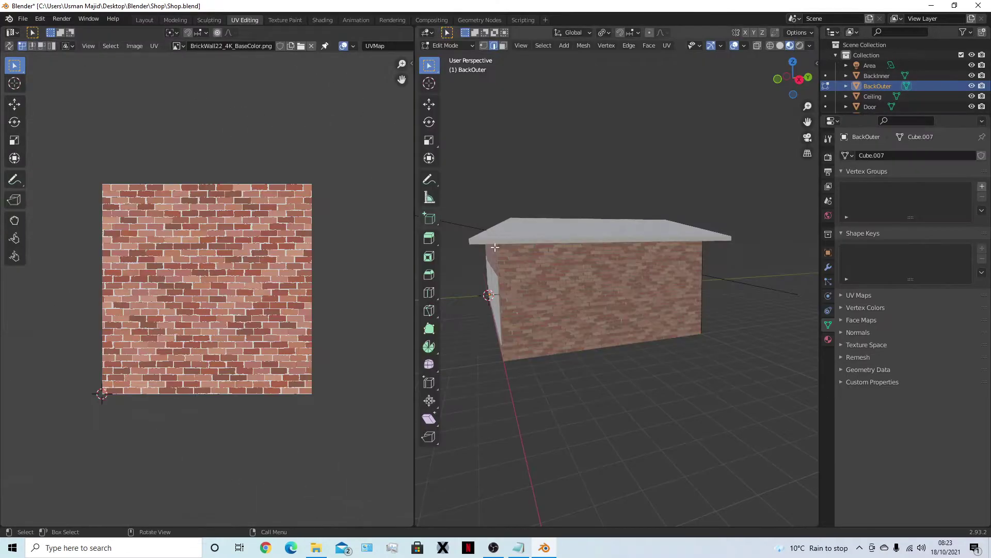
scroll(635, 332, "down", 4)
key("a")
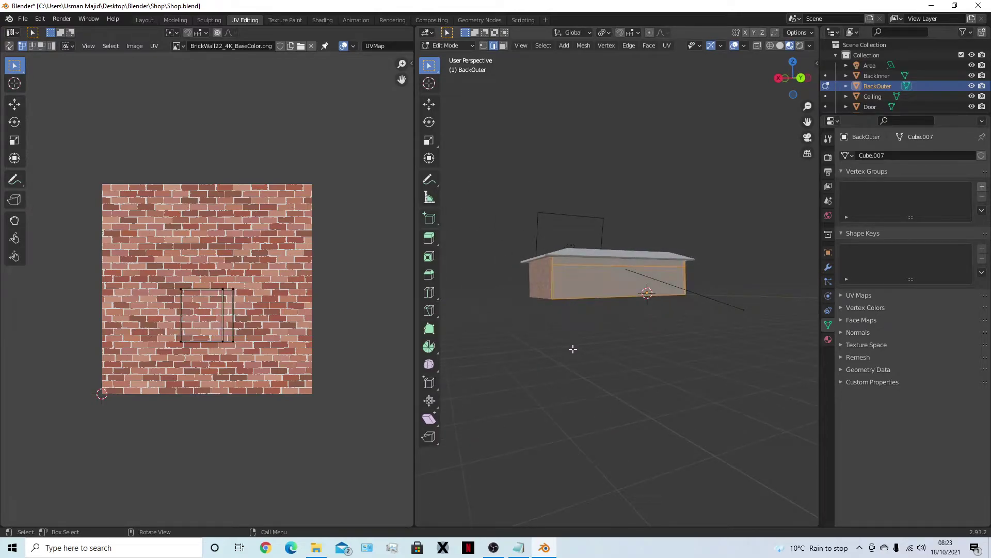
middle_click_drag(573, 347, 621, 354)
key("u")
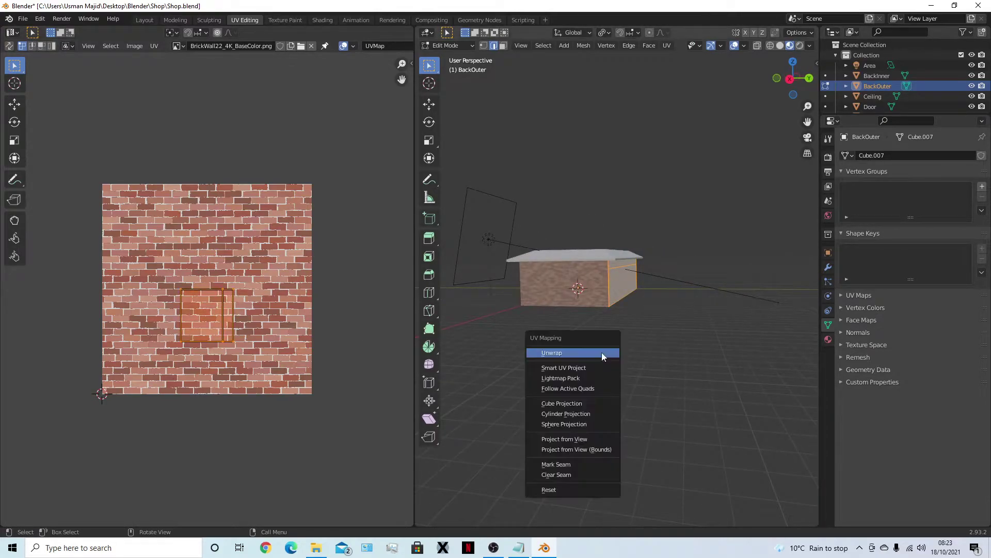
left_click(602, 352)
middle_click_drag(516, 327, 654, 343)
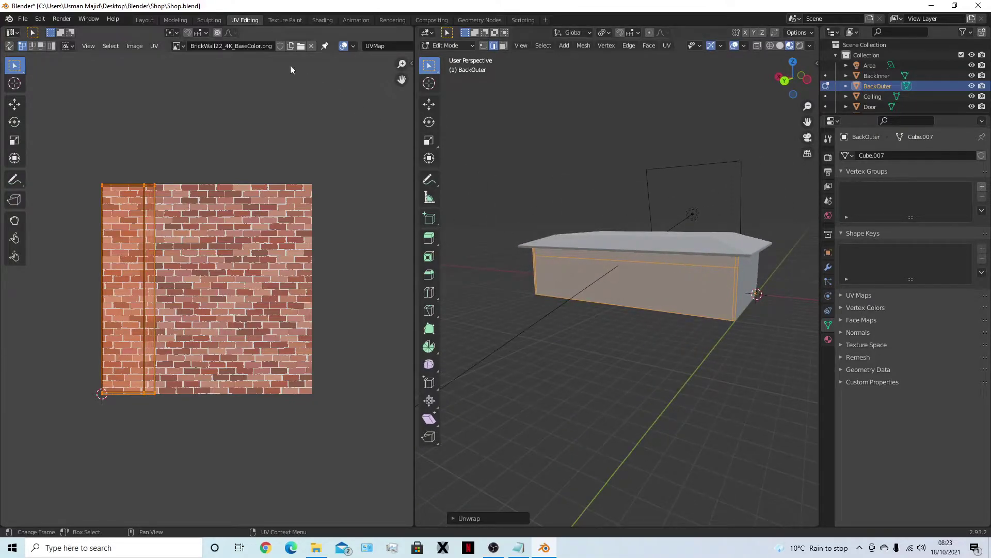
- Assign the BrickWall material to BackOuter from the Layout workspace
left_click(144, 20)
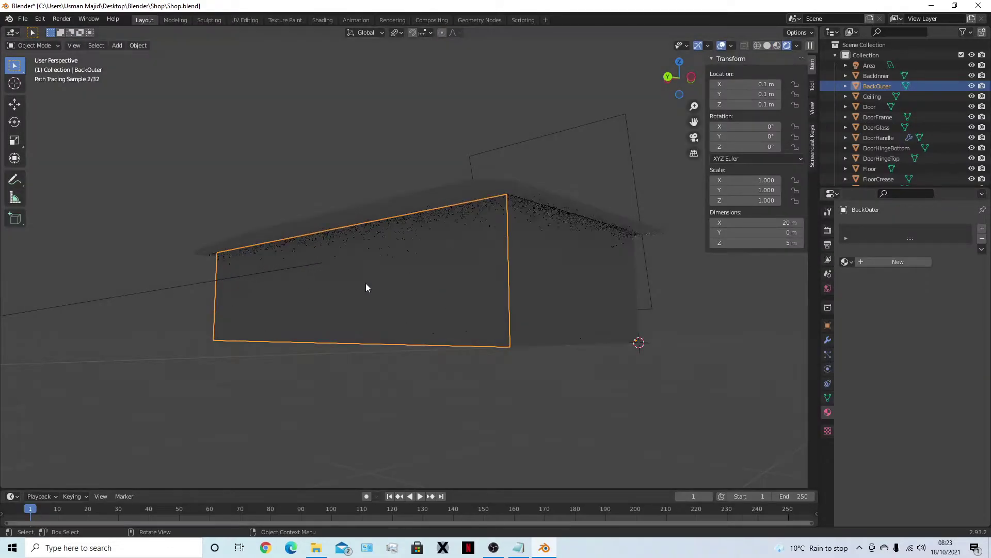
left_click(846, 262)
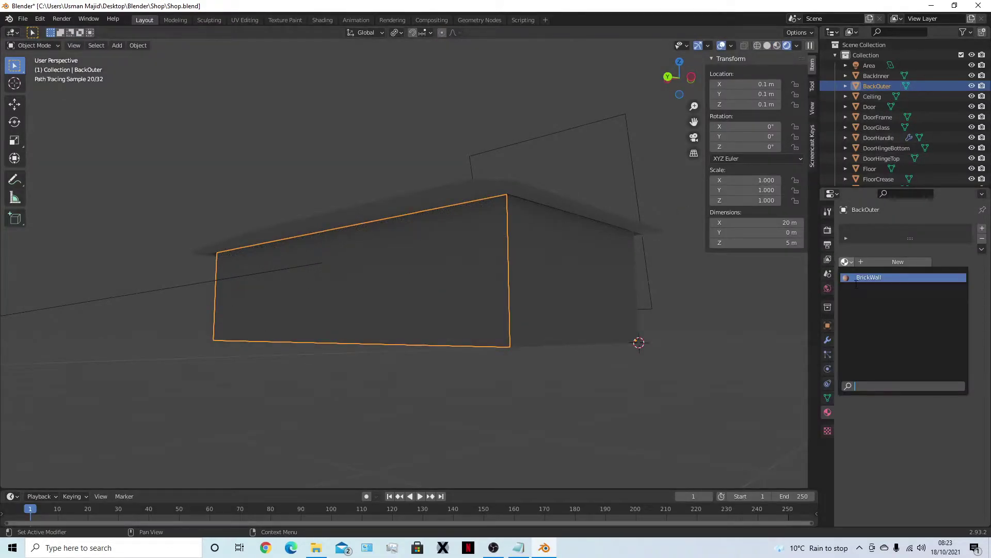
left_click(869, 278)
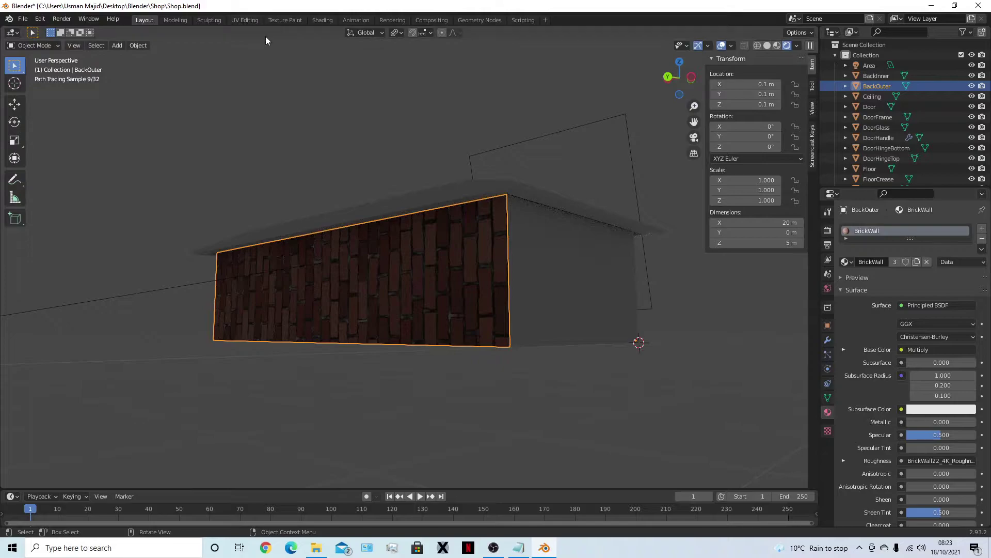
left_click(244, 20)
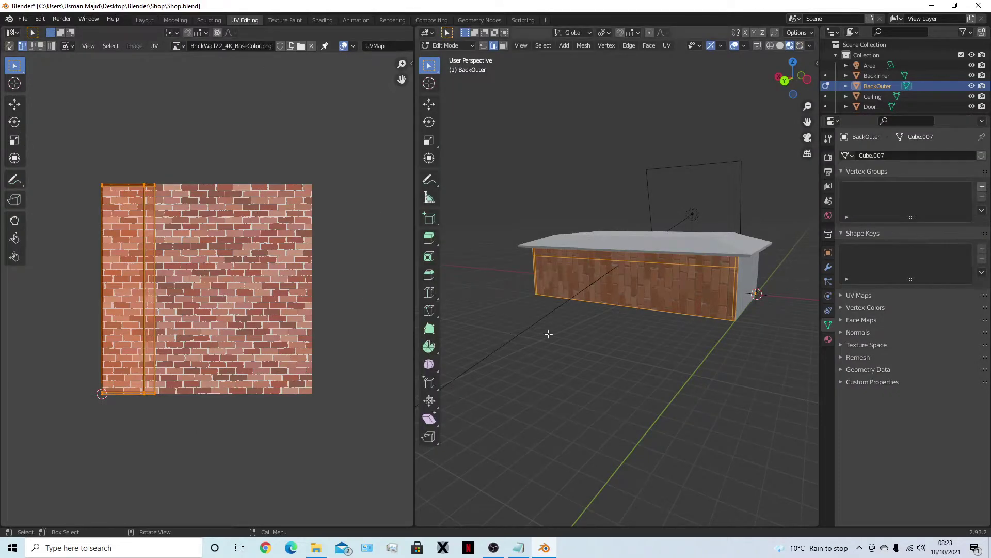
- Select the whole back wall and rotate its UVs 90° so the bricks lie horizontal
scroll(637, 336, "up", 4)
left_click(618, 392)
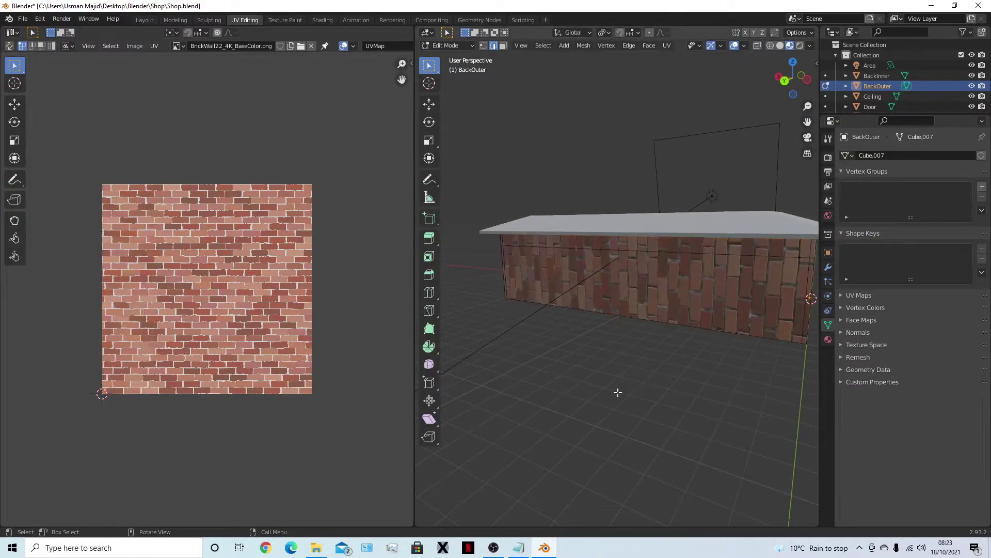
key("a")
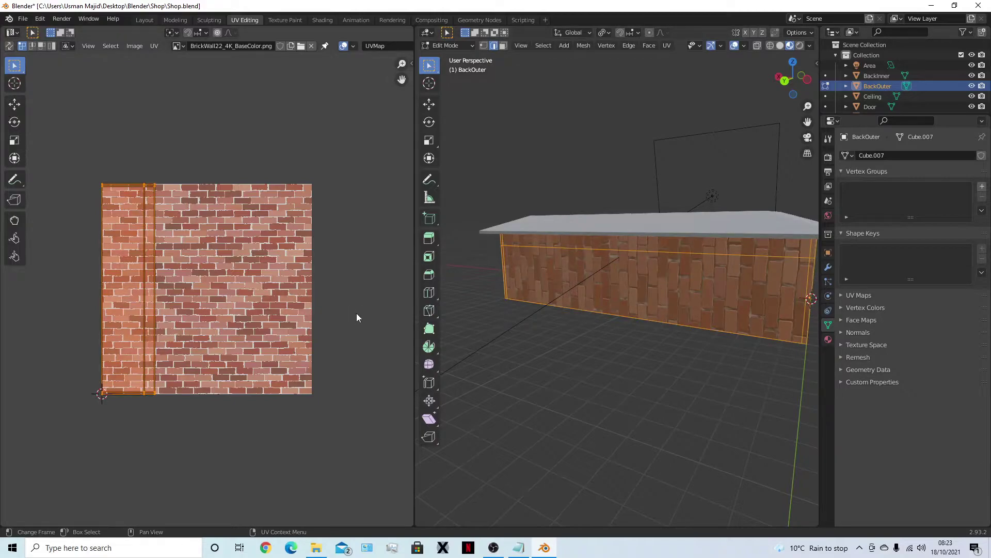
type("r90")
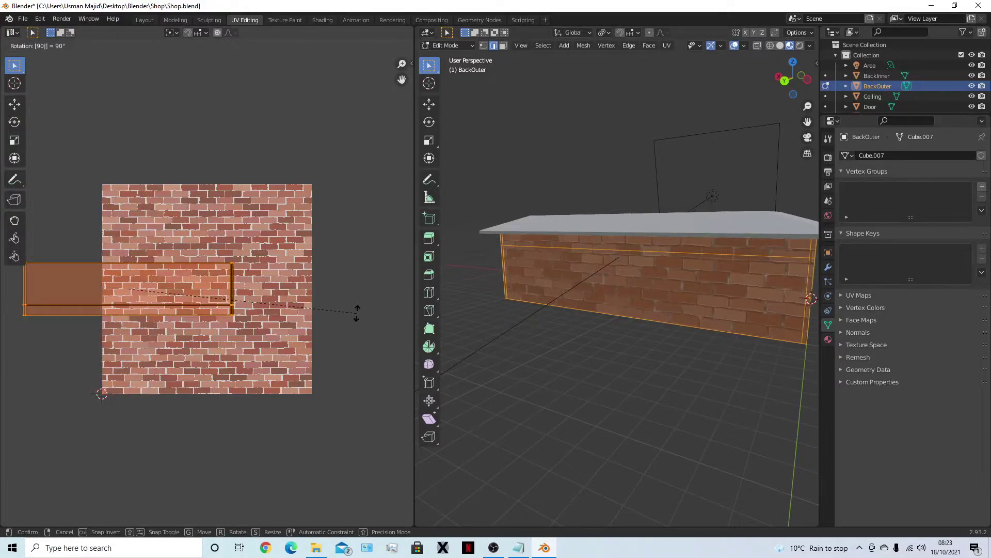
key("Return")
middle_click_drag(609, 325, 661, 308)
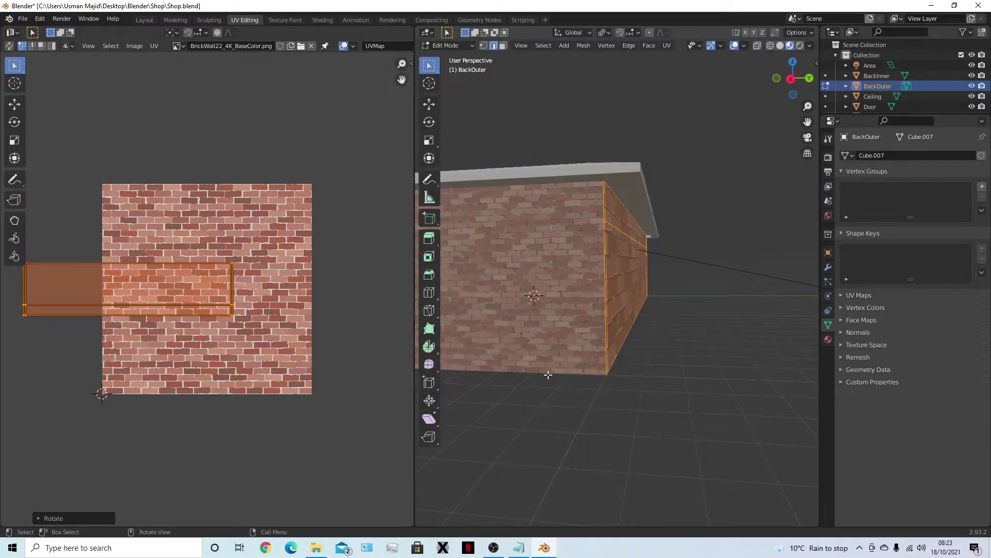
middle_click_drag(562, 370, 593, 367)
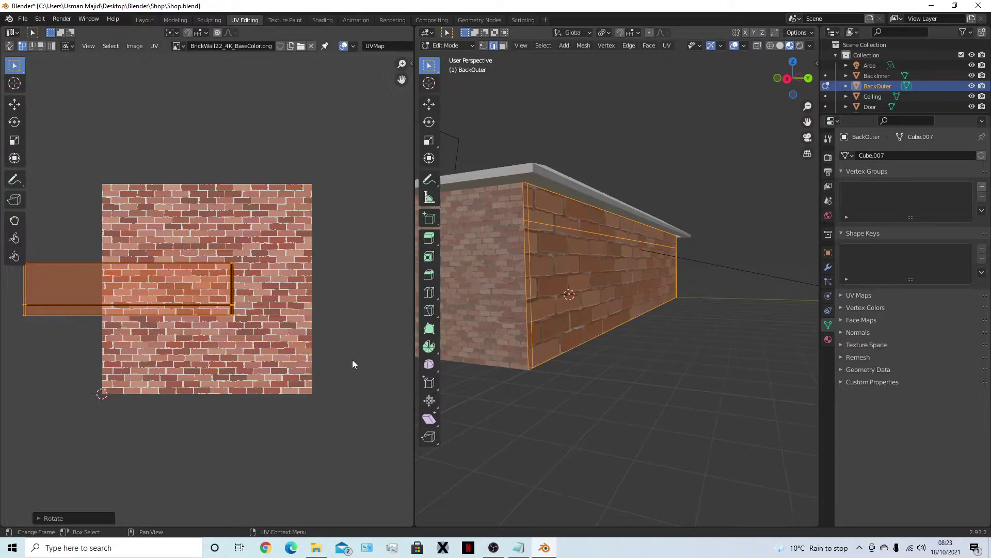
- Scale the back wall's UVs by 4, then start a horizontal-only UV move (G X)
type("s4")
key("Return")
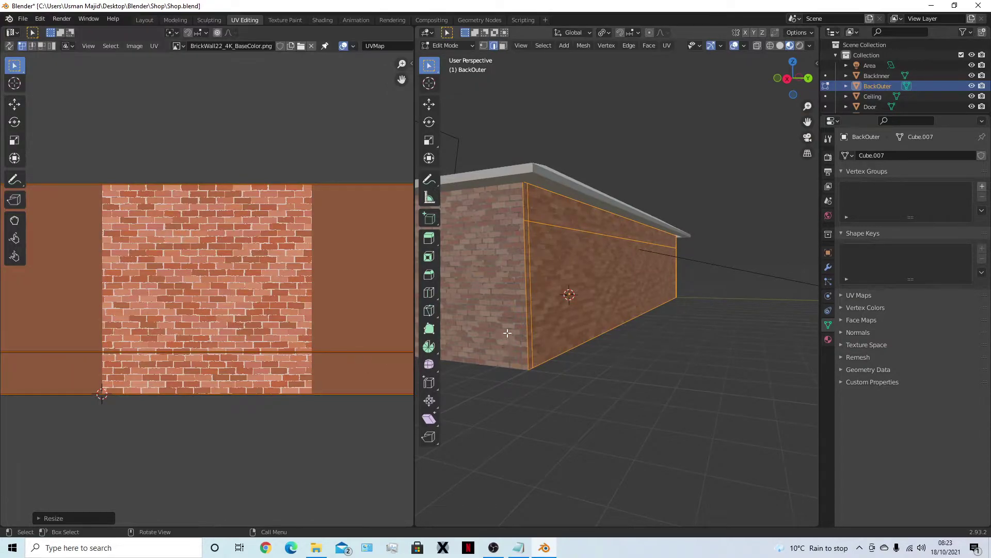
scroll(639, 334, "up", 8)
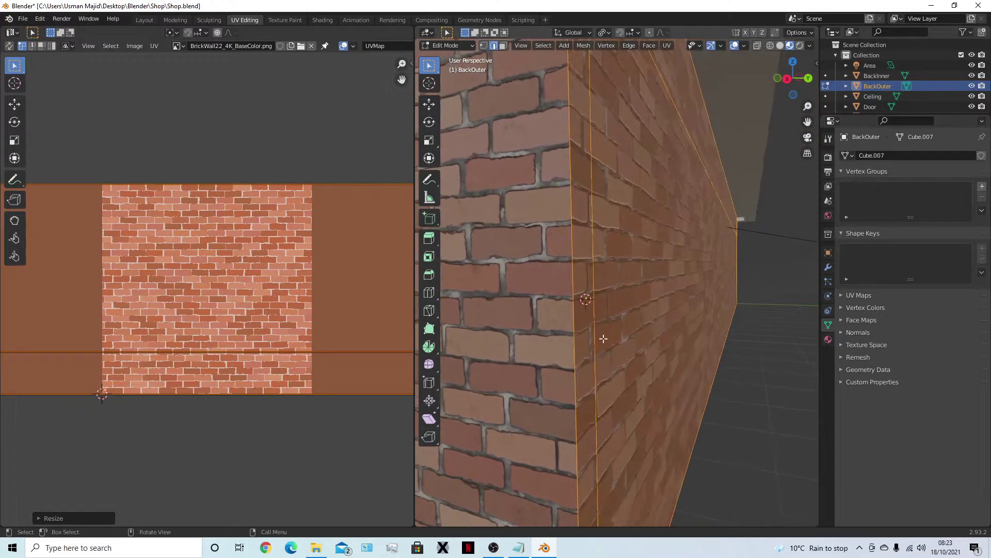
middle_click_drag(608, 333, 574, 275)
scroll(687, 342, "up", 3)
scroll(689, 341, "down", 6)
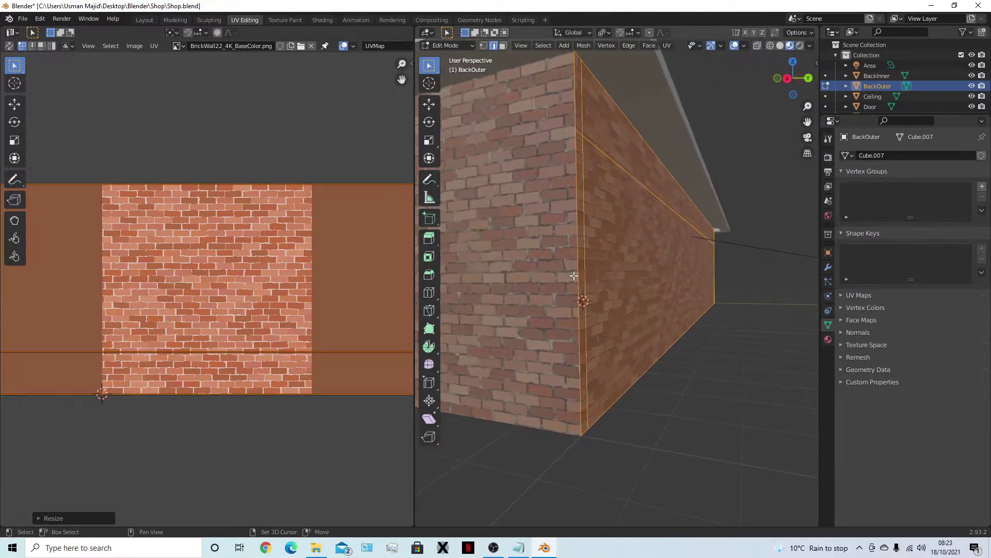
scroll(574, 276, "up", 2)
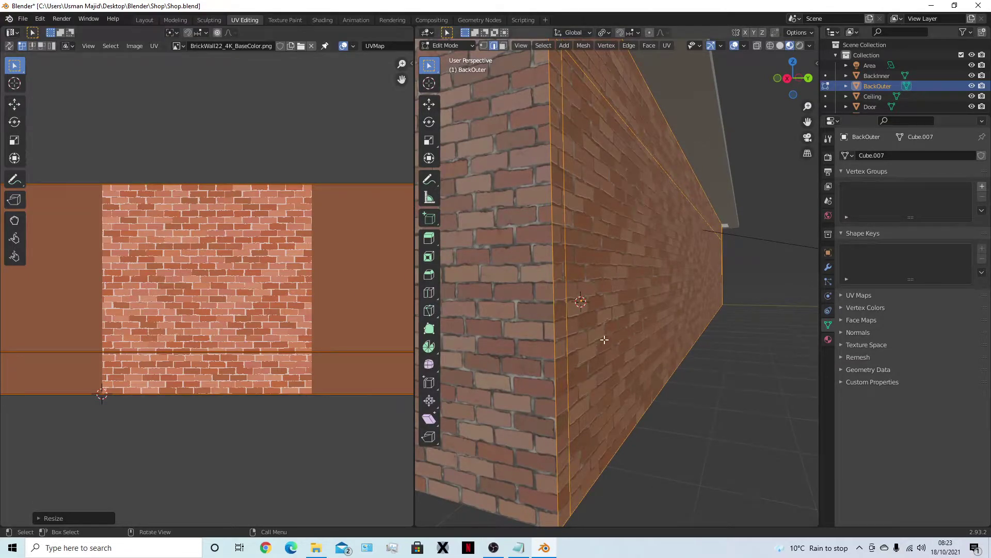
middle_click_drag(604, 340, 667, 302)
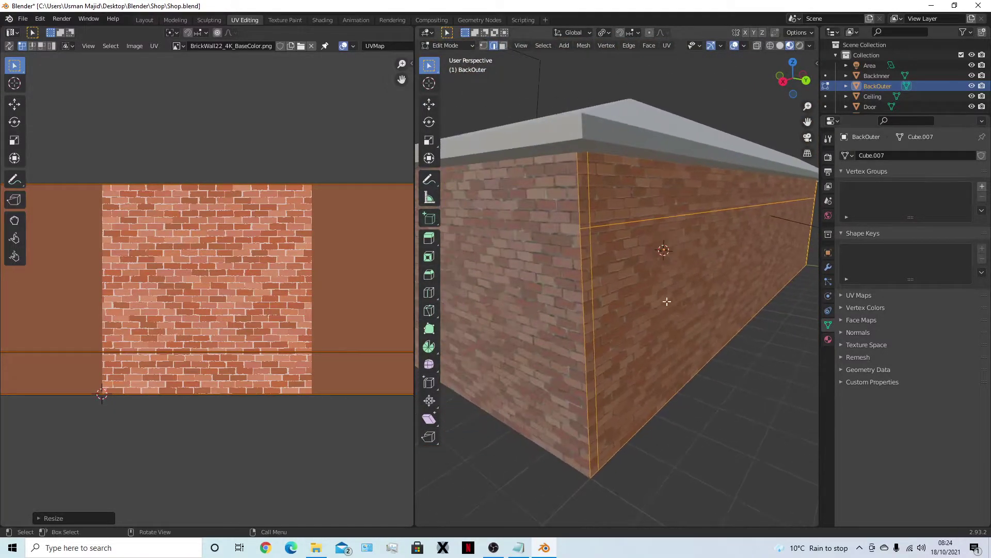
scroll(609, 251, "up", 2)
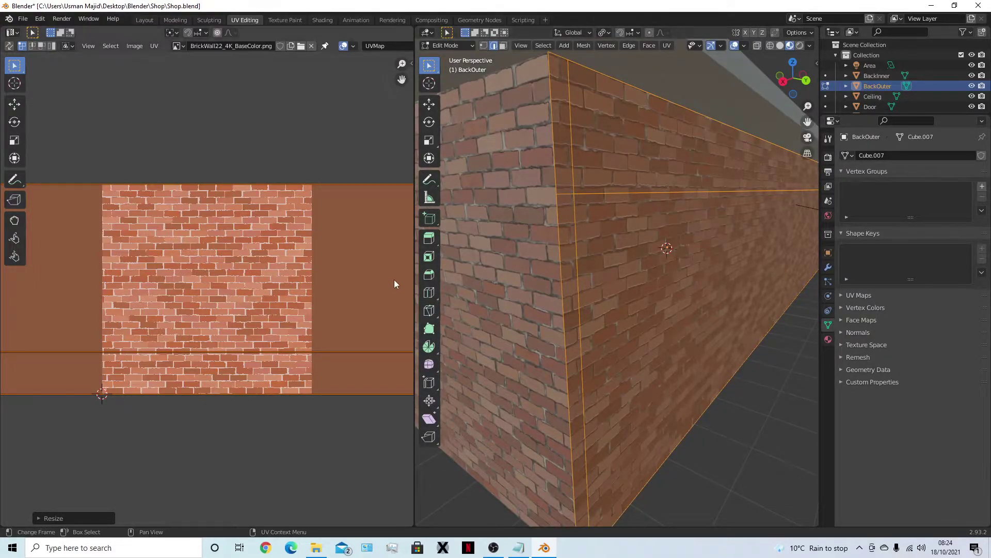
key("g")
key("x")
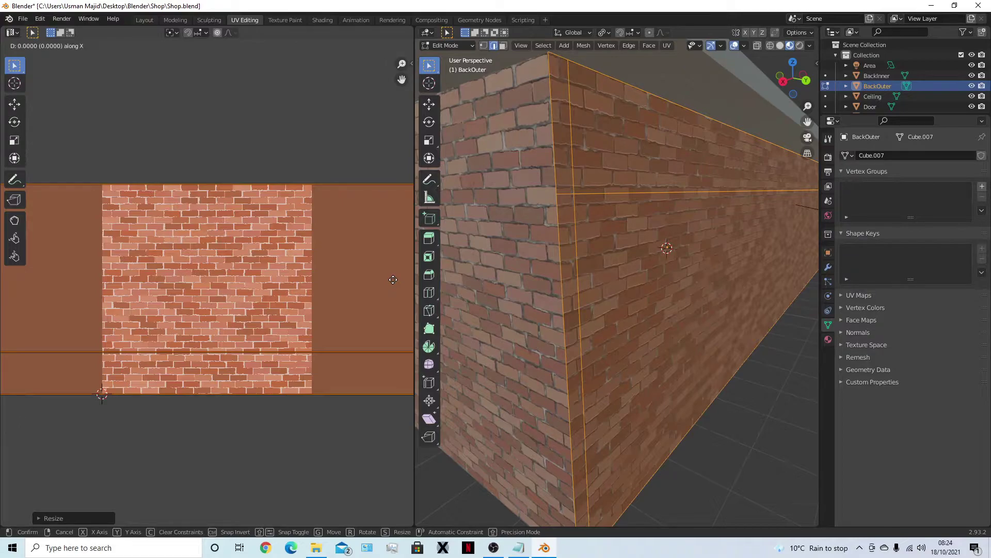
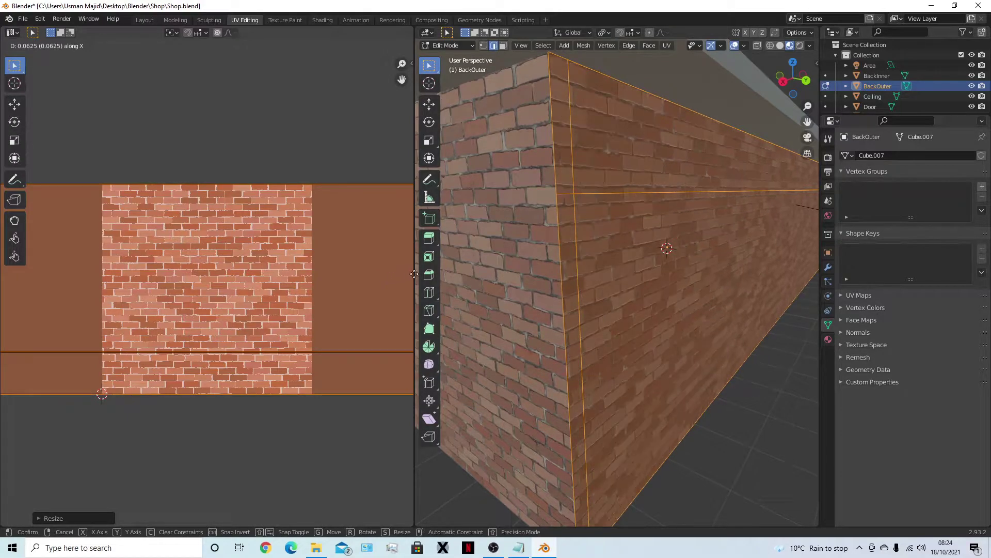
- Confirm the horizontal UV island shift and deselect the wall mesh
left_click(385, 364)
middle_click_drag(464, 320, 568, 324)
scroll(568, 324, "down", 8)
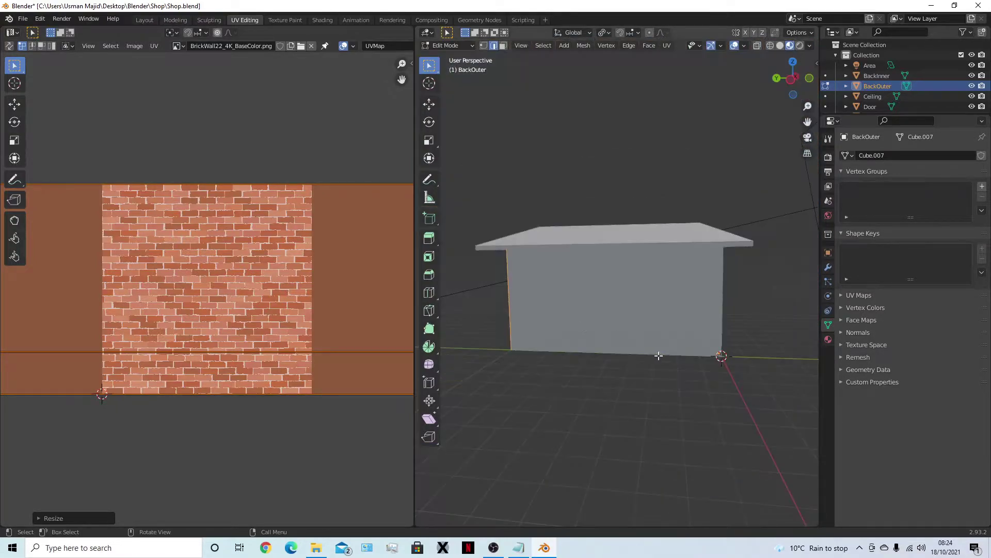
left_click(637, 387)
mouse_move(637, 387)
middle_mouse_down()
mouse_move(603, 389)
mouse_move(645, 386)
middle_mouse_up()
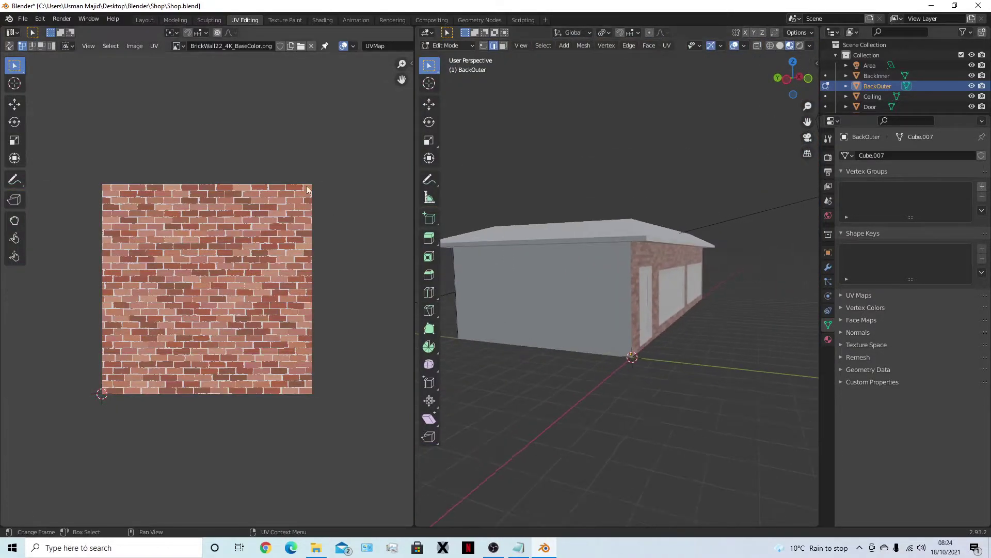
- In Layout, select the RightOuter end wall and assign it the BrickWall material
left_click(145, 20)
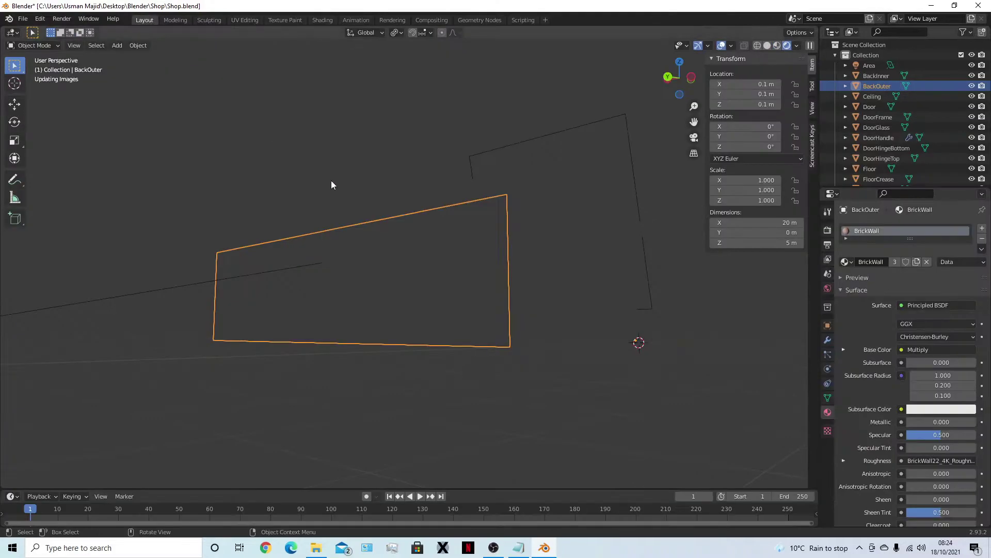
middle_click_drag(519, 352, 436, 329)
left_click(436, 333)
middle_click_drag(531, 351, 504, 354)
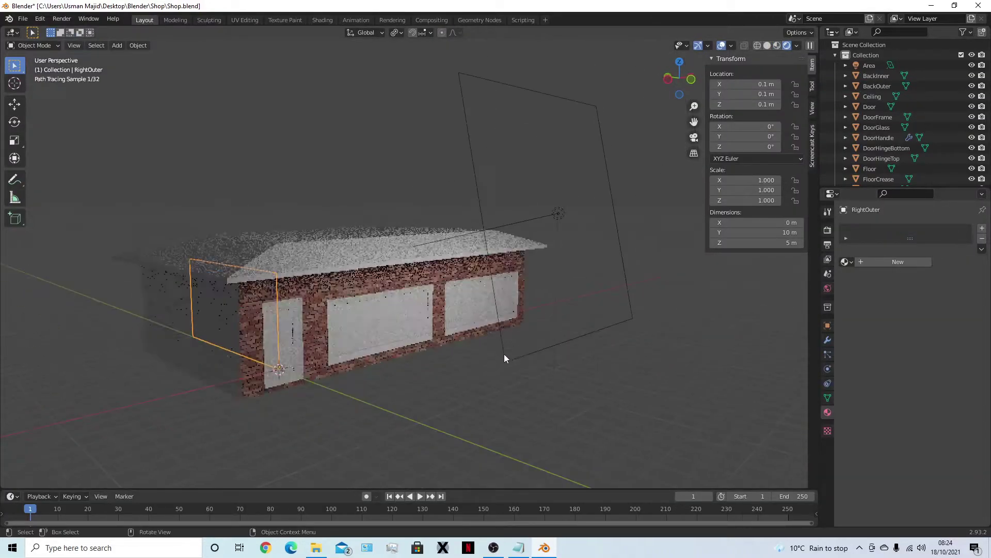
left_click(845, 262)
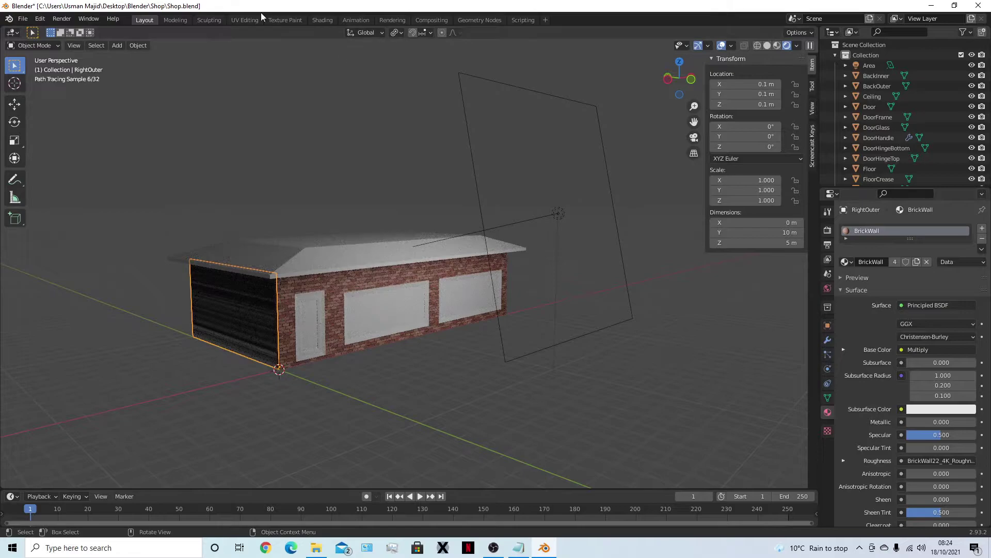
left_click(245, 20)
- Select the whole RightOuter wall mesh and unwrap its UVs afresh
key("a")
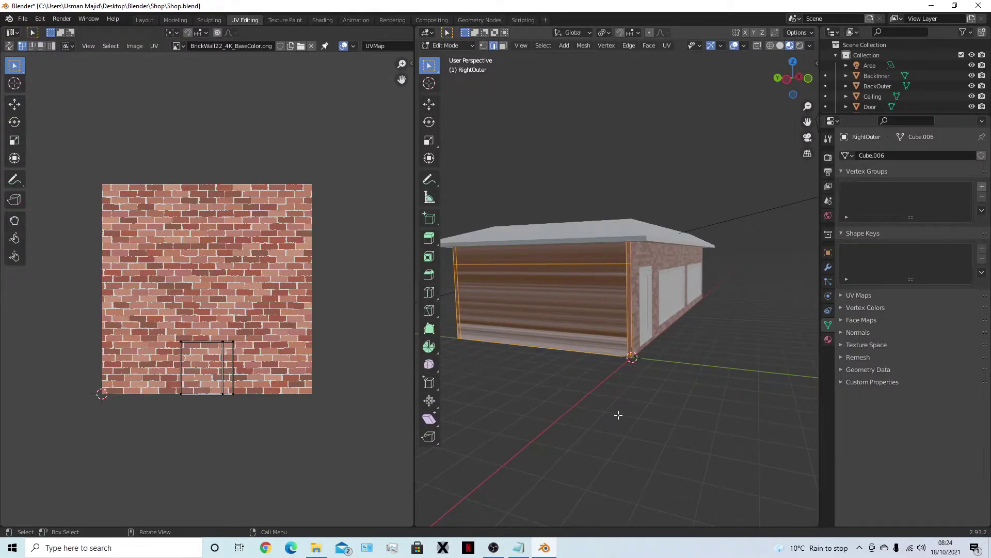
key("u")
left_click(619, 417)
key("u")
left_click(575, 369)
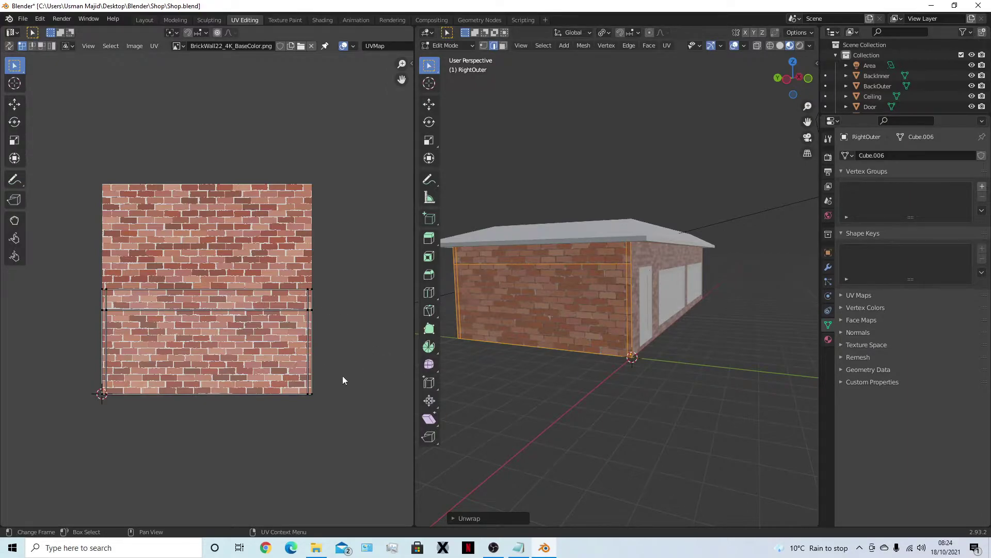
middle_click_drag(568, 413, 613, 417)
- Scale the wall's UV island by 4, then undo that scaling
key("a")
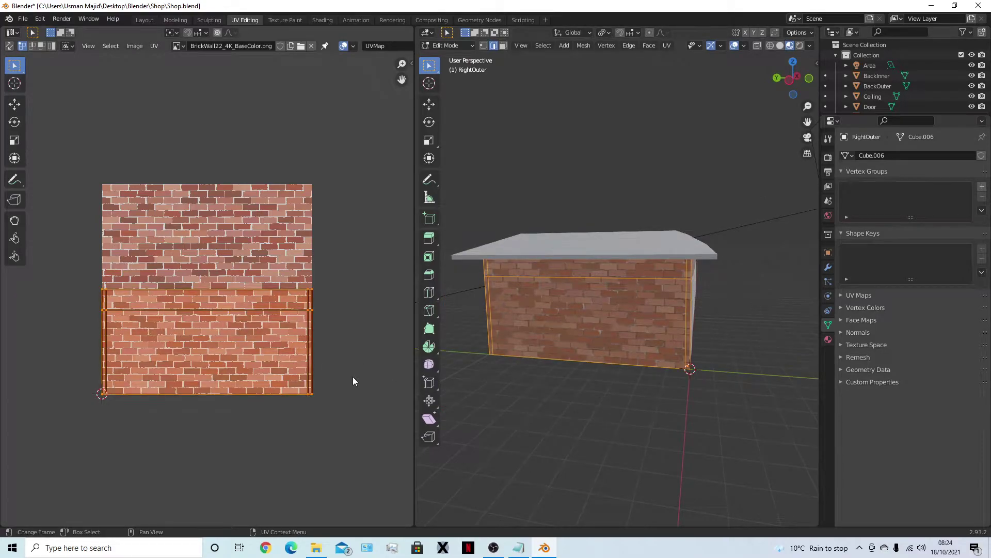
type("s4")
key("Return")
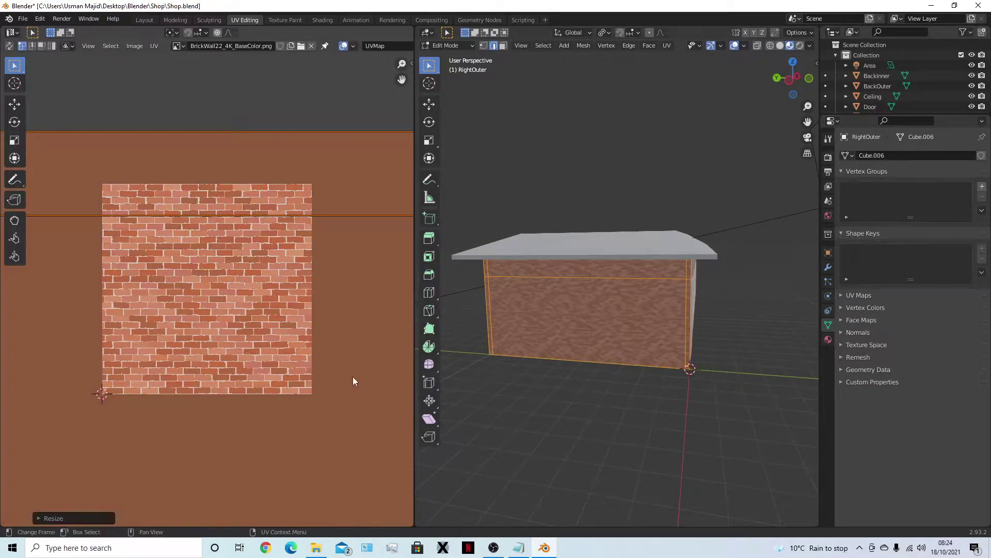
scroll(650, 358, "up", 5)
middle_click_drag(712, 370, 693, 359)
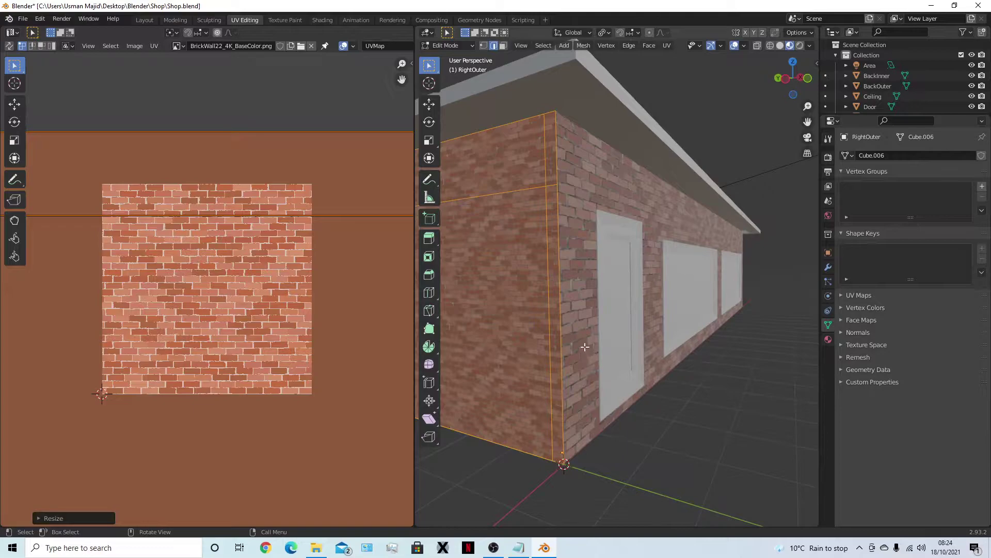
key("ctrl+z")
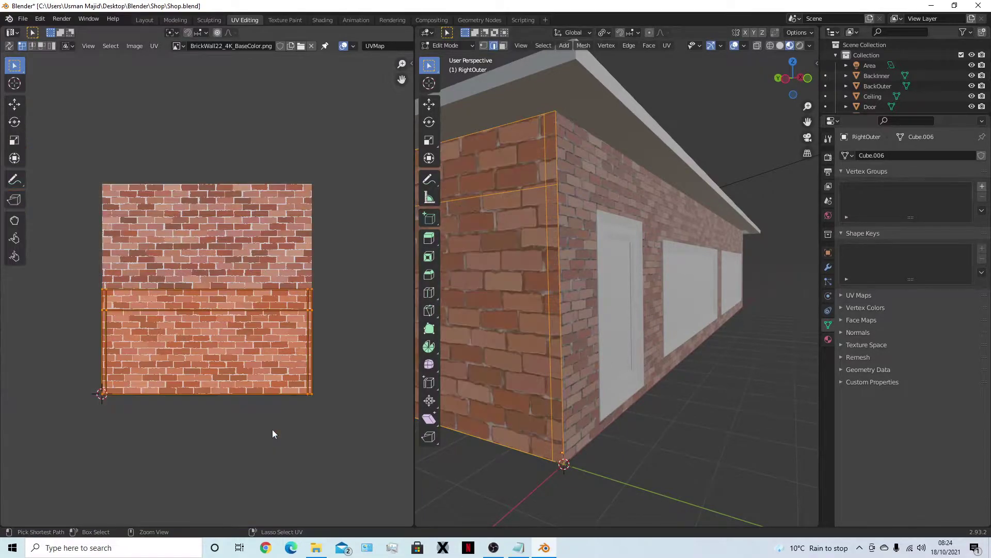
scroll(693, 361, "down", 5)
middle_click_drag(693, 360, 619, 312)
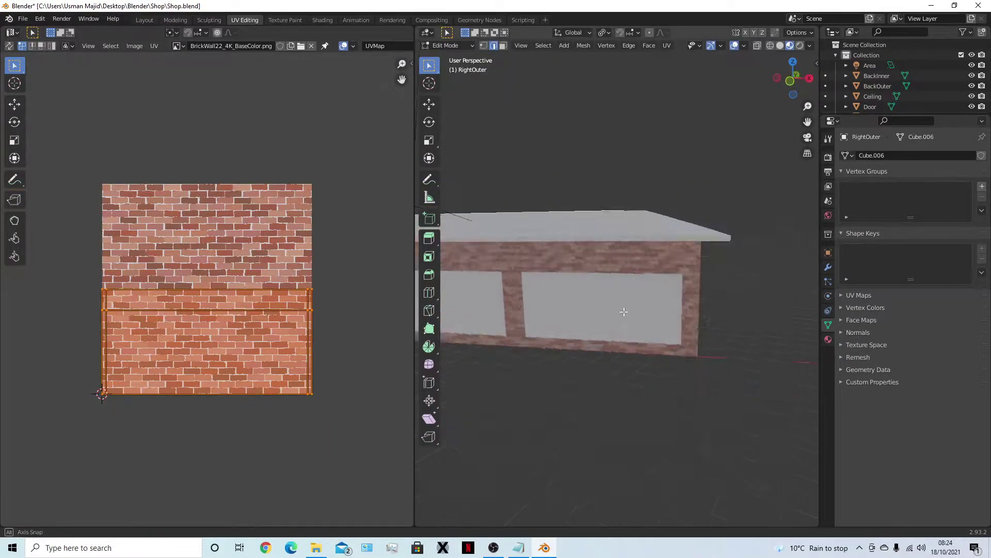
scroll(633, 384, "up", 6)
middle_click_drag(633, 385, 635, 355)
scroll(635, 354, "down", 4)
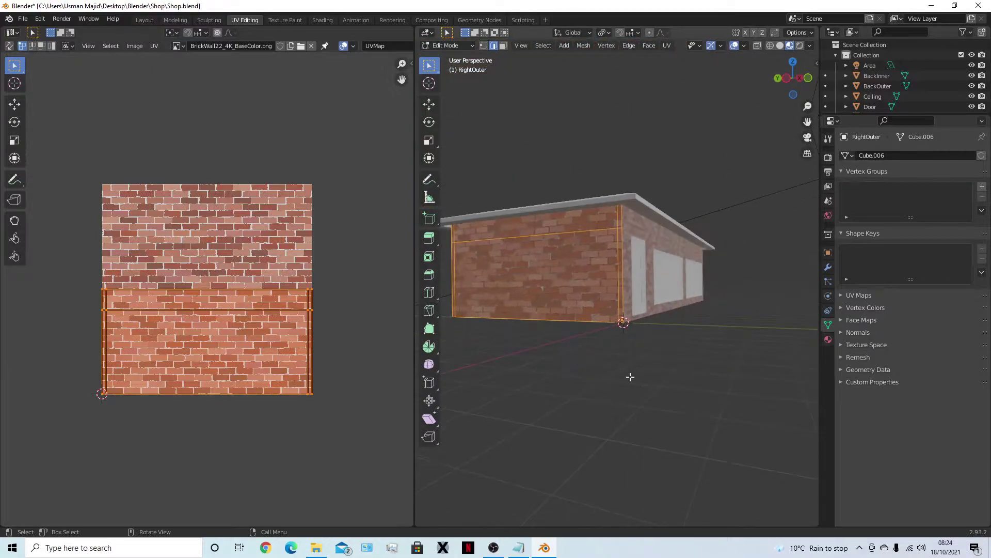
- Scale the whole UV island by 2 and deselect the wall's faces
key("s")
right_click(610, 381)
key("alt+a")
type("as")
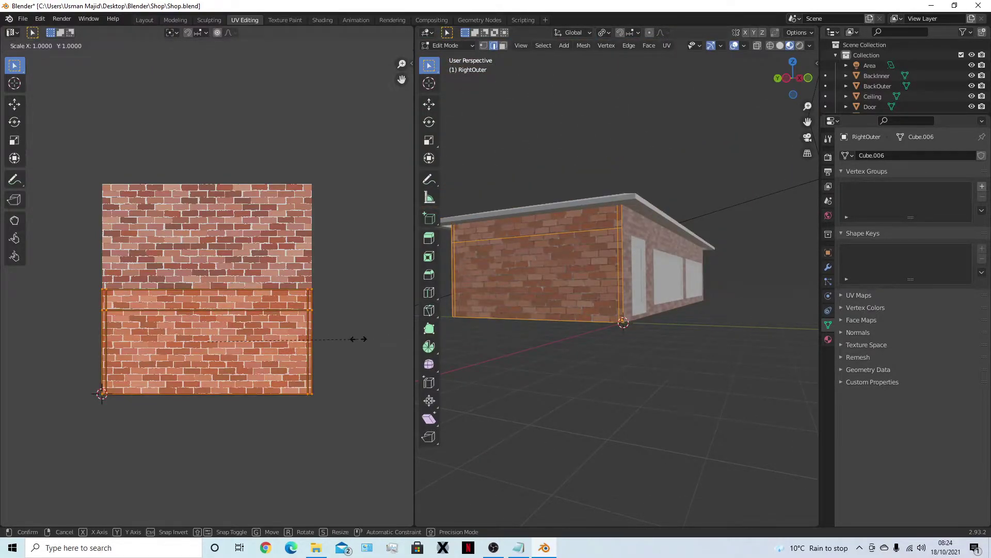
type("2")
key("Return")
scroll(620, 309, "up", 3)
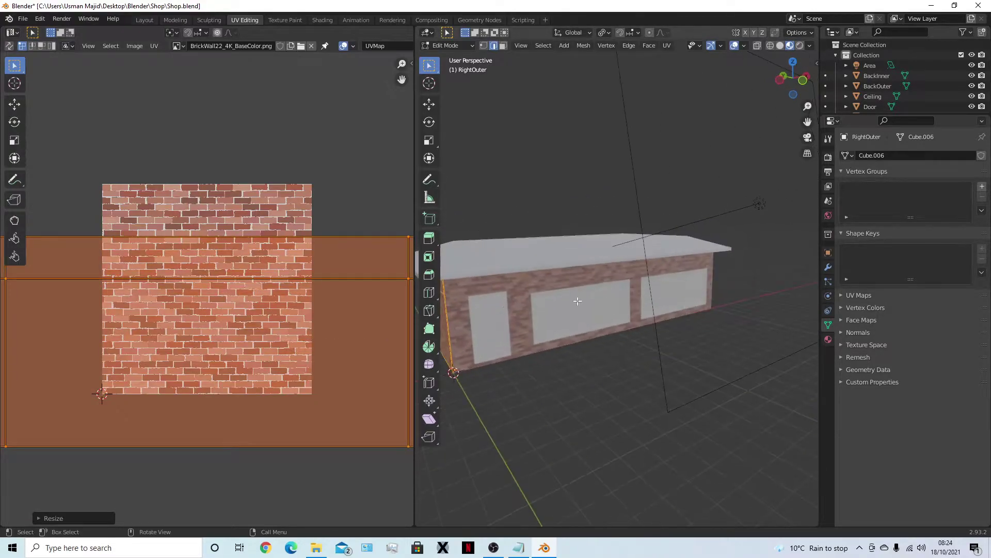
middle_click_drag(620, 310, 554, 311)
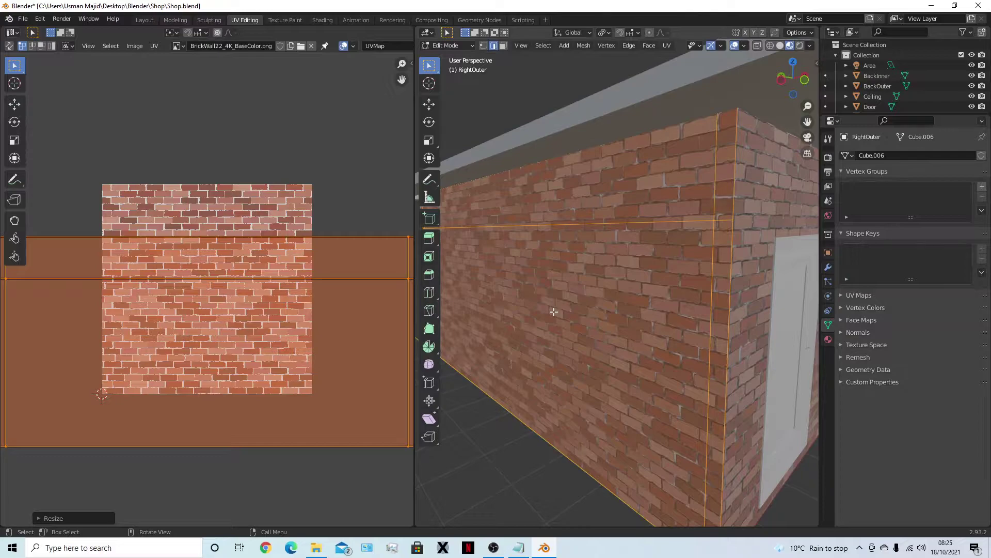
middle_click_drag(743, 245, 734, 237)
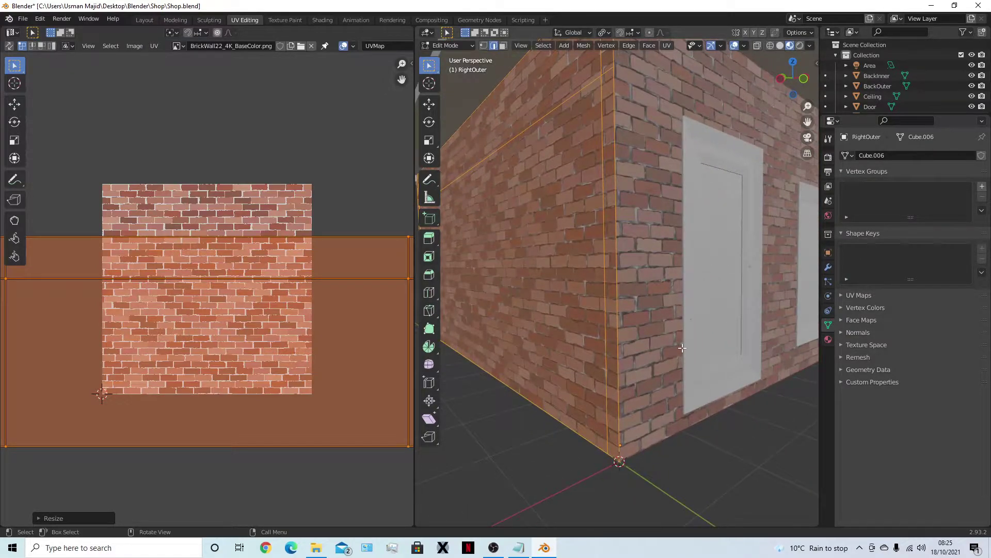
middle_click_drag(766, 358, 746, 376)
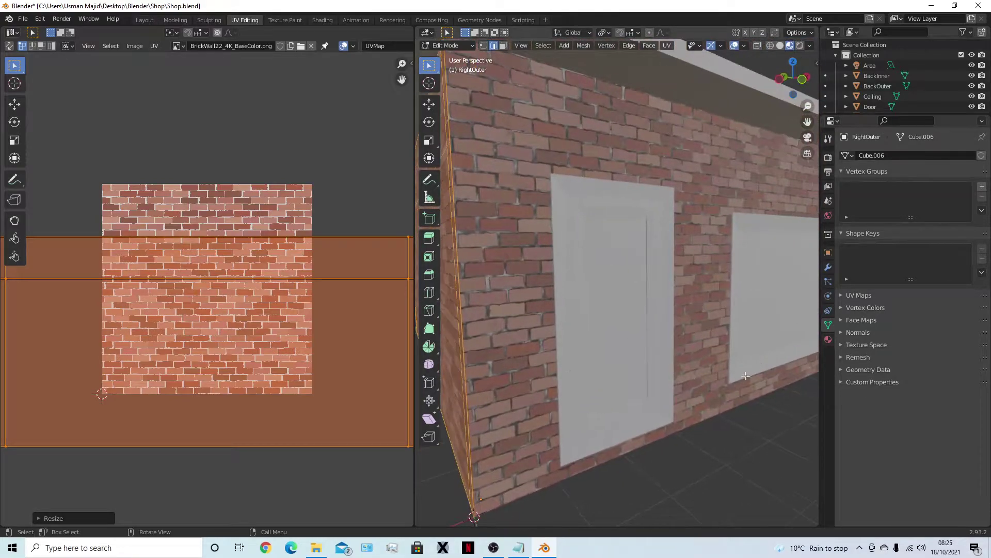
key("alt+a")
middle_click_drag(648, 440, 666, 440)
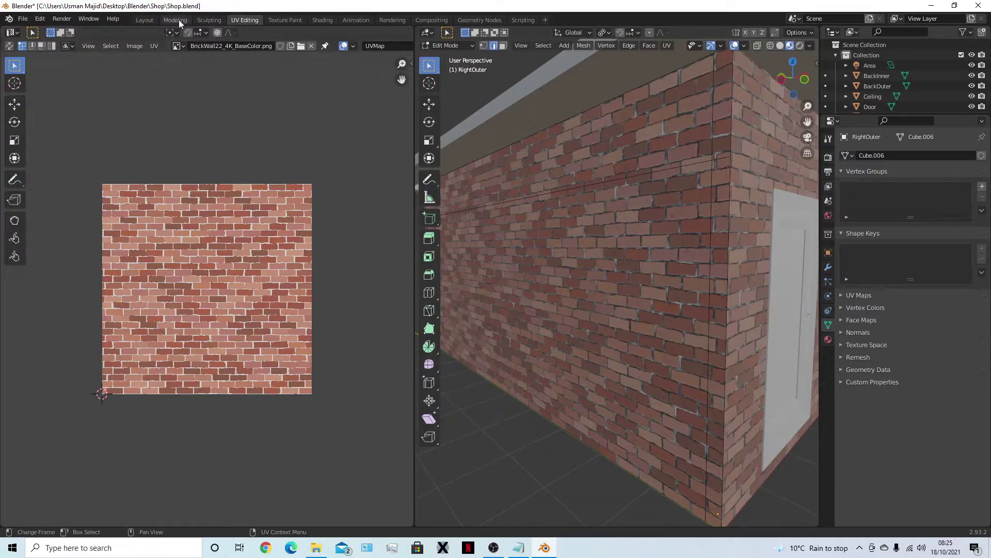
- Set the Area light's power to 2000 W in the Layout workspace
left_click(148, 23)
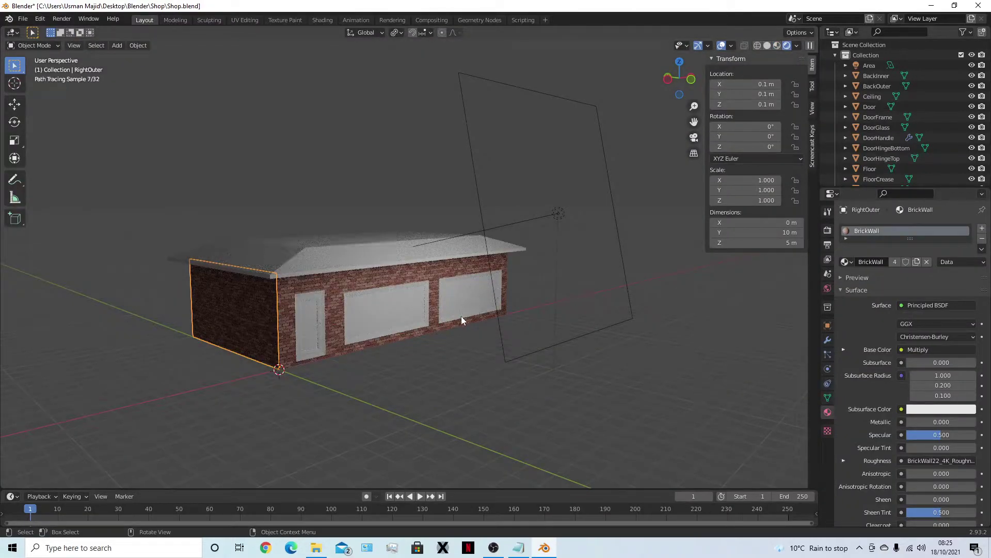
left_click(533, 225)
left_click(944, 296)
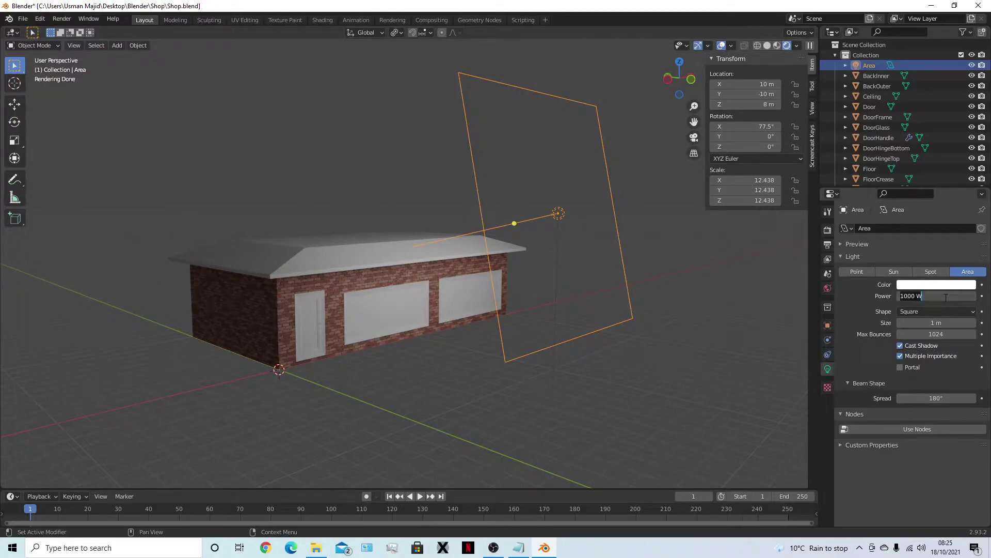
type("20")
key("Return")
left_click(696, 364)
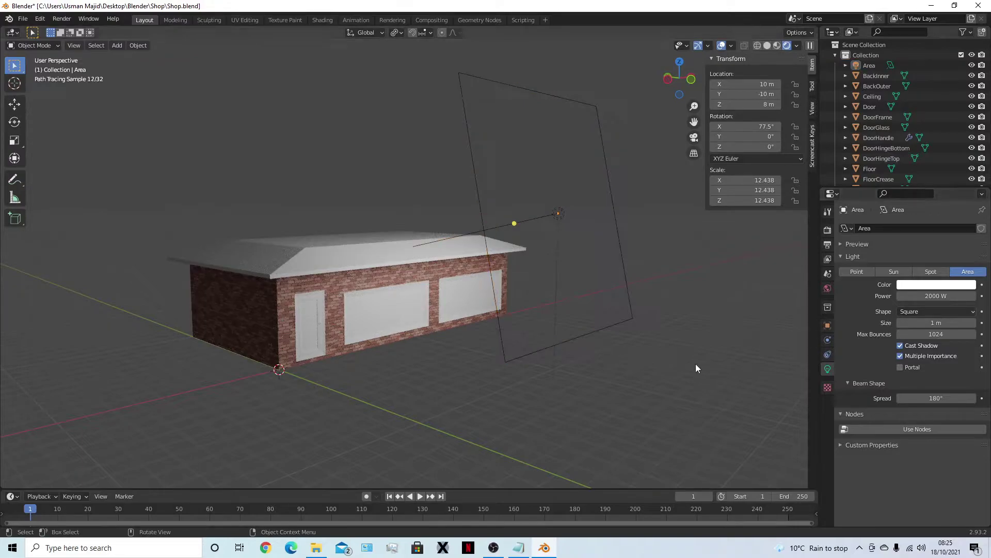
- Save Shop.blend and switch to the front orthographic view
key("ctrl+s")
key("KP_1")
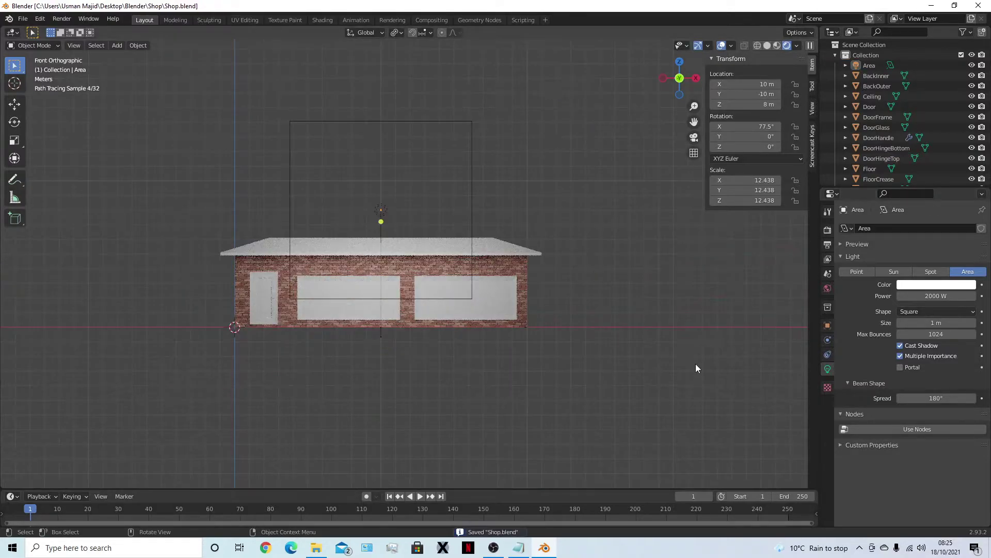
middle_click_drag(616, 356, 589, 350)
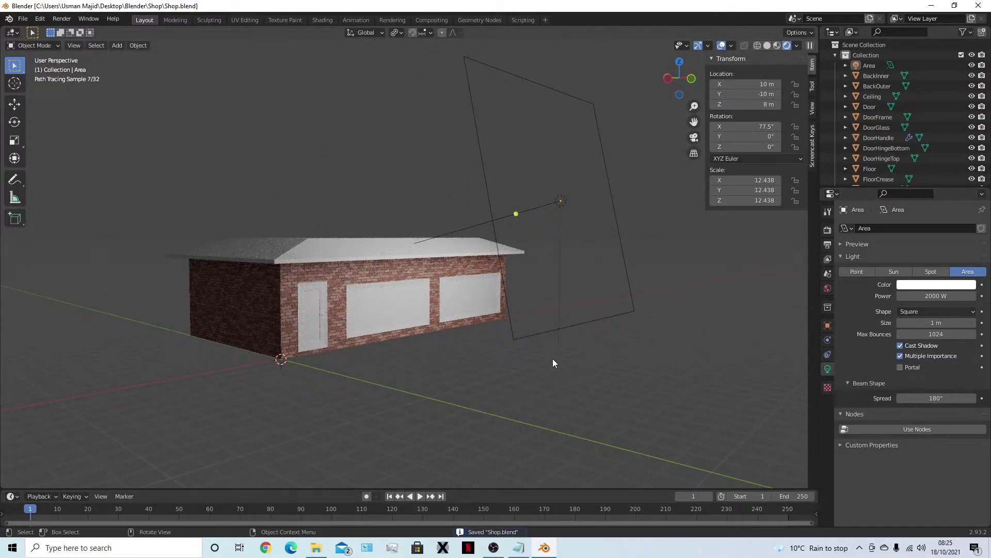
key("KP_1")
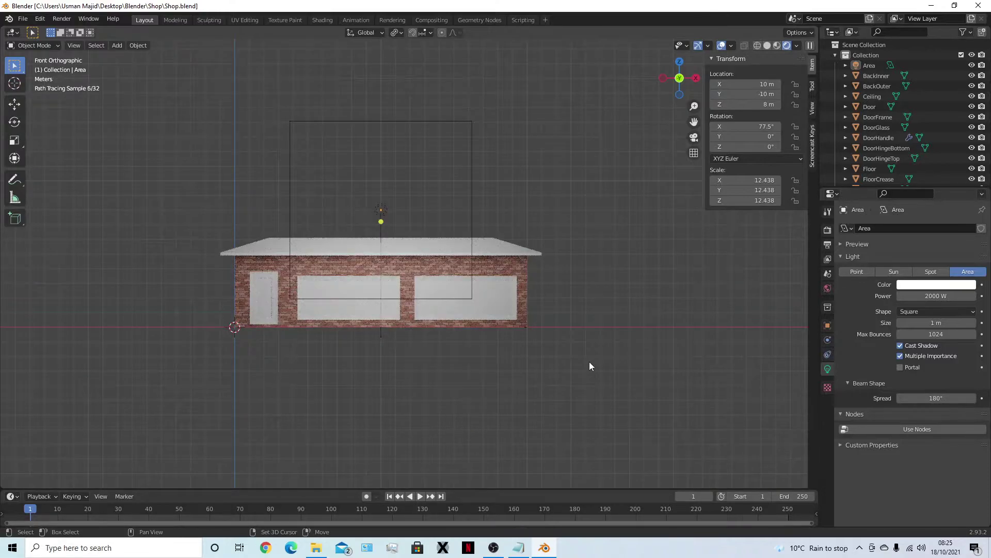
key("shift+a")
- Add a camera at the origin and move it to X 10 m, Y −1 m from top view
left_click(561, 478)
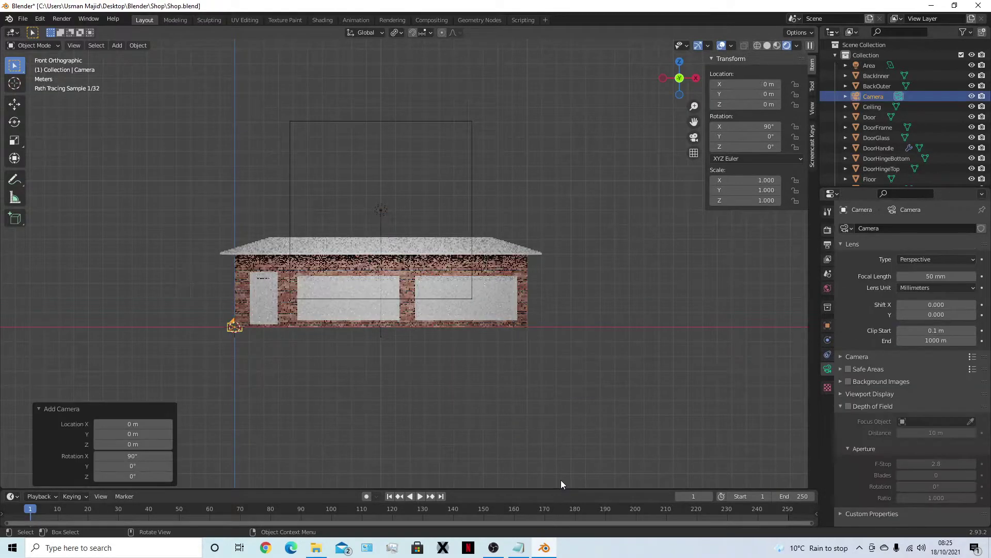
middle_click_drag(382, 369, 495, 370)
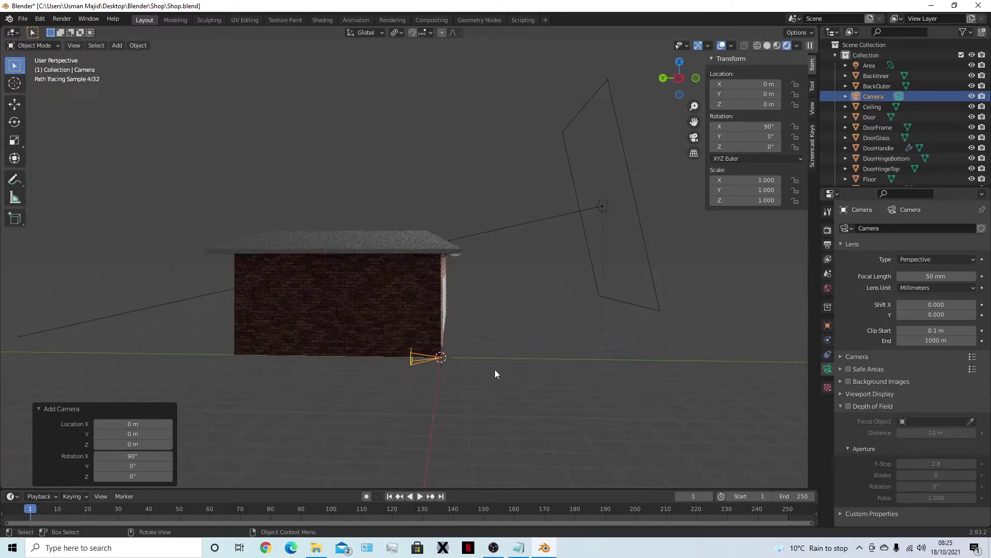
key("KP_7")
key("g")
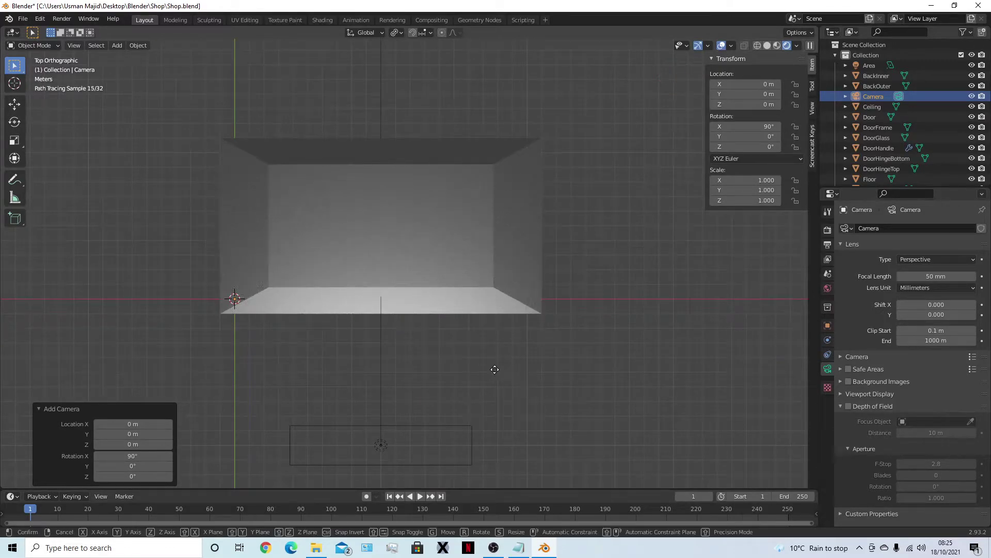
left_click(641, 385)
- Slide the camera along Y to −11 m and look through it
key("g")
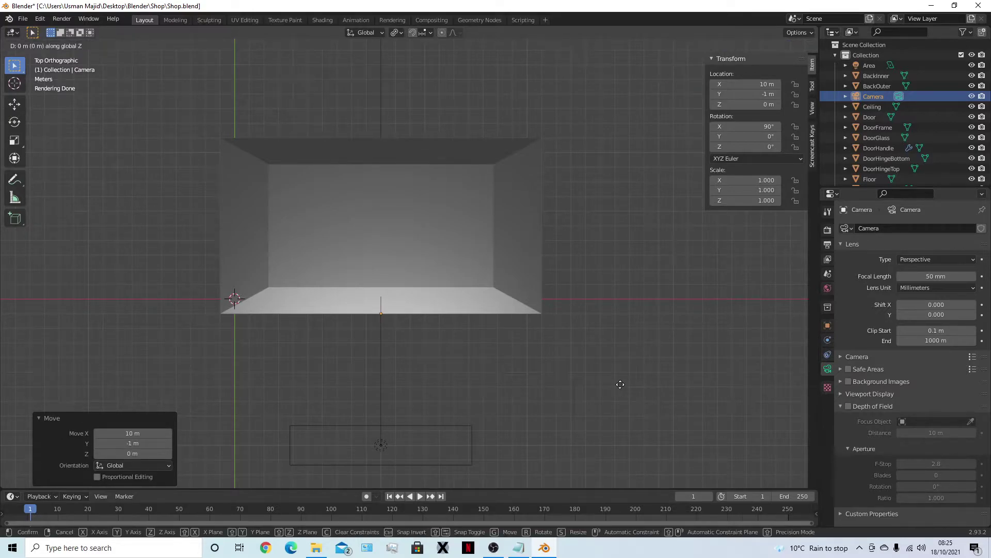
key("z")
key("Escape")
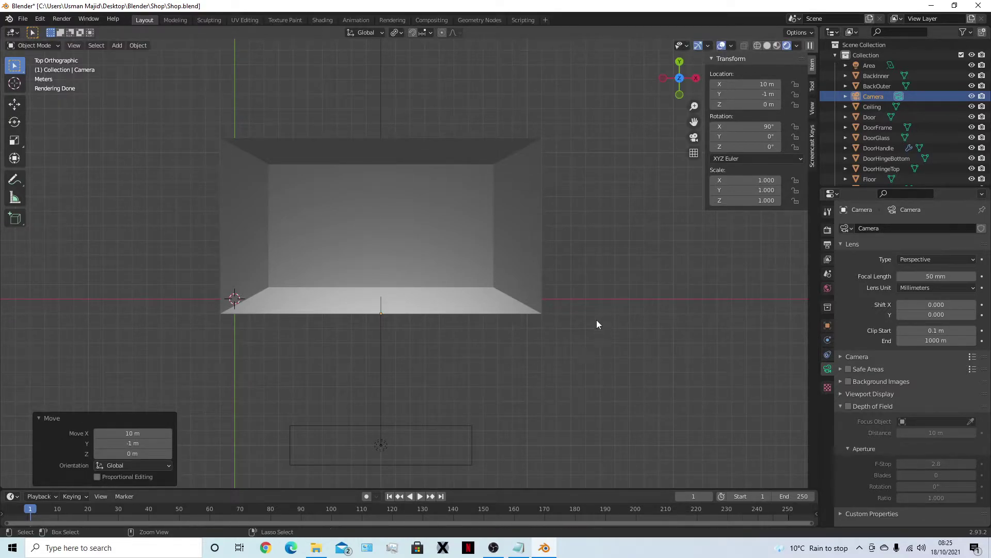
middle_click_drag(596, 320, 610, 264)
scroll(610, 264, "down", 2)
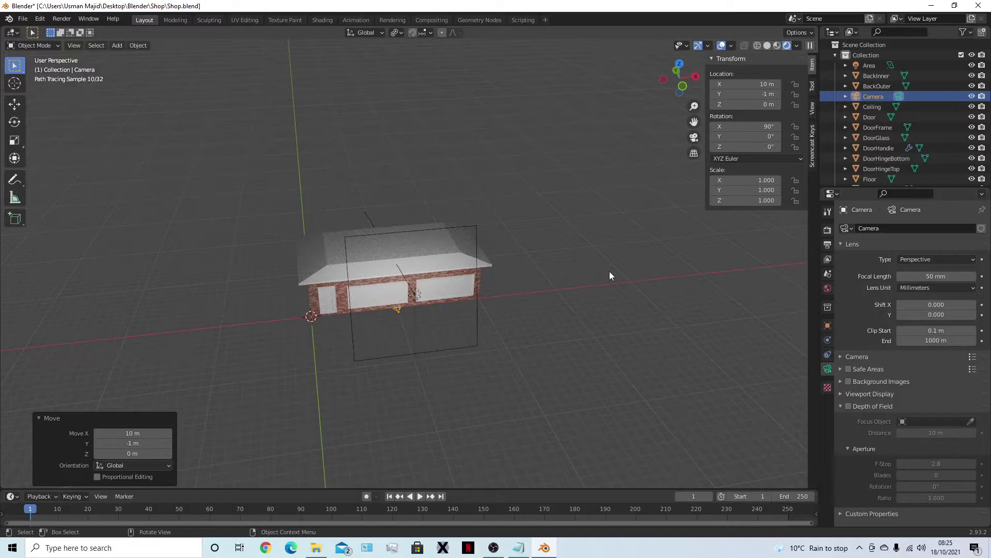
key("g")
key("y")
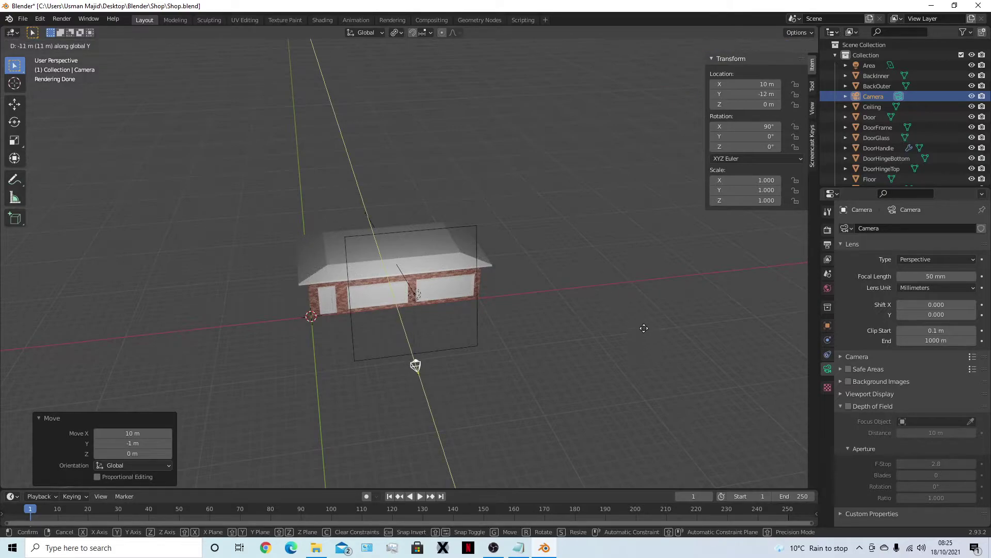
left_click(643, 324)
key("KP_0")
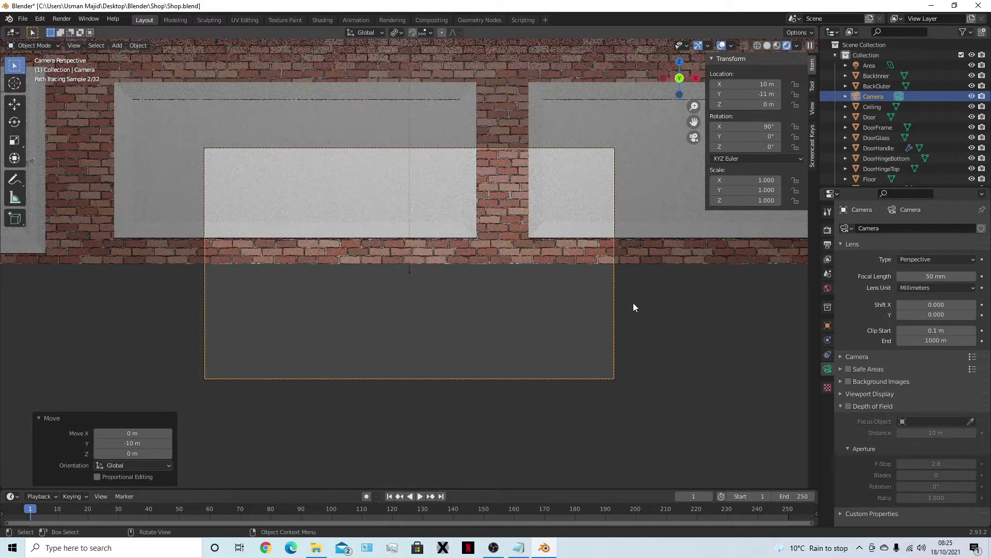
- Raise the camera vertically to Z 3 m
scroll(634, 305, "down", 3)
key("g")
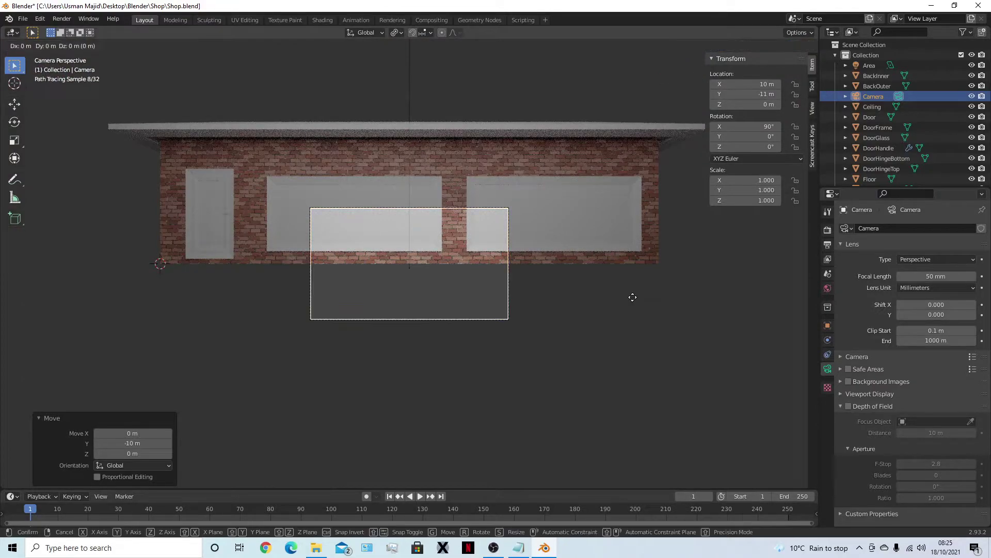
key("z")
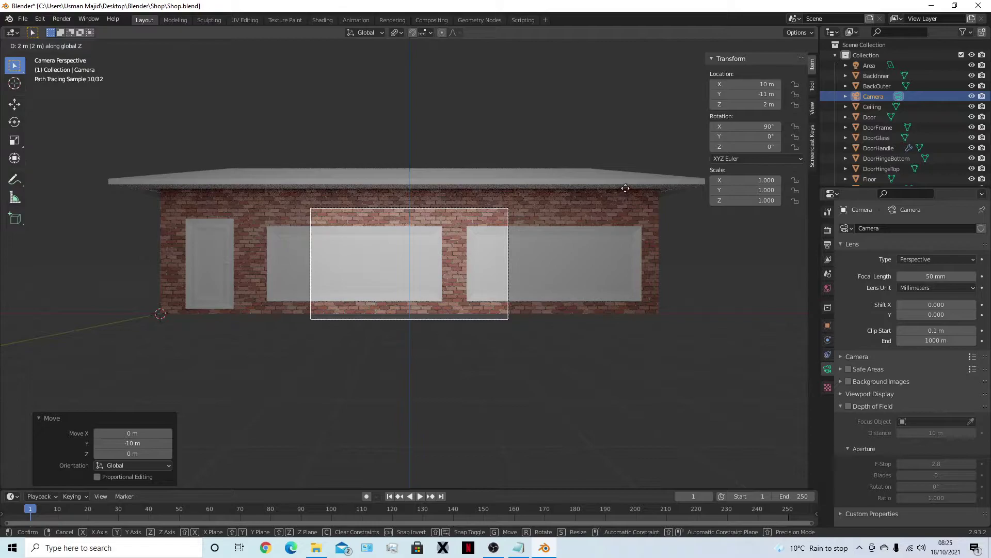
left_click(625, 168)
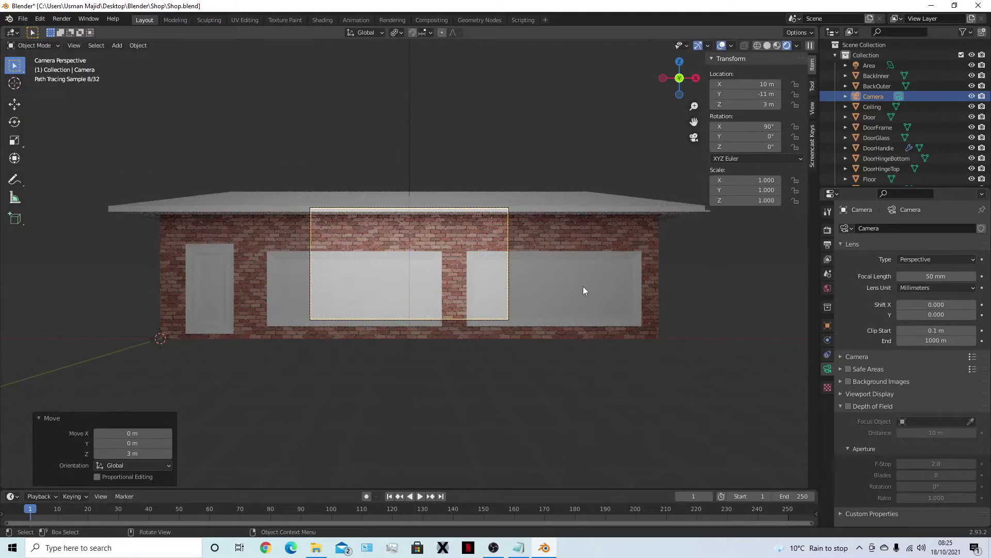
- Move the camera back along Y to −32 m and check the camera view
key("g")
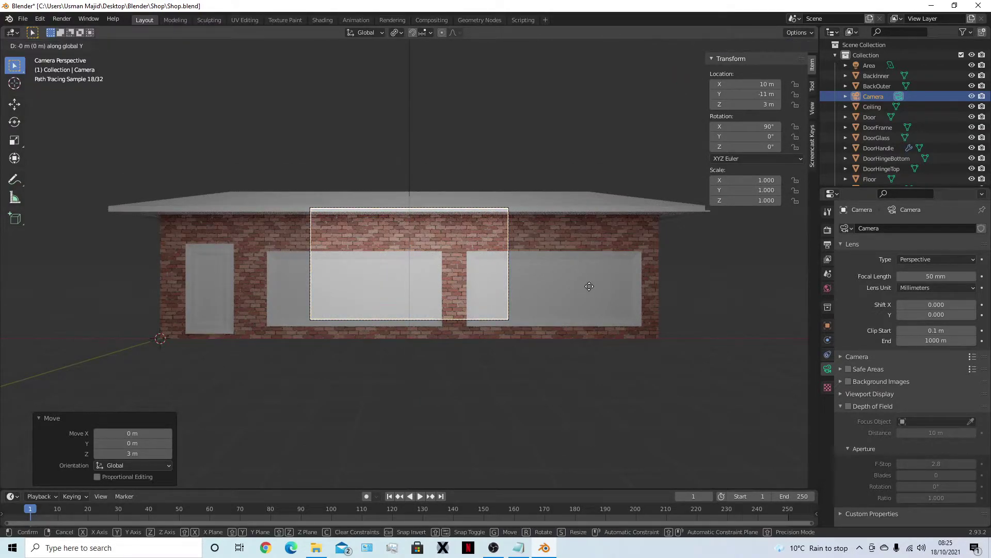
key("y")
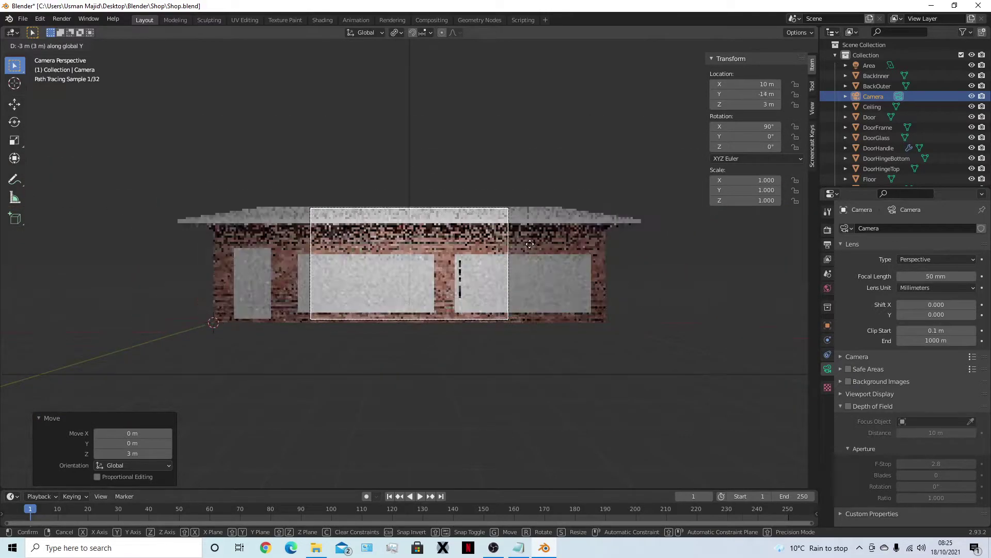
left_click(388, 182)
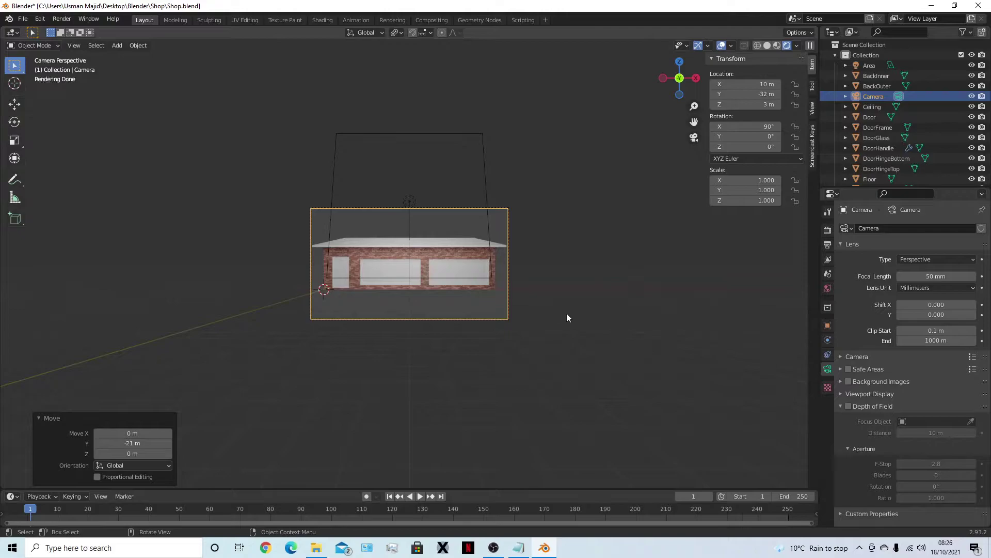
middle_click_drag(565, 313, 675, 330)
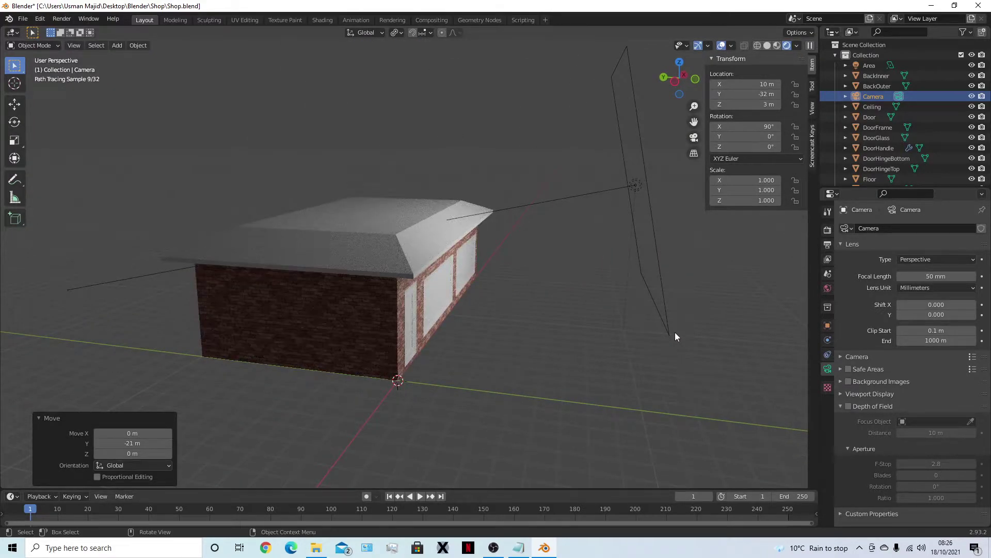
key("KP_0")
scroll(547, 312, "up", 8)
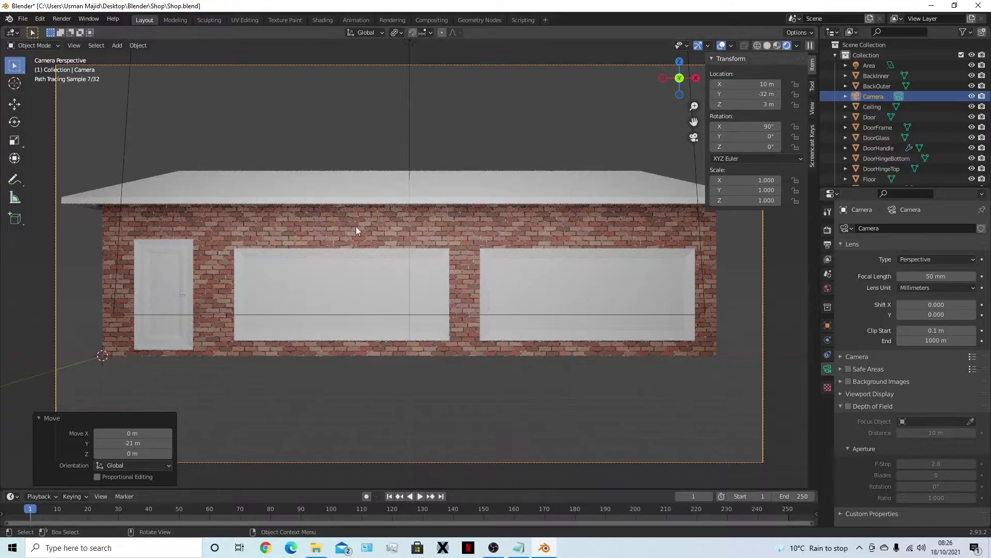
middle_click_drag(356, 230, 591, 321)
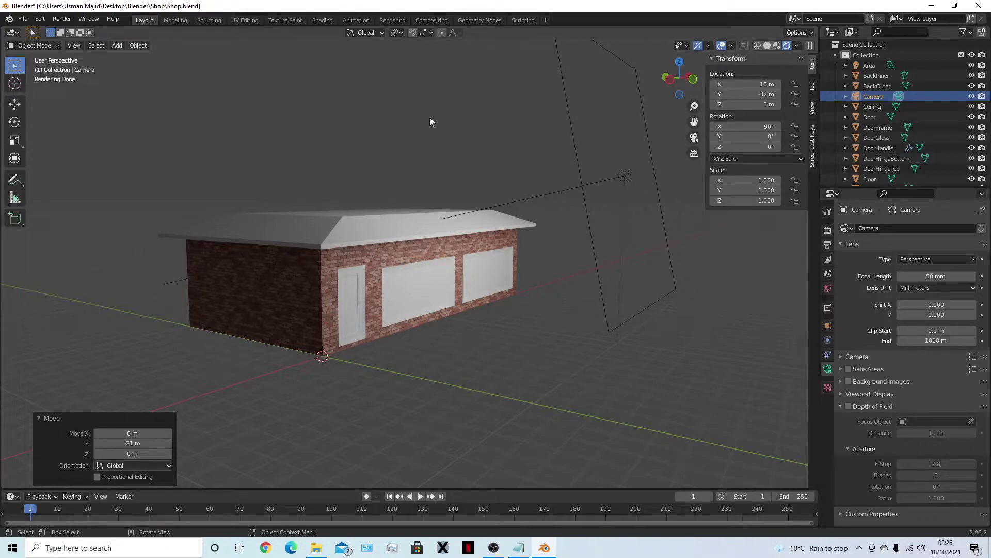
- Select the door glass panel and hide everything else to isolate it
left_click(352, 307)
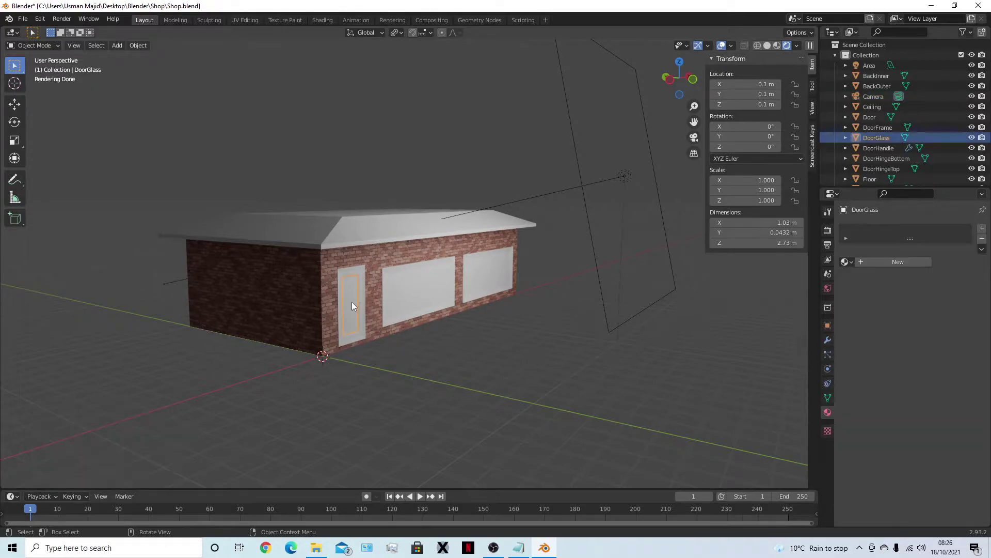
mouse_move(555, 231)
middle_mouse_down()
mouse_move(618, 315)
mouse_move(604, 310)
middle_mouse_up()
scroll(310, 271, "up", 5)
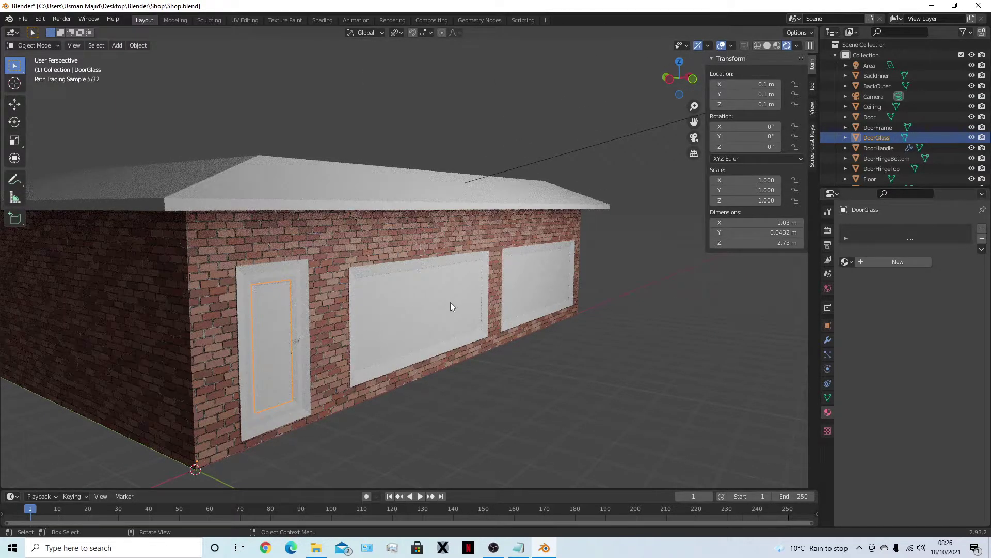
key("Tab")
scroll(382, 306, "up", 3)
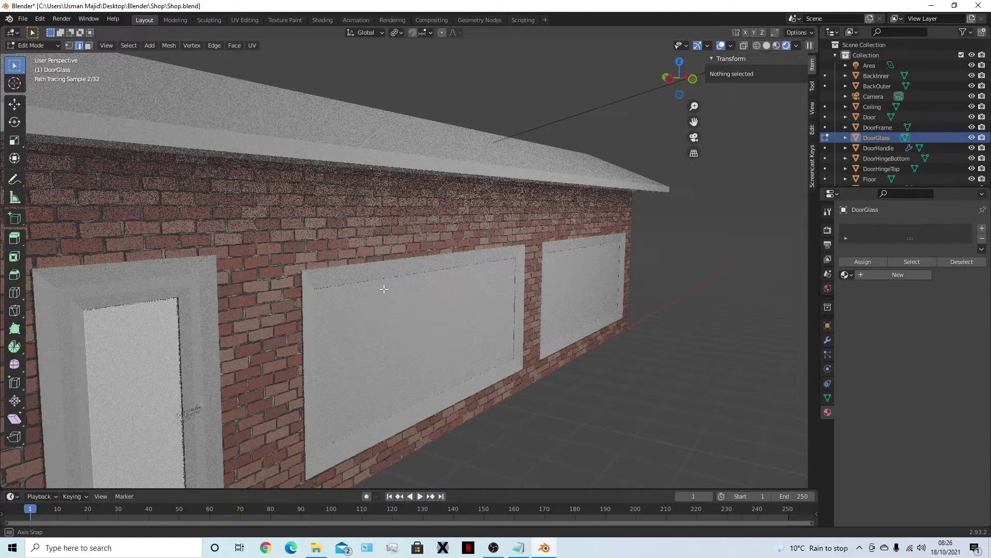
key("Tab")
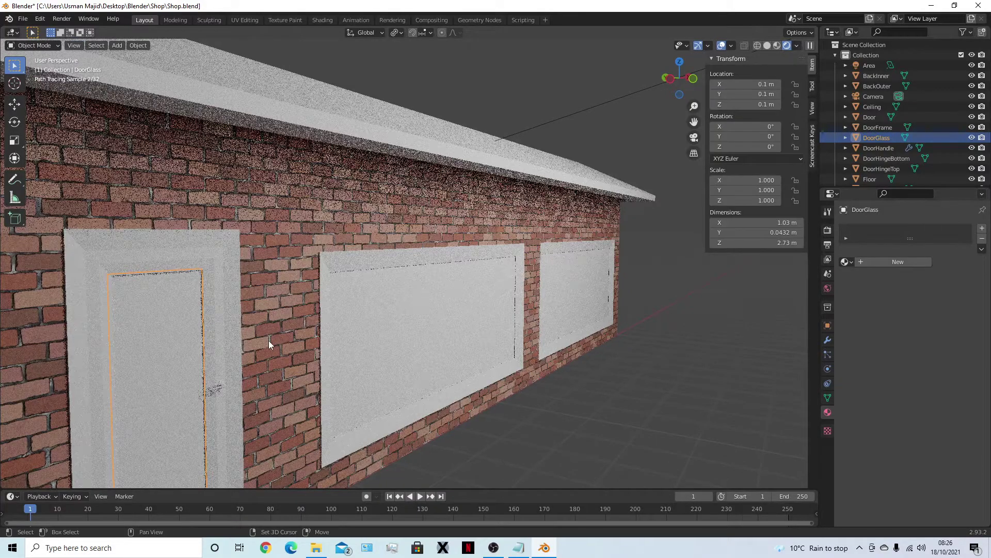
key("shift+h")
middle_click_drag(275, 333, 330, 334)
- Select the door glass face in Edit Mode, then return to Object Mode
key("Tab")
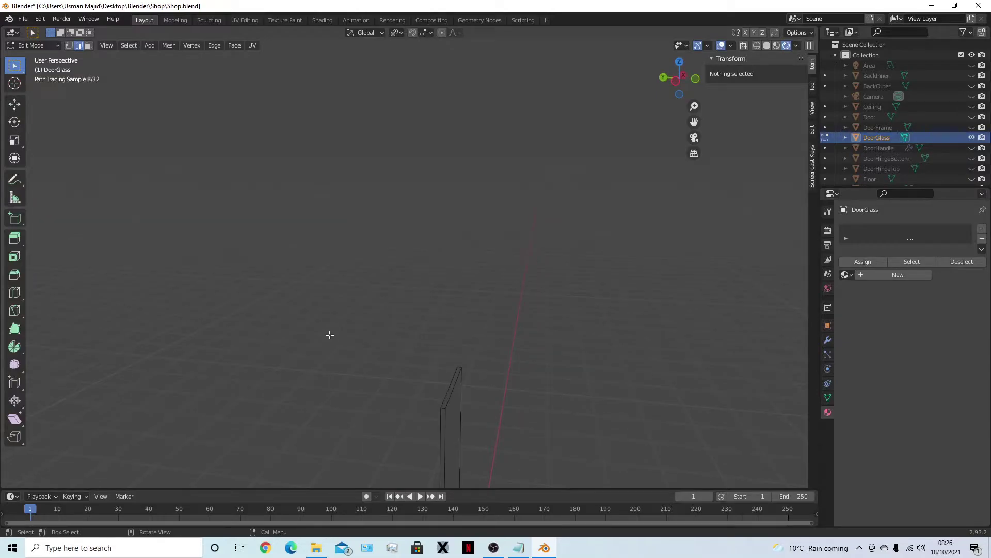
key("1")
left_click_drag(439, 397, 459, 410)
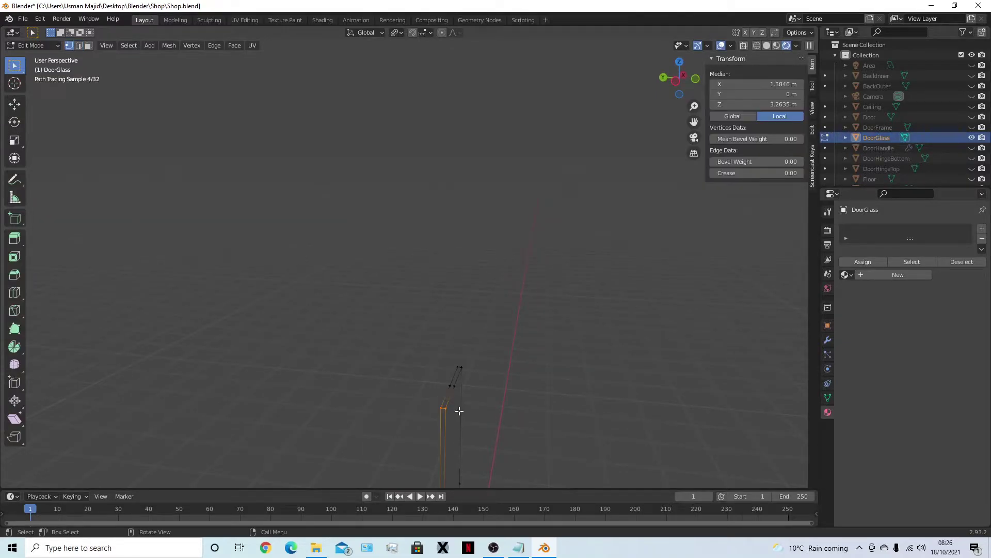
key("3")
left_click(450, 395)
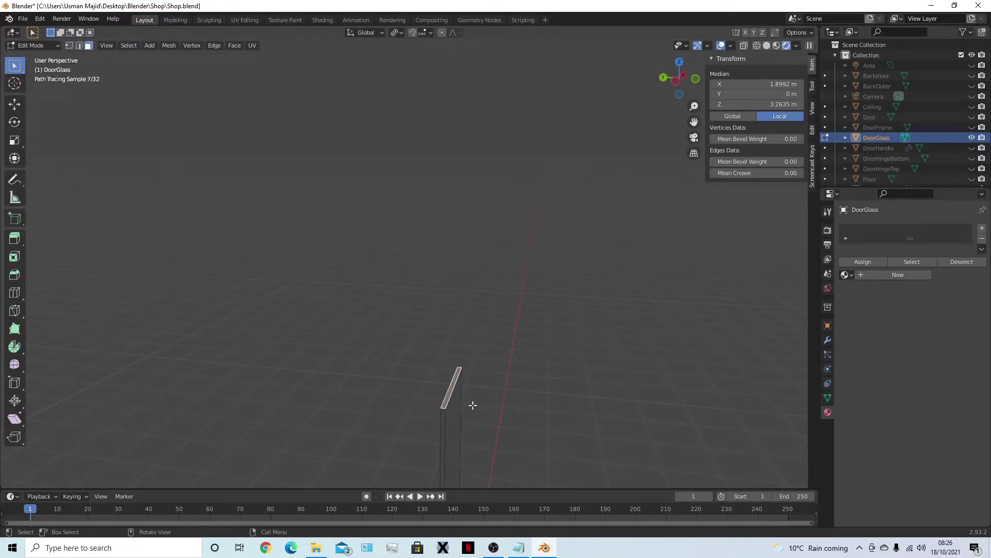
mouse_move(480, 404)
middle_mouse_down()
mouse_move(480, 358)
mouse_move(480, 399)
middle_mouse_up()
key("Tab")
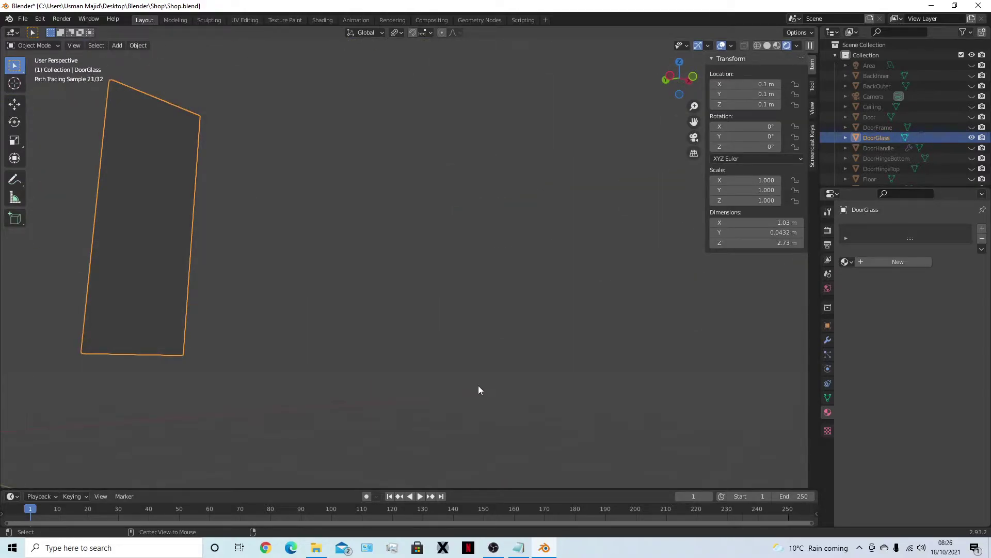
- Unhide all shop objects and reselect the door glass panel
key("alt+h")
key("alt+a")
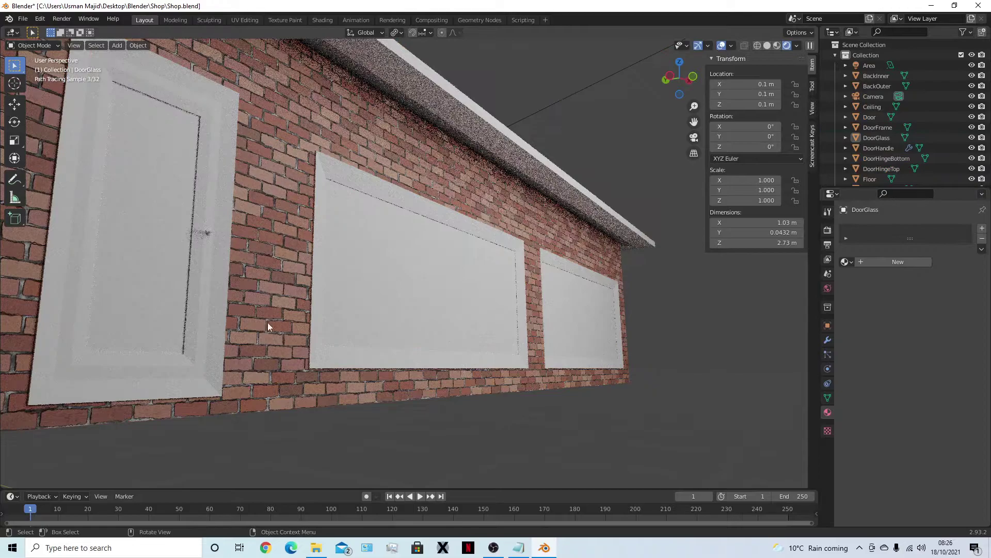
left_click(164, 267)
middle_click_drag(413, 333, 374, 349)
scroll(373, 350, "down", 5)
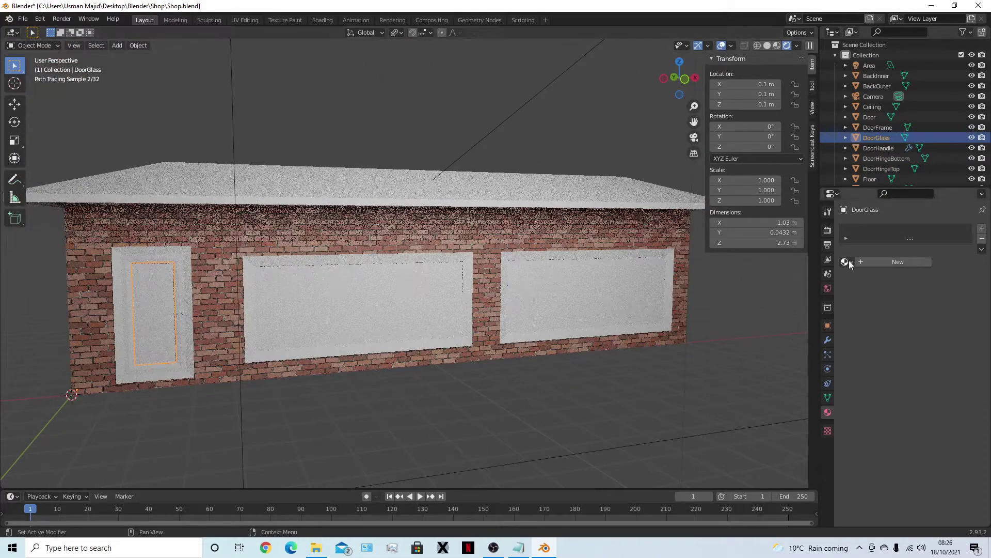
- Create a new material for the door glass named Glass
left_click(870, 262)
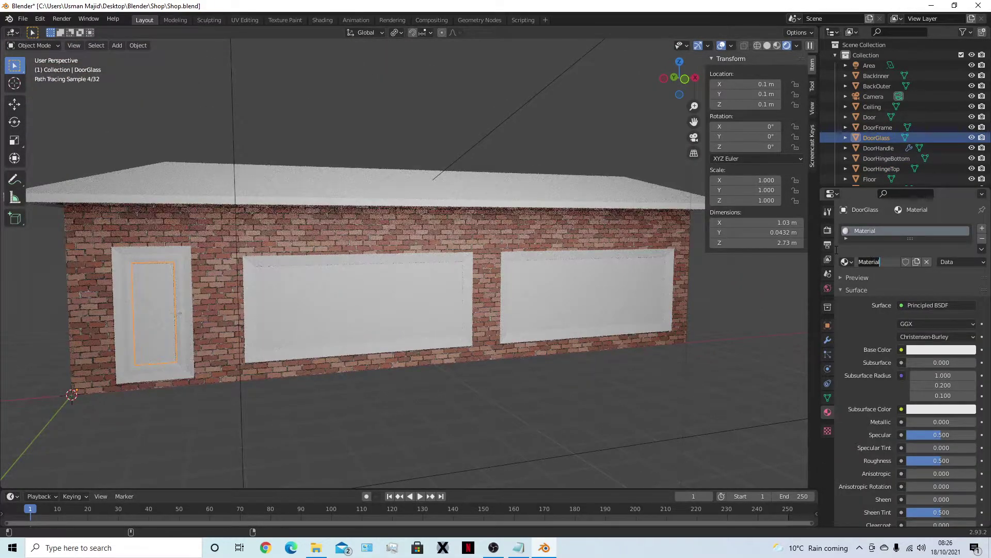
double_click(878, 261)
type("Glass")
key("Return")
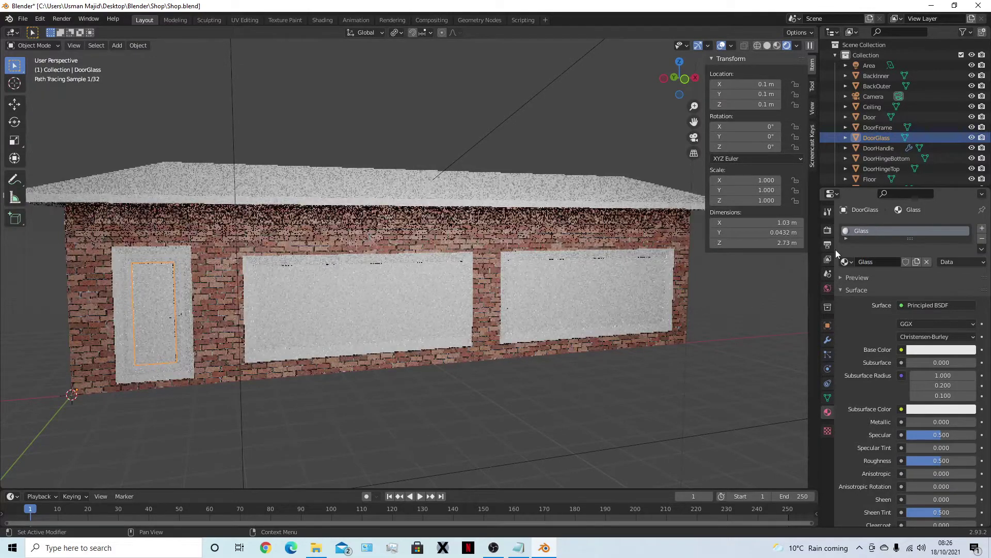
- Assign the Glass material to the shop windows and reselect the door glass
left_click(426, 288)
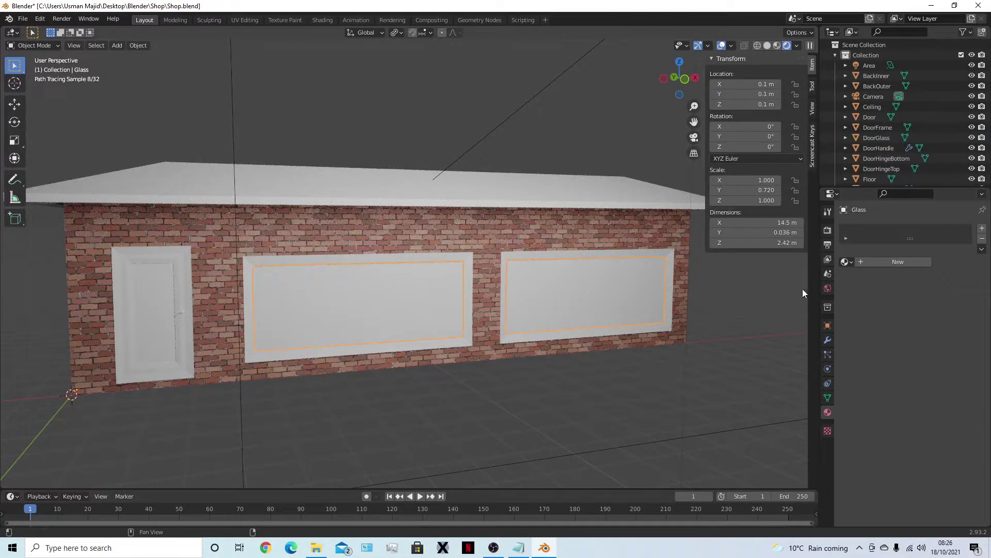
left_click(847, 261)
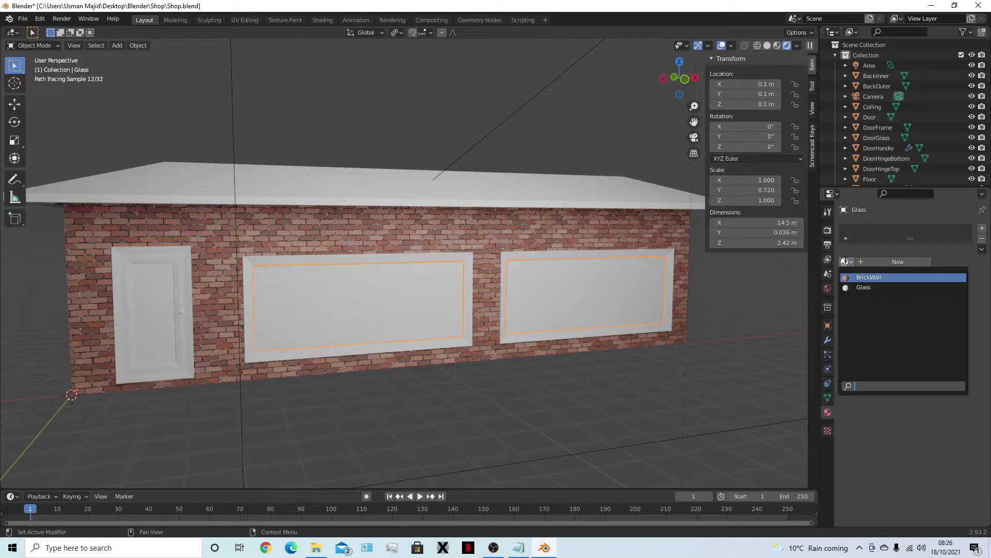
left_click(852, 287)
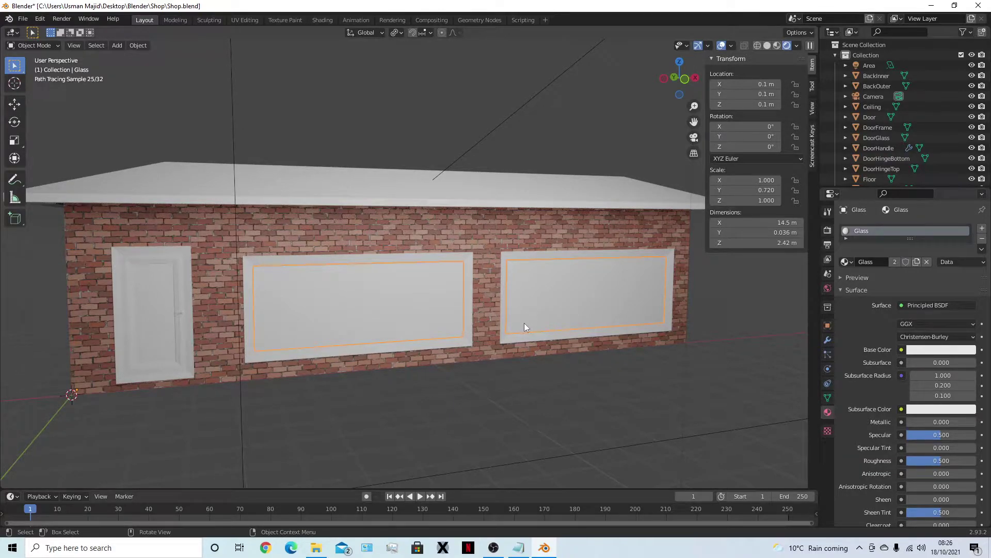
left_click(159, 307)
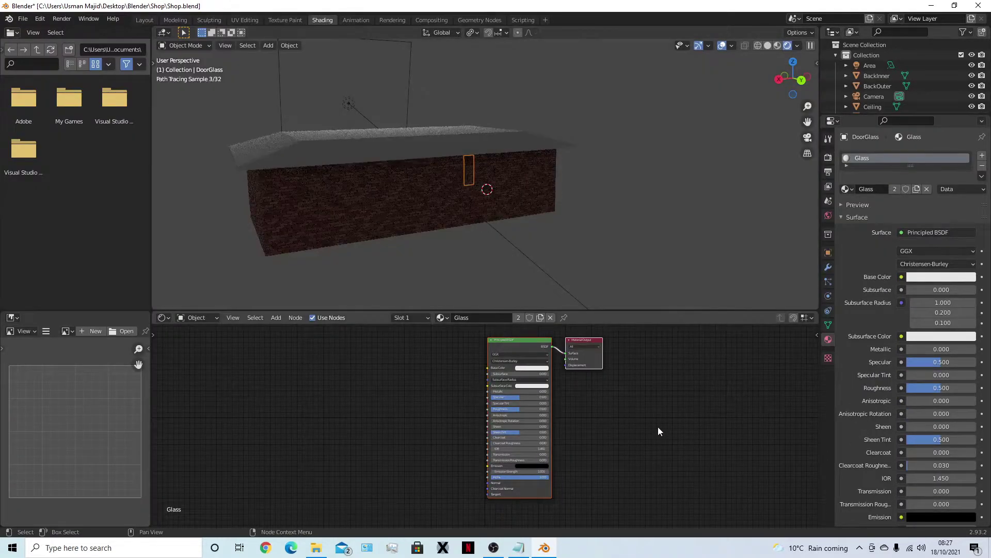
- Delete the Principled BSDF node and add a Glass BSDF node via search
scroll(649, 410, "up", 3)
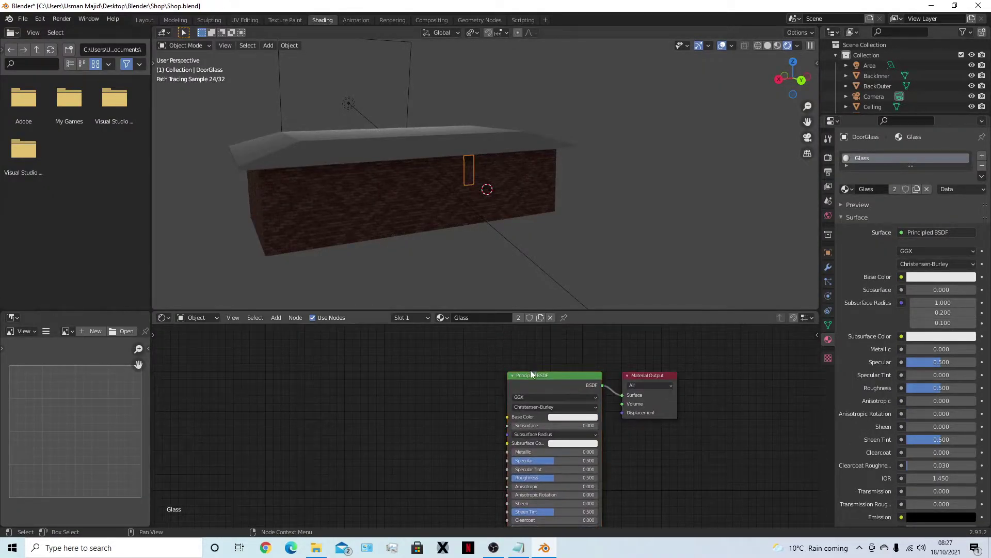
key("x")
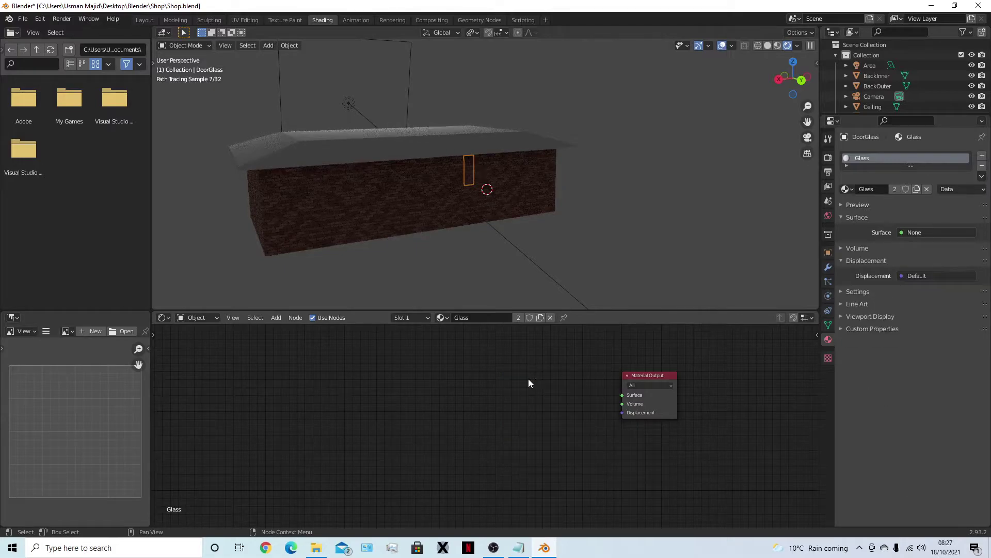
key("shift+a")
left_click(454, 406)
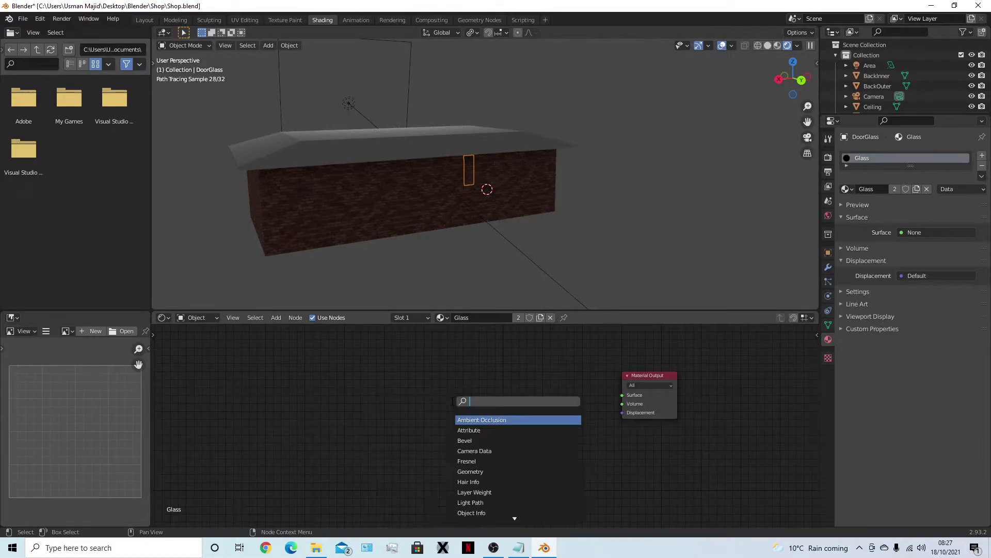
type("glass")
key("Return")
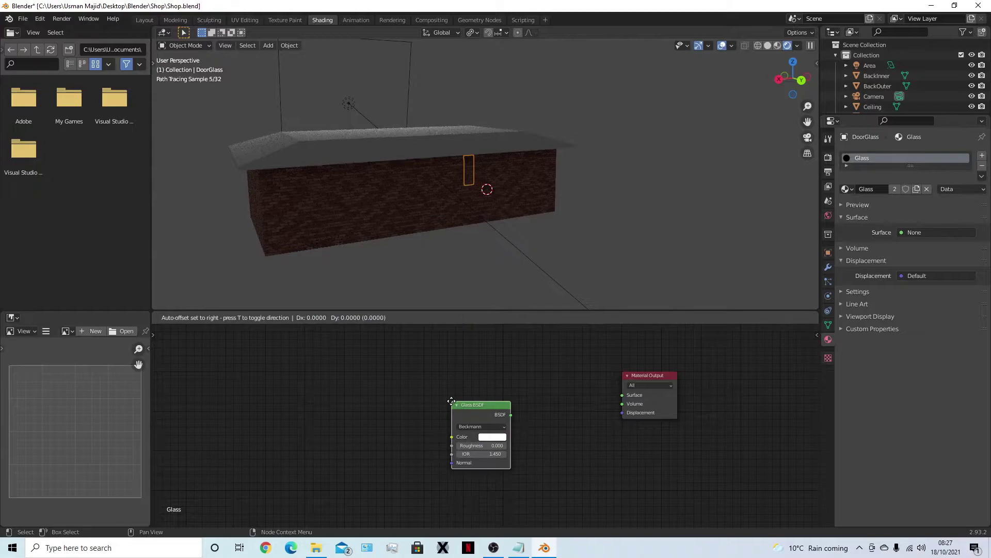
- Place the Glass BSDF beside Material Output and link it to the Surface input
left_click(515, 397)
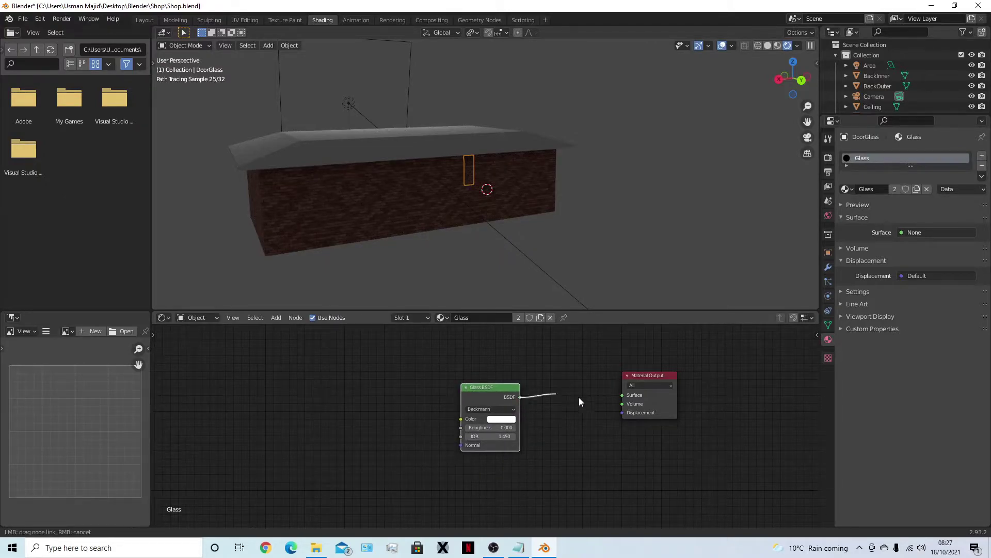
left_click_drag(620, 394, 622, 395)
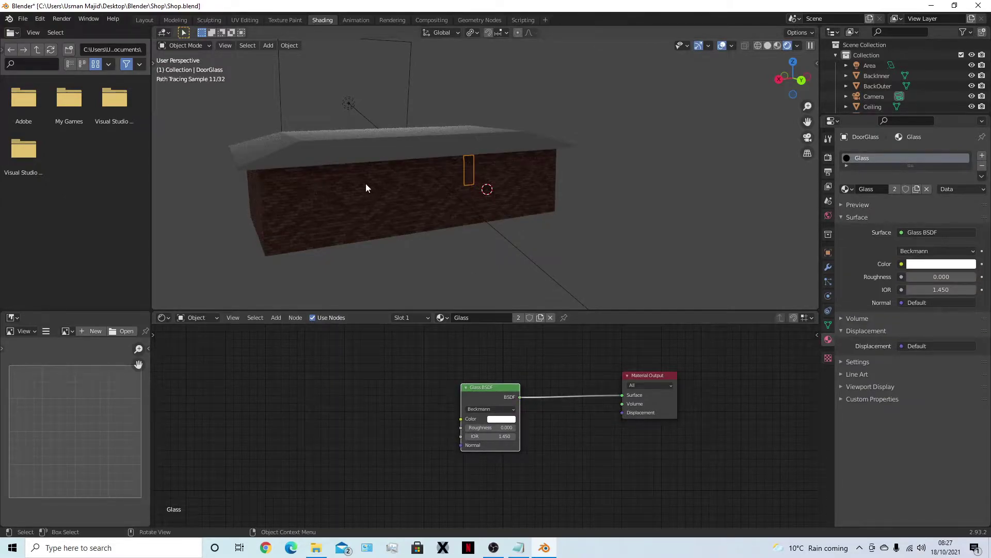
middle_click_drag(365, 184, 517, 189)
scroll(516, 189, "up", 6)
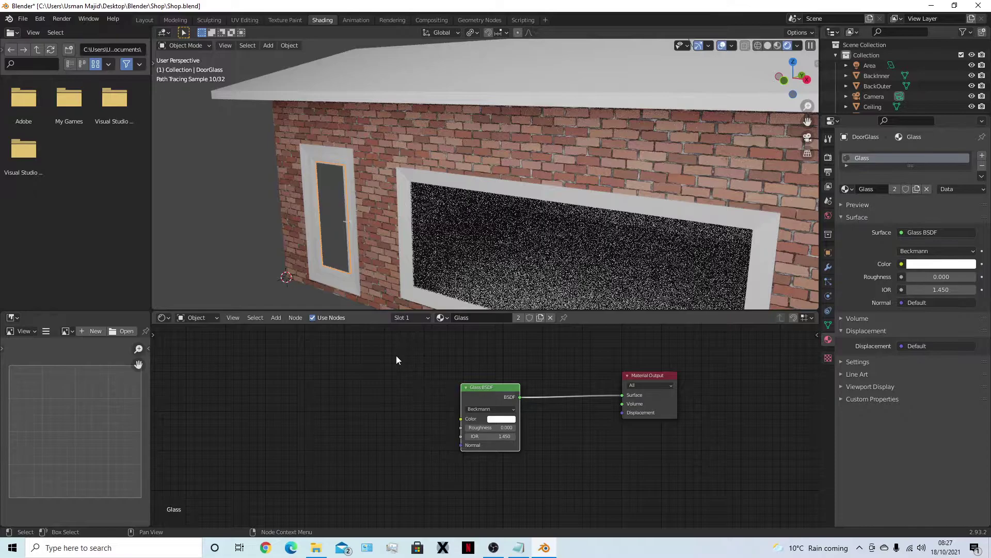
scroll(404, 240, "up", 3)
middle_click_drag(435, 228, 426, 248)
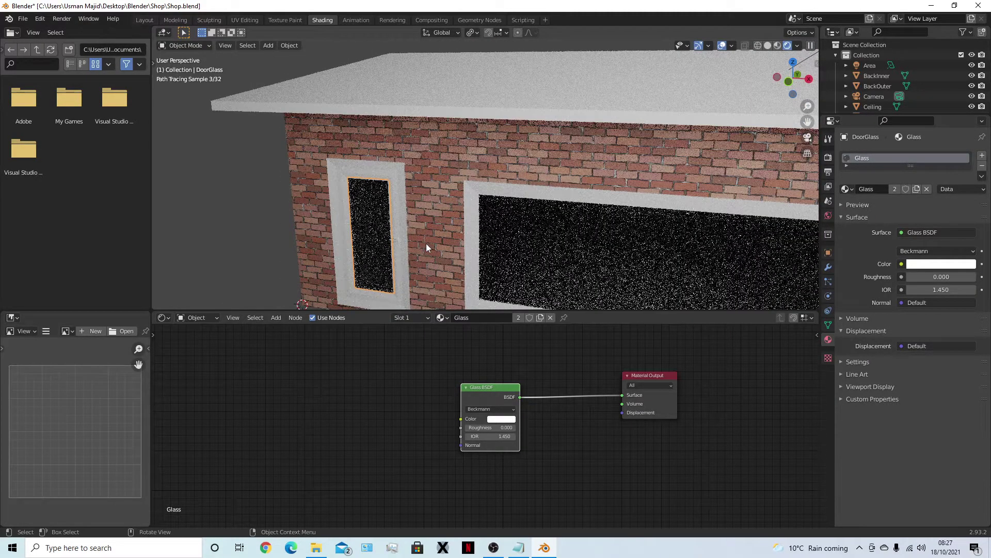
- Switch to Layout, view the door frame, and select the front outer brick wall
left_click(141, 21)
scroll(376, 286, "up", 6)
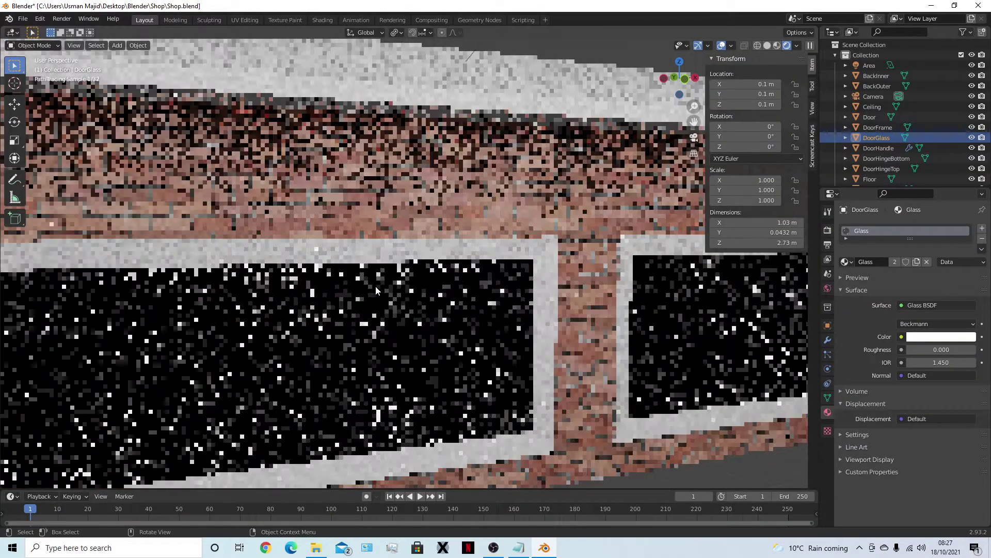
middle_click_drag(390, 298, 445, 292)
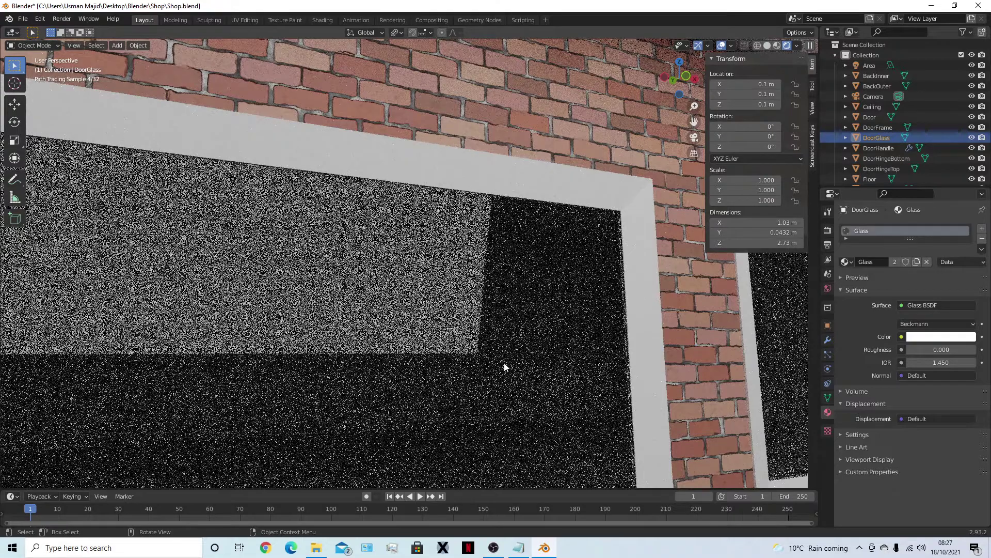
scroll(505, 367, "down", 6)
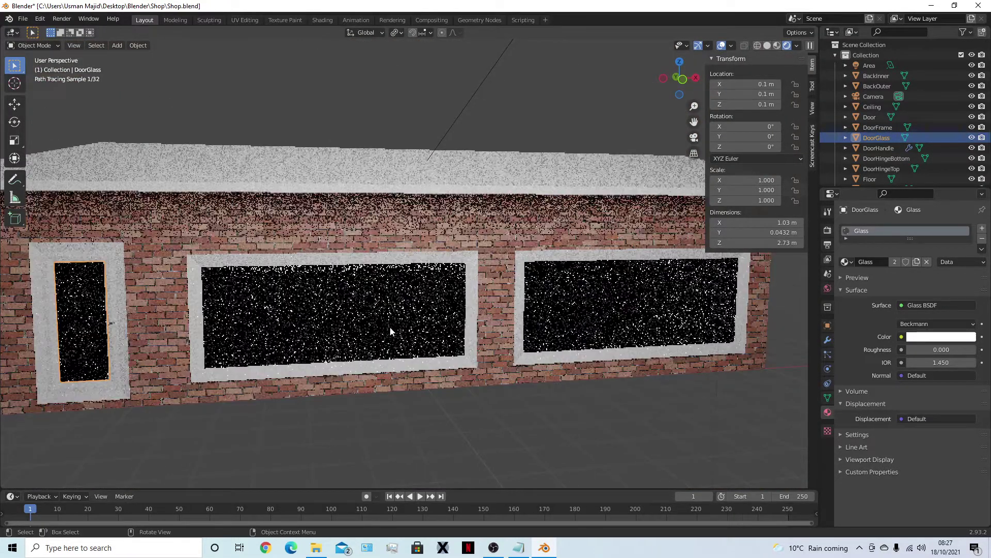
left_click(495, 361)
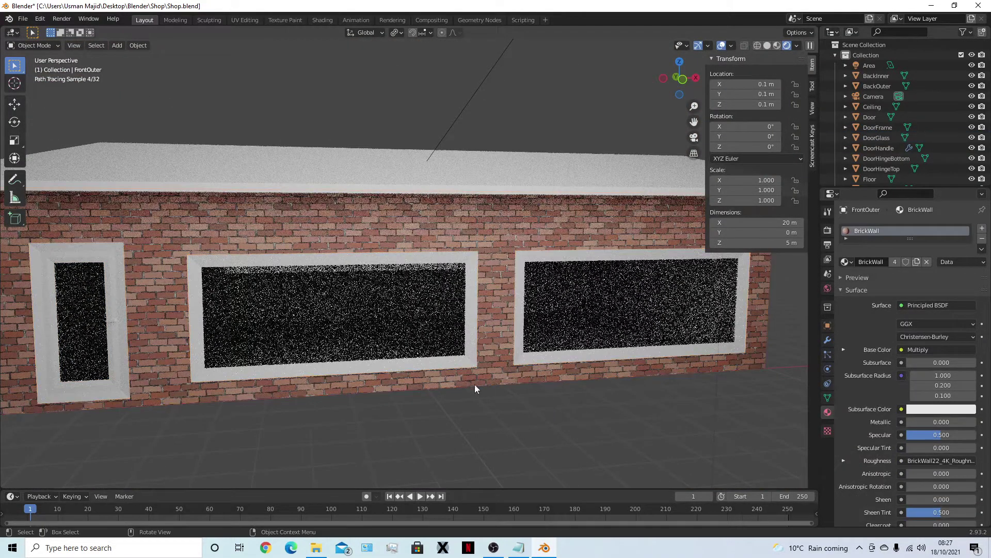
scroll(458, 382, "up", 6)
scroll(404, 373, "up", 4)
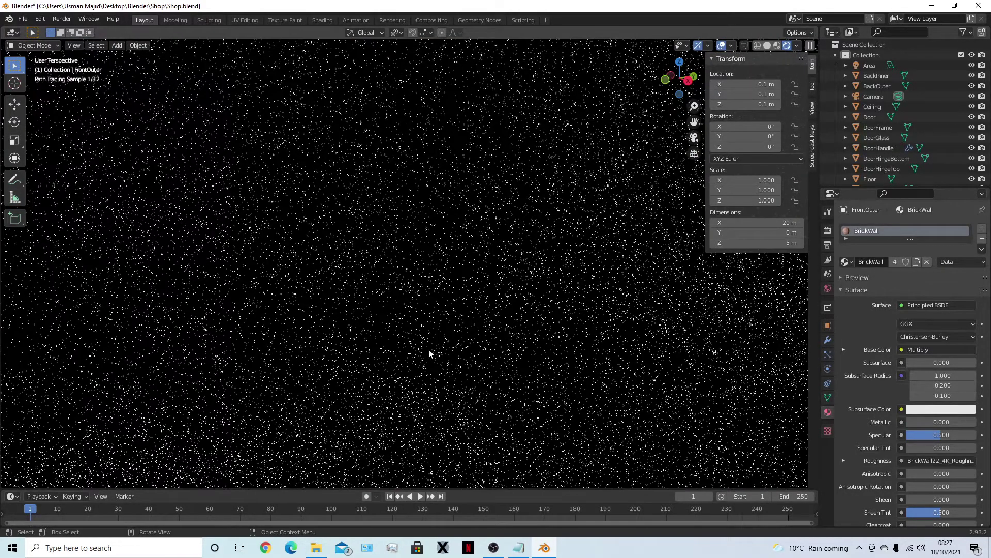
- Switch the viewport to Material Preview and select the front inner wall, then the Windows object
left_click(778, 46)
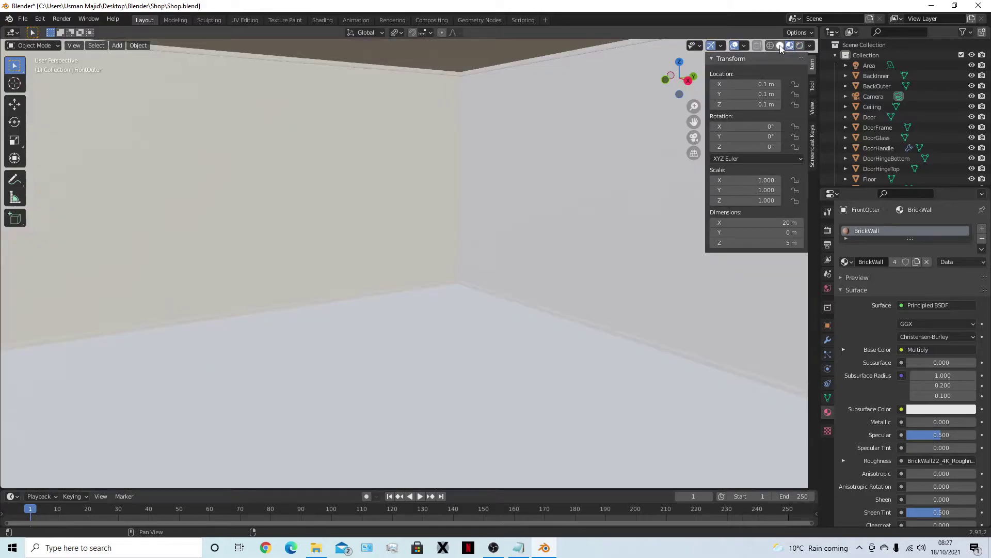
scroll(396, 312, "down", 5)
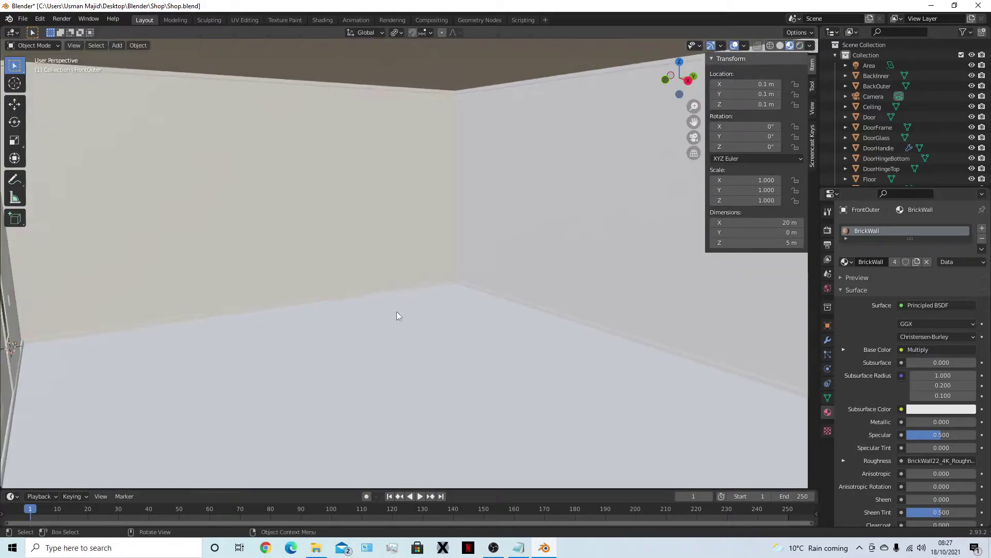
middle_click_drag(399, 311, 336, 285)
left_click(372, 259)
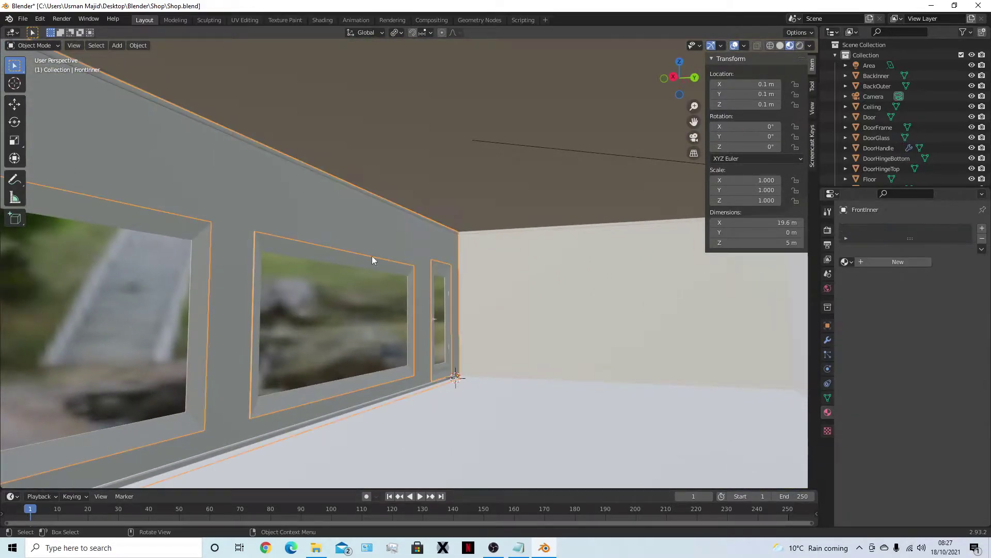
middle_click_drag(381, 199, 312, 278)
left_click(504, 271)
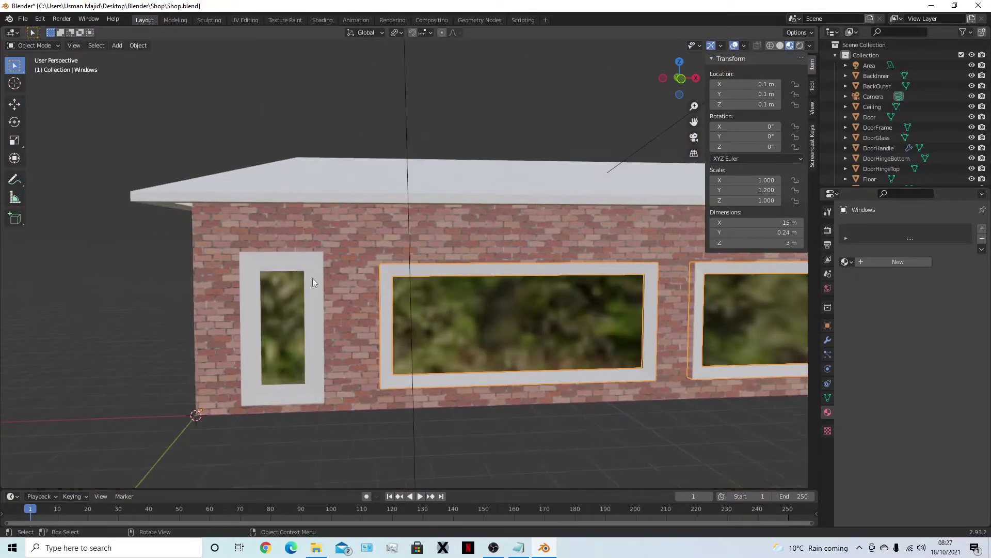
- Select the door frame and turn the view to face it
left_click(305, 256)
scroll(306, 303, "up", 3)
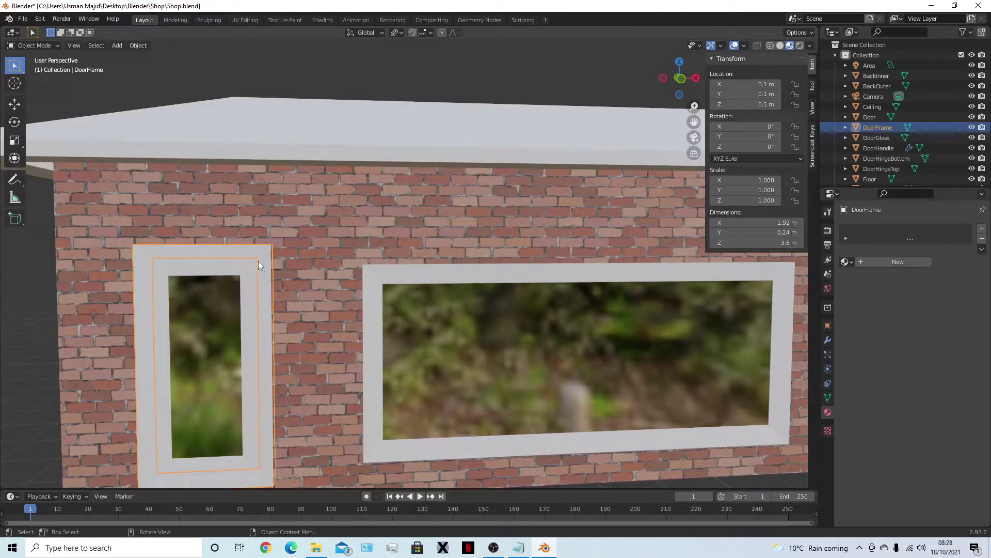
middle_click_drag(525, 352, 480, 338)
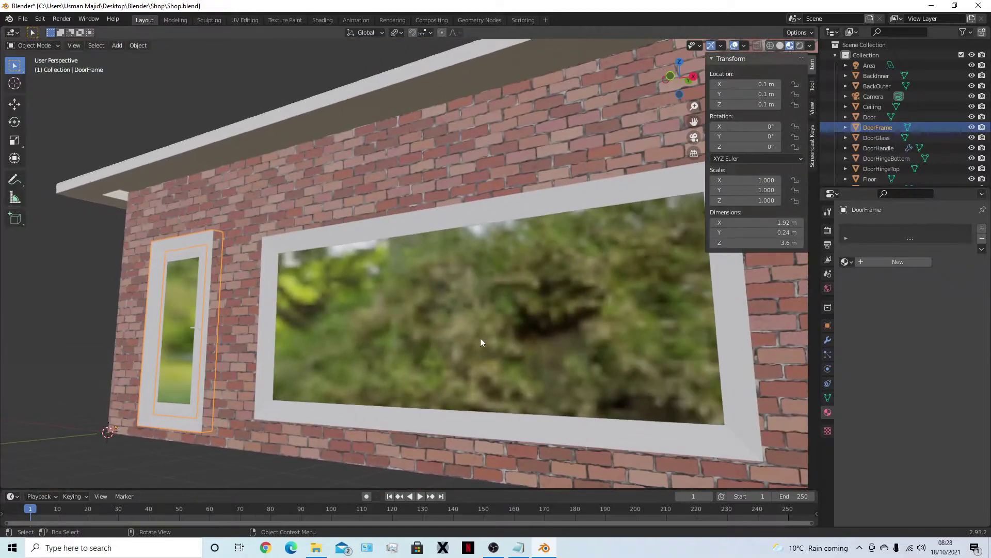
middle_click_drag(265, 267, 380, 324)
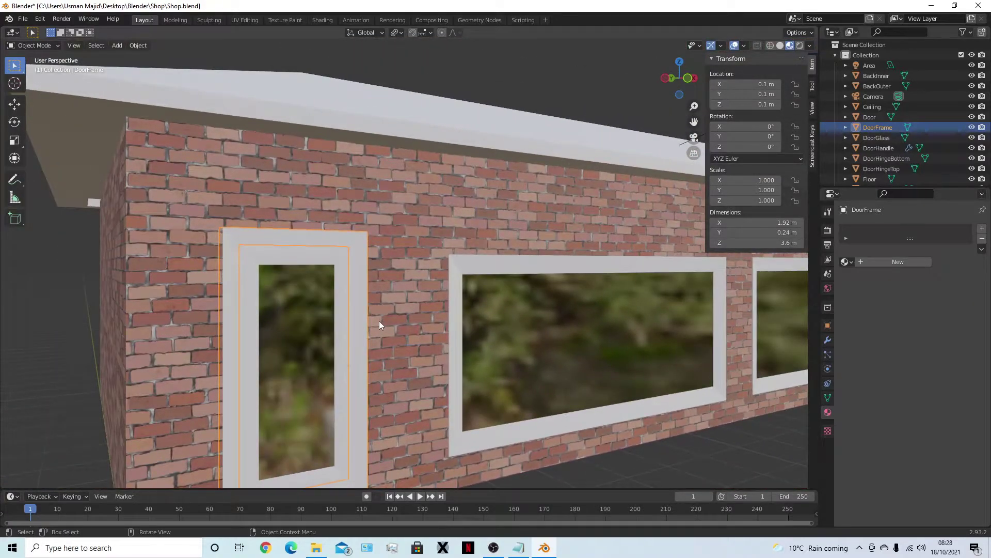
- Create a new material FramePlasticMaterial on the DoorFrame and view its nodes in Shading
left_click(847, 262)
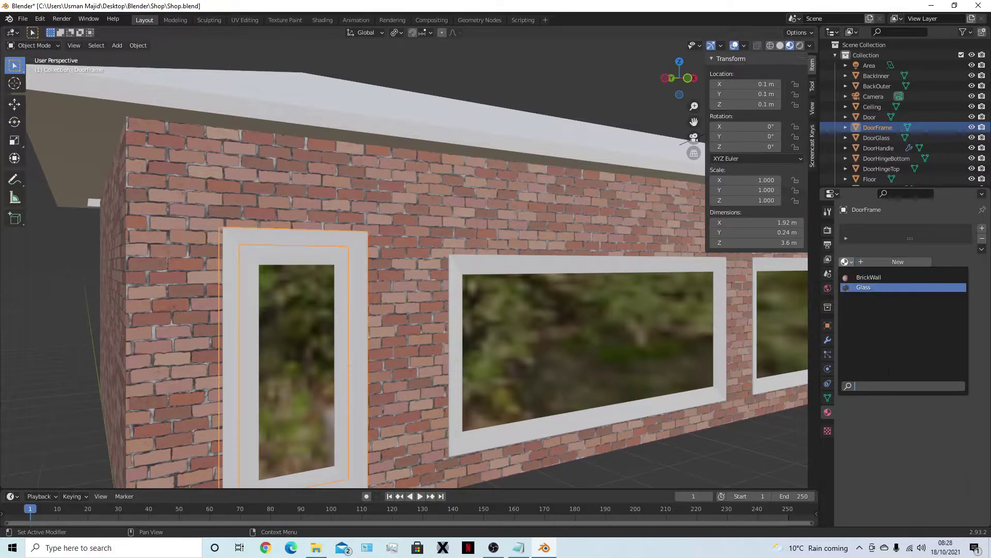
left_click(891, 262)
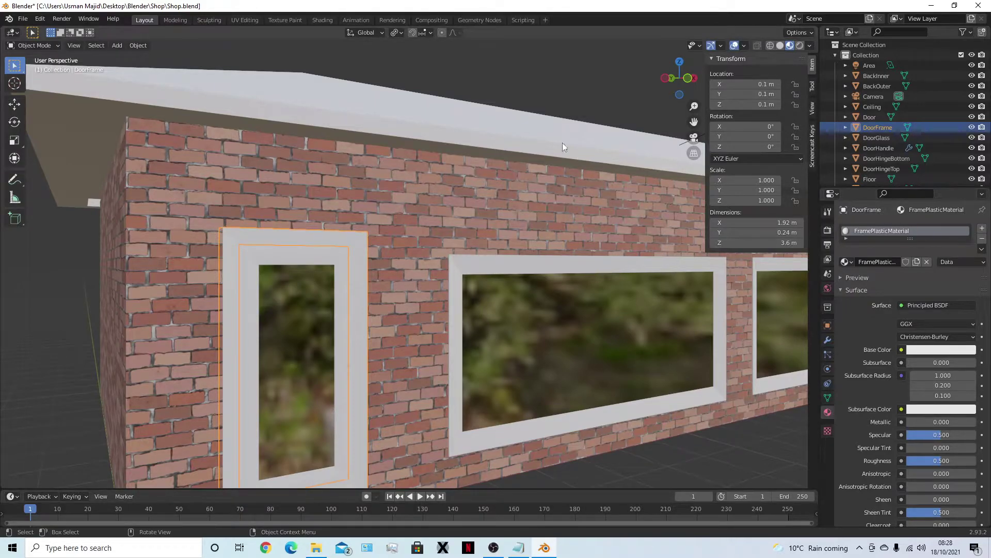
left_click(328, 19)
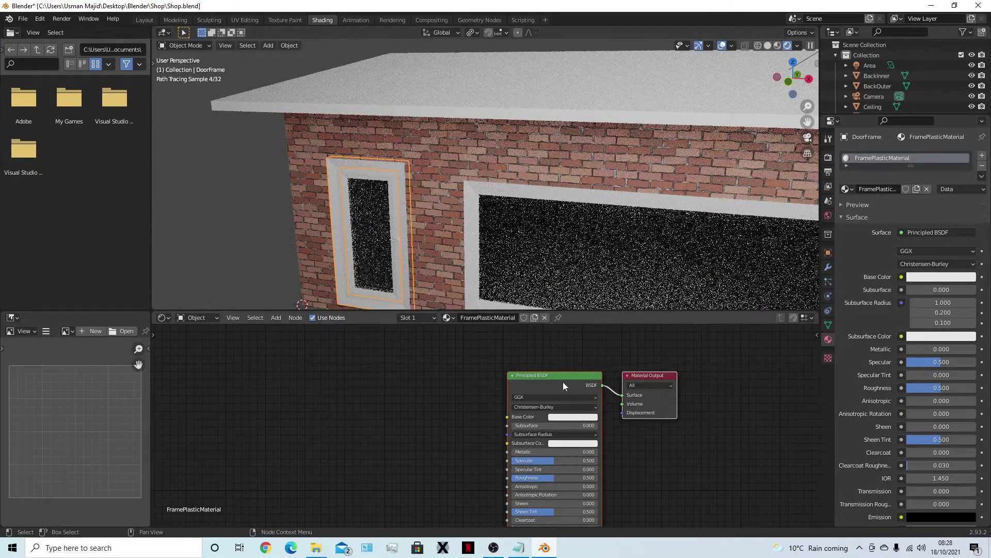
- Add an Image Texture node to the left of the Principled BSDF
scroll(426, 384, "left", 5)
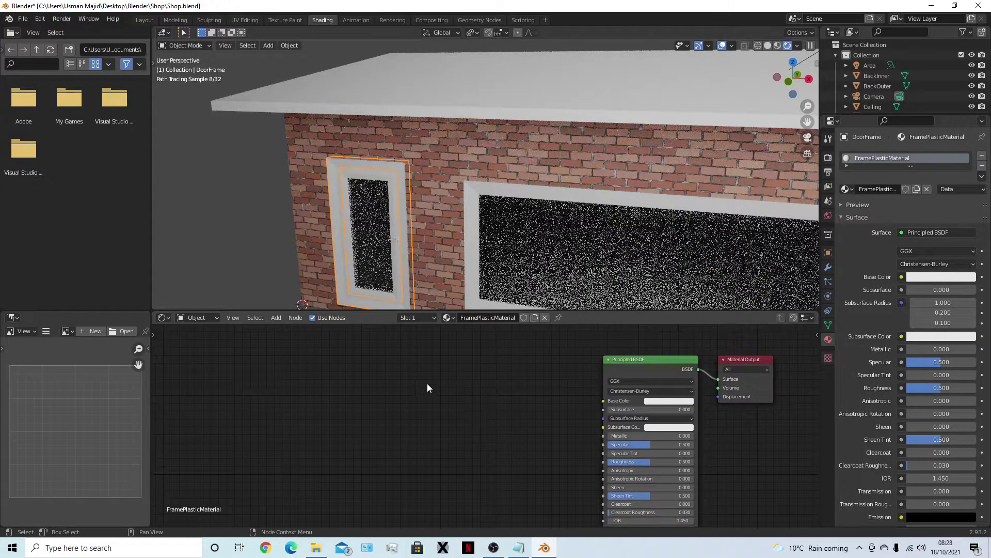
key("shift+a")
left_click(374, 386)
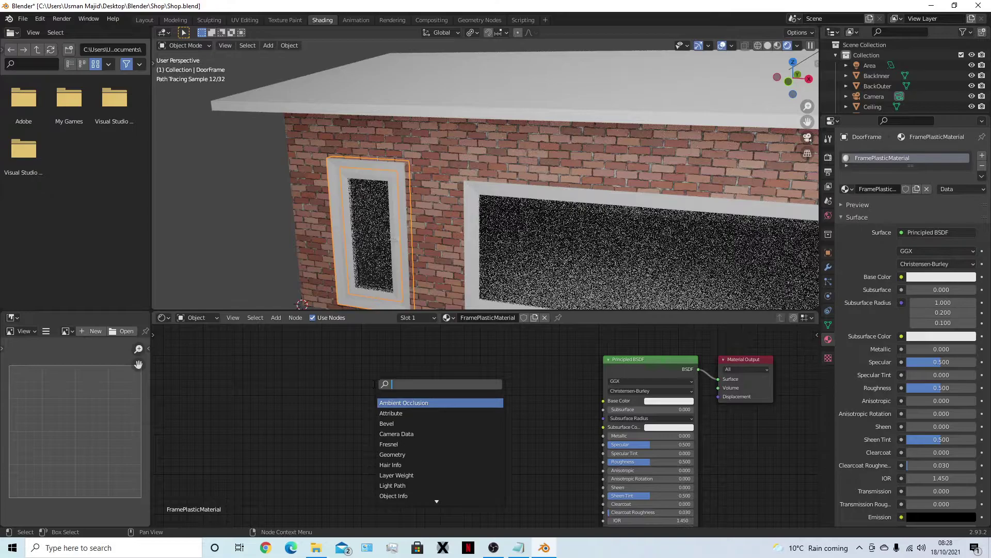
type("image")
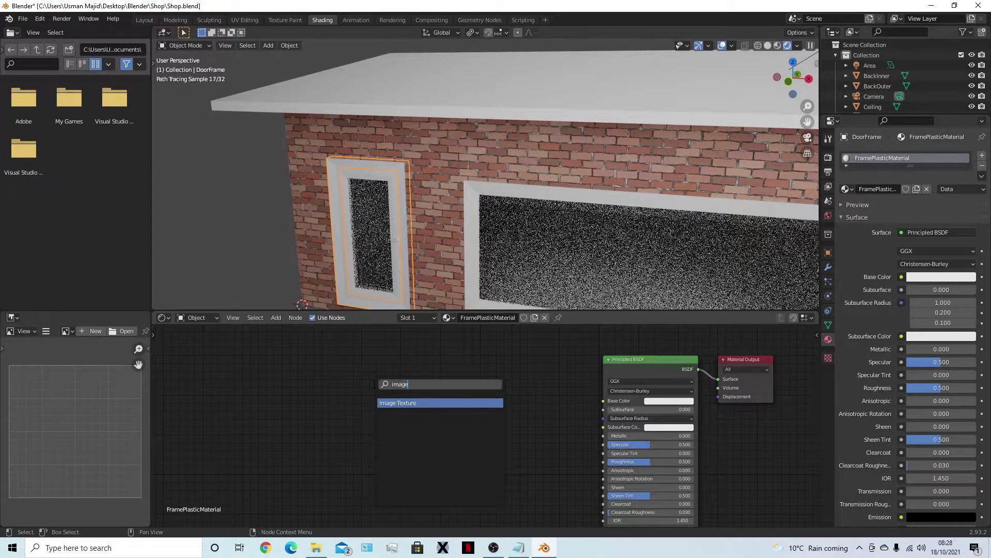
key("Return")
left_click(372, 375)
middle_click_drag(541, 436, 519, 396)
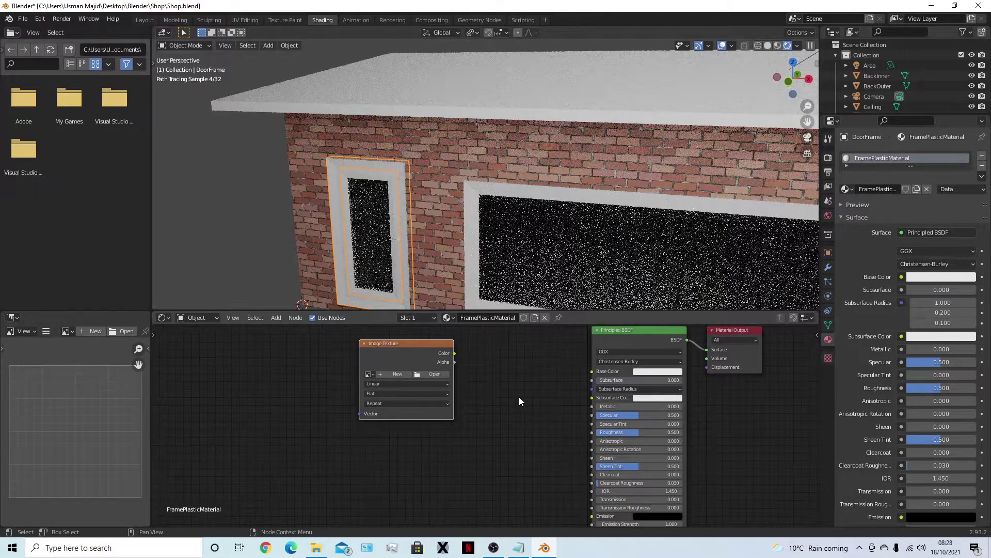
- Duplicate the Image Texture node three times to get four texture nodes
key("shift+d")
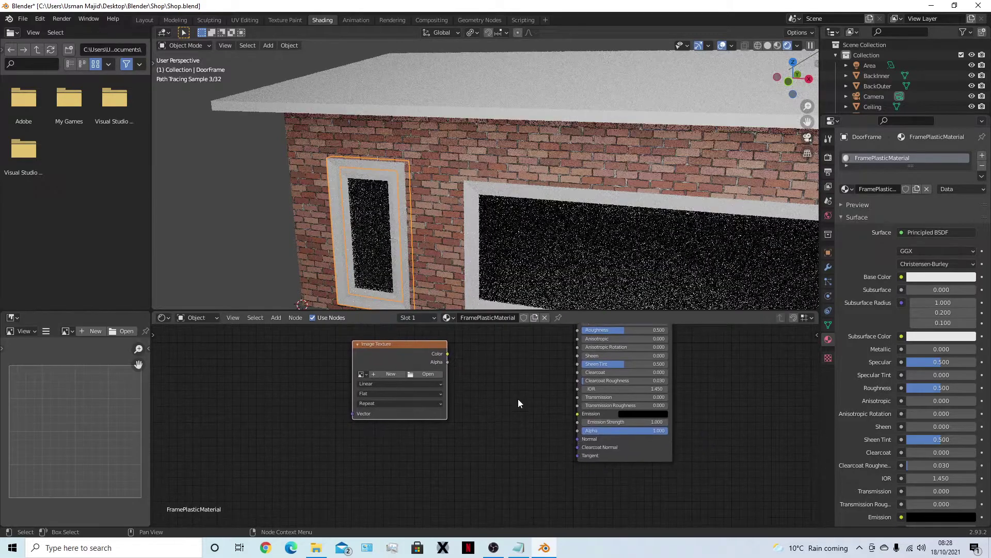
left_click(489, 382)
middle_click_drag(520, 466, 582, 440)
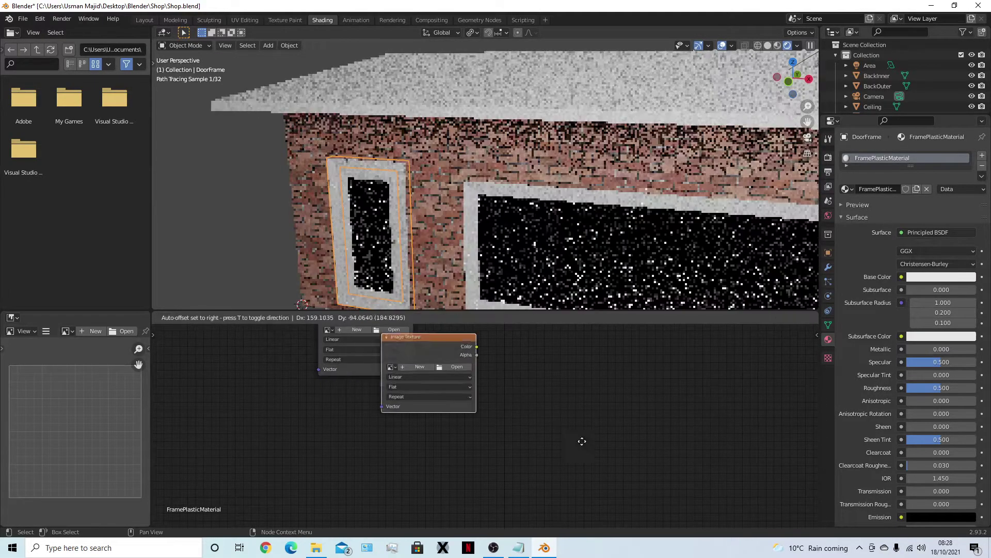
key("shift+d")
left_click(644, 469)
middle_click_drag(644, 469, 589, 471)
key("shift+d")
left_click(792, 385)
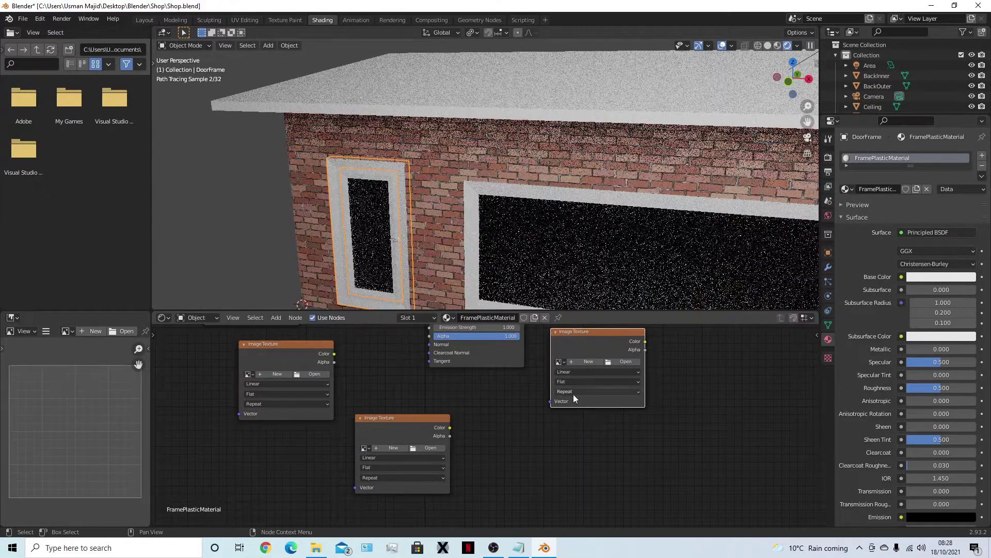
middle_click_drag(573, 395, 536, 392)
- Add a MixRGB node to the node tree
key("shift+a")
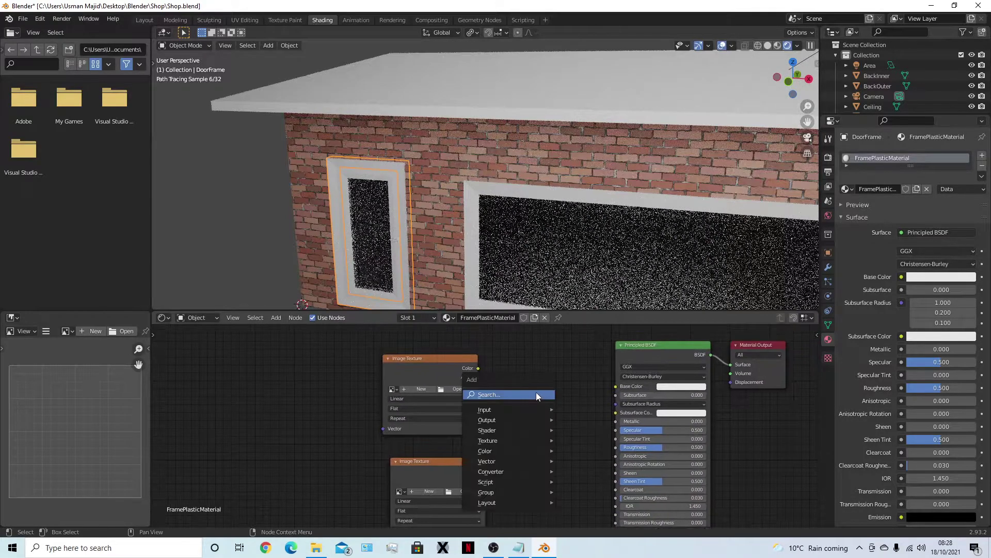
left_click(536, 392)
type("mix")
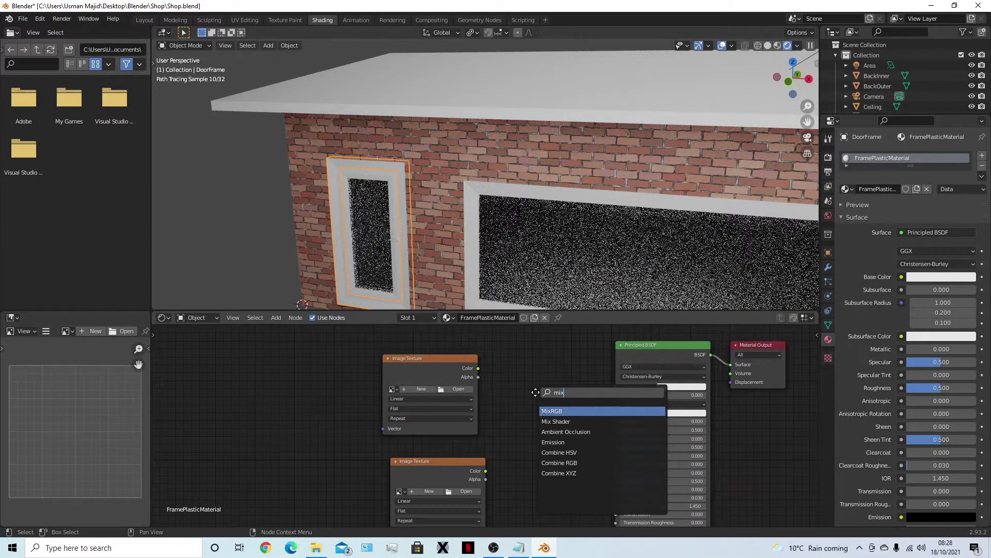
key("Return")
left_click(529, 465)
middle_click_drag(530, 465, 519, 444)
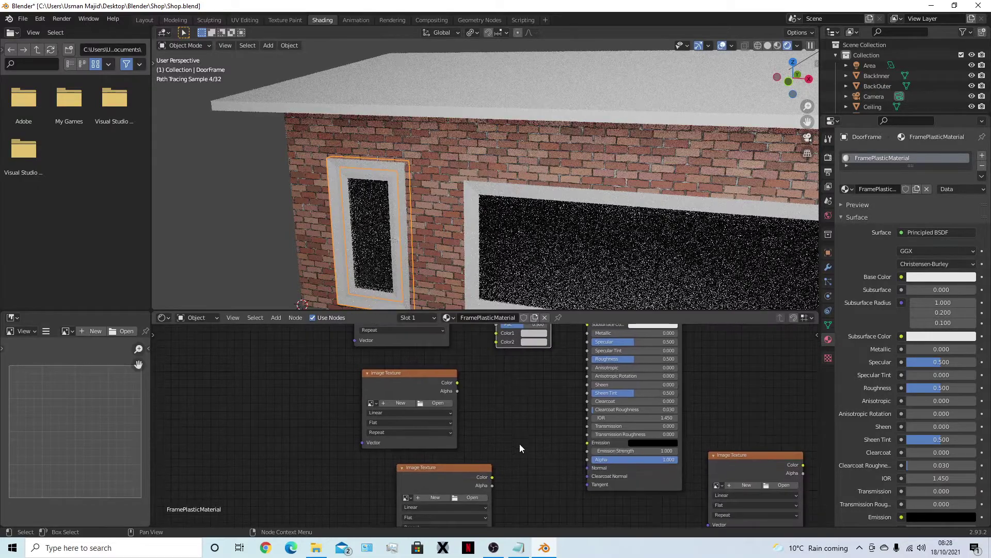
middle_click_drag(539, 511, 527, 439)
- Add a Normal Map node below the shader
key("shift+a")
left_click(522, 413)
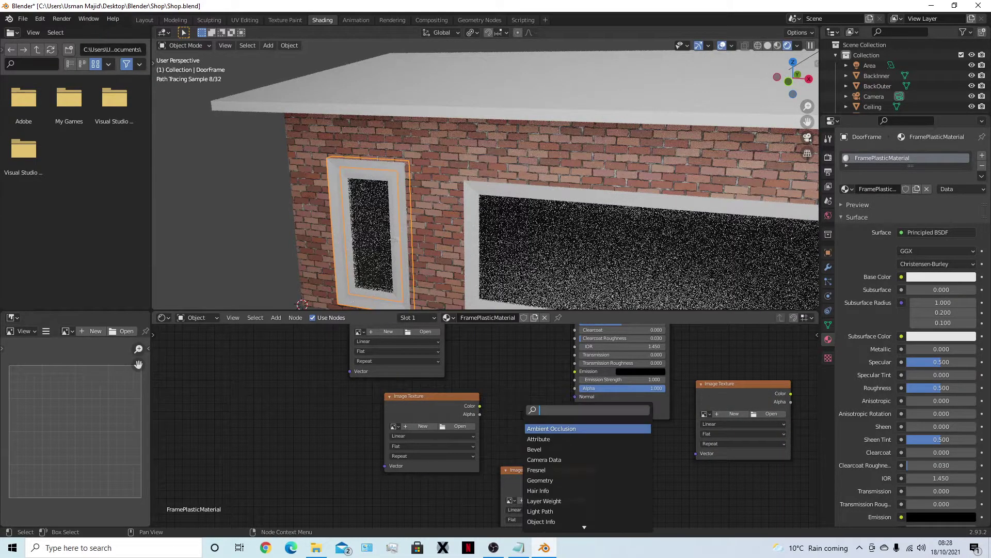
type("normal")
key("Down")
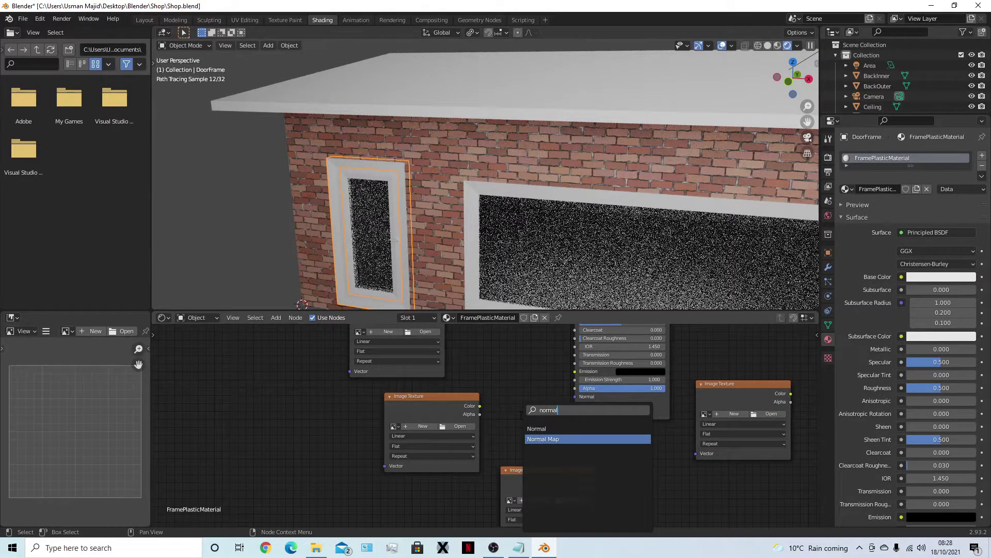
key("Return")
left_click(619, 441)
middle_click_drag(618, 441, 557, 378)
- Add a Displacement node and frame the whole node tree in view
key("shift+a")
left_click(555, 379)
type("dispal")
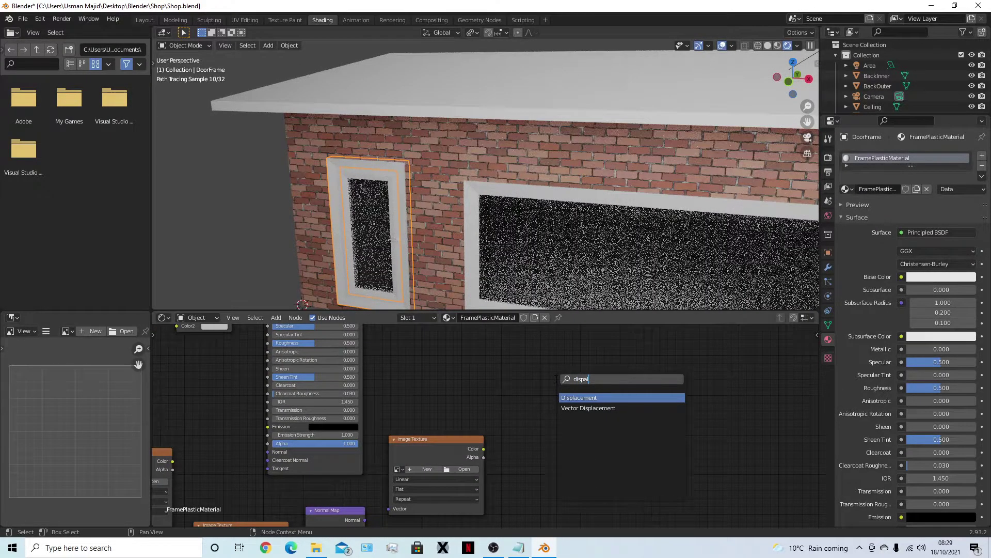
key("Return")
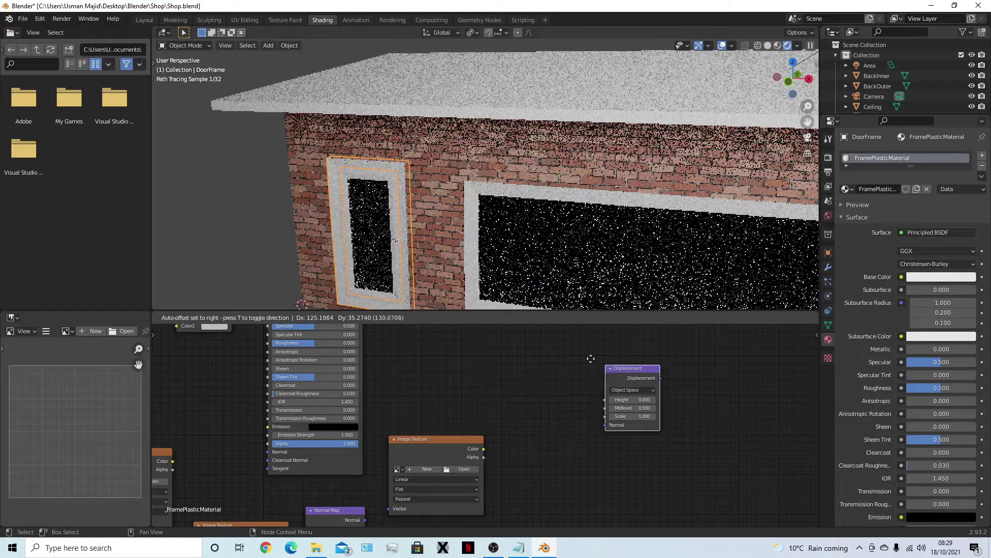
left_click(403, 361)
middle_click_drag(410, 424, 552, 421)
scroll(551, 421, "down", 3)
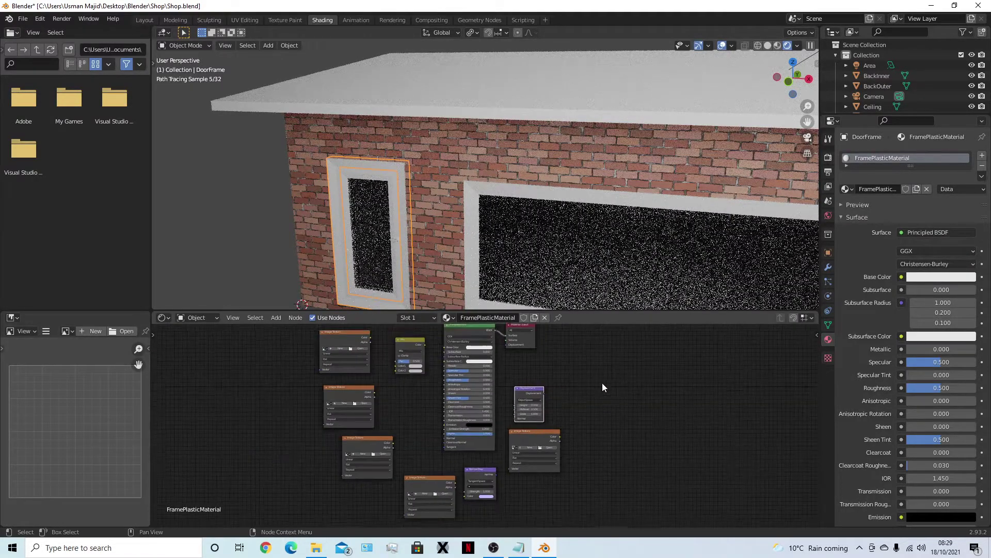
middle_click_drag(429, 365, 514, 408)
scroll(521, 346, "up", 3)
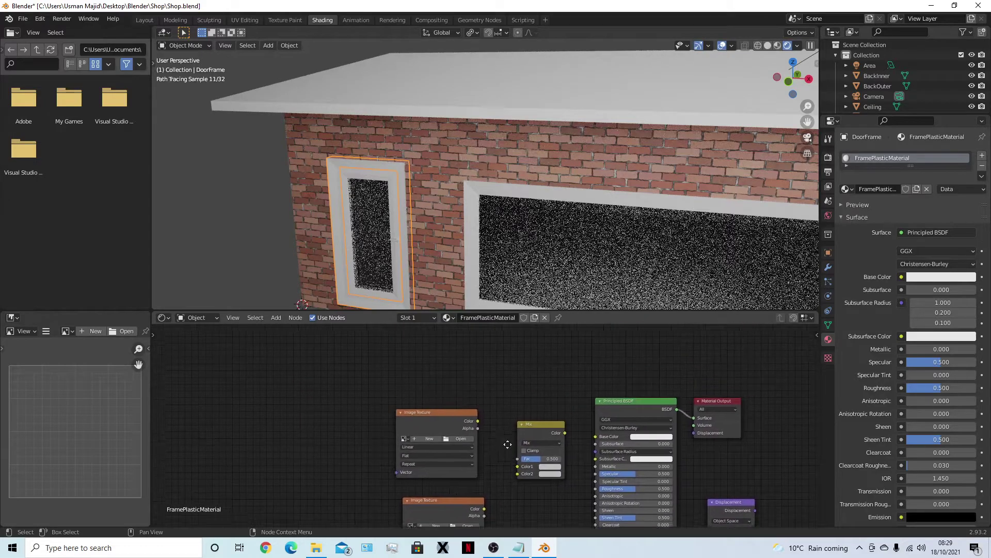
- Load Plastic010_4K_Color.png into an Image Texture node and link it to the Mix node's Color1
left_click(474, 440)
double_click(385, 172)
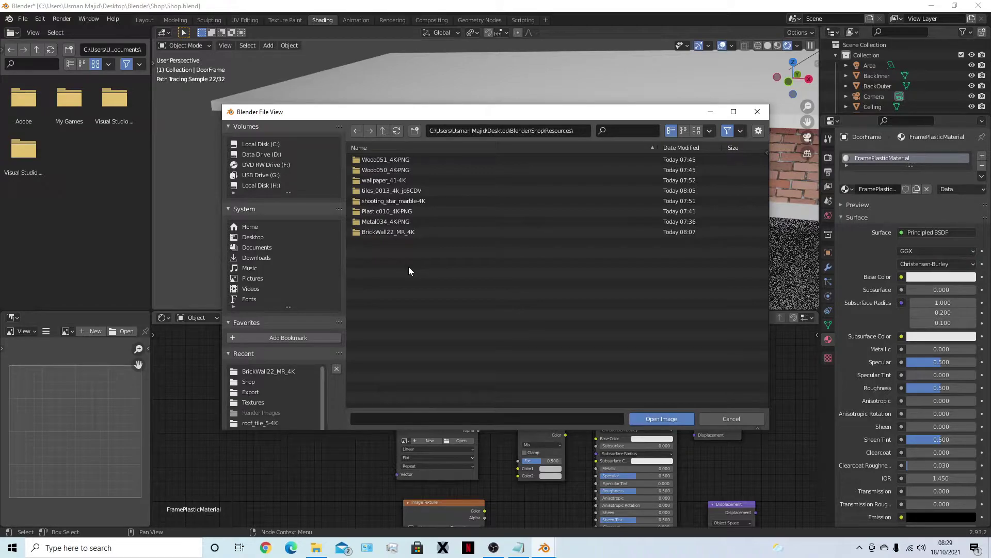
double_click(400, 211)
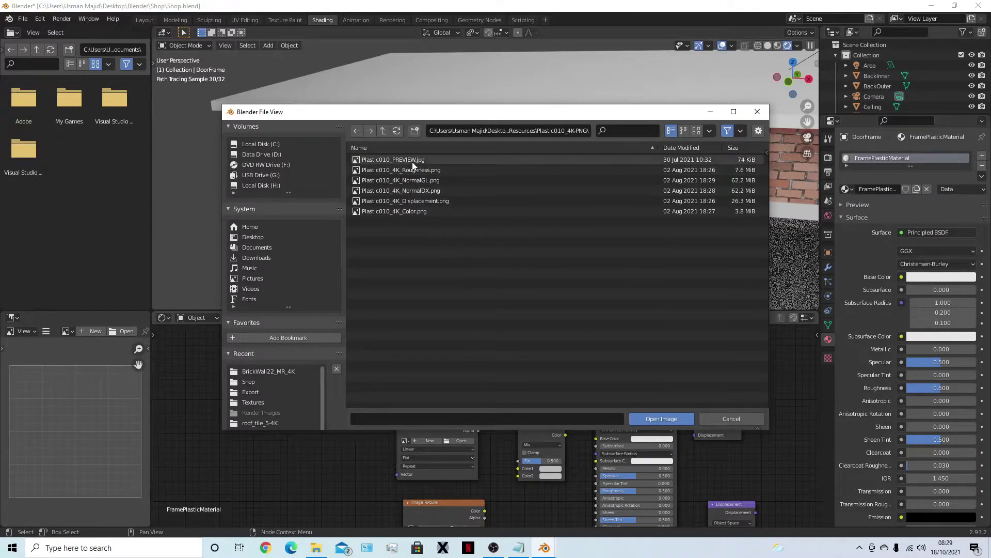
double_click(408, 211)
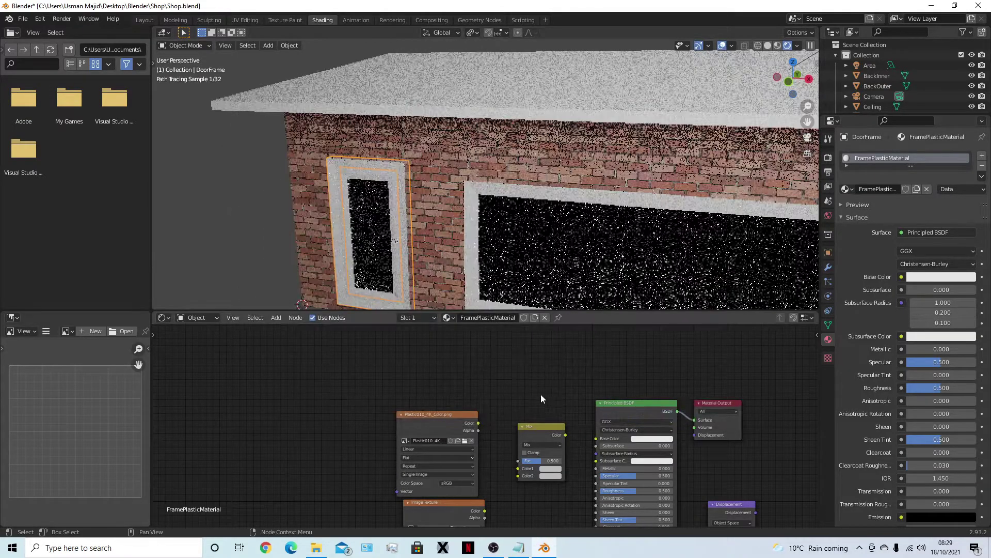
left_click_drag(479, 423, 517, 468)
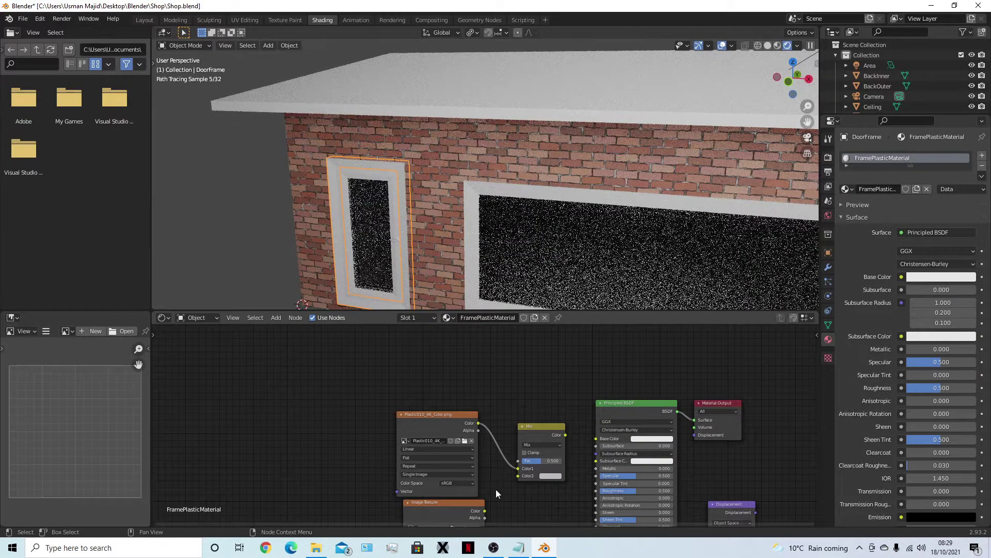
middle_click_drag(501, 523, 518, 475)
- Load Plastic010_4K_Color.png into the texture node again from the Plastic010_4K-PNG folder
left_click(486, 473)
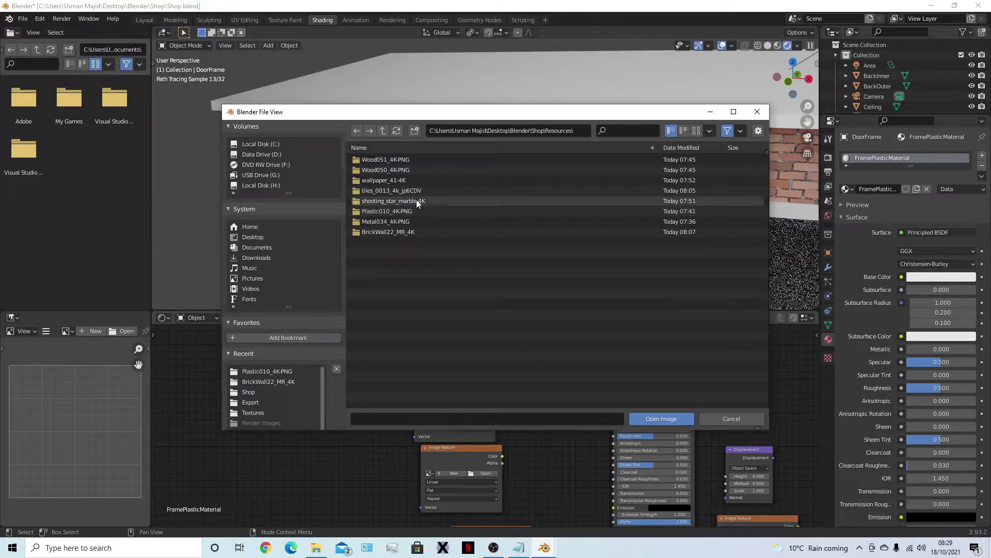
left_click(411, 210)
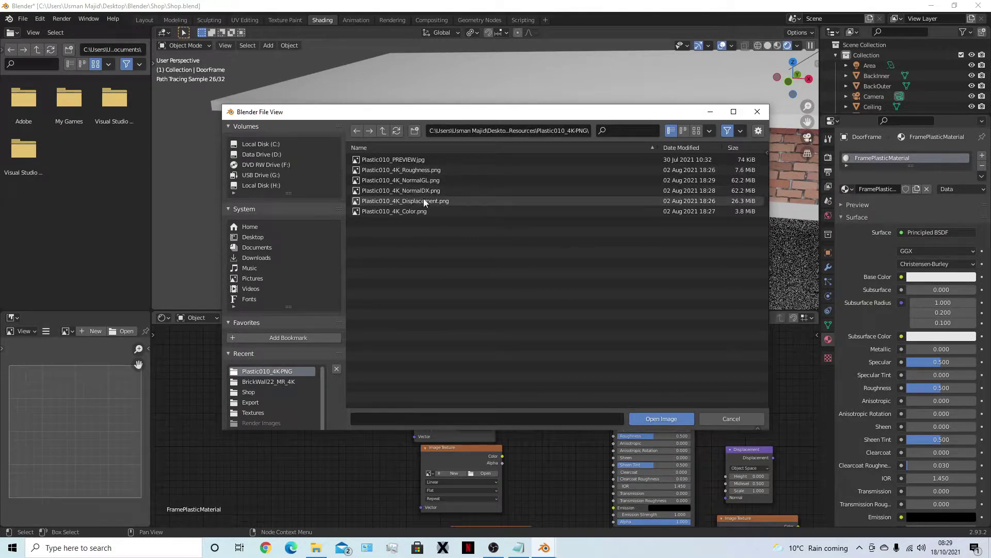
double_click(426, 212)
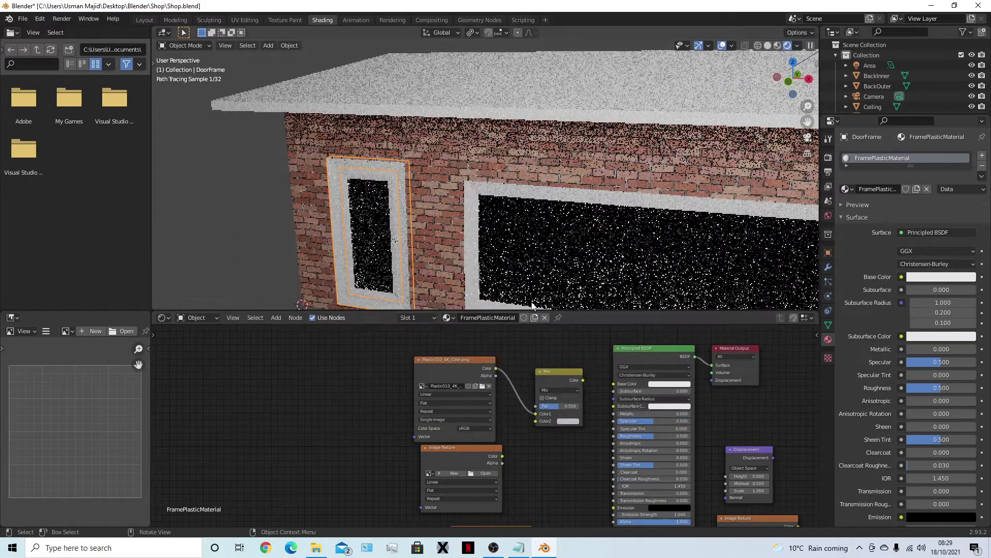
- Delete the empty texture node and Mix node, and wire the colour image into Base Color
key("x")
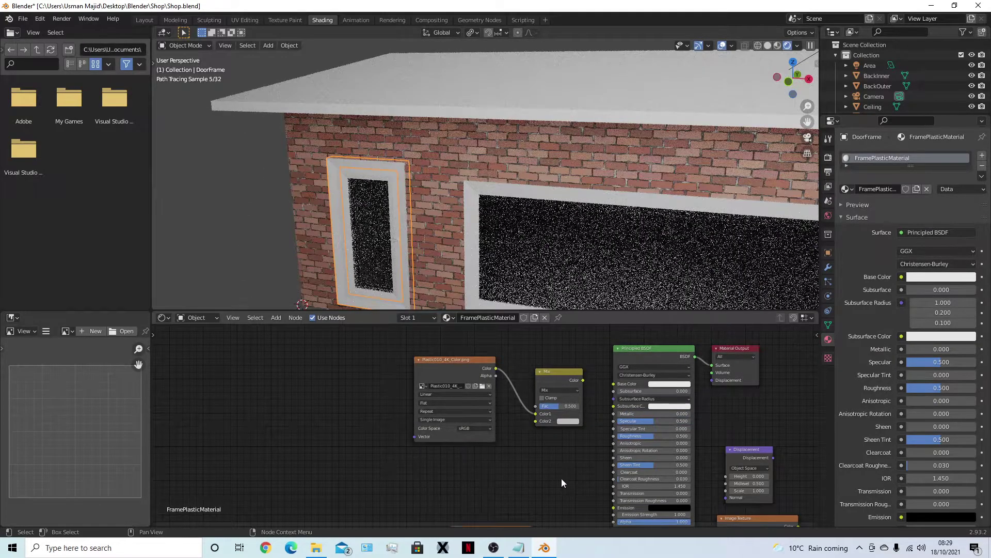
left_click(557, 369)
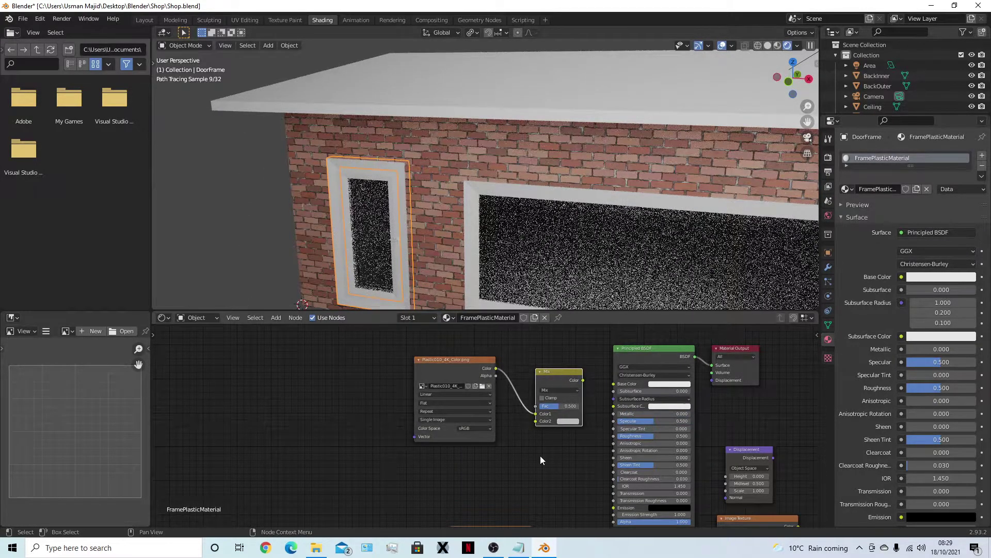
key("x")
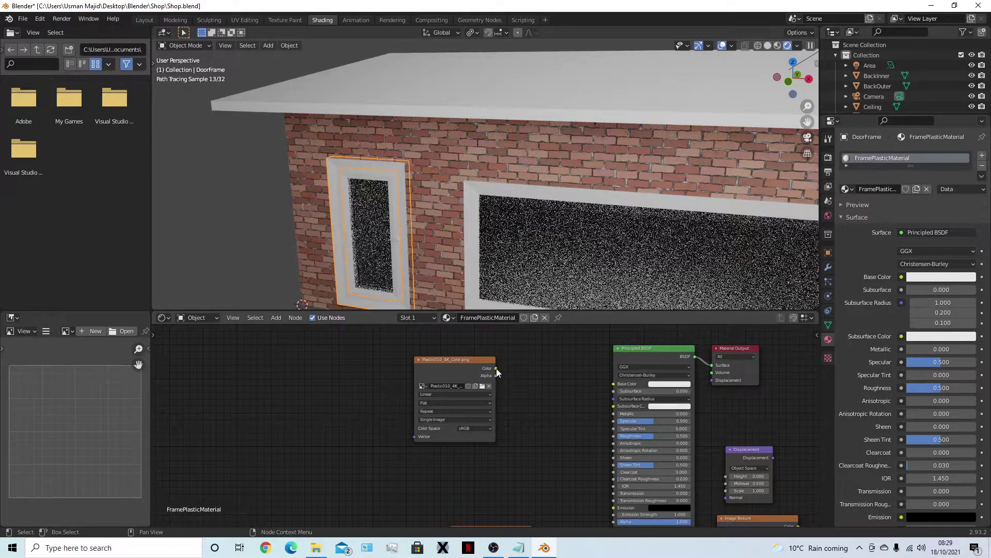
left_click_drag(496, 368, 614, 391)
middle_click_drag(566, 479, 581, 412)
left_click(538, 497)
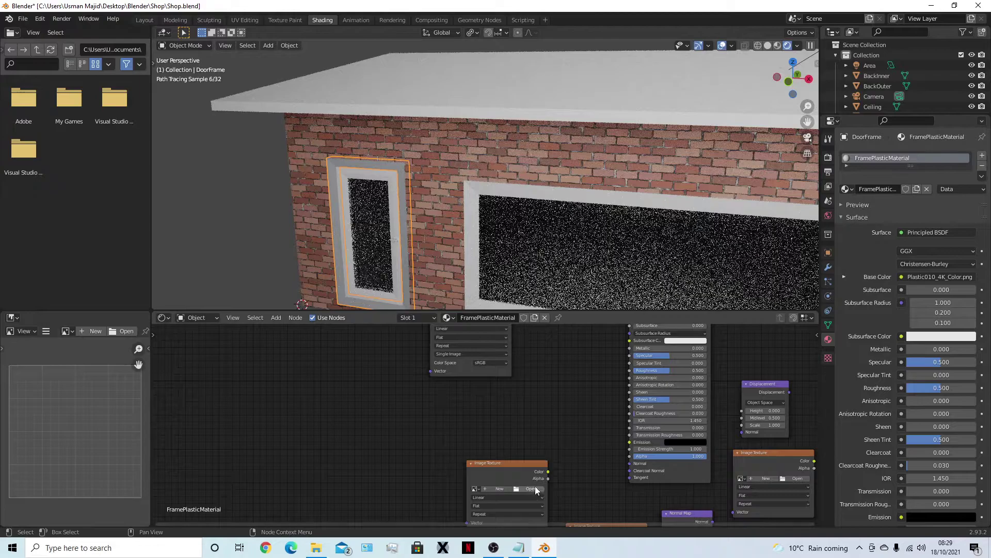
- Load Plastic010_4K_Roughness.png into another Image Texture node and link it to Roughness
left_click(533, 488)
double_click(386, 172)
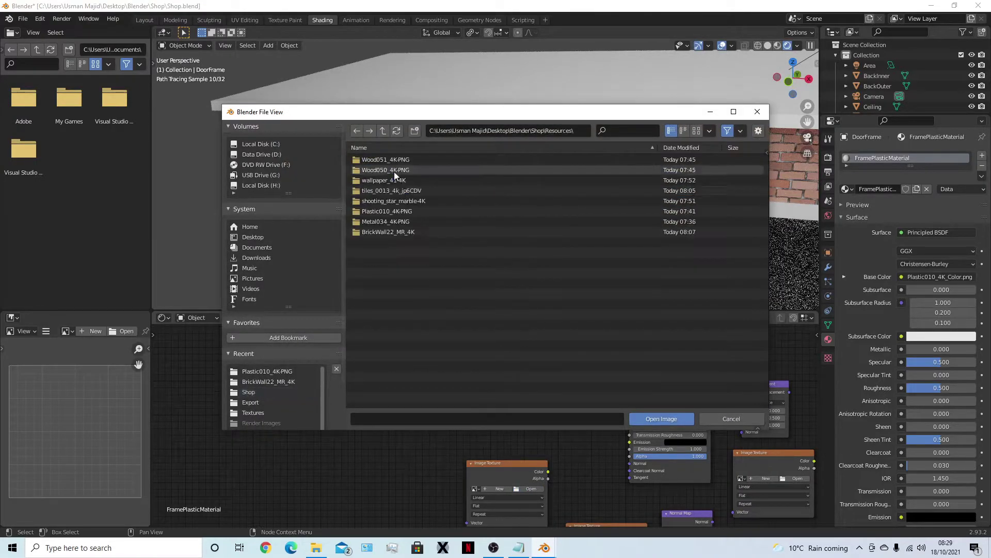
double_click(398, 213)
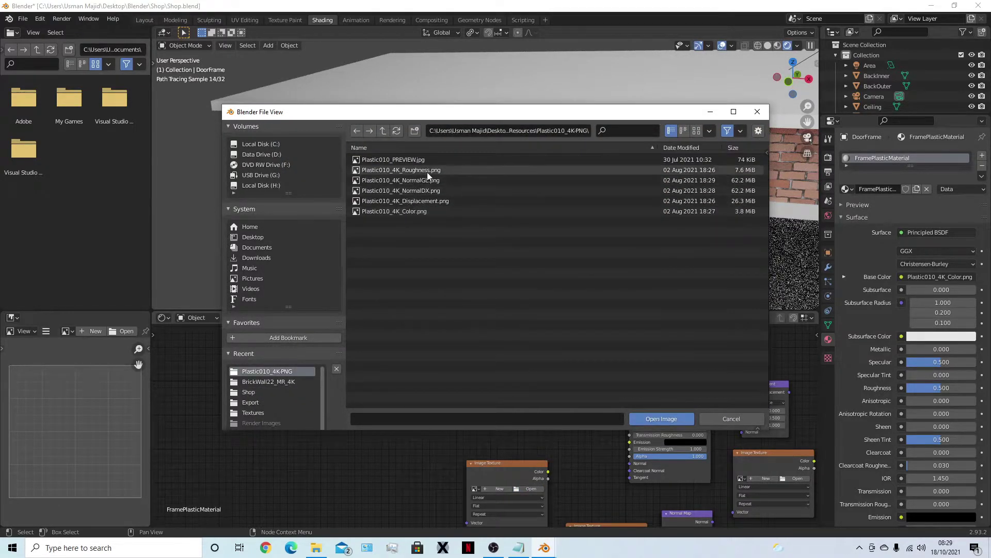
double_click(438, 201)
left_click_drag(546, 471, 629, 370)
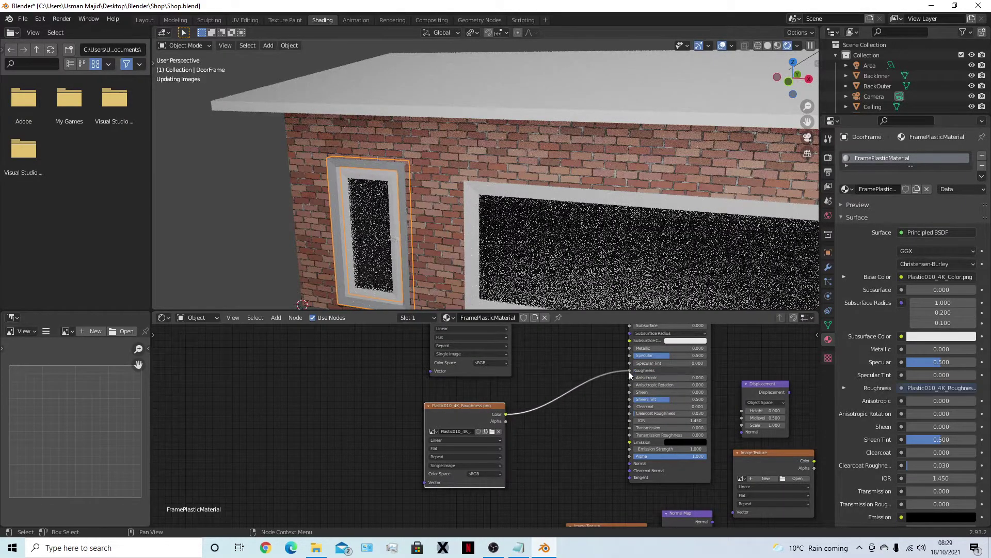
mouse_move(582, 424)
middle_mouse_down()
mouse_move(578, 408)
mouse_move(591, 411)
middle_mouse_up()
- Load Plastic010_4K_NormalGL.png and feed it through the Normal Map into the shader's Normal
left_click(596, 445)
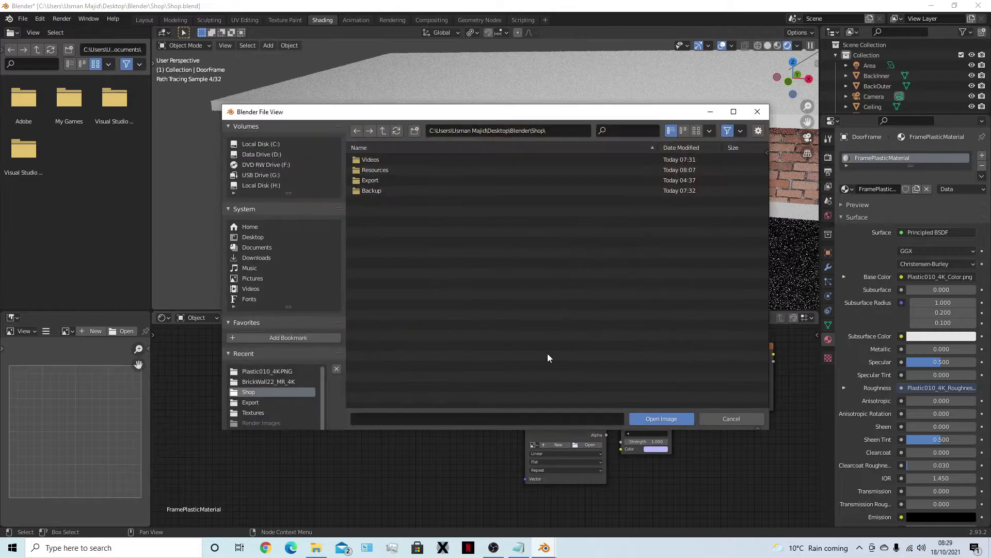
double_click(411, 170)
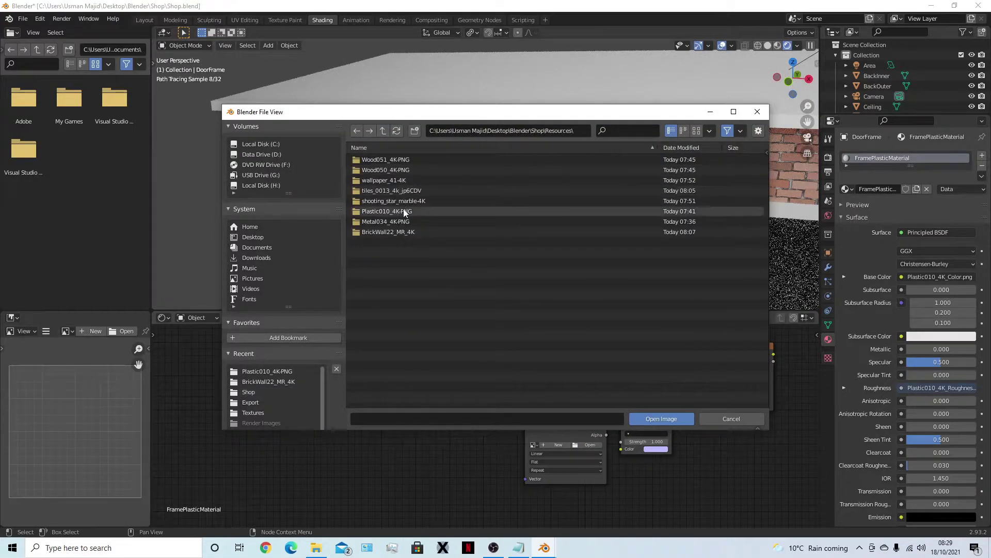
double_click(403, 212)
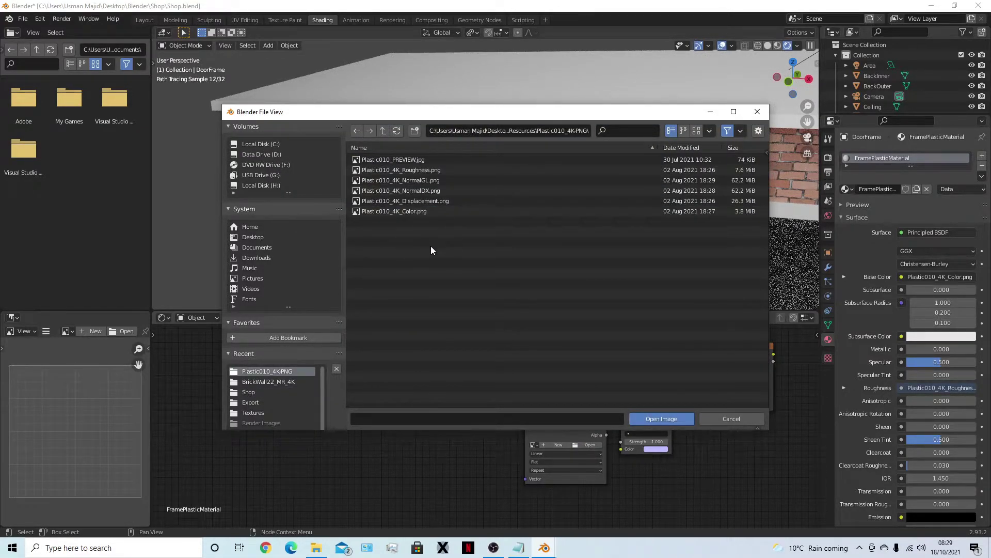
double_click(447, 181)
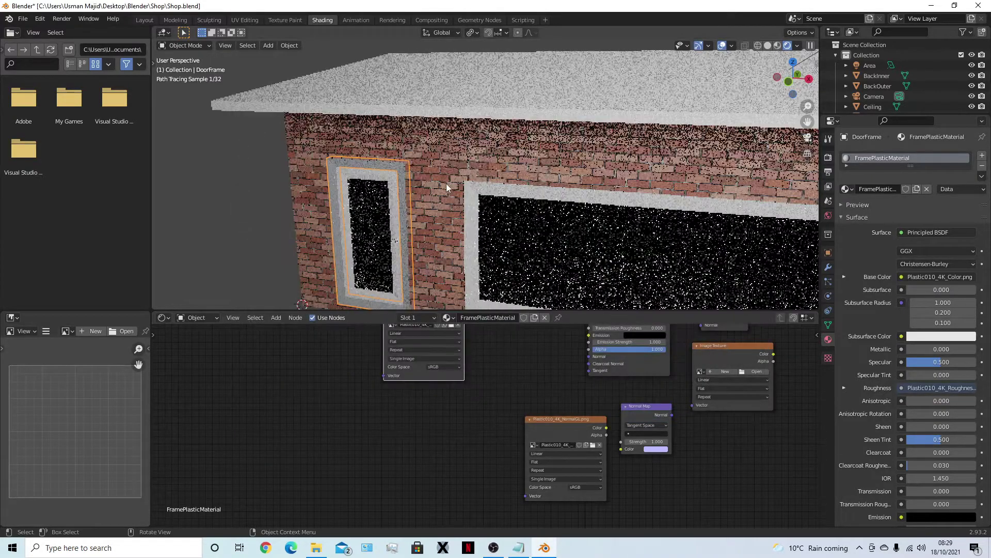
left_click_drag(607, 428, 621, 449)
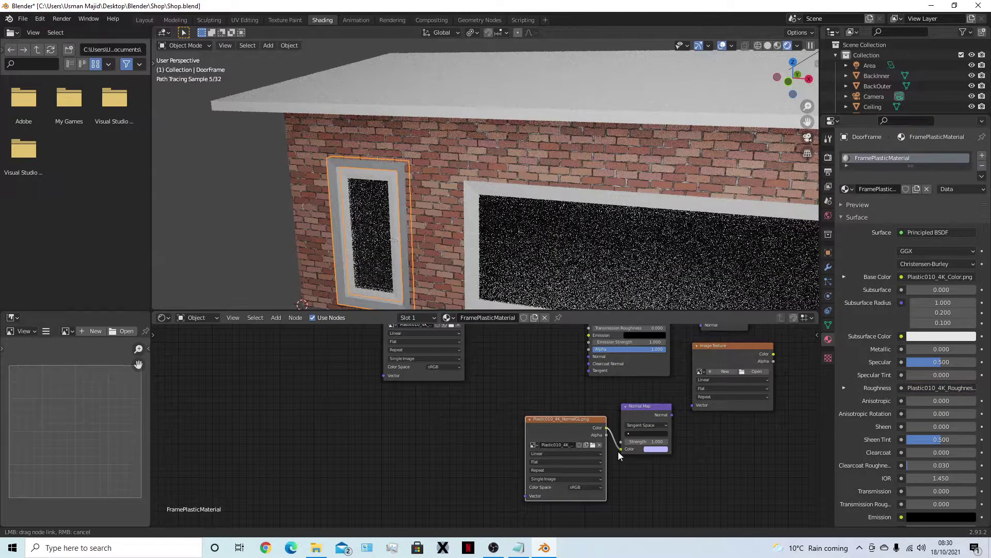
left_click_drag(673, 416, 589, 360)
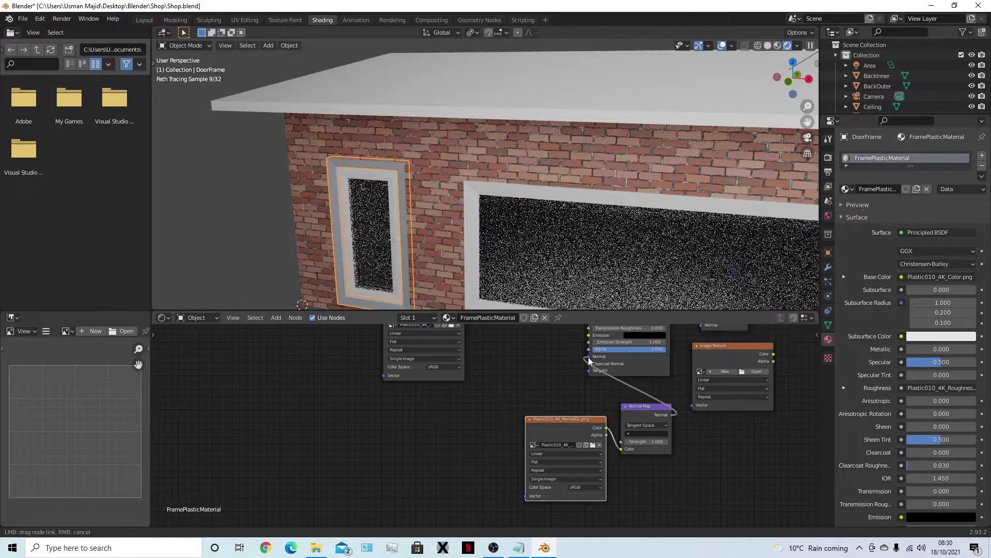
left_click_drag(568, 418, 517, 416)
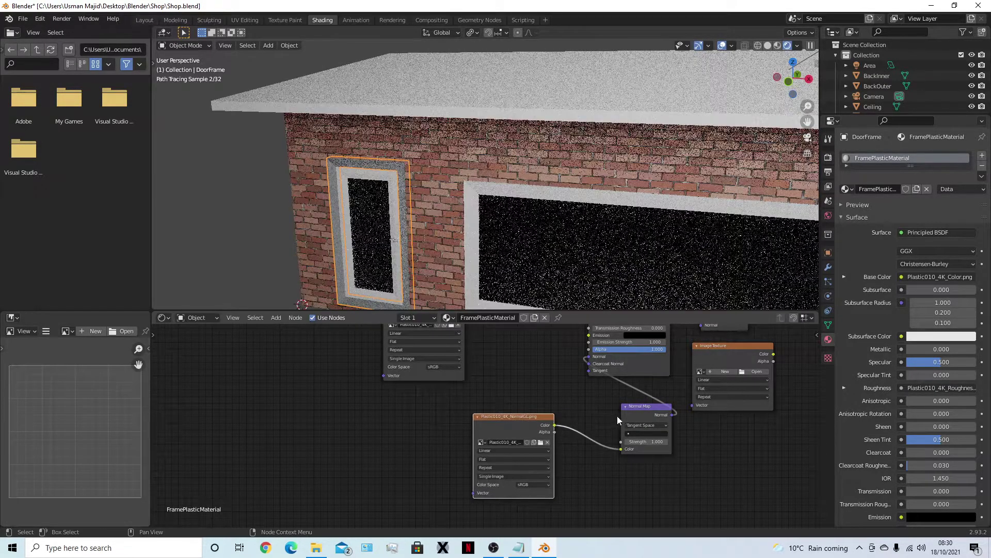
left_click_drag(639, 409, 595, 403)
- Set the NormalGL and roughness image textures' Color Space to Non-Color
left_click(527, 484)
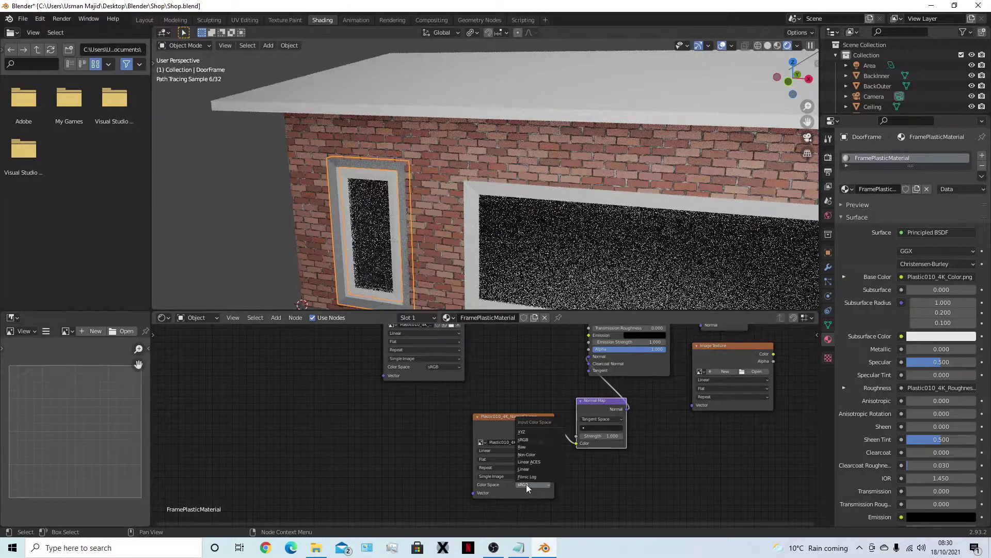
left_click(541, 451)
middle_click_drag(492, 373, 546, 454)
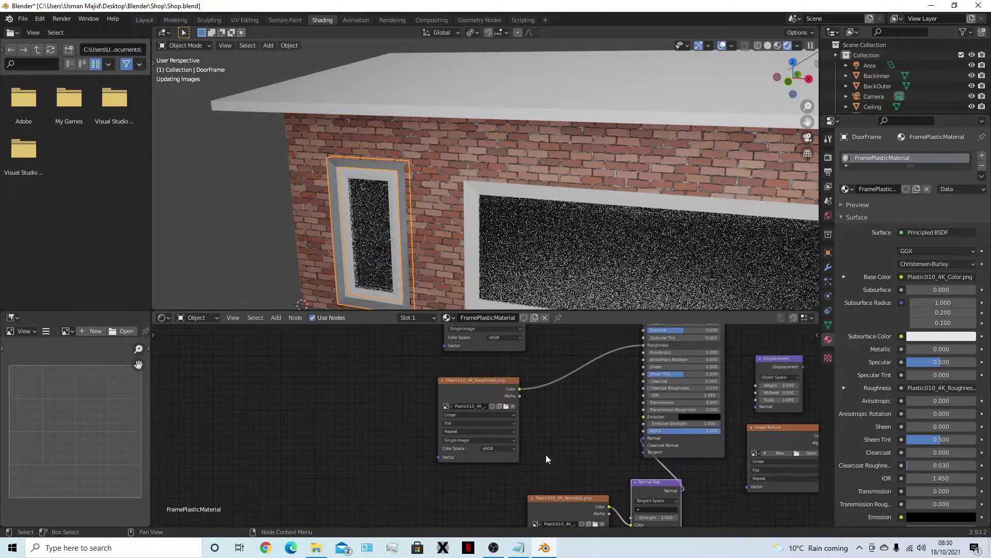
left_click(506, 448)
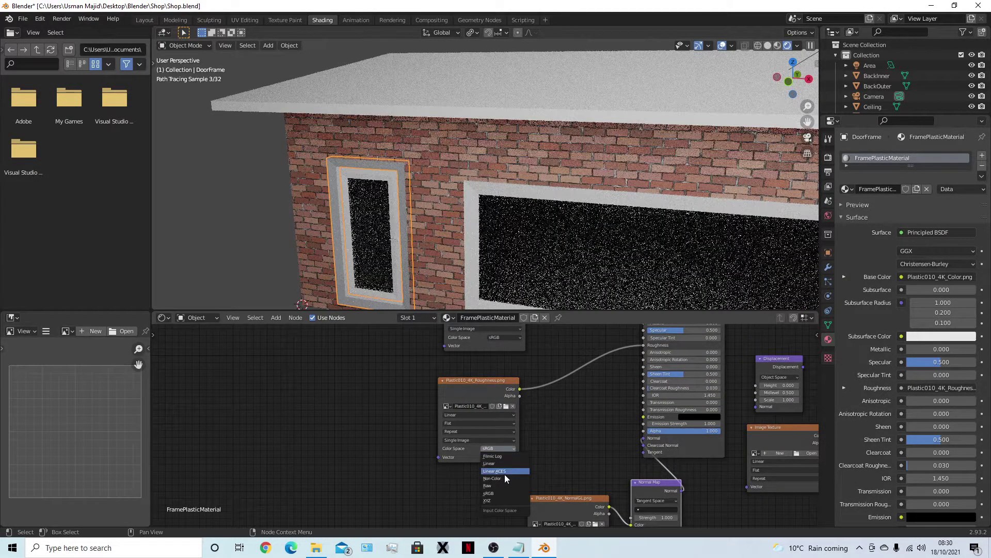
left_click(516, 478)
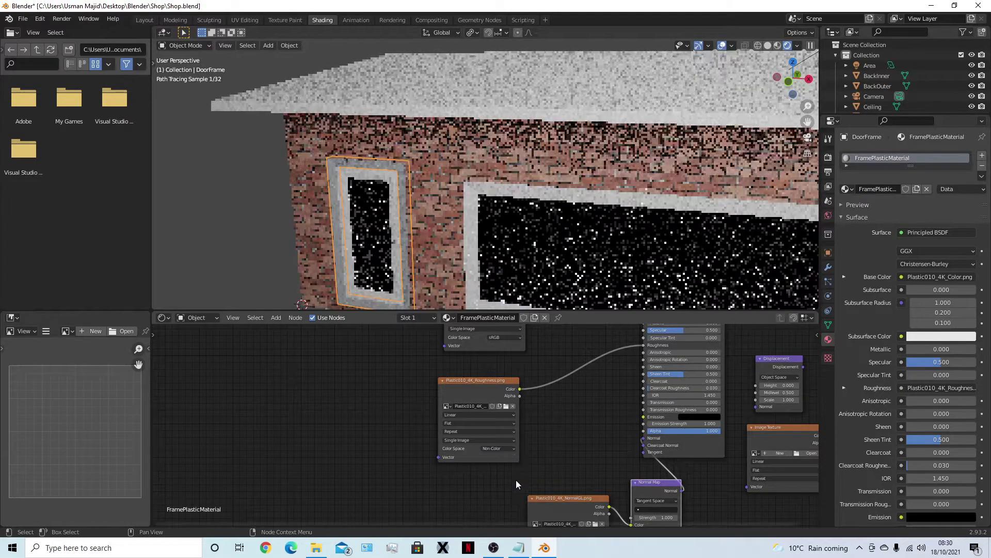
scroll(405, 238, "up", 8)
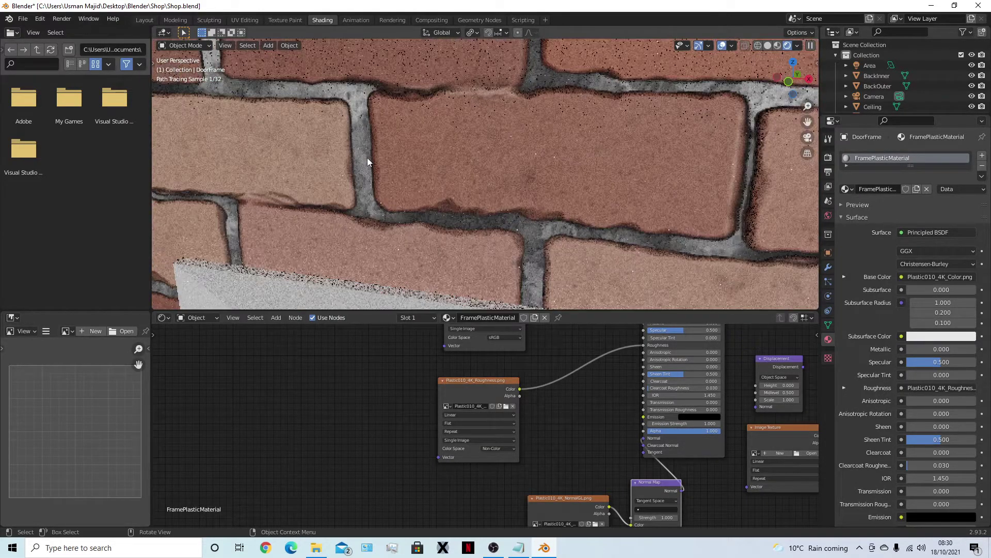
middle_click_drag(354, 192, 582, 192, "shift")
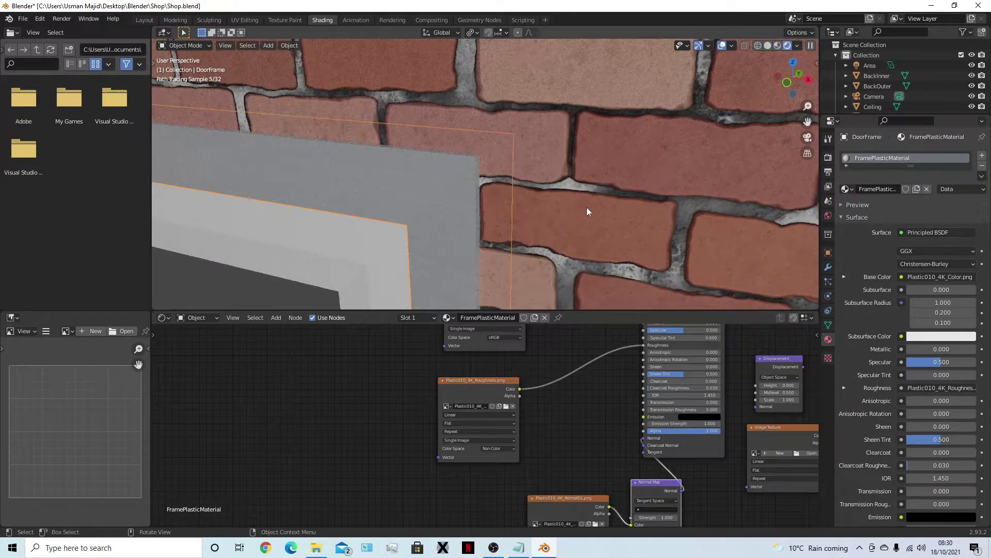
scroll(587, 207, "down", 10)
middle_click_drag(586, 206, 585, 222)
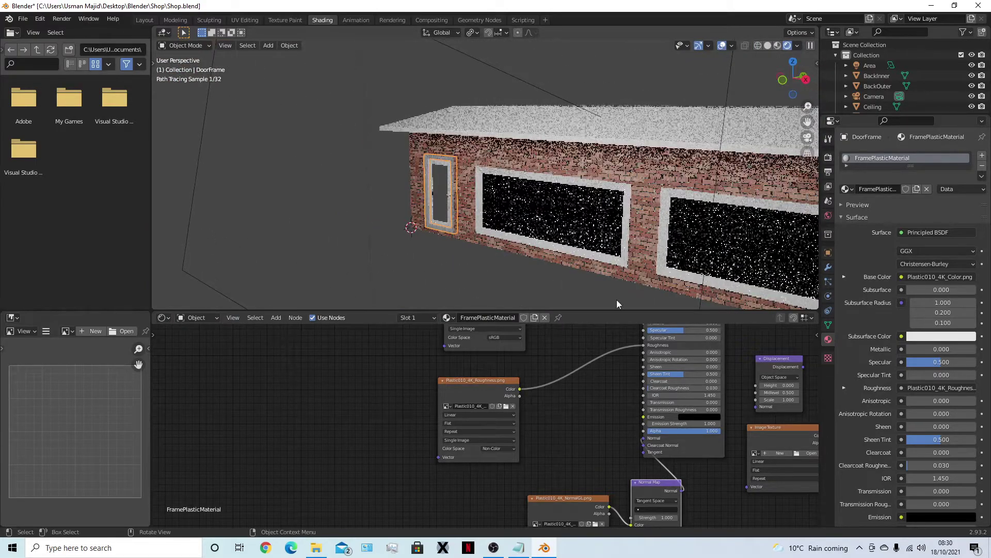
middle_click_drag(590, 423, 651, 457)
scroll(536, 413, "up", 2)
scroll(468, 179, "up", 5)
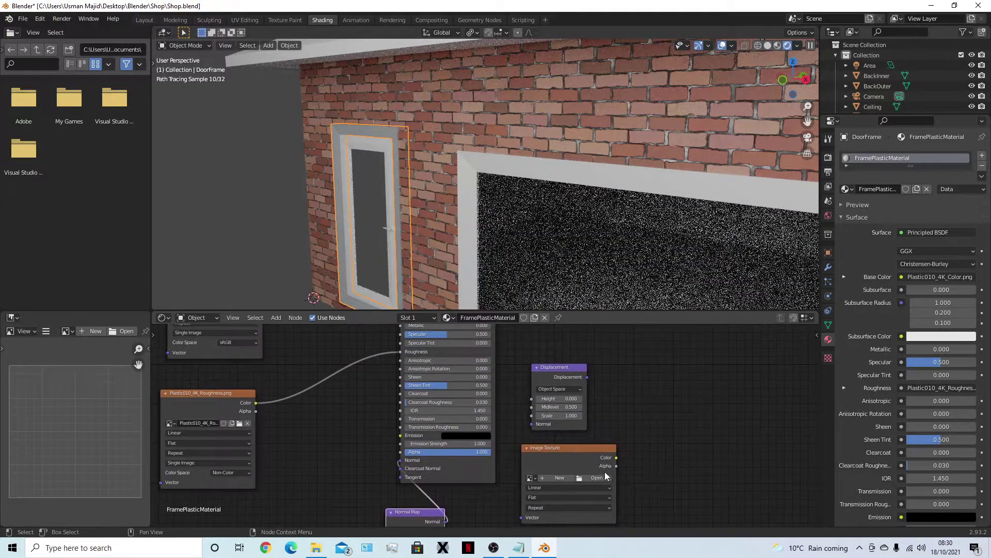
- Load Plastic010_4K_Displacement.png into the empty image node and link it to the Displacement node
left_click(597, 477)
double_click(414, 172)
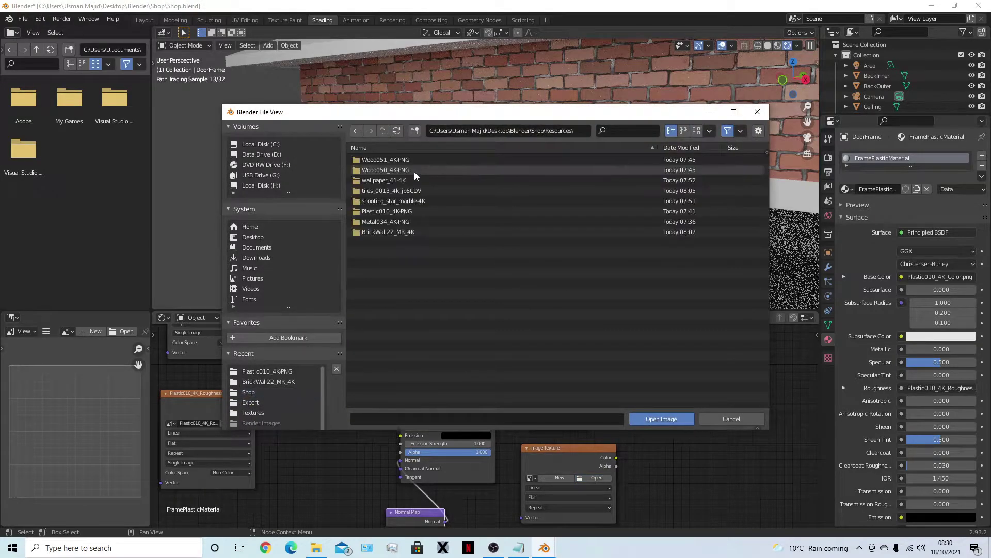
double_click(410, 211)
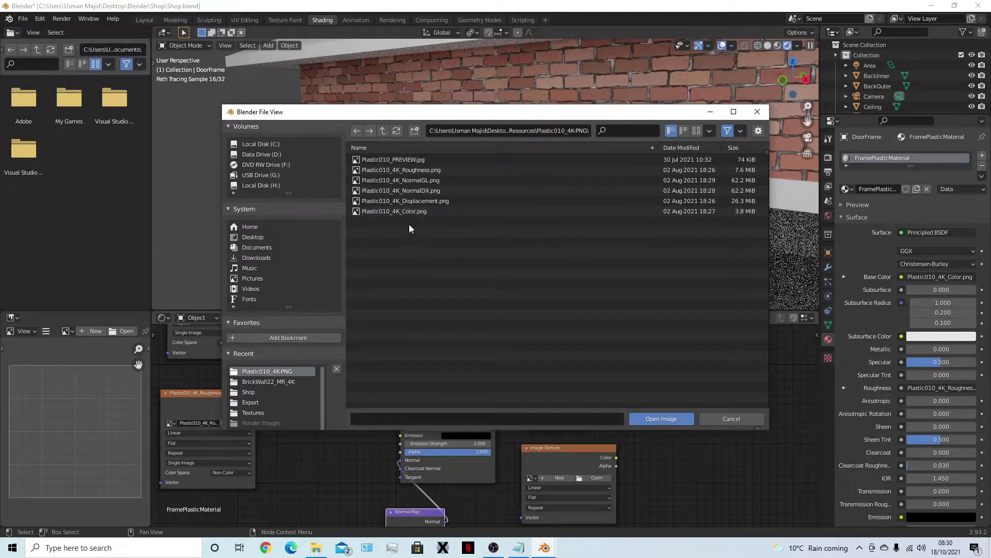
double_click(440, 200)
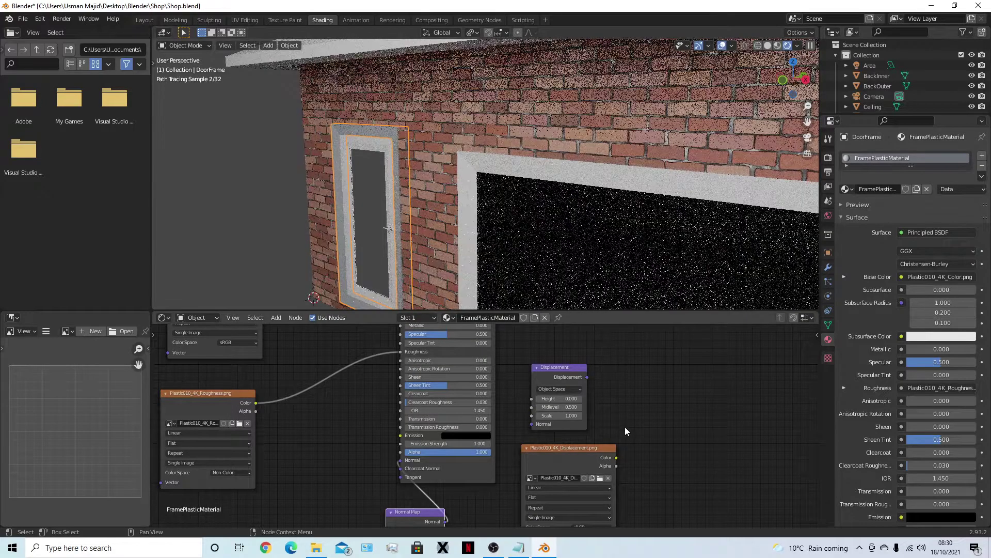
left_click_drag(616, 457, 565, 382)
middle_click_drag(729, 439, 718, 313)
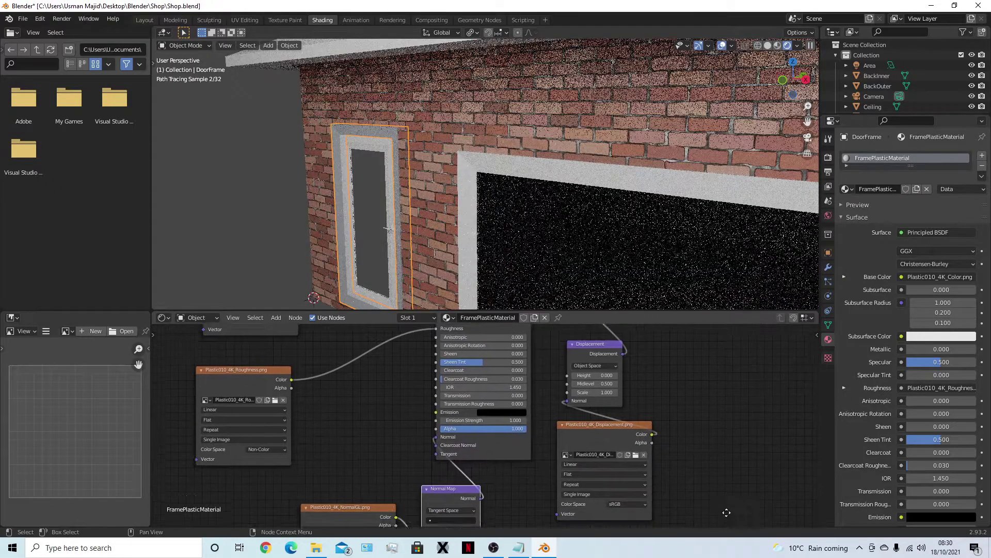
- Set the displacement image to Non-Color and return to the Layout workspace
left_click(621, 496)
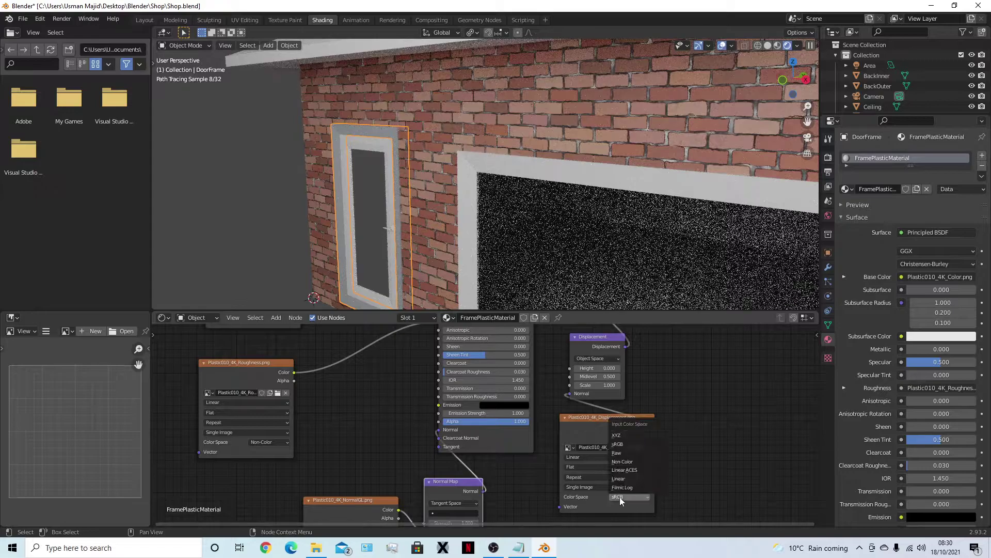
left_click(623, 461)
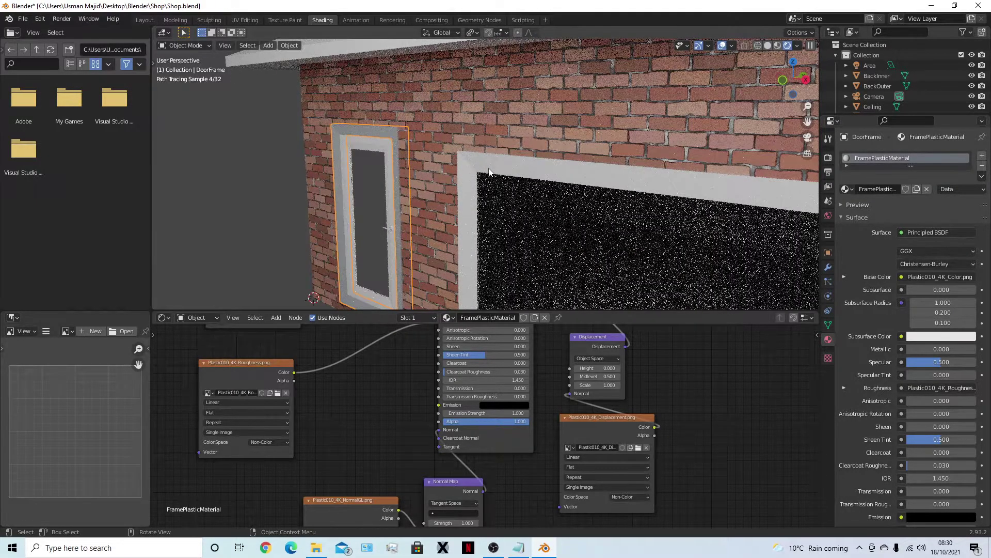
left_click(153, 20)
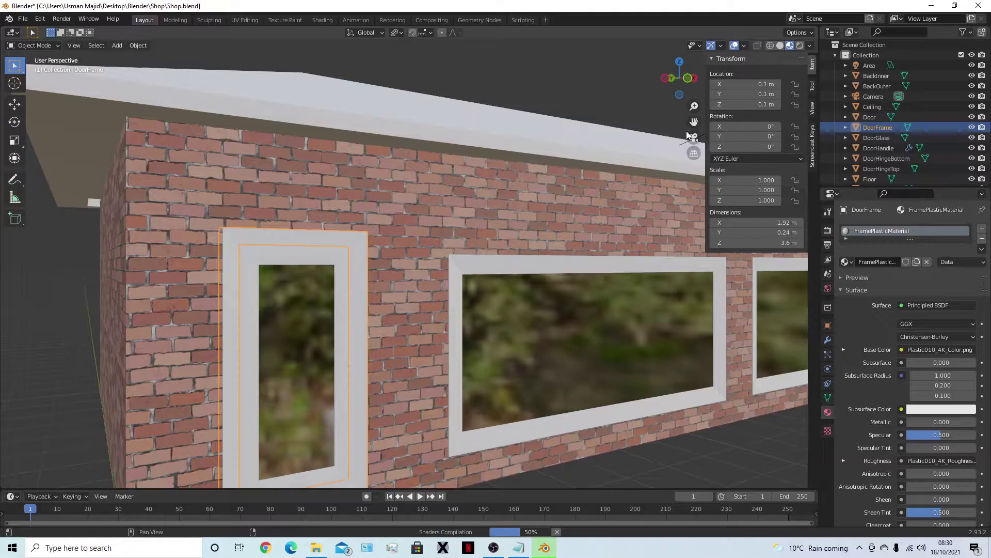
- Deselect the door frame, make the roof active, and switch to Rendered viewport shading
key("alt+a")
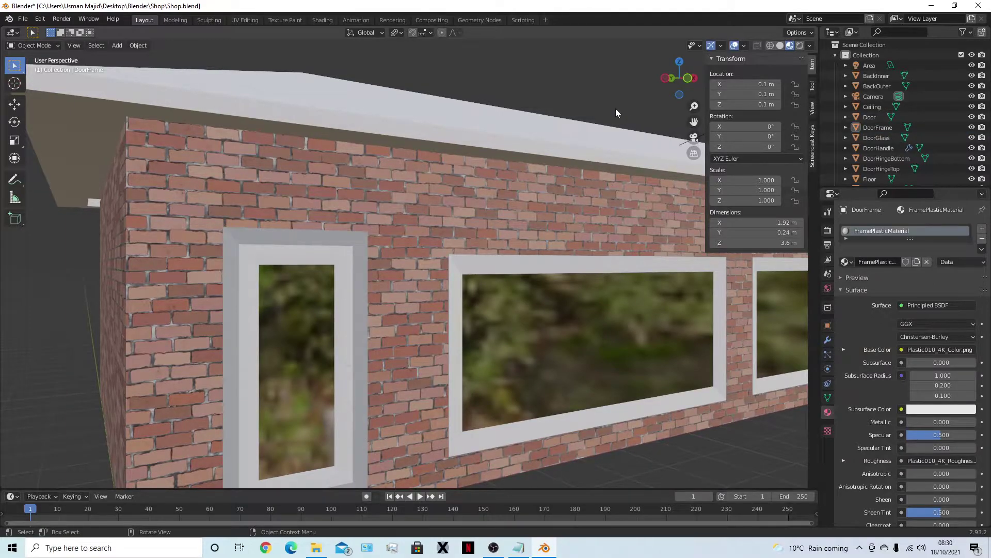
left_click(545, 549)
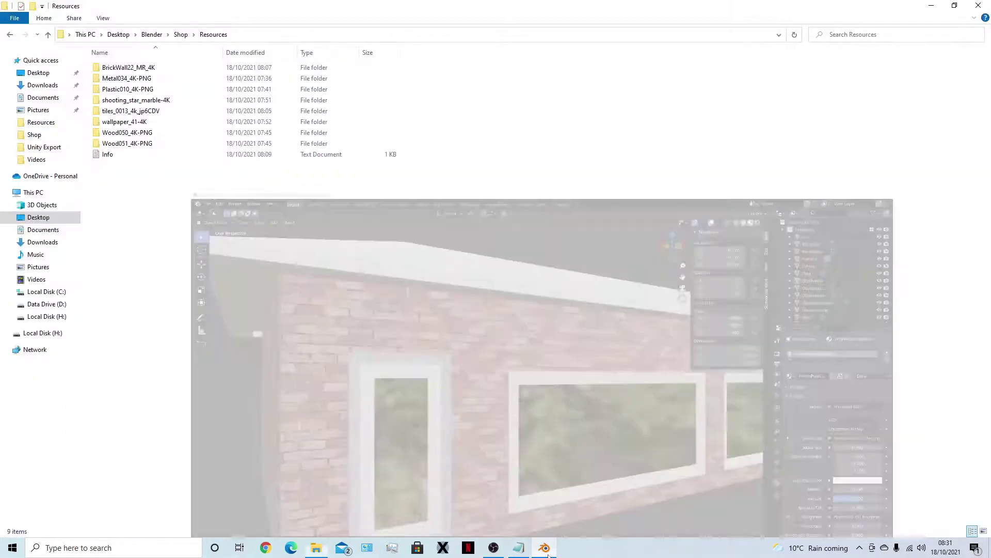
left_click(547, 552)
left_click(435, 154)
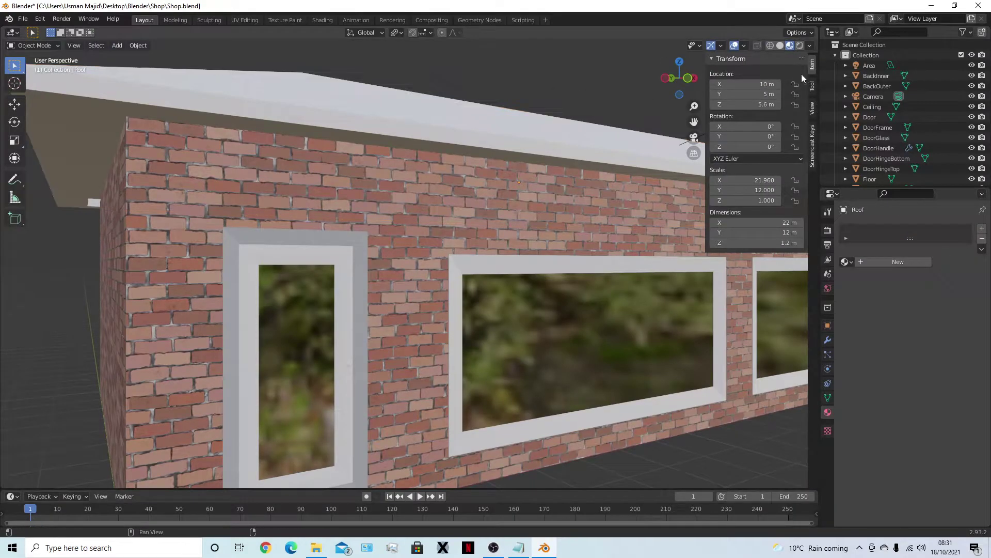
left_click(802, 46)
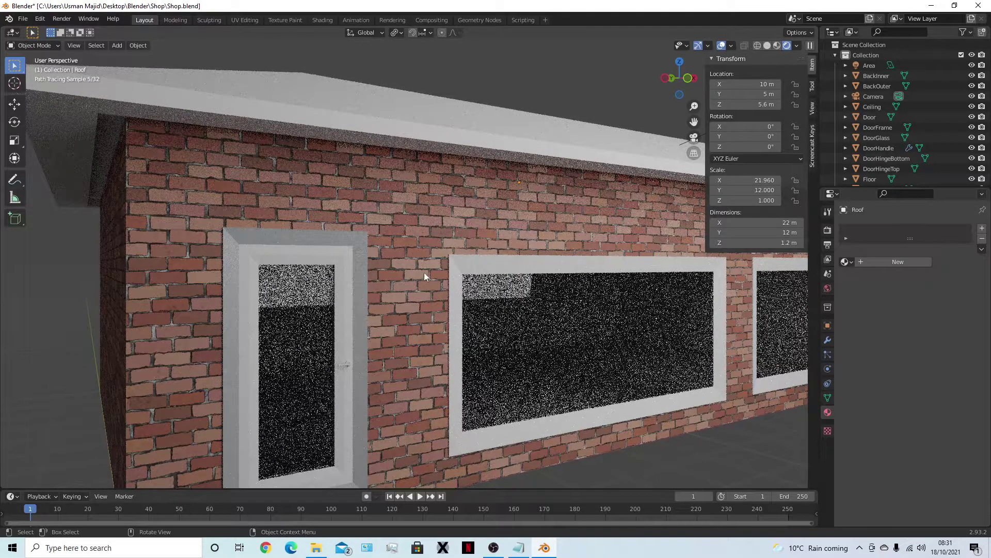
- Assign FramePlasticMaterial to the Windows object and view it in Material Preview shading
left_click(458, 266)
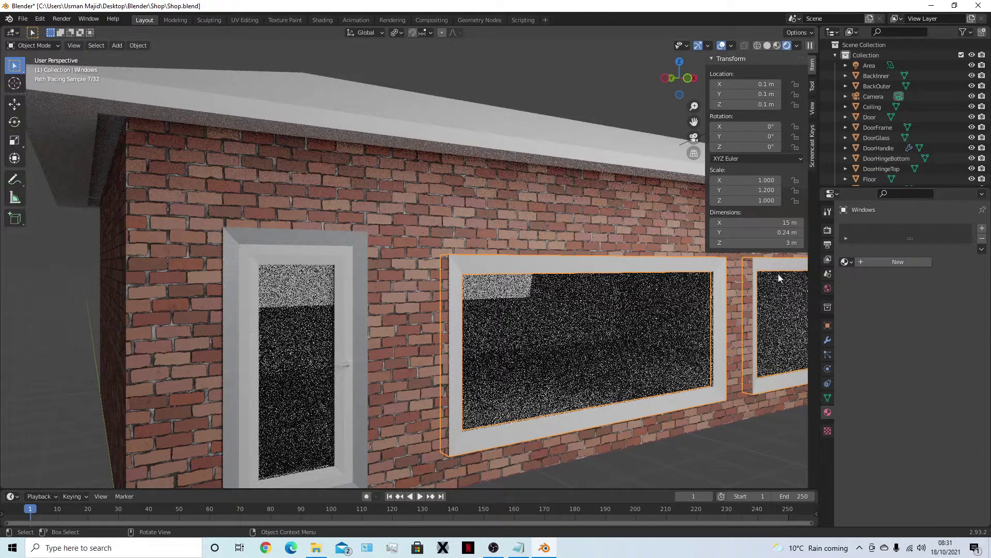
left_click(847, 261)
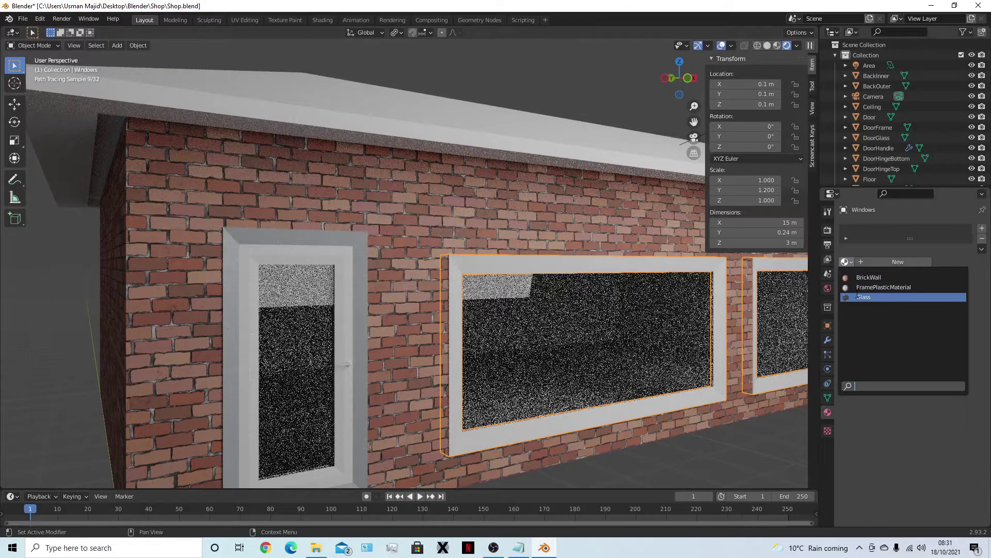
left_click(859, 287)
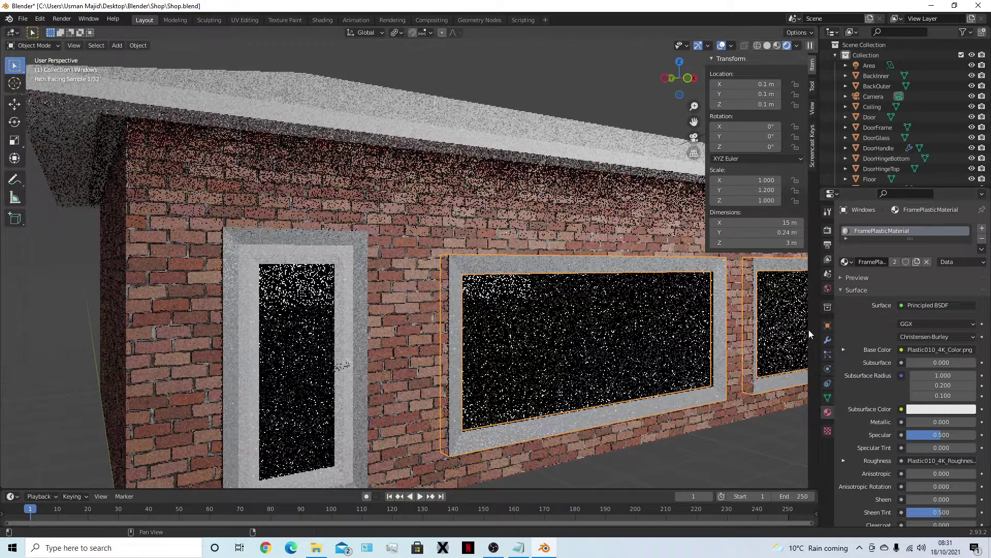
left_click(828, 230)
left_click(827, 245)
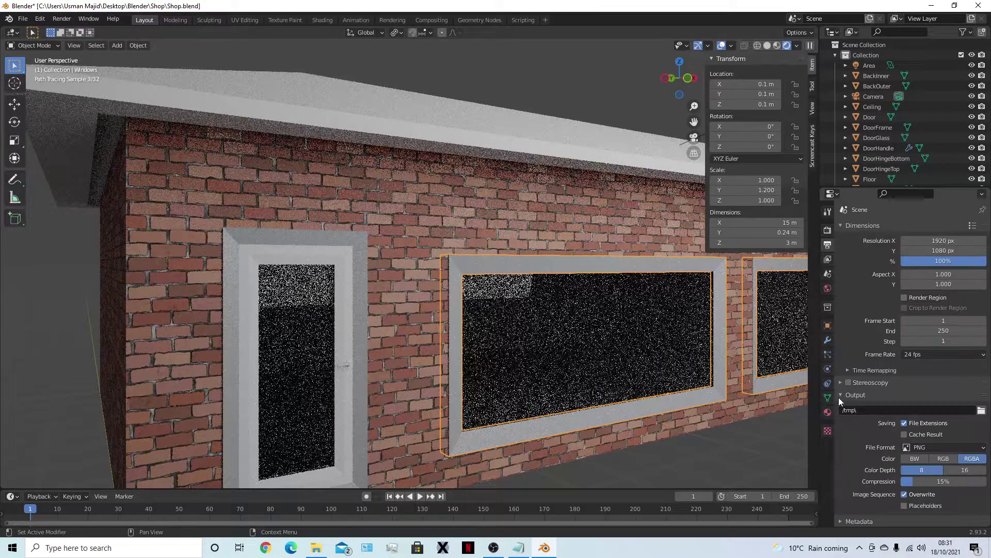
left_click(828, 412)
left_click(858, 279)
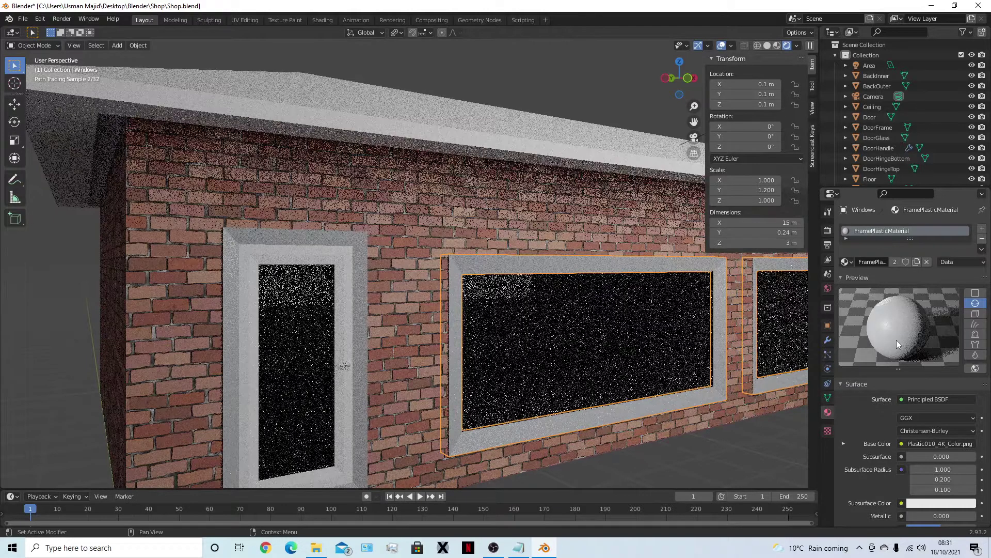
left_click(777, 45)
middle_click_drag(641, 344, 469, 343)
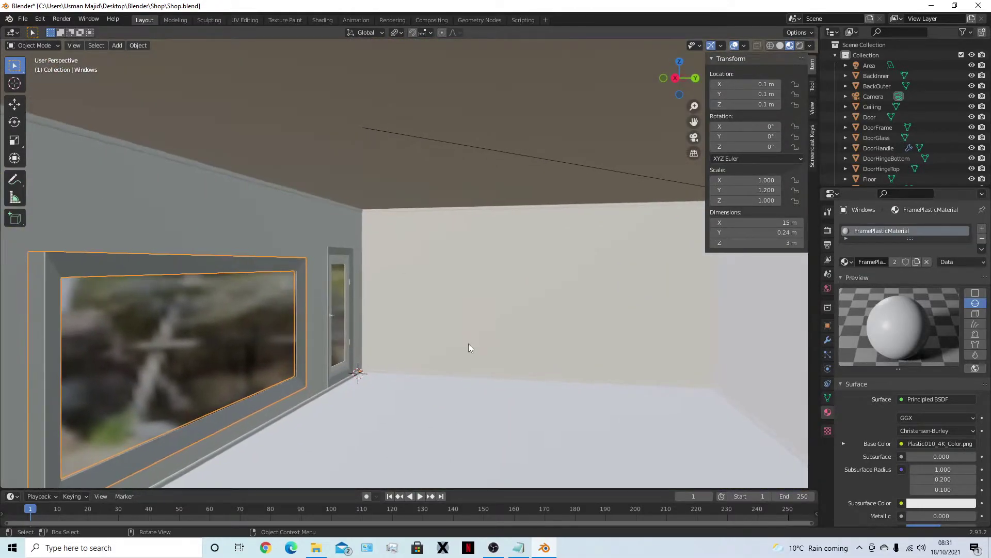
- Assign FramePlasticMaterial to the RoofCrease and FloorCrease trims from the materials list
left_click(321, 201)
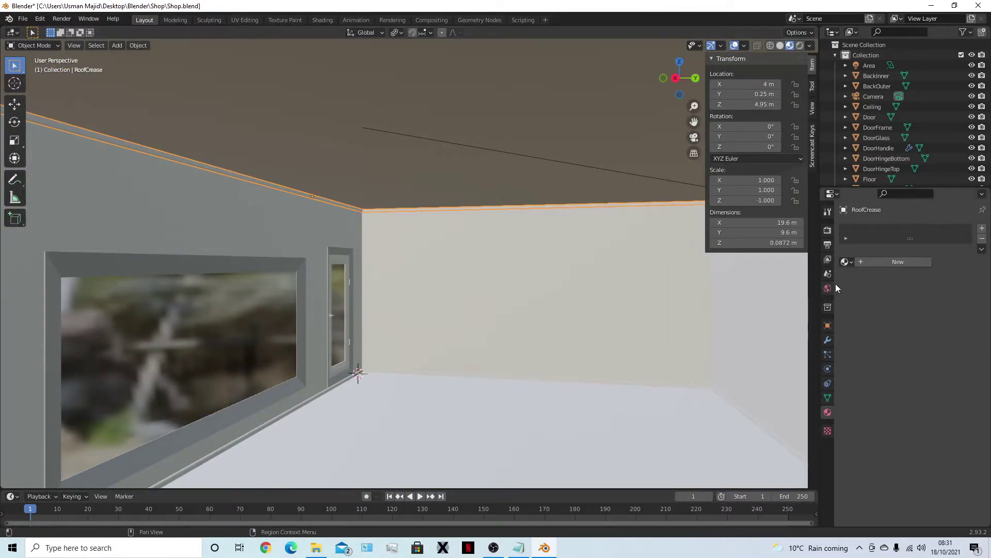
left_click(845, 262)
left_click(858, 287)
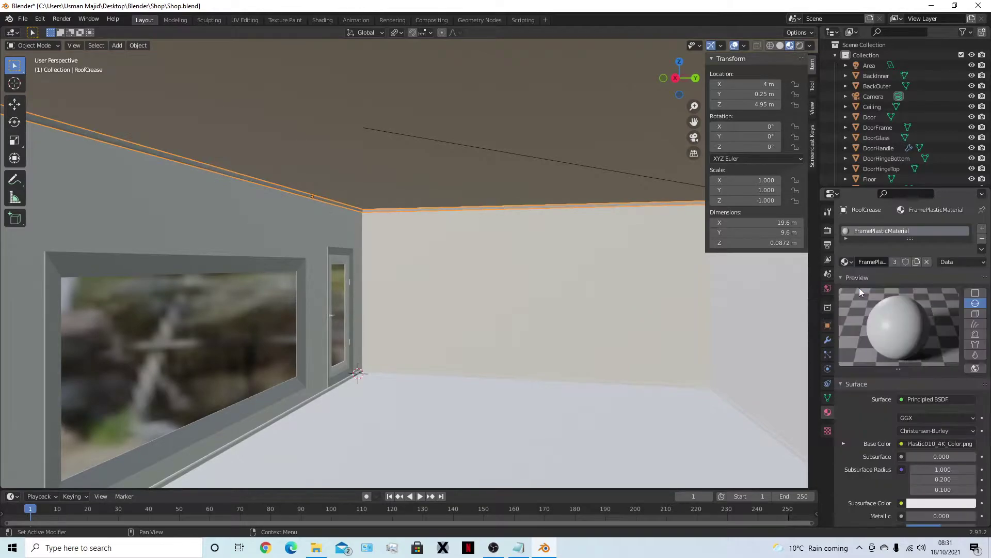
left_click(296, 407)
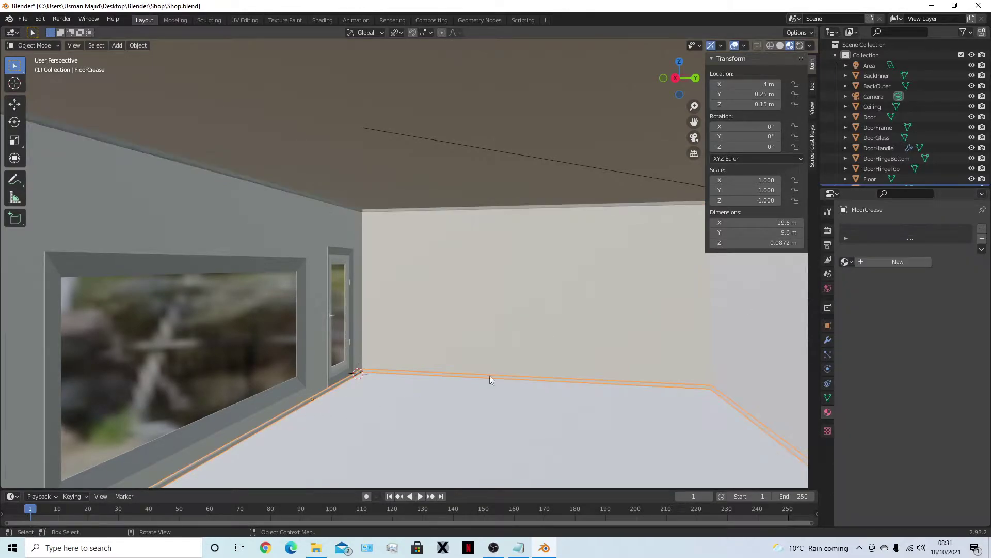
left_click(845, 262)
left_click(859, 287)
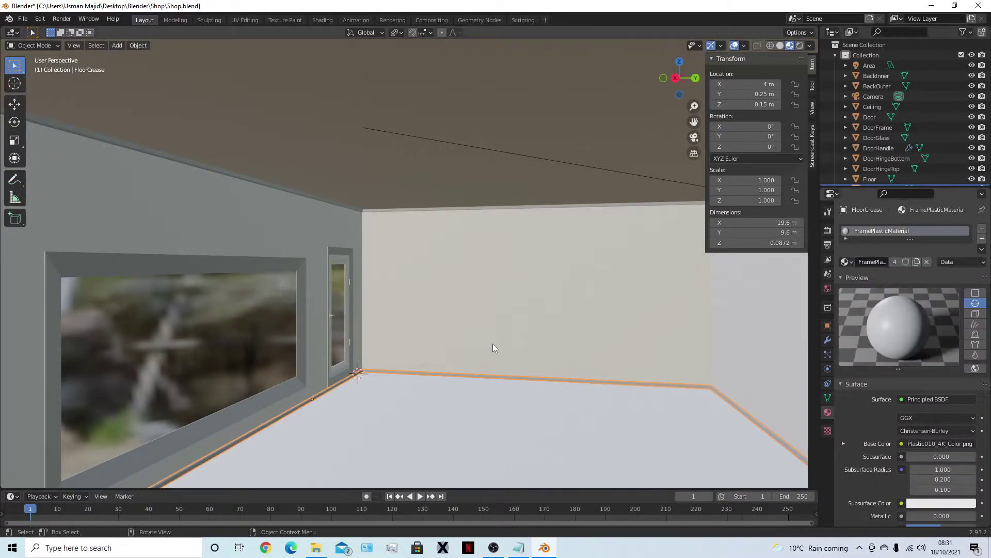
middle_click_drag(491, 348, 615, 327)
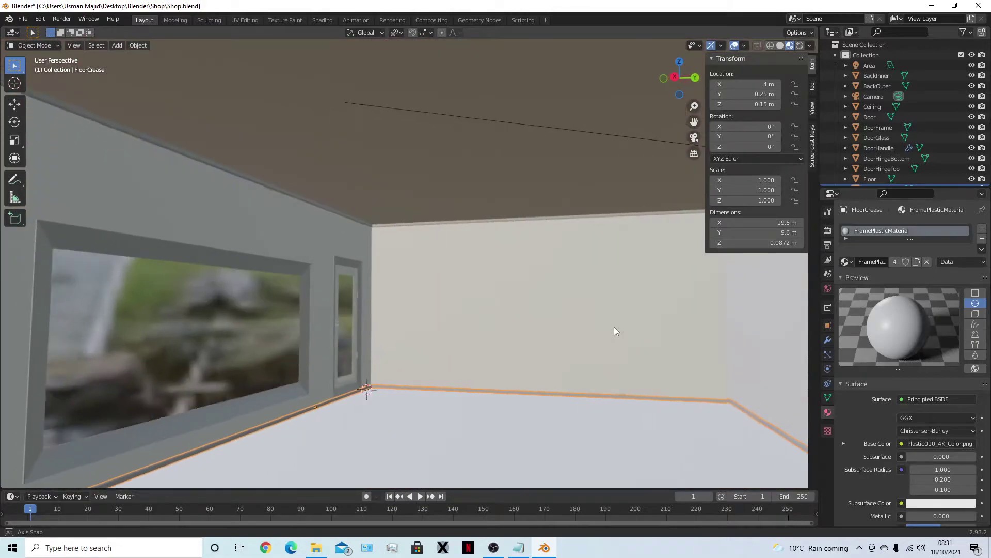
left_click(245, 19)
- Select all FloorCrease faces, frame them, and unwrap their UVs
scroll(568, 345, "down", 5)
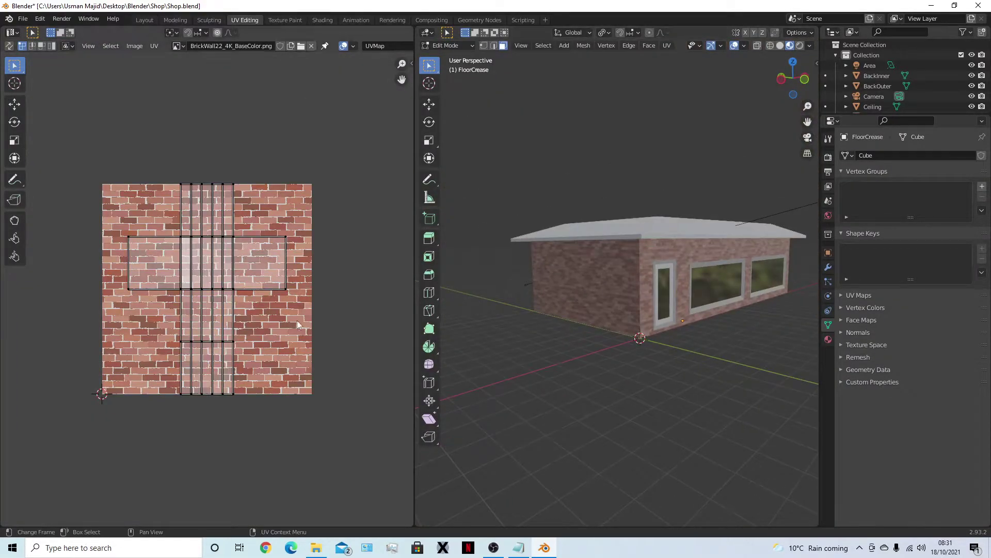
key("a")
key("KP_Decimal")
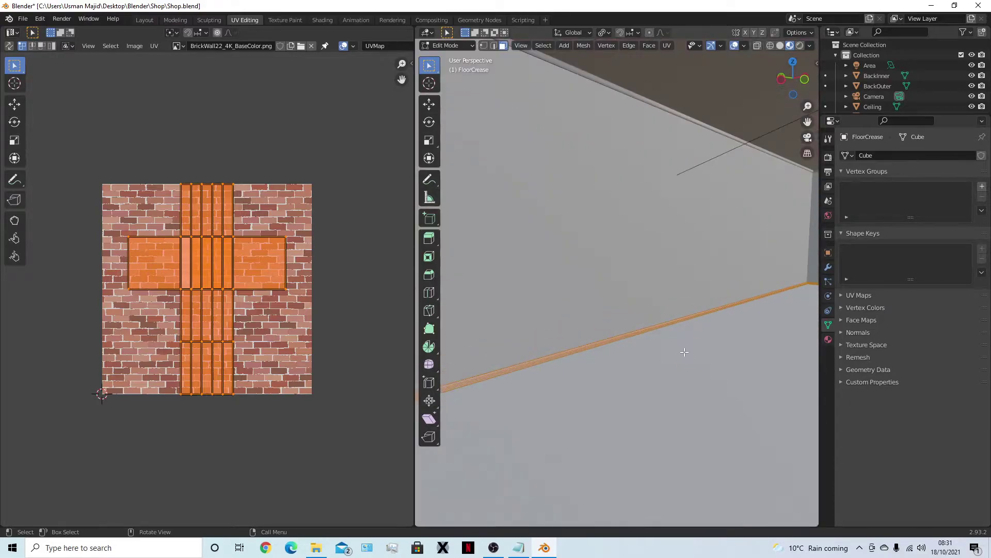
middle_click_drag(711, 365, 594, 376)
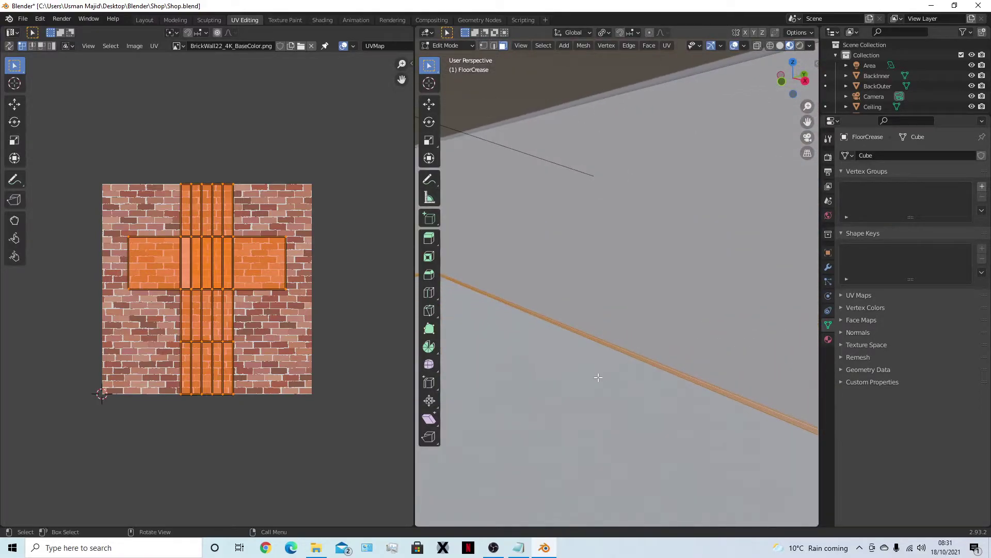
key("u")
left_click(593, 373)
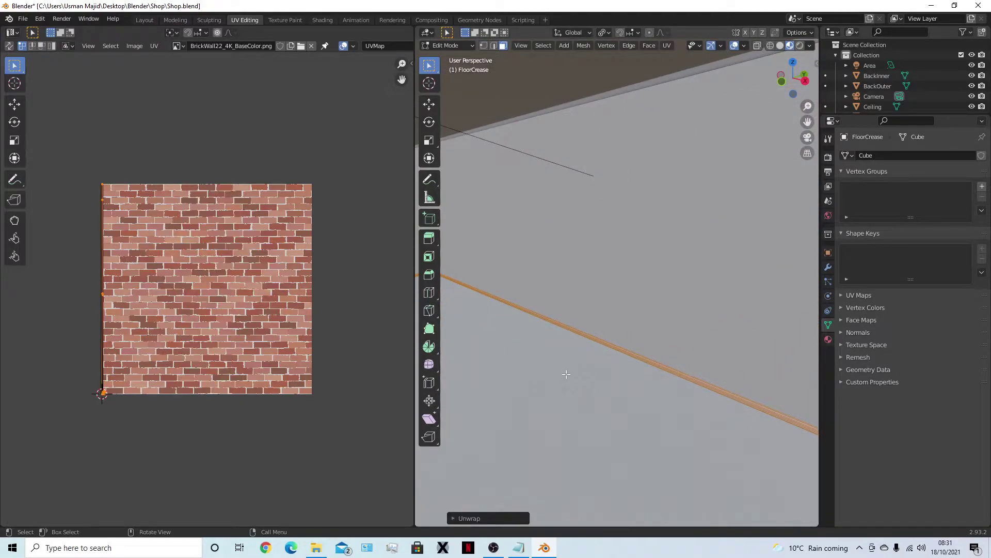
- Inspect the FloorCrease's cross-shaped UV layout, then deselect all faces
key("a")
middle_click_drag(566, 374, 571, 359)
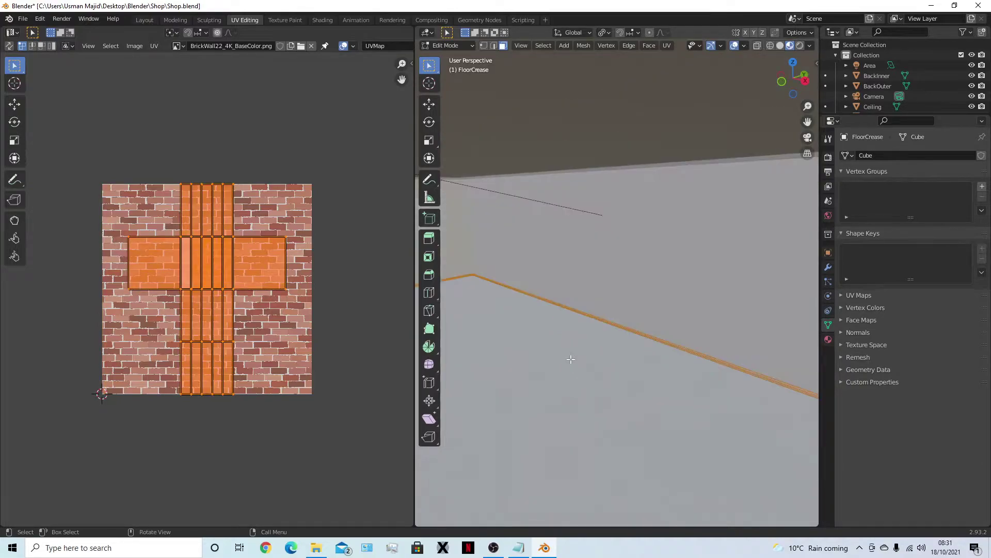
middle_click_drag(428, 346, 677, 386)
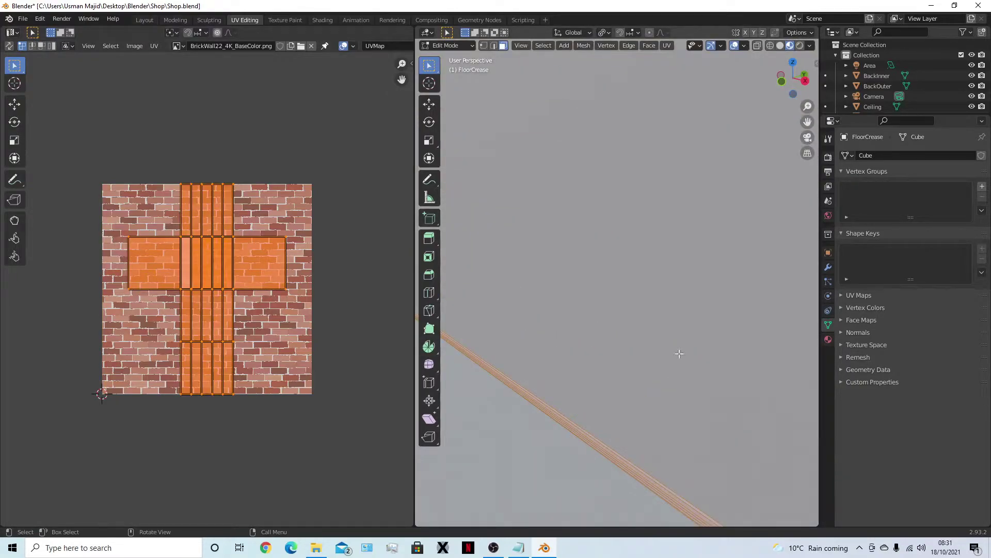
scroll(656, 372, "down", 8)
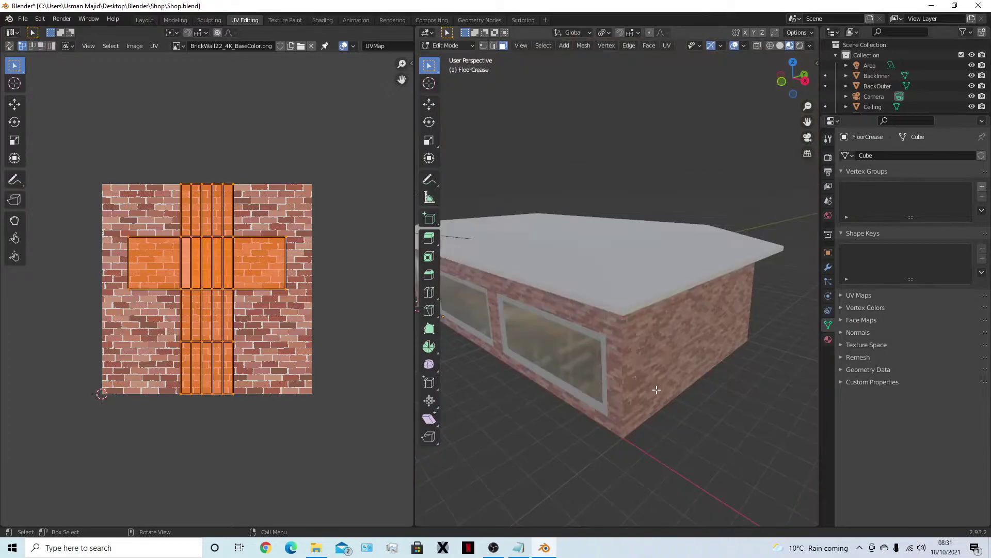
key("alt+a")
scroll(573, 362, "up", 8)
middle_click_drag(564, 371, 609, 344)
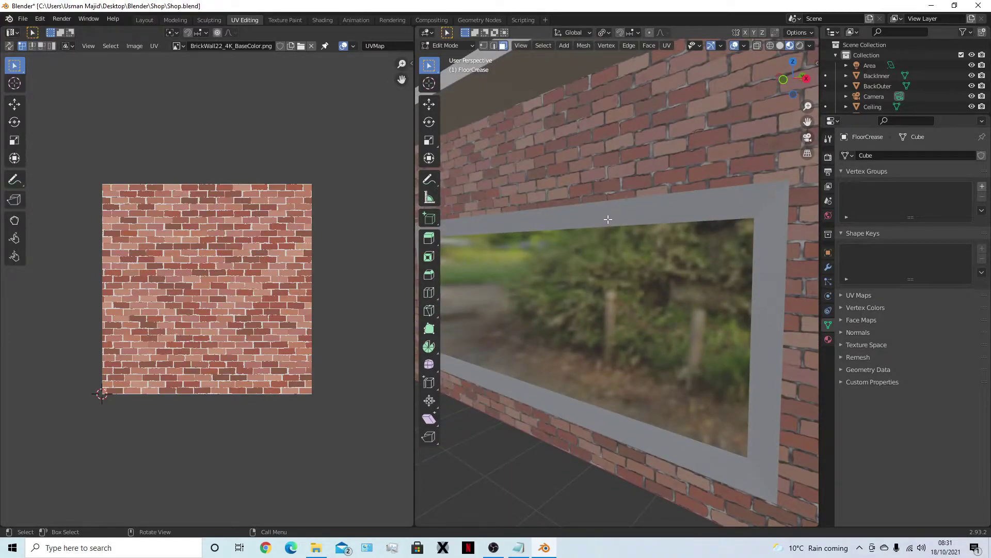
- Select the DoorFrame in the Layout workspace and bring it into UV Editing
left_click(153, 18)
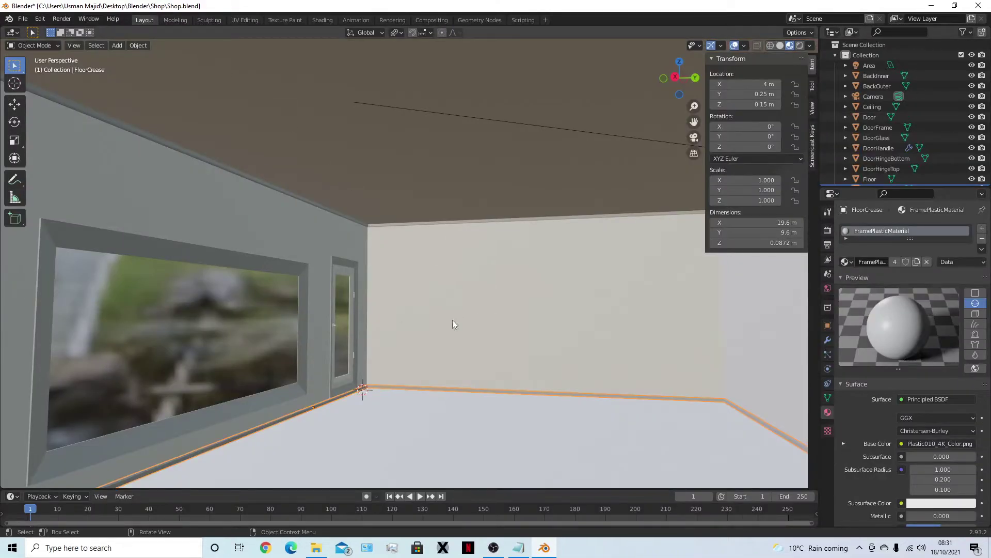
middle_click_drag(452, 324, 428, 335)
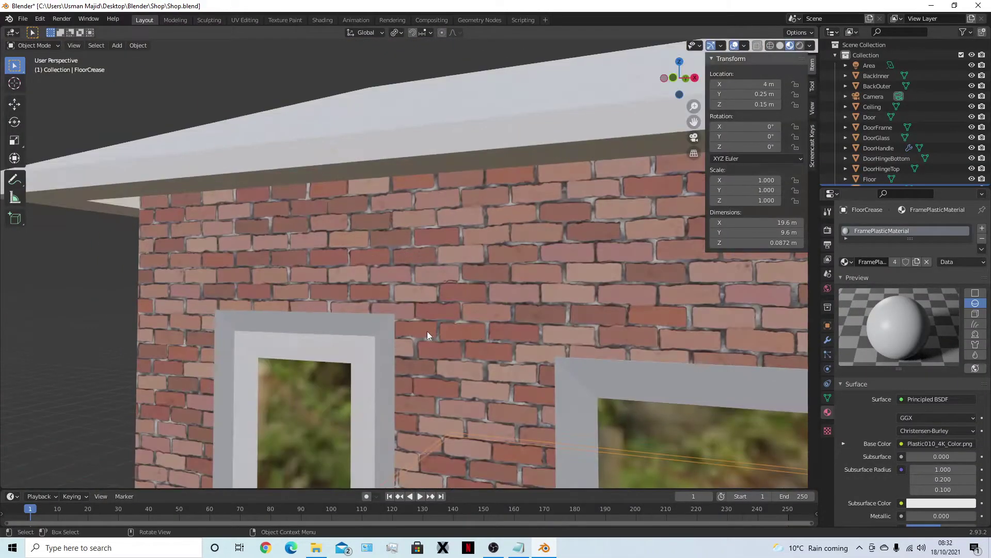
left_click(385, 324)
left_click(245, 20)
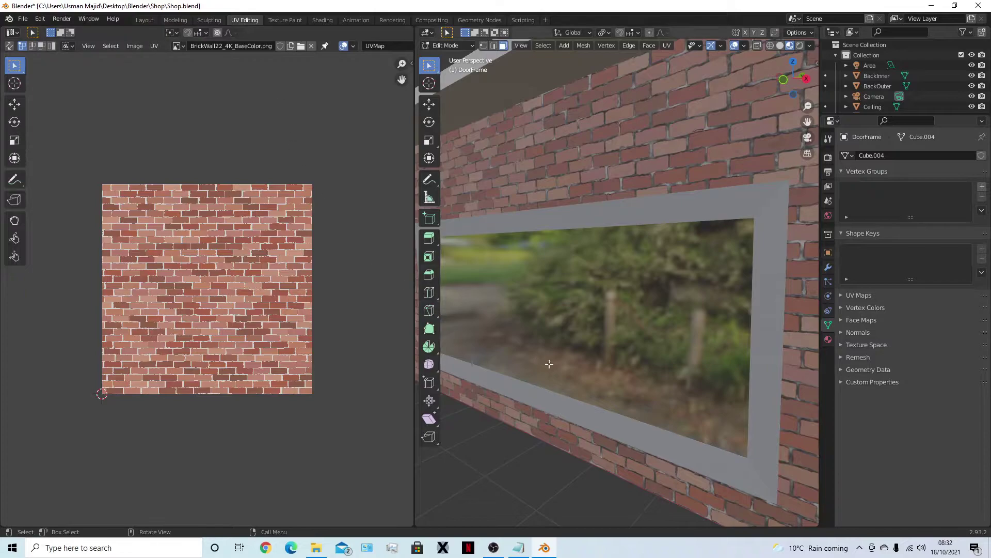
- Select all DoorFrame faces and unwrap them onto the brick texture
key("a")
middle_click_drag(549, 363, 736, 395)
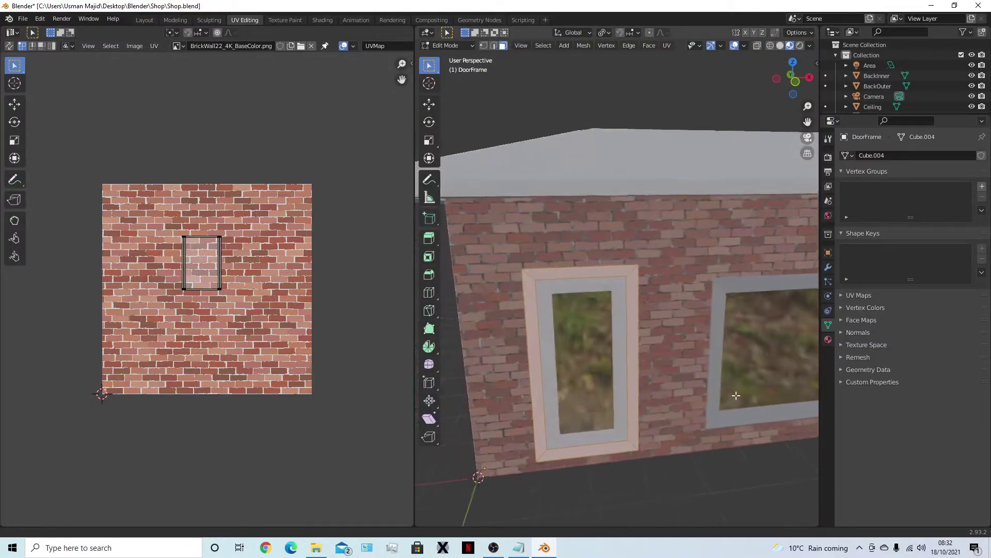
key("a")
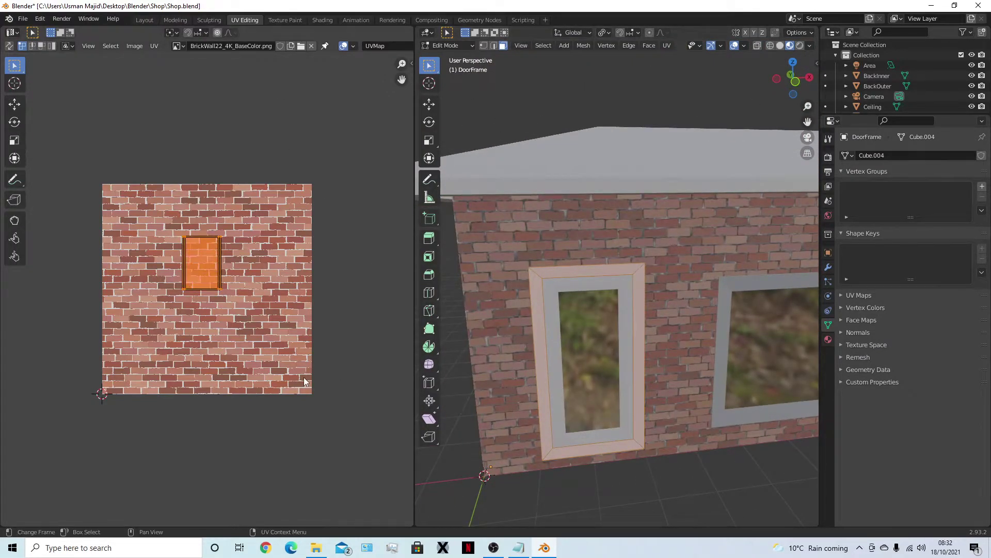
key("u")
left_click(620, 387)
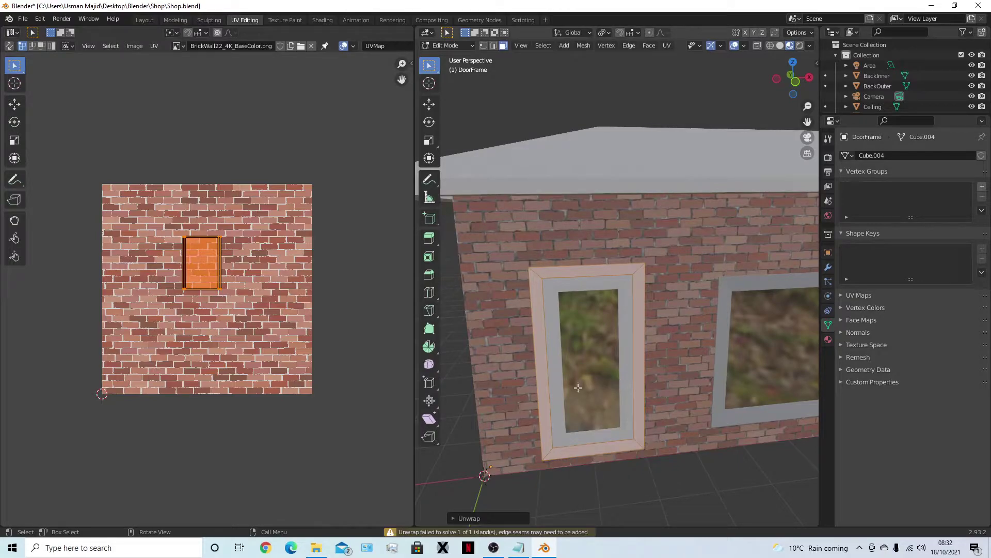
scroll(645, 429, "up", 6)
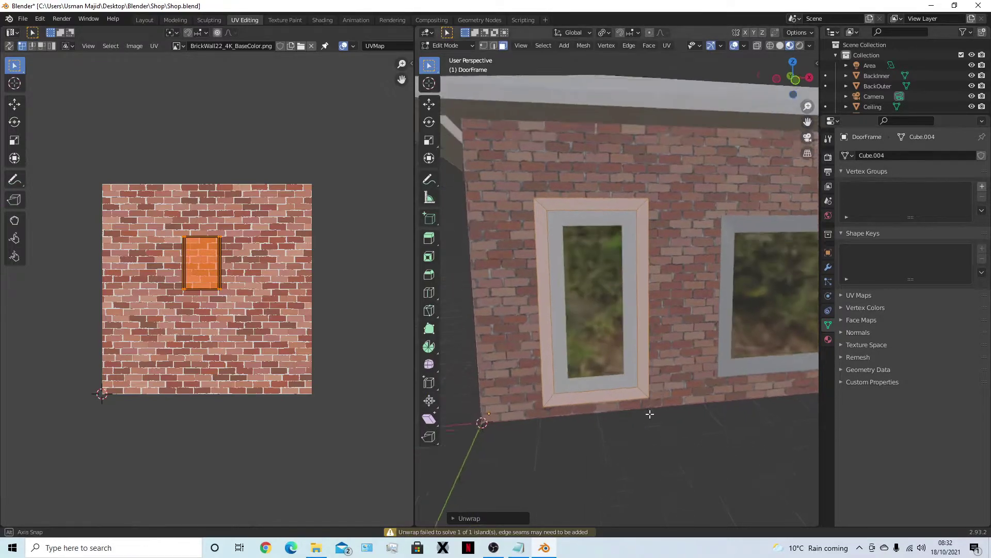
scroll(650, 411, "down", 2)
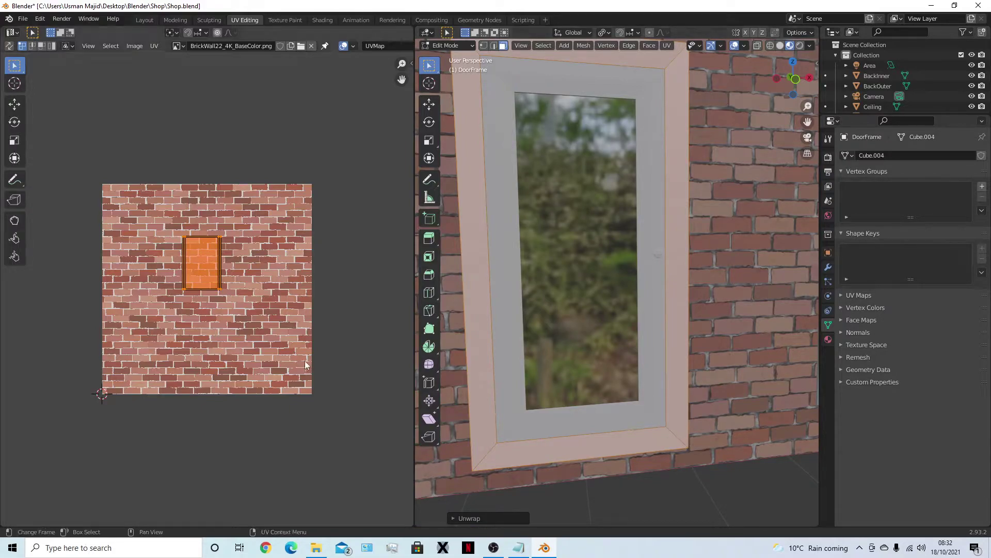
- Switch to Rendered viewport shading and scale the DoorFrame UV island up about 3.6 times
key("s")
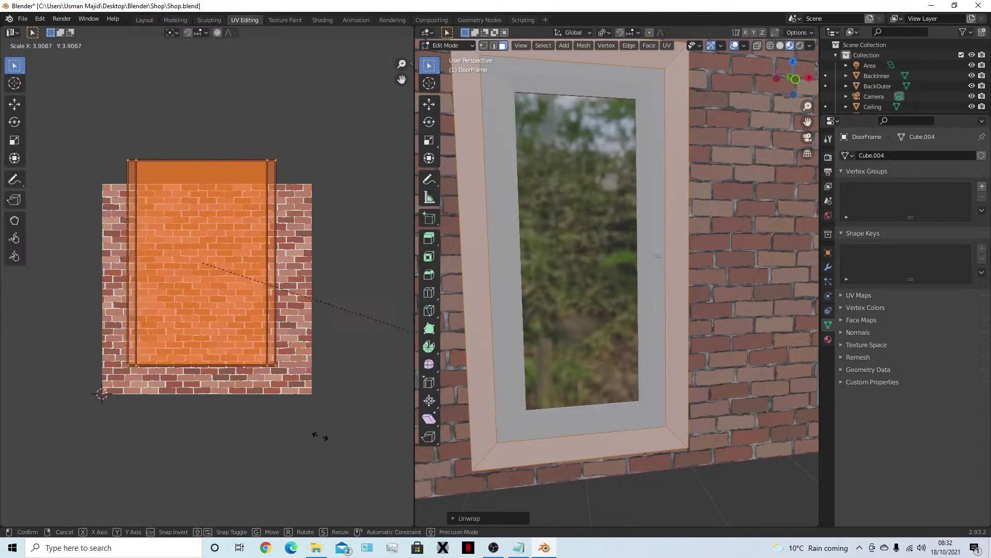
key("Escape")
left_click(798, 47)
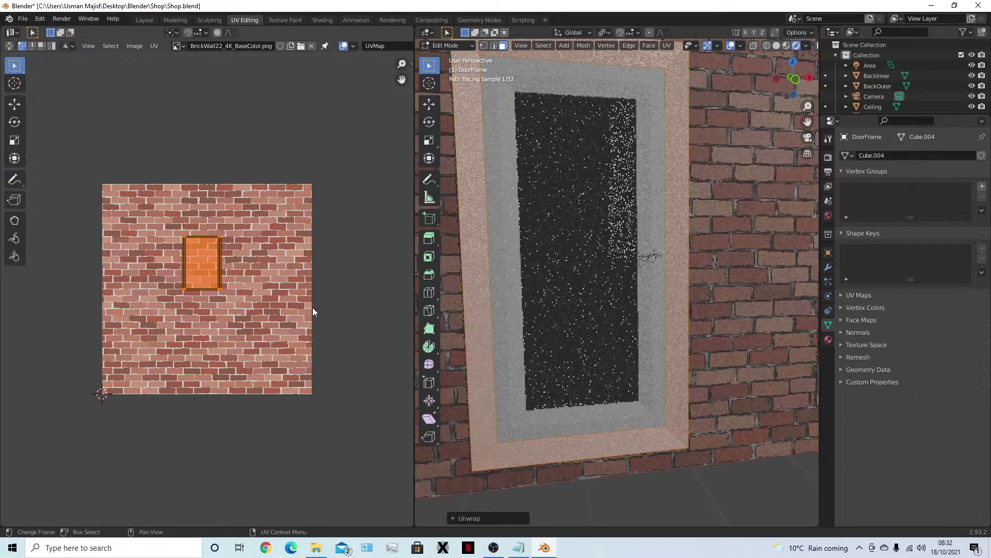
key("s")
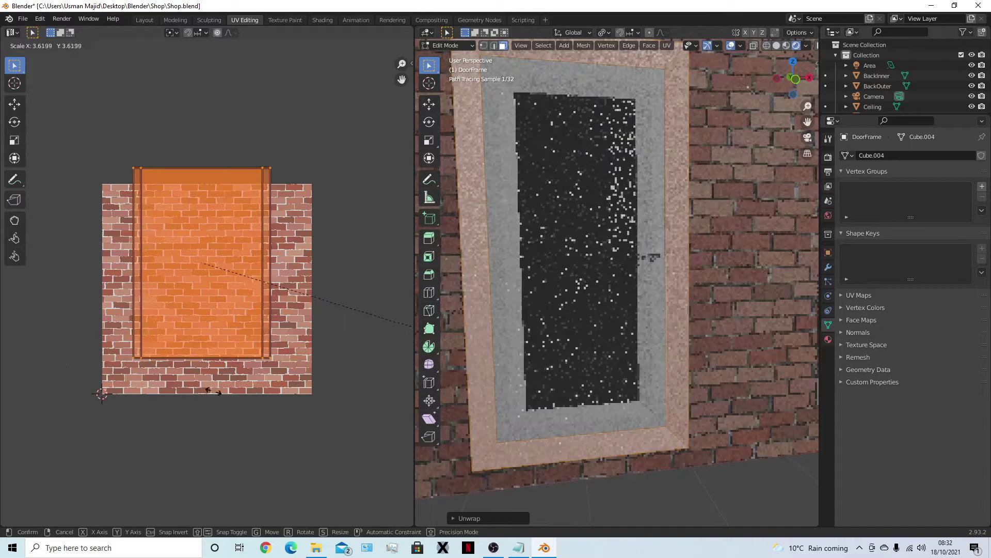
- Cancel the UV island scaling and return to the Layout workspace
right_click(293, 395)
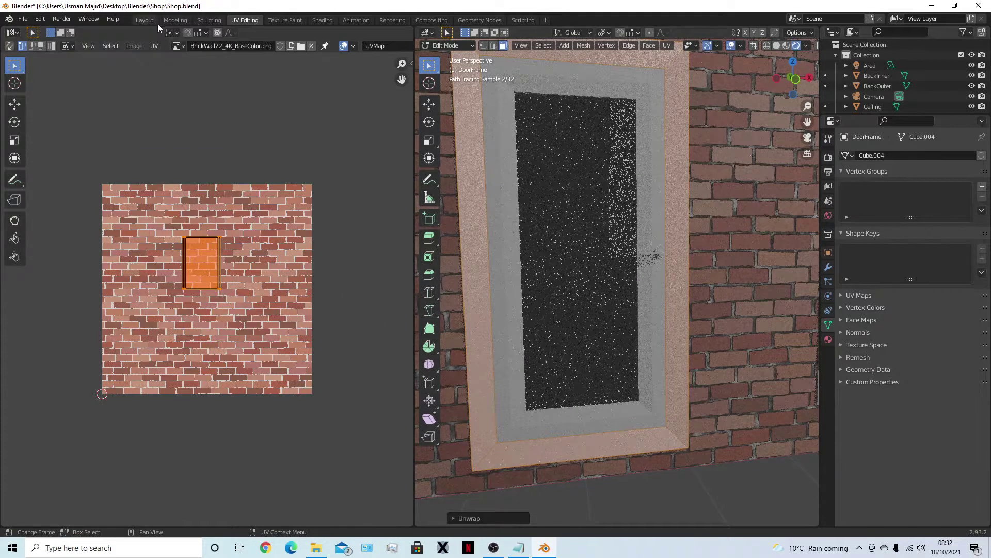
left_click(144, 20)
scroll(410, 133, "up", 6)
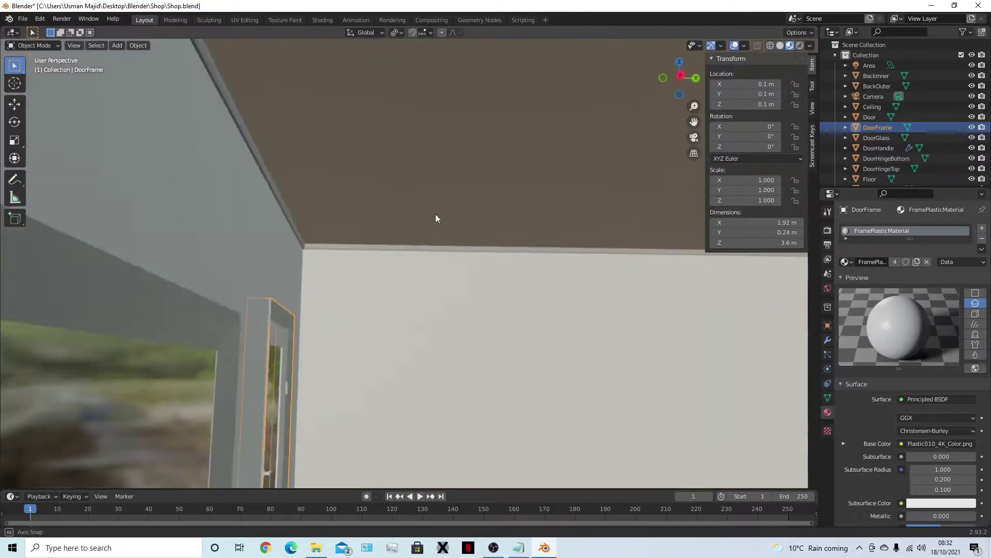
scroll(342, 233, "down", 6)
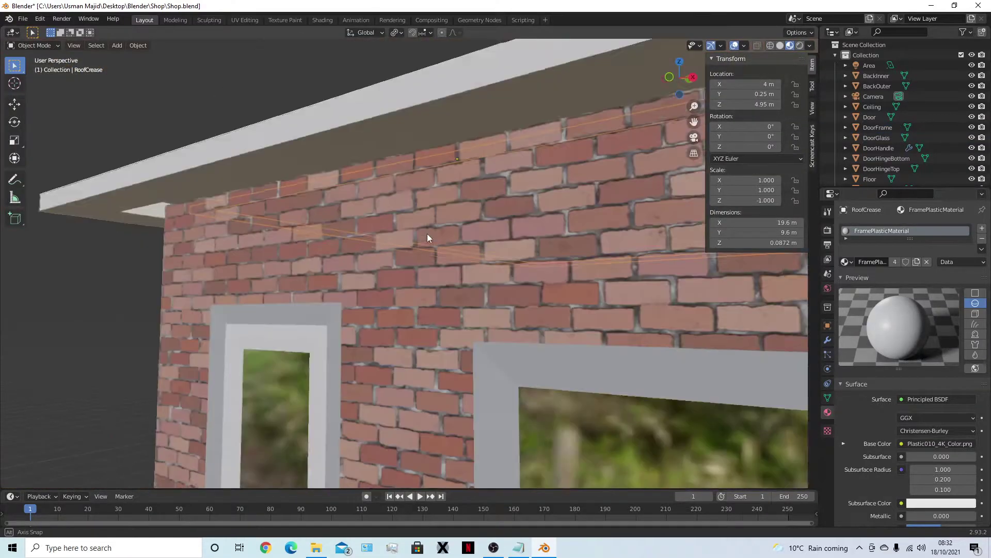
- Orbit back outside the brick wall and select the Door object inside its frame
left_click(434, 266)
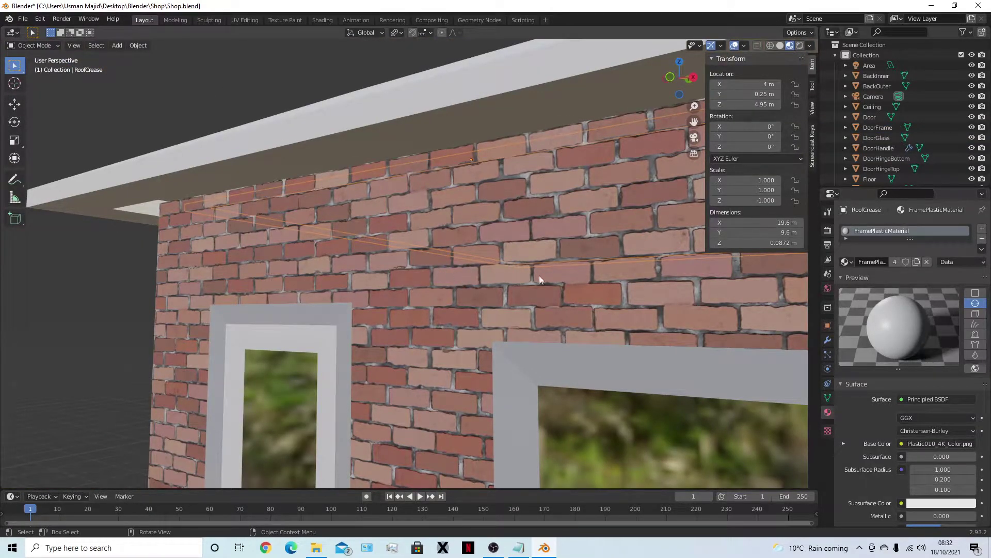
middle_click_drag(539, 279, 433, 283)
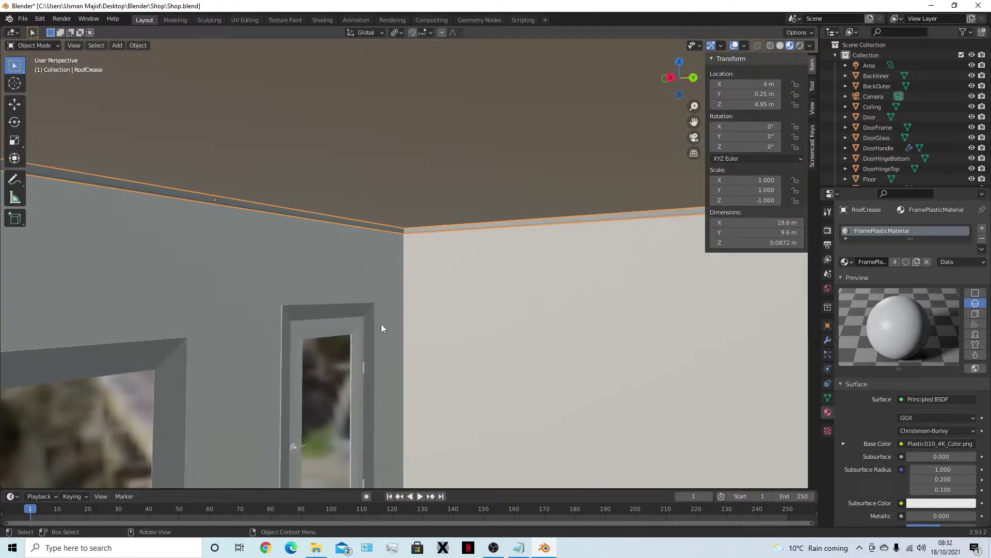
middle_click_drag(381, 328, 491, 347, "shift")
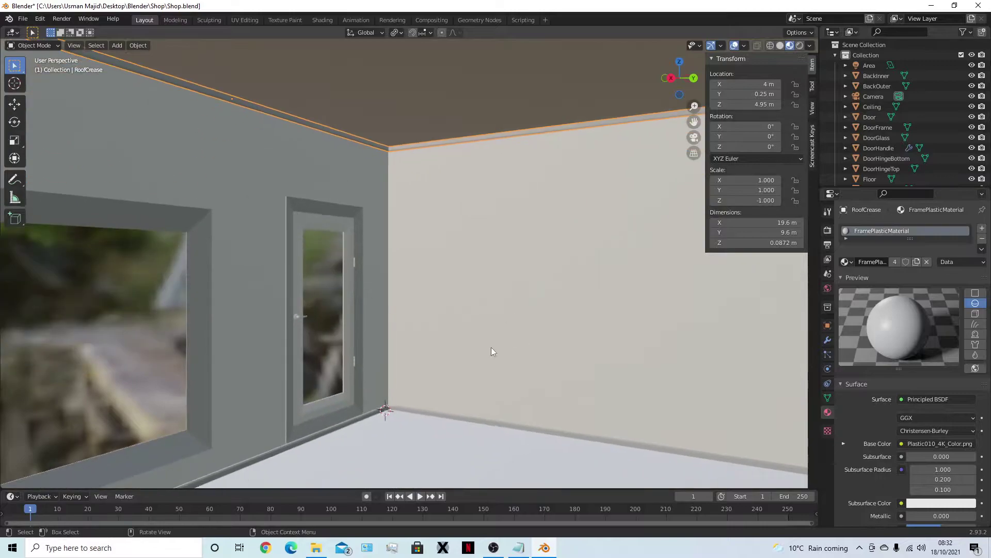
left_click(424, 414)
left_click(426, 412)
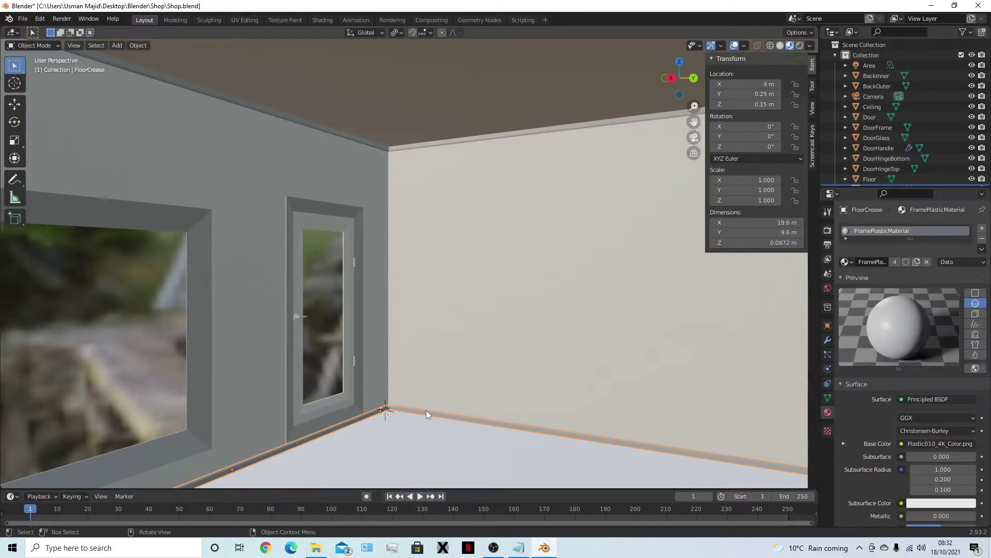
middle_click_drag(426, 408, 506, 346)
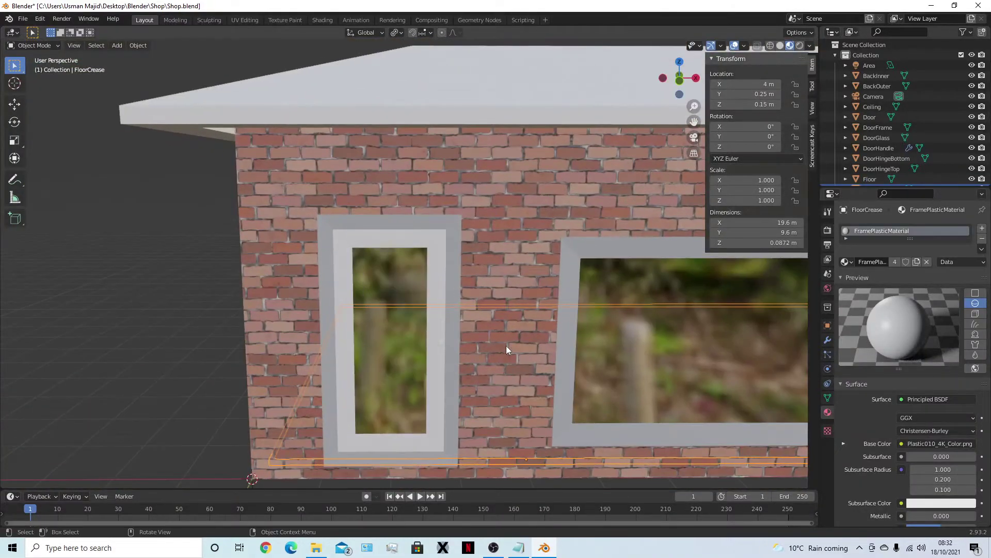
left_click(448, 280)
left_click(569, 262)
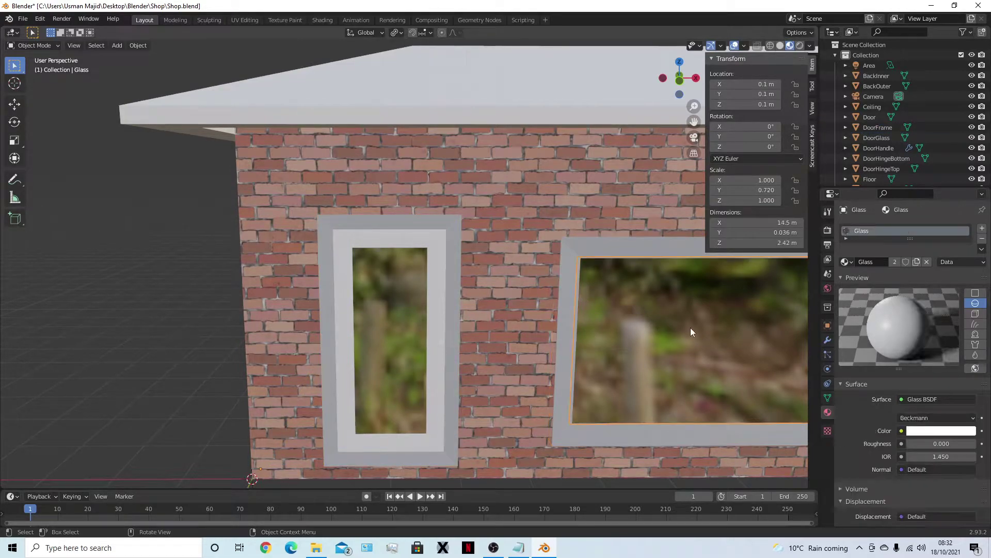
left_click(431, 286)
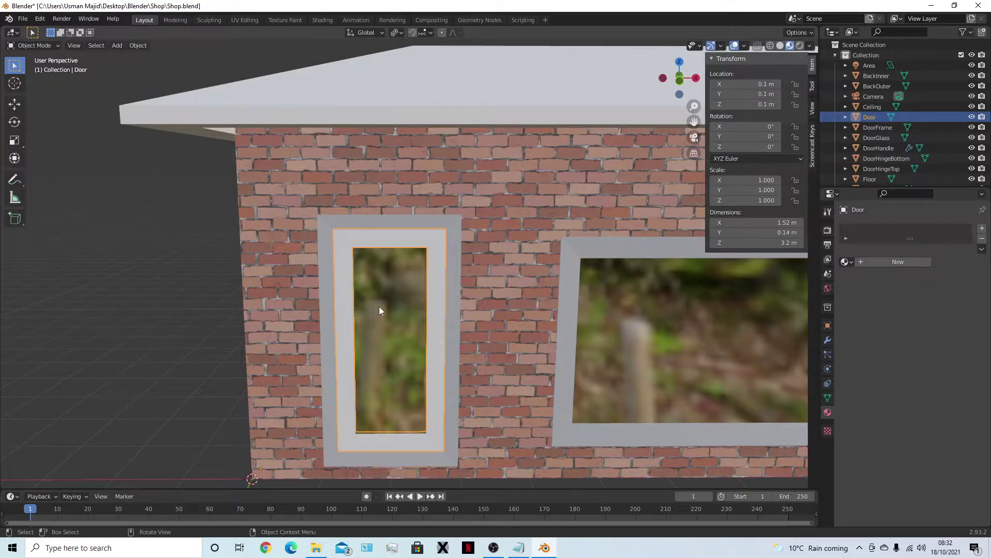
- Undo the accidental Door duplicate and hide every other object with Shift+H
key("shift+d")
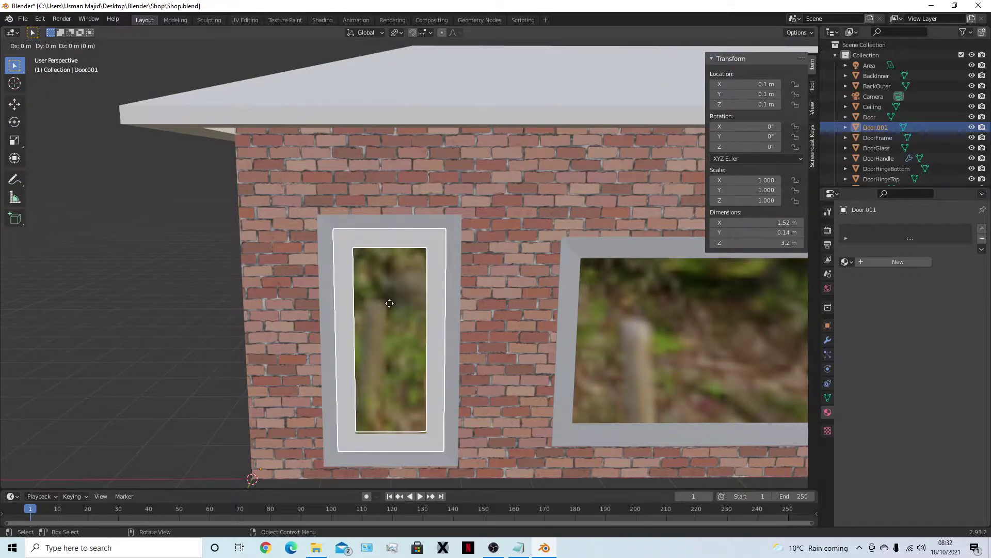
right_click(390, 303)
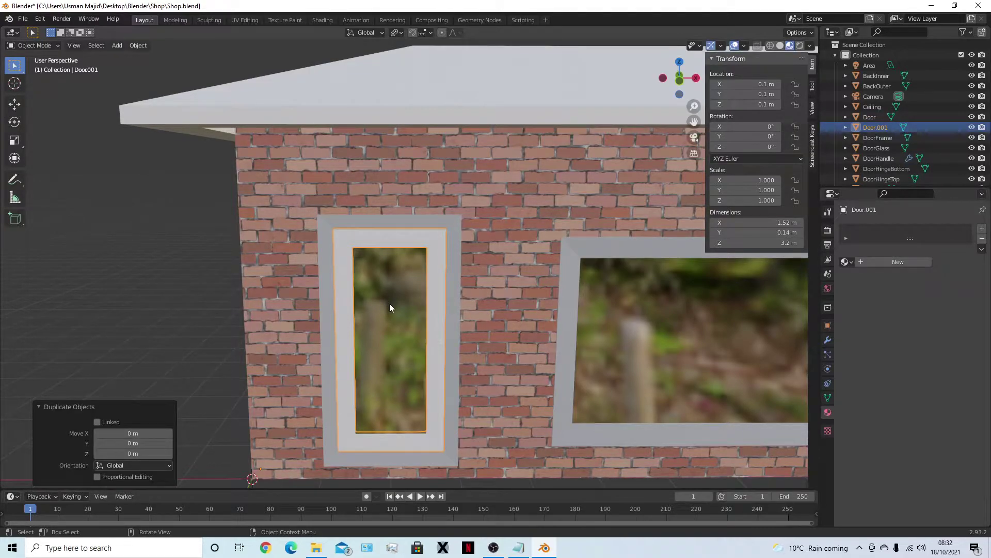
key("ctrl")
key("ctrl+z")
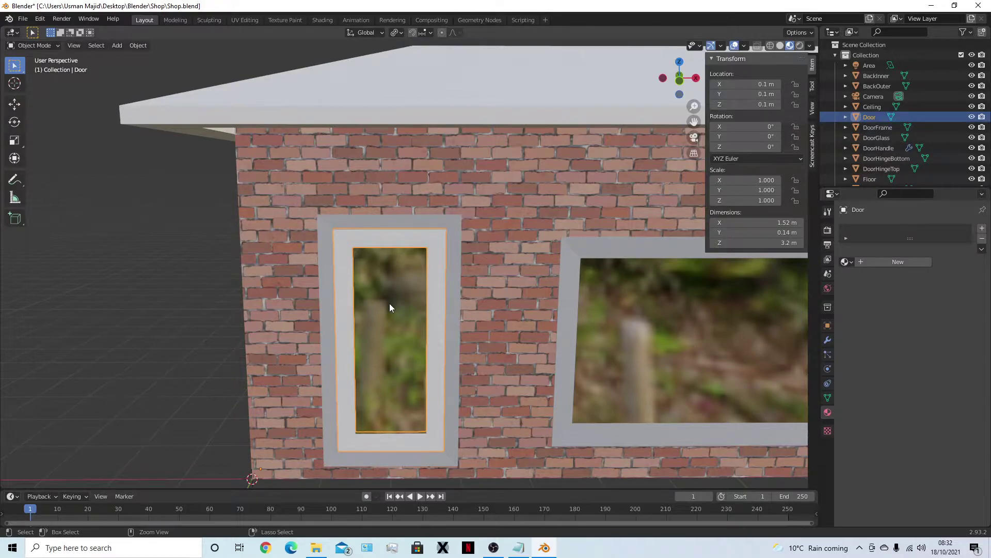
key("ctrl+z")
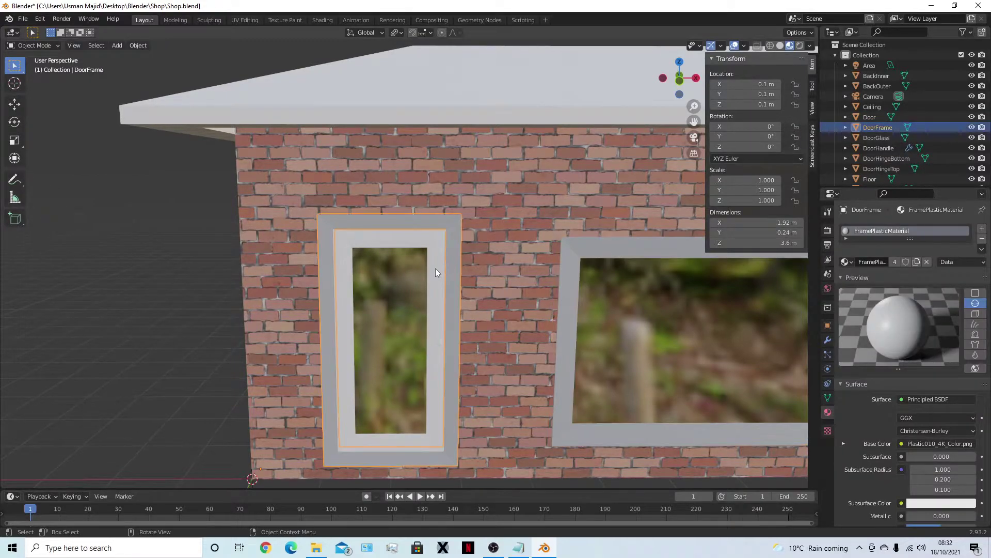
key("ctrl+shift+z")
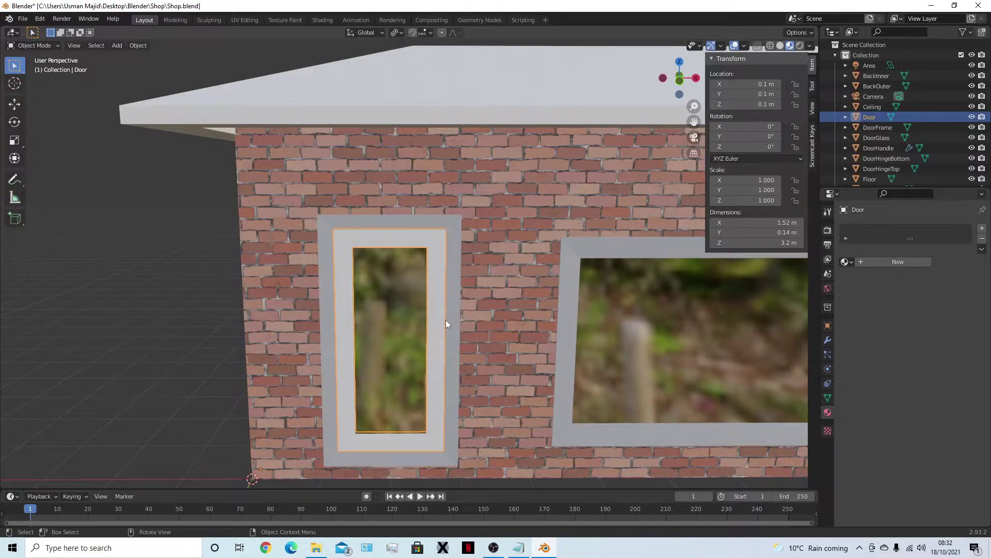
key("shift+h")
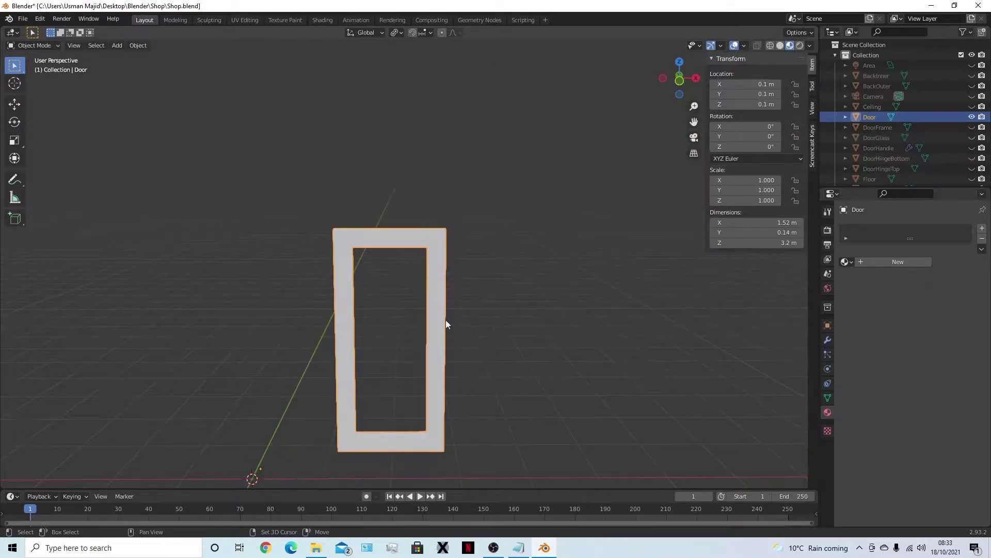
middle_click_drag(445, 320, 570, 288)
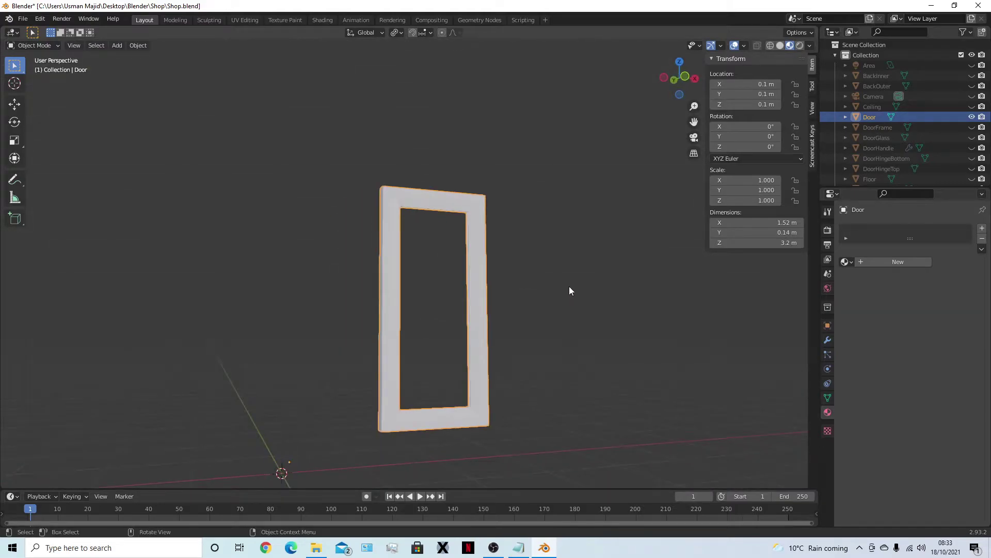
- Create a new material on the door named WoodBlack
left_click(869, 262)
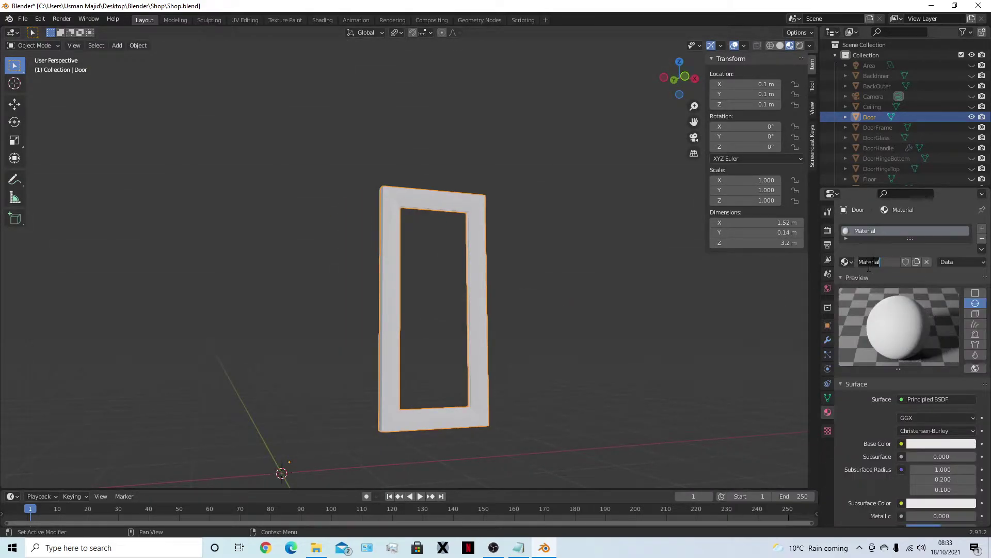
type("WoodBa")
type("Wood")
type("B")
type("lack")
key("Return")
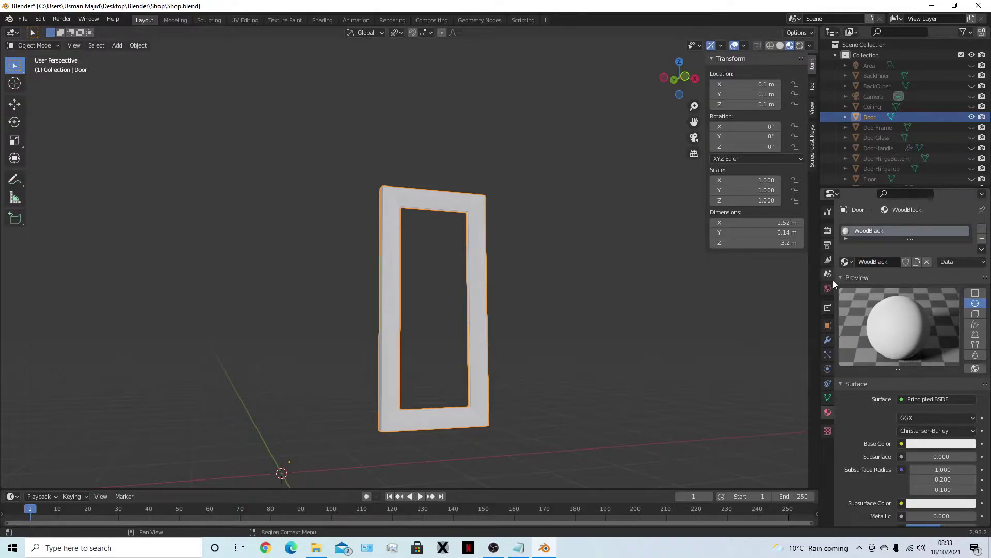
- Add a second material slot holding a new material named WoodOrange
left_click(982, 228)
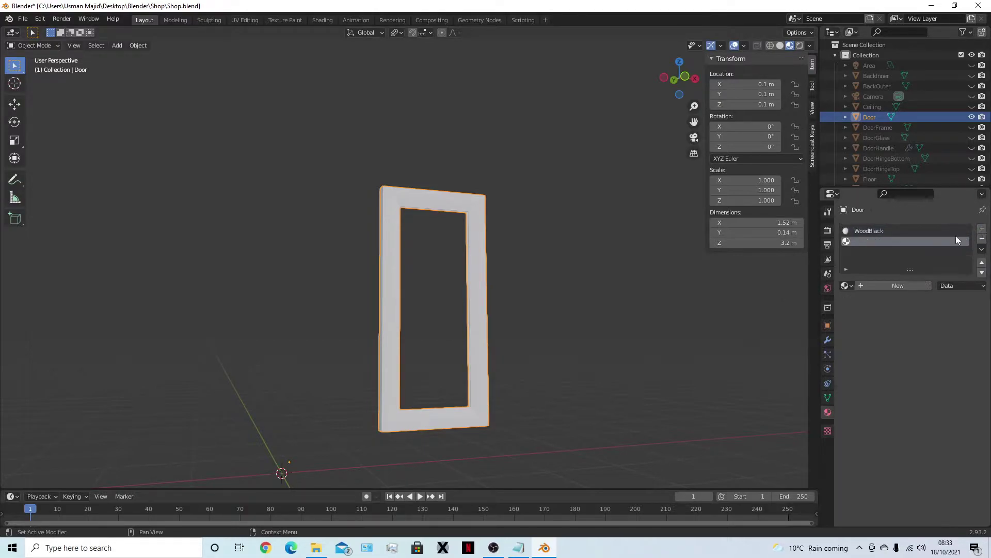
left_click(889, 283)
double_click(889, 285)
type("Wood")
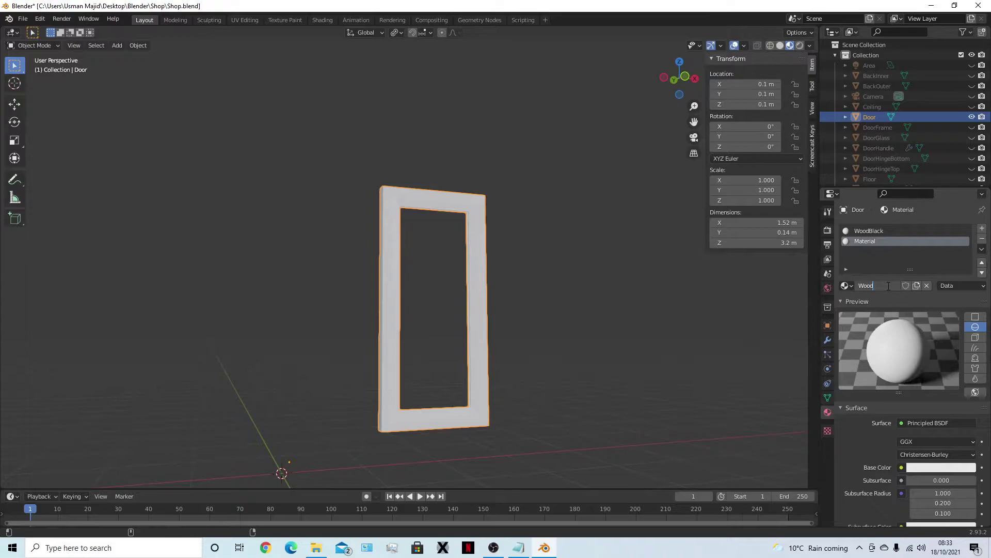
type("Orange")
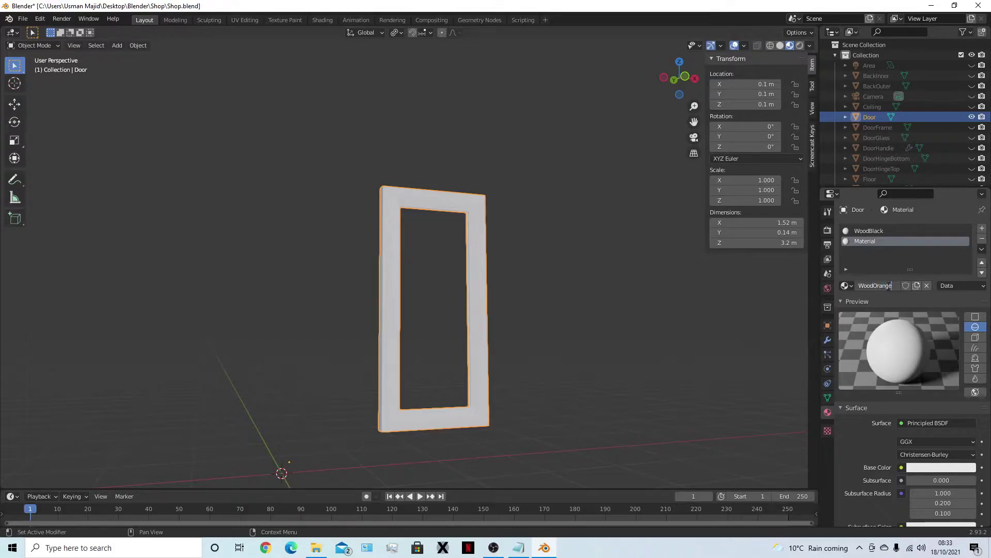
key("Return")
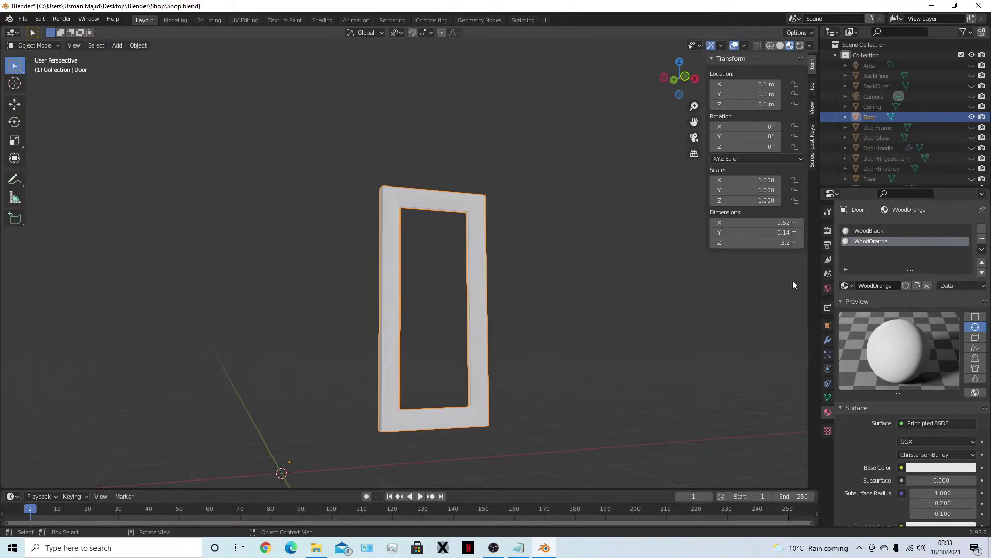
middle_click_drag(646, 325, 587, 309)
key("Tab")
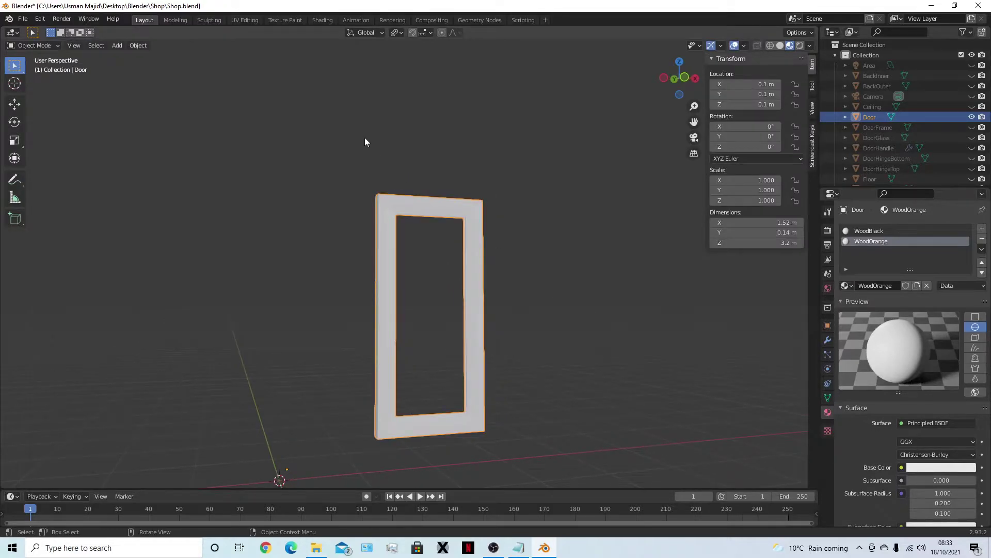
- In Edit Mode, select the door frame's faces around its top and left side
key("Tab")
left_click(376, 202)
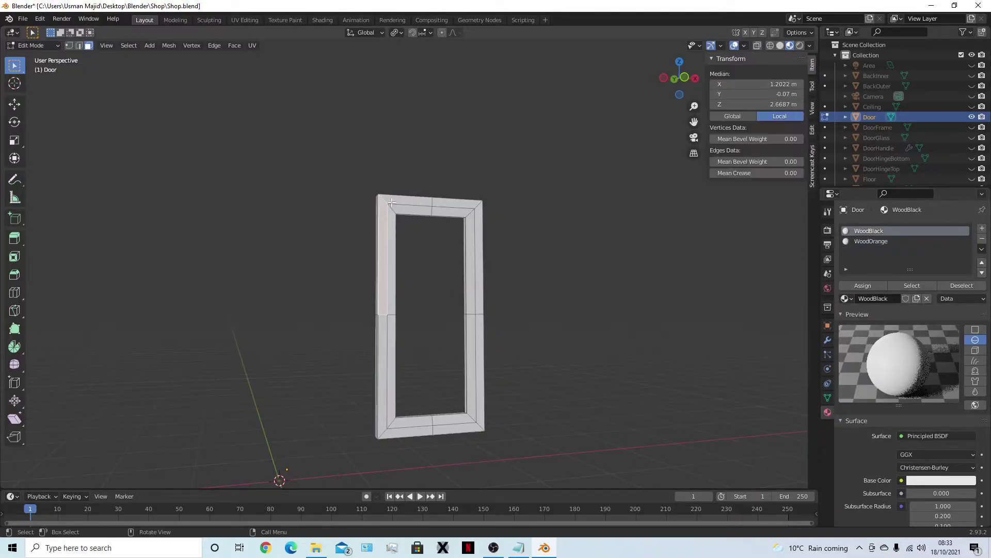
left_click(396, 292, "shift")
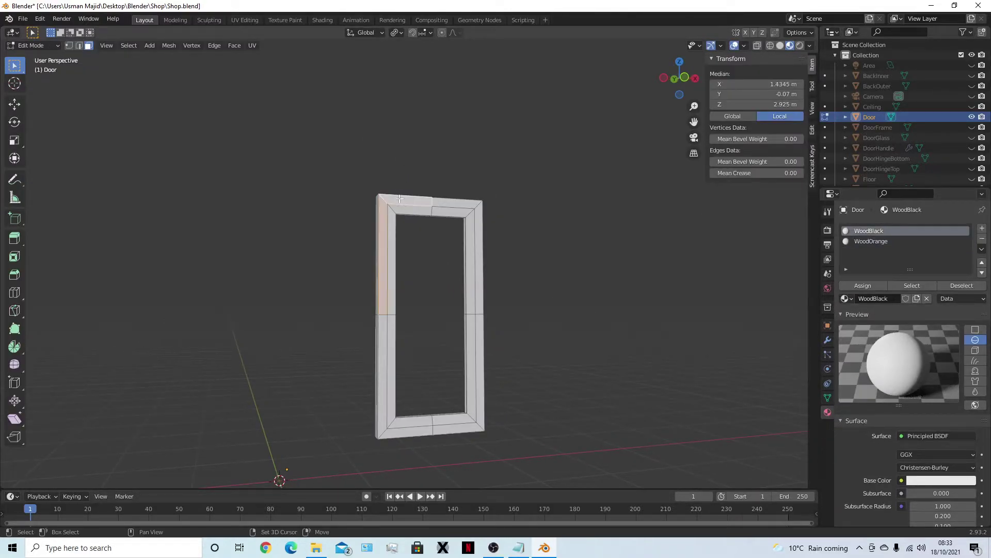
left_click(390, 330, "shift")
left_click(386, 418, "shift")
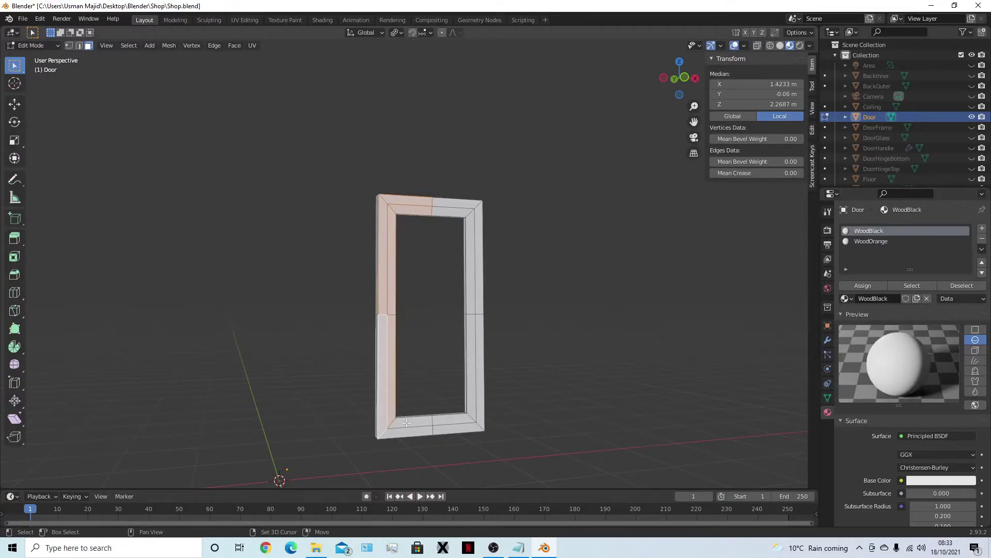
left_click(407, 432, "shift")
key("a")
key("alt+a")
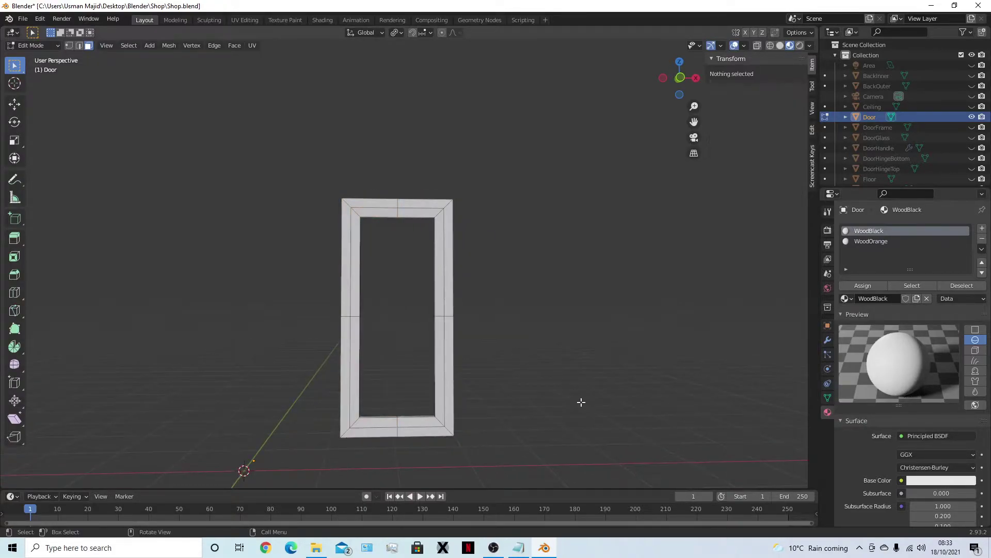
key("a")
middle_click_drag(529, 398, 512, 281)
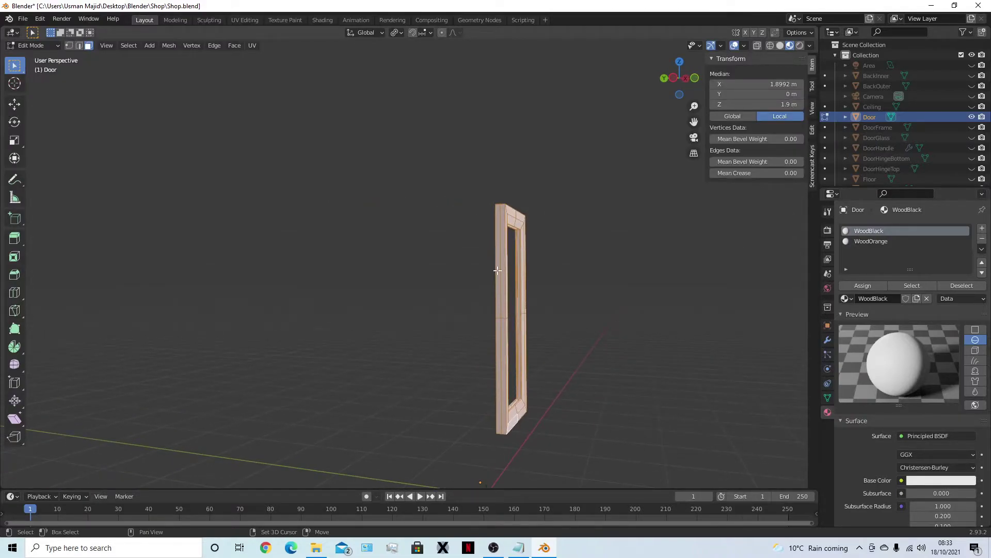
left_click(501, 279, "shift")
scroll(516, 310, "up", 3)
middle_click_drag(573, 327, 611, 361, "shift")
- Deselect the left and bottom face strips, then assign WoodBlack to the remaining faces
left_click(650, 353)
key("a")
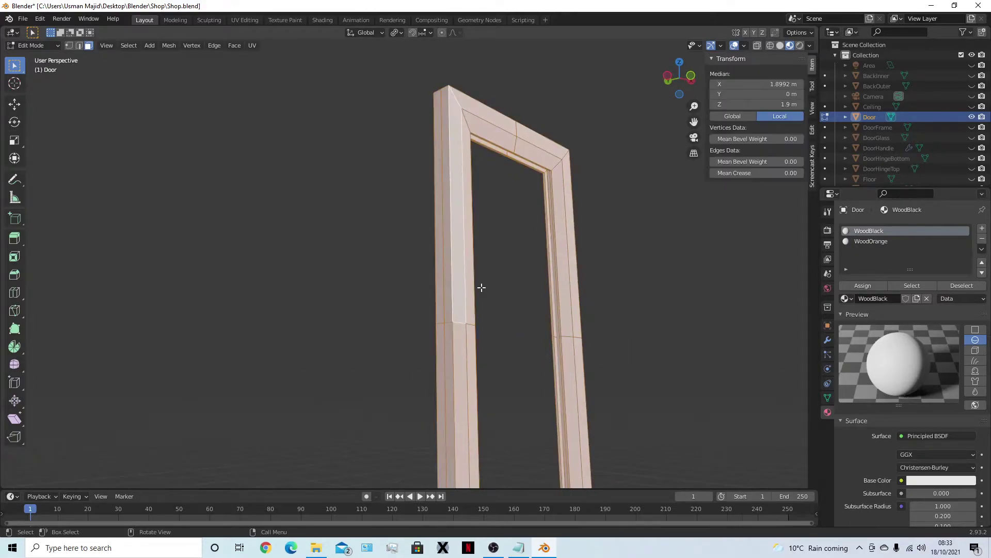
left_click(445, 267, "shift")
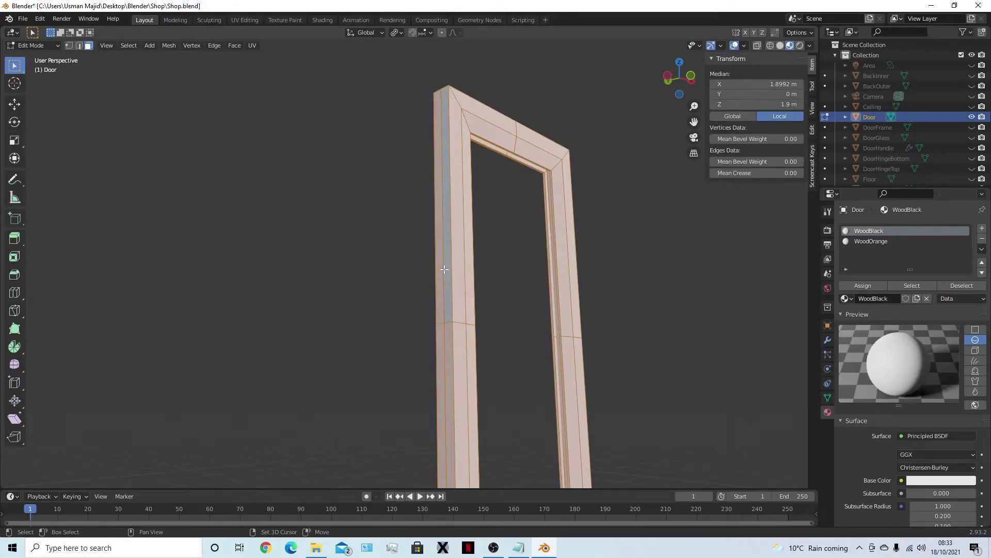
left_click(448, 343, "shift")
middle_click_drag(447, 343, 465, 330)
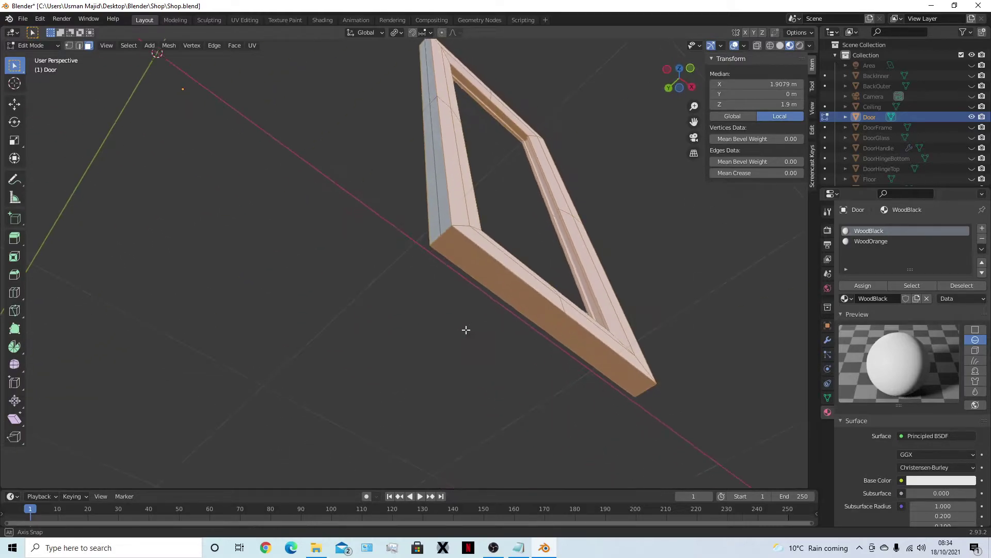
left_click(488, 272, "shift")
left_click(496, 271, "shift")
left_click(586, 345, "shift")
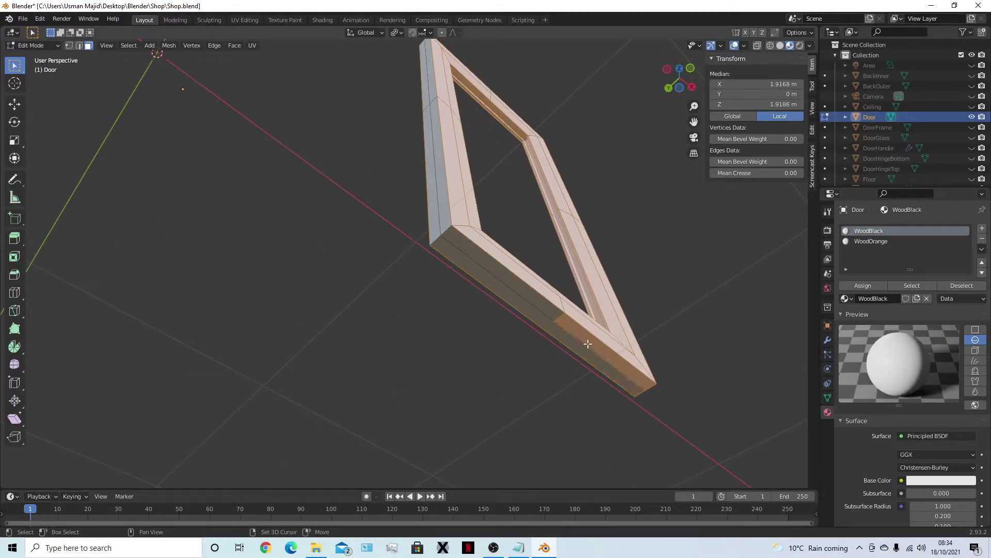
middle_click_drag(588, 343, 363, 301)
left_click(349, 300, "shift")
scroll(401, 345, "down", 3)
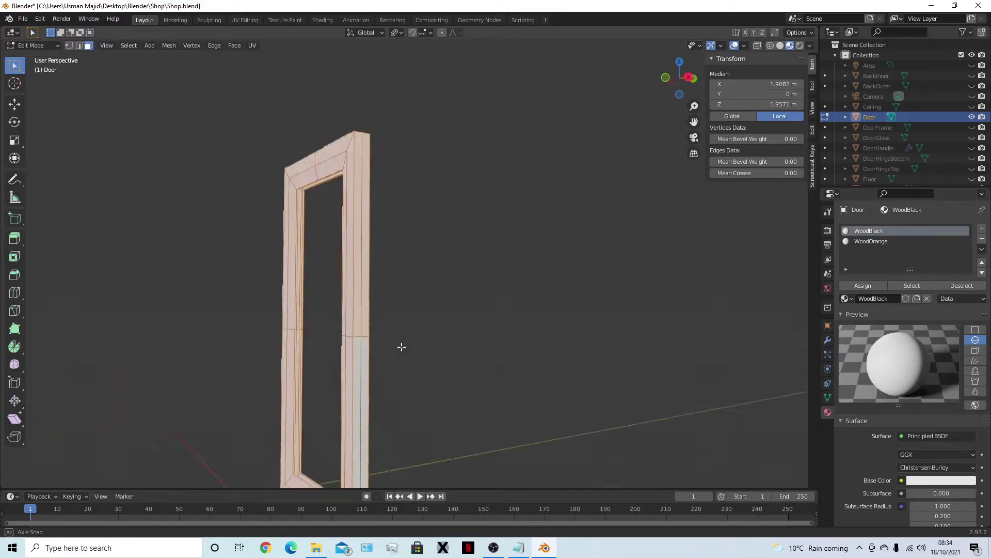
mouse_move(401, 346)
middle_mouse_down()
mouse_move(376, 319)
mouse_move(408, 334)
middle_mouse_up()
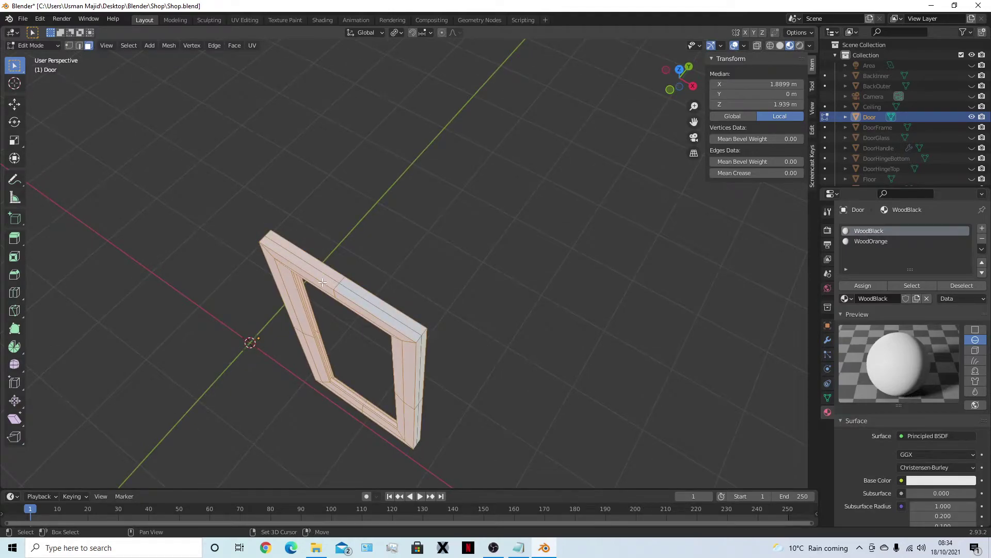
middle_click_drag(288, 321, 441, 273)
left_click(883, 230)
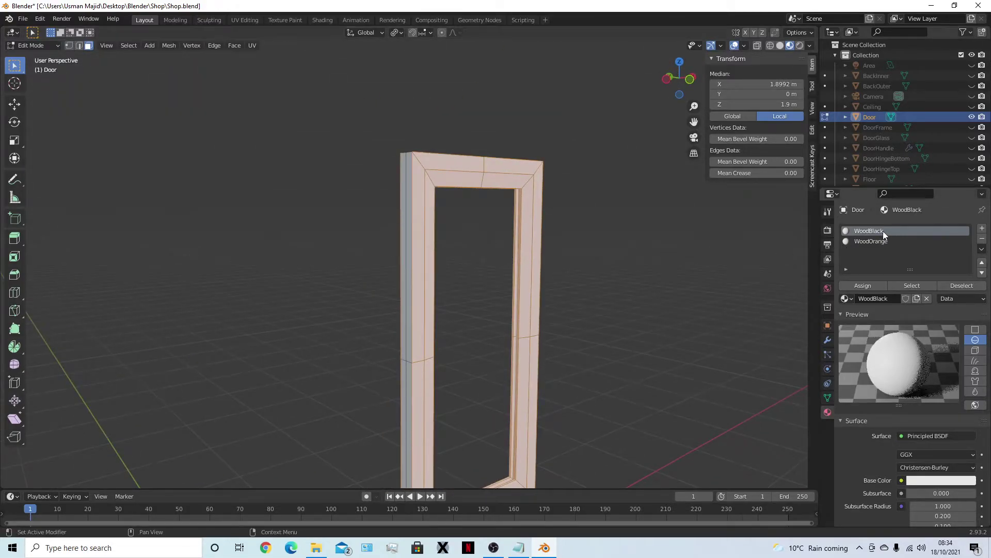
left_click(874, 288)
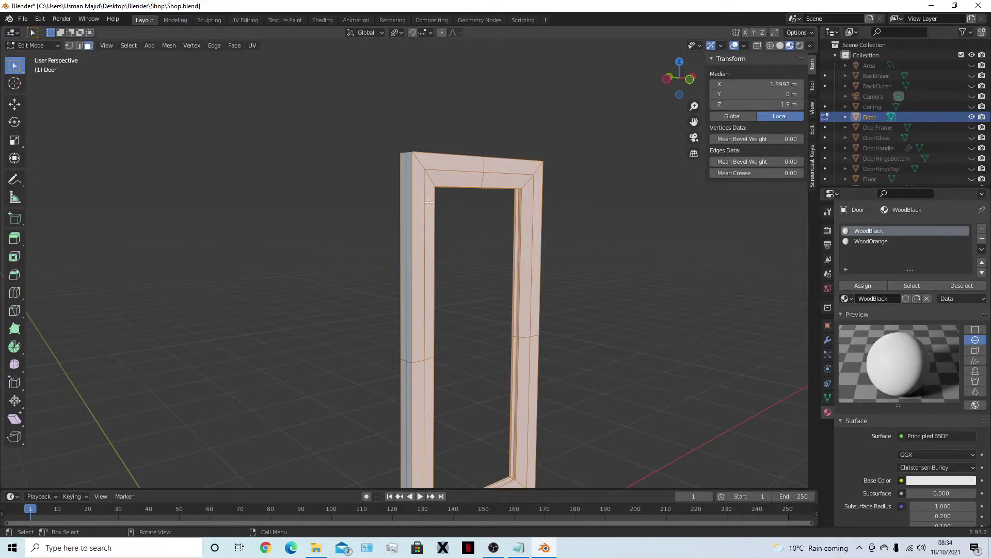
- Assign WoodOrange to the left jamb's face loop and return to Object Mode
left_click(410, 202, "alt")
left_click(479, 201)
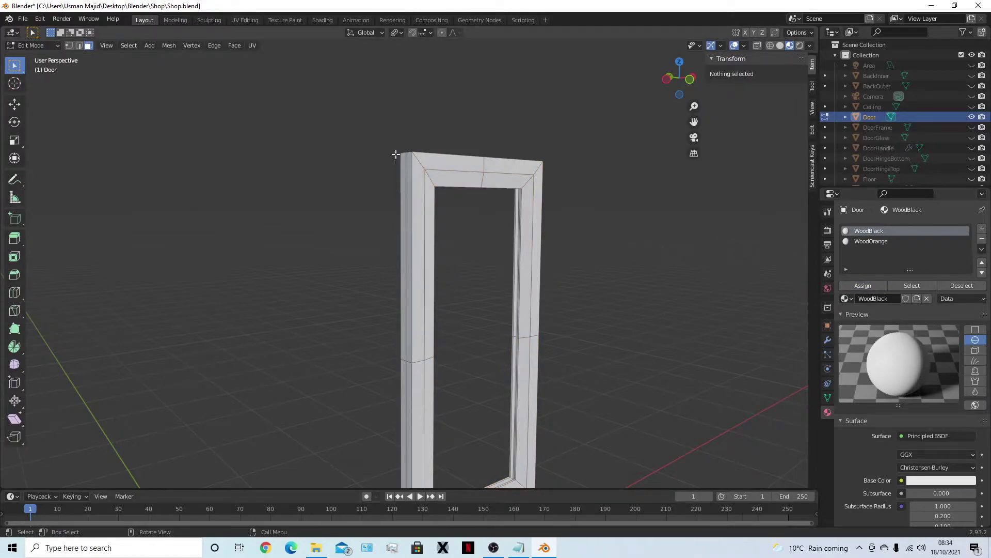
middle_click_drag(452, 221, 428, 248)
left_click(426, 229, "alt")
left_click(427, 229, "alt")
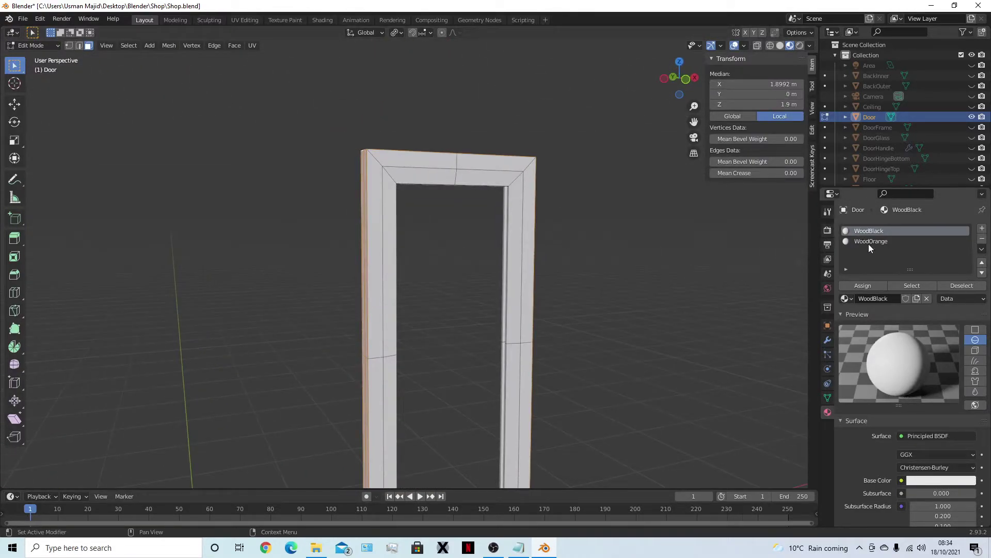
left_click(869, 241)
left_click(866, 286)
left_click(560, 276)
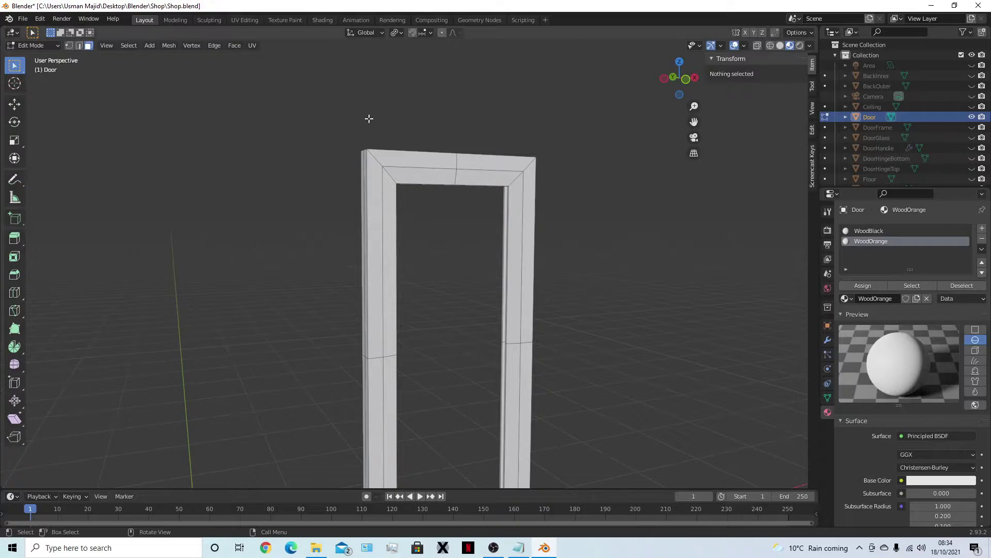
key("Tab")
- Switch to the Shading workspace and frame the door and its shader nodes
left_click(322, 20)
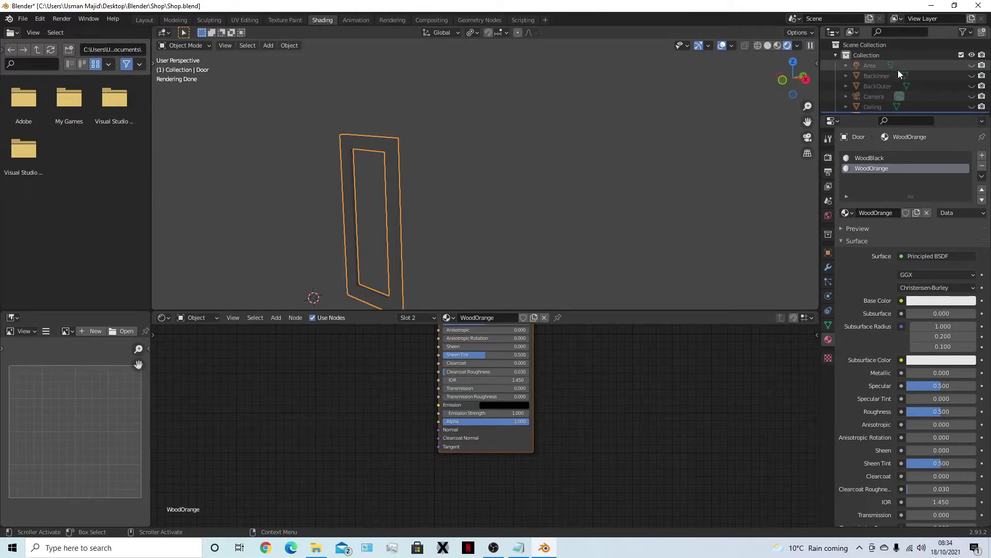
left_click(662, 179)
key("a")
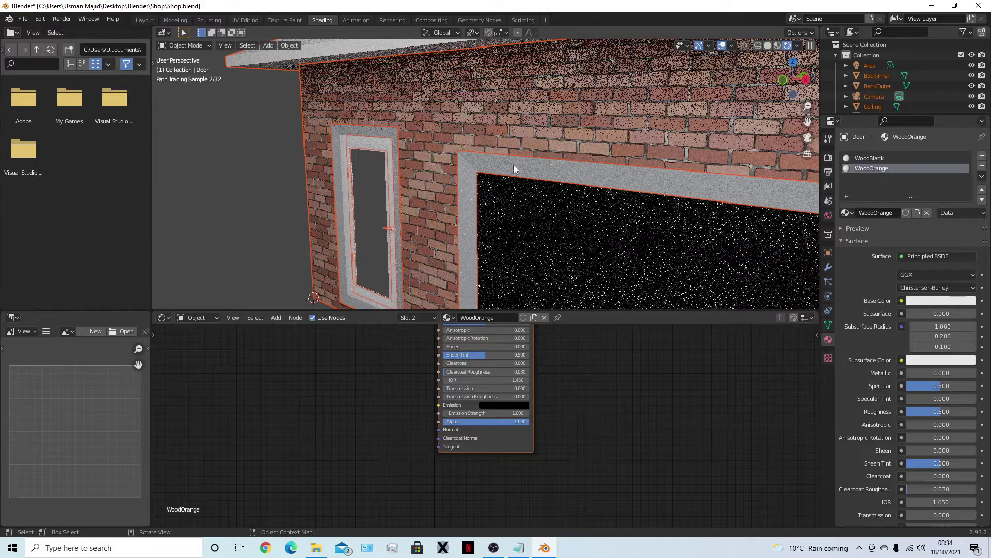
middle_click_drag(444, 176, 505, 181)
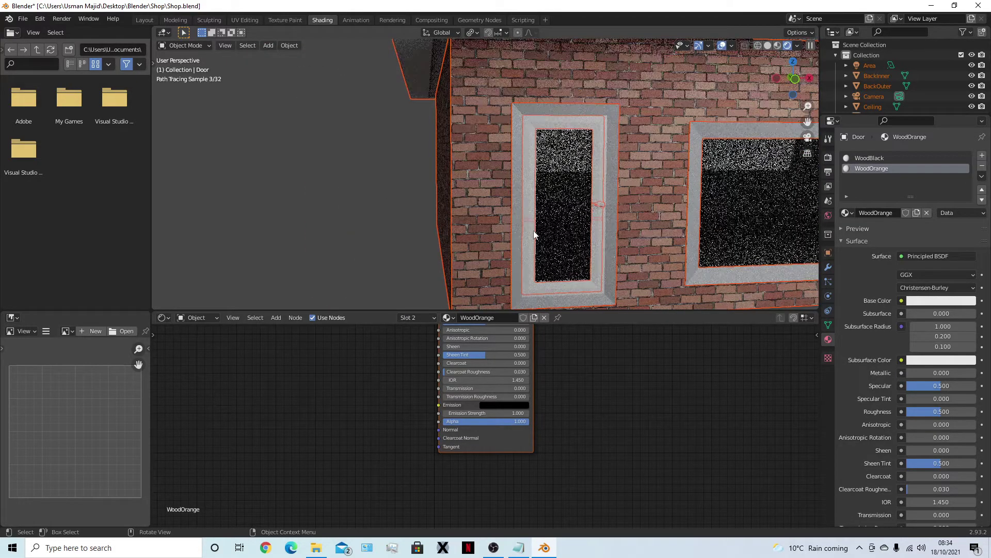
middle_click_drag(566, 398, 753, 485)
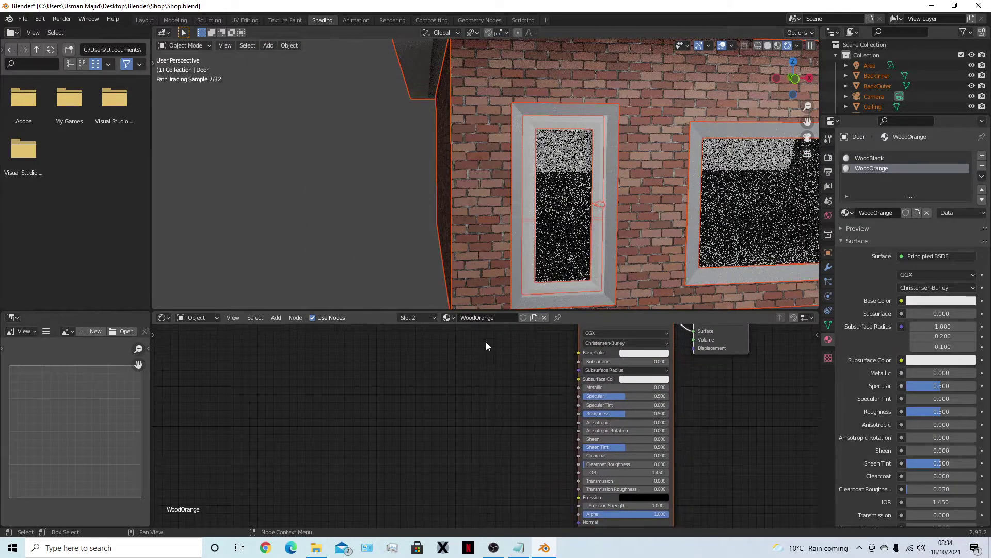
- Swap WoodOrange for WoodBlack in the second slot, then bring up File Explorer
left_click(446, 317)
left_click(472, 364)
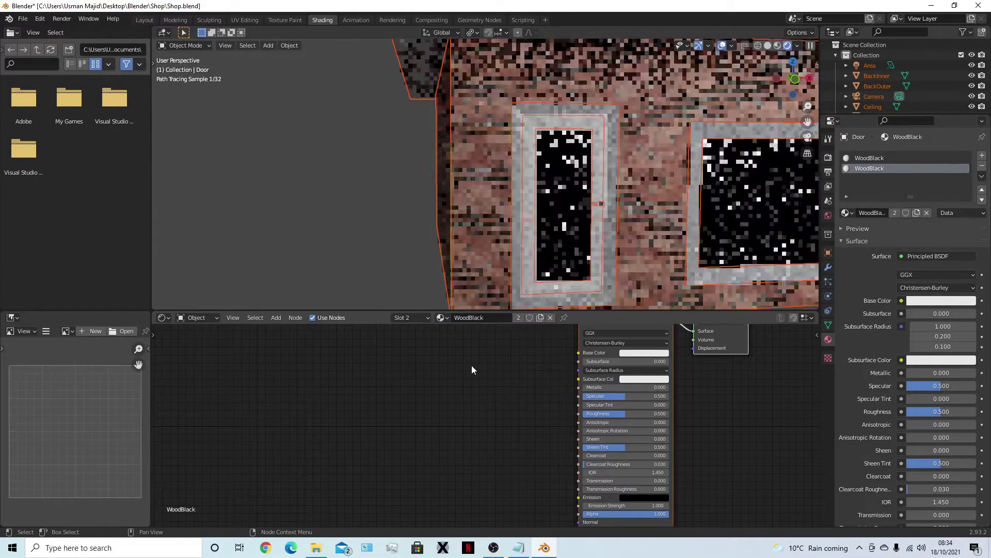
middle_click_drag(497, 364, 424, 416)
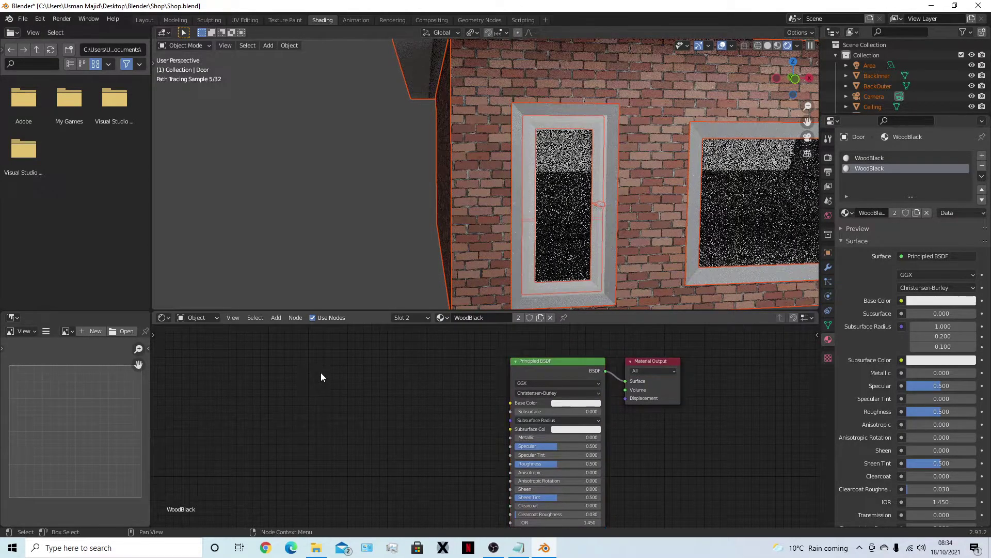
left_click(316, 547)
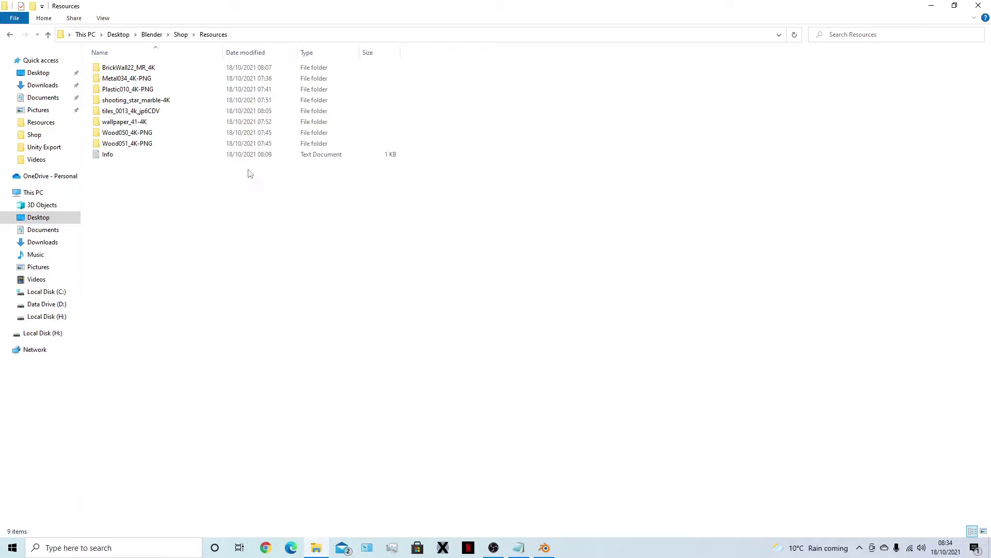
- Check Wood050_4K-PNG, then preview the Wood051 colour texture and minimise Explorer
double_click(135, 132)
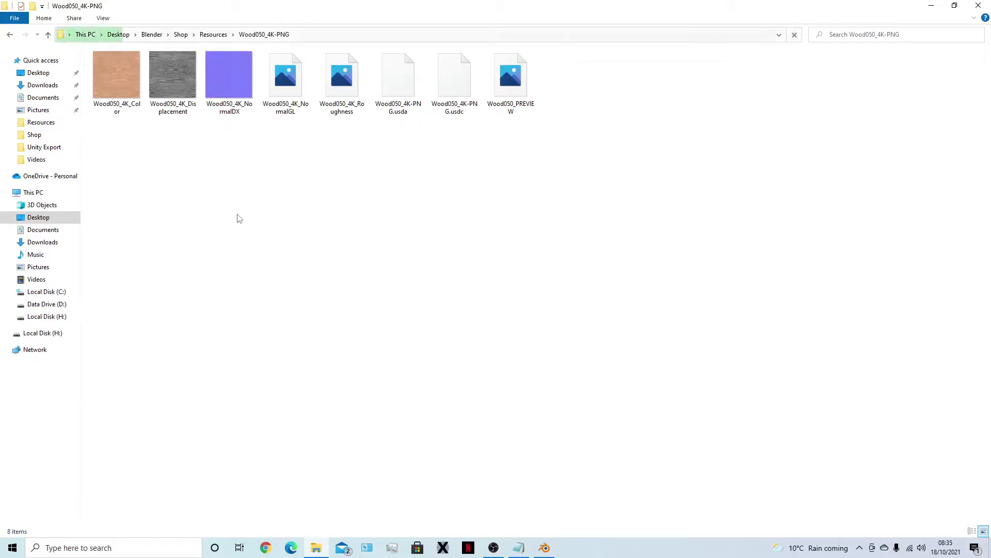
key("alt+Up")
key("Down")
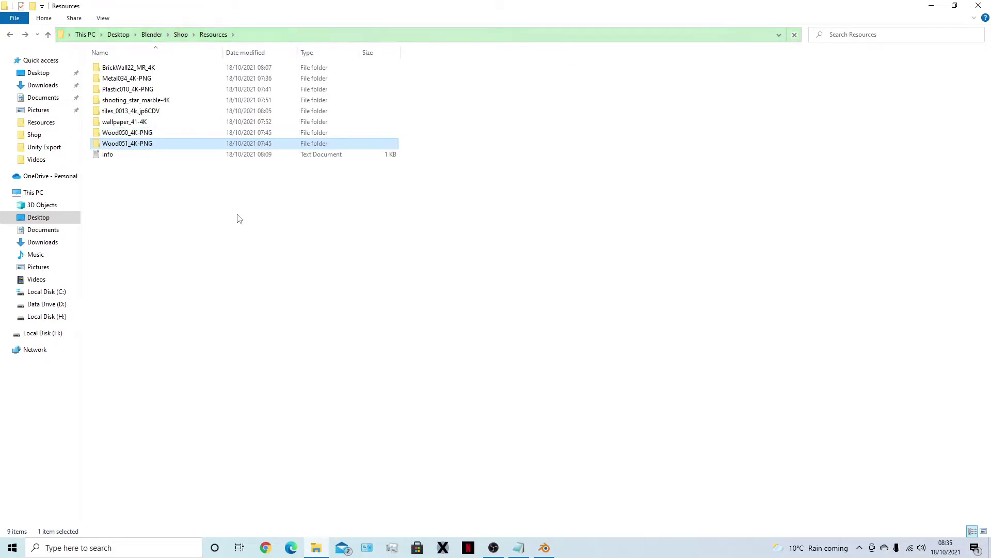
key("Return")
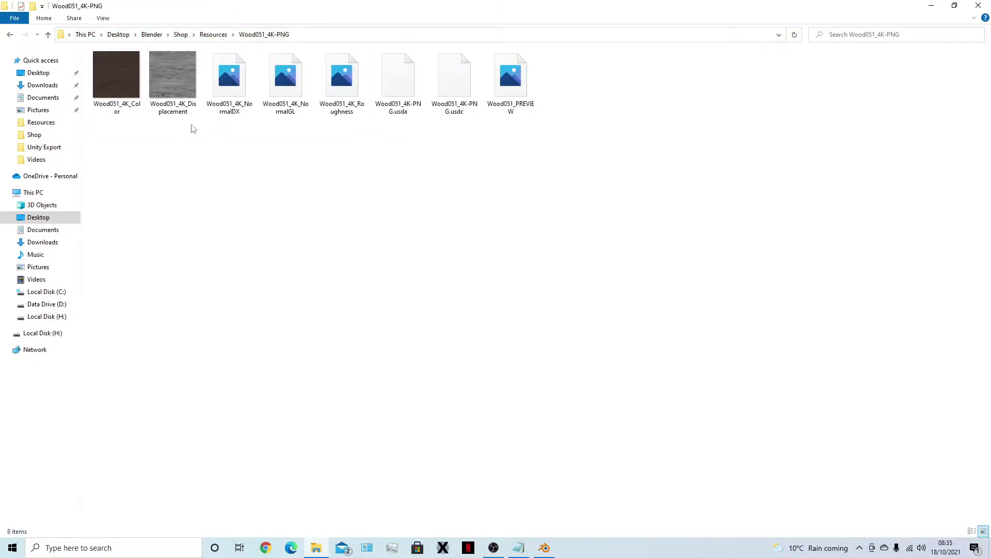
left_click(108, 98)
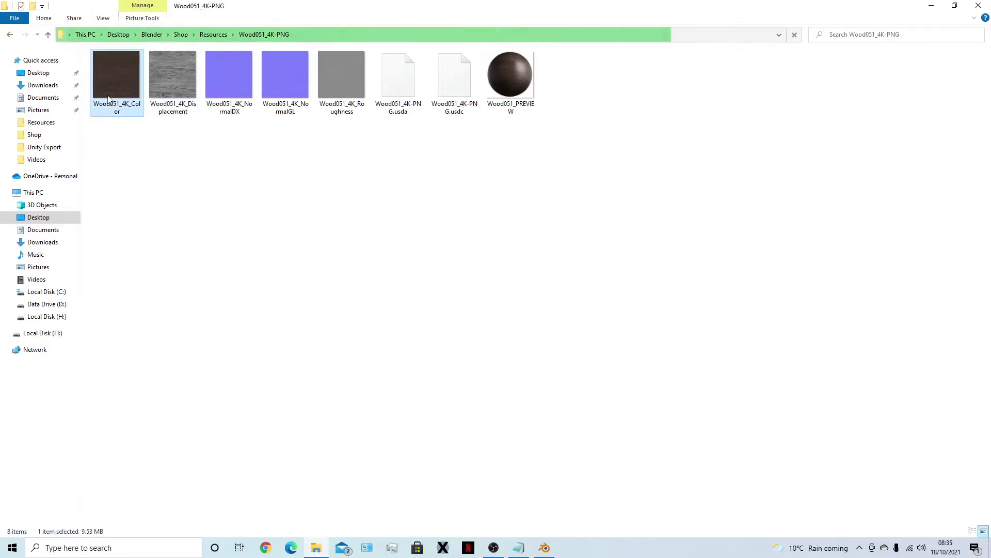
double_click(109, 98)
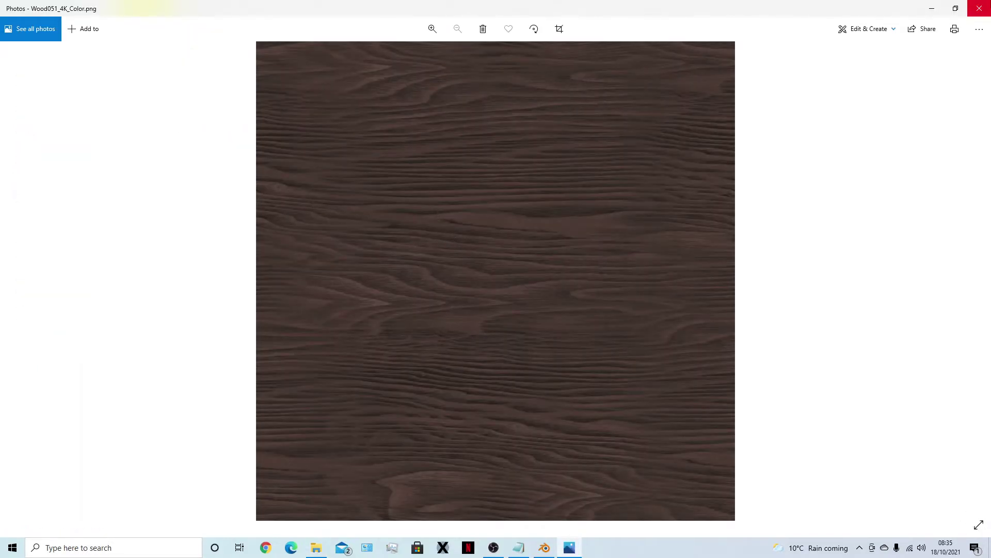
left_click(979, 9)
left_click(931, 6)
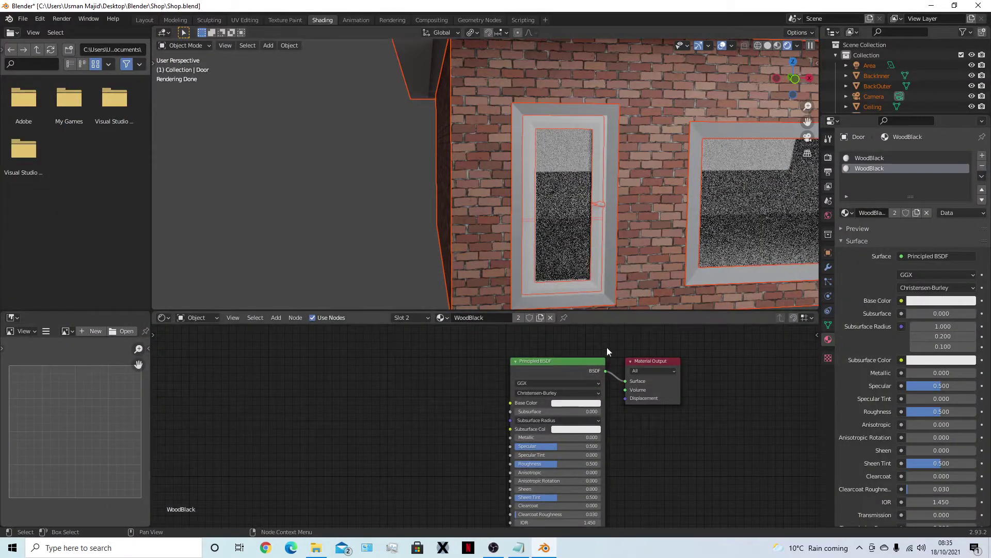
- Add an Image Texture node to the WoodBlack node tree
key("shift+a")
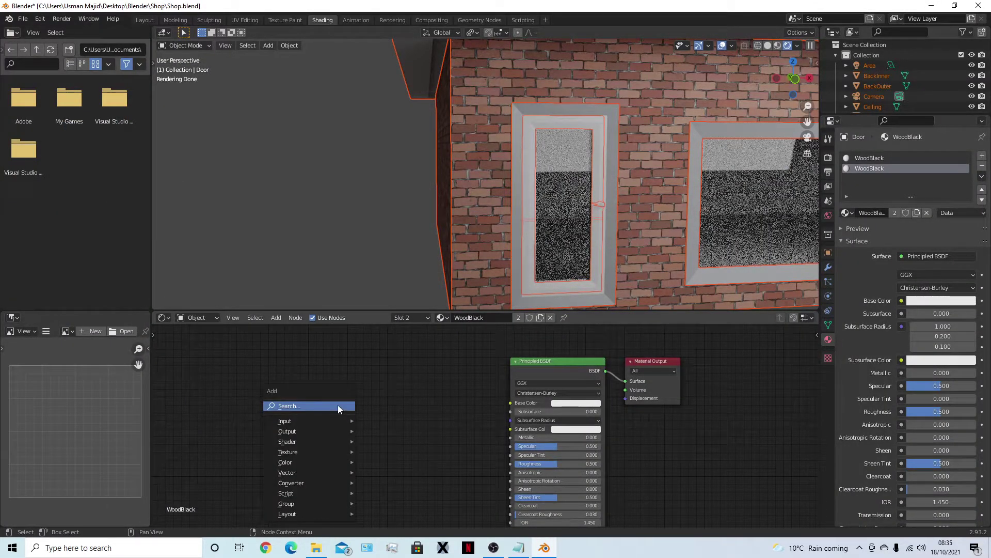
left_click(337, 404)
type("image")
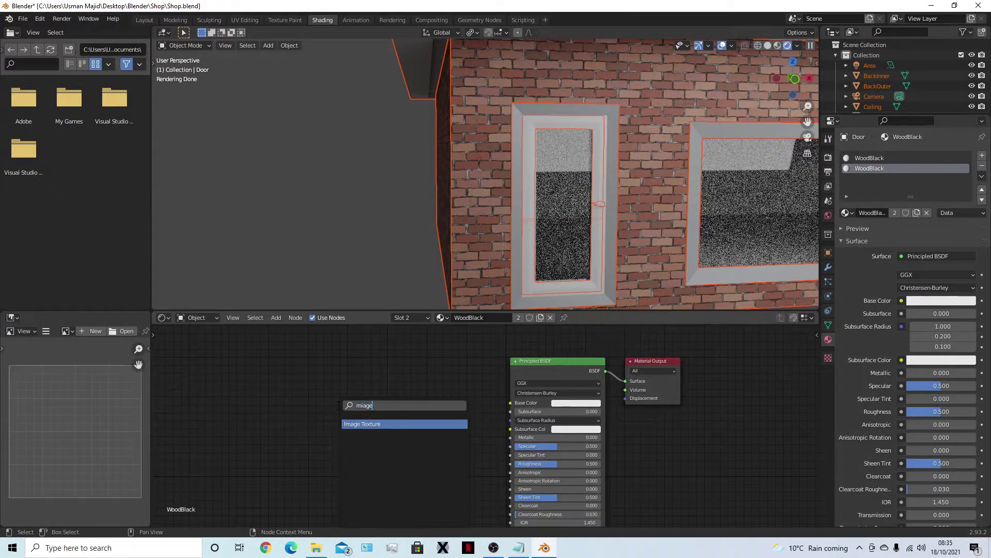
key("Return")
left_click(325, 383)
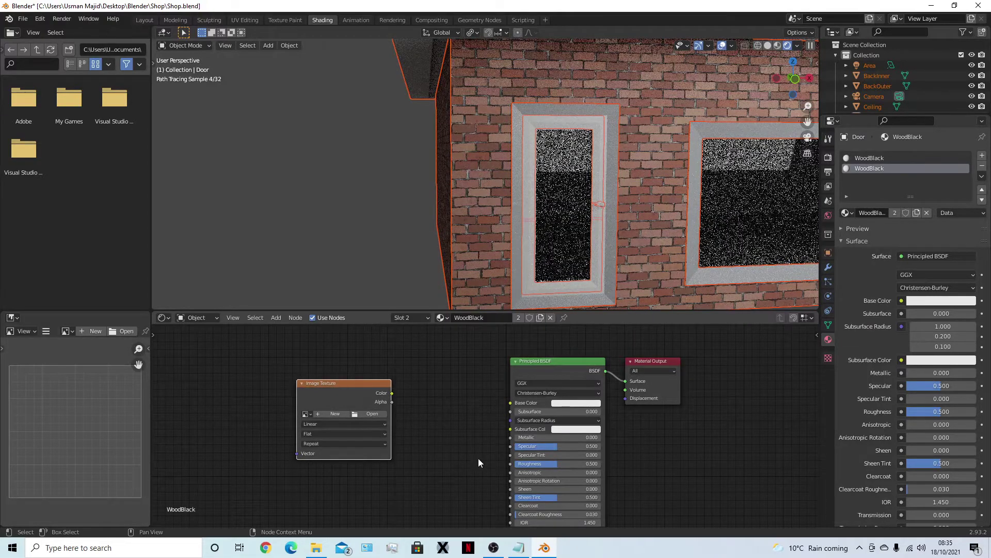
scroll(478, 457, "down", 2)
middle_click_drag(447, 447, 480, 310)
- Duplicate the Image Texture node three times as spares for the other maps
key("shift+d")
left_click(469, 412)
key("g")
left_click(481, 514)
key("shift+d")
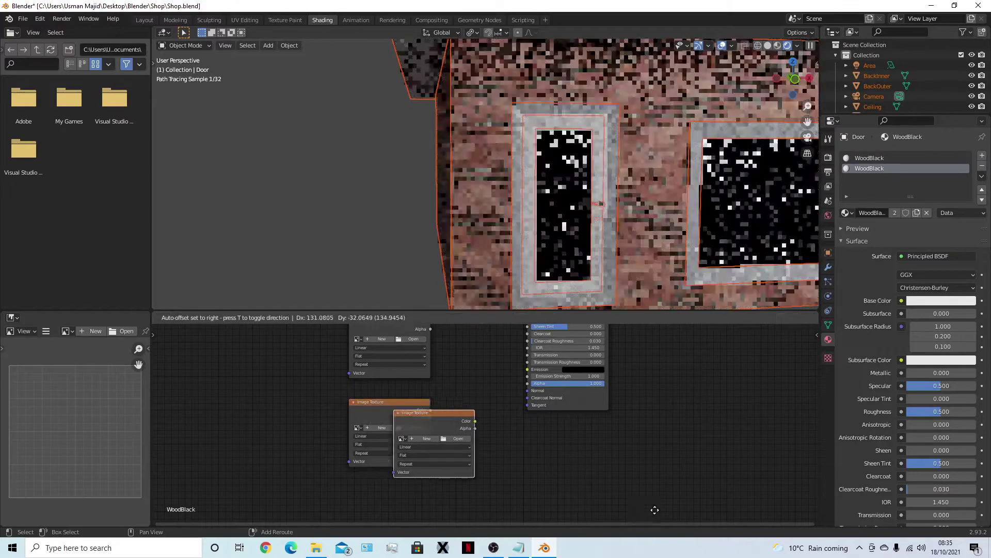
left_click(718, 475)
middle_click_drag(718, 475, 580, 490)
key("shift+d")
left_click(757, 414)
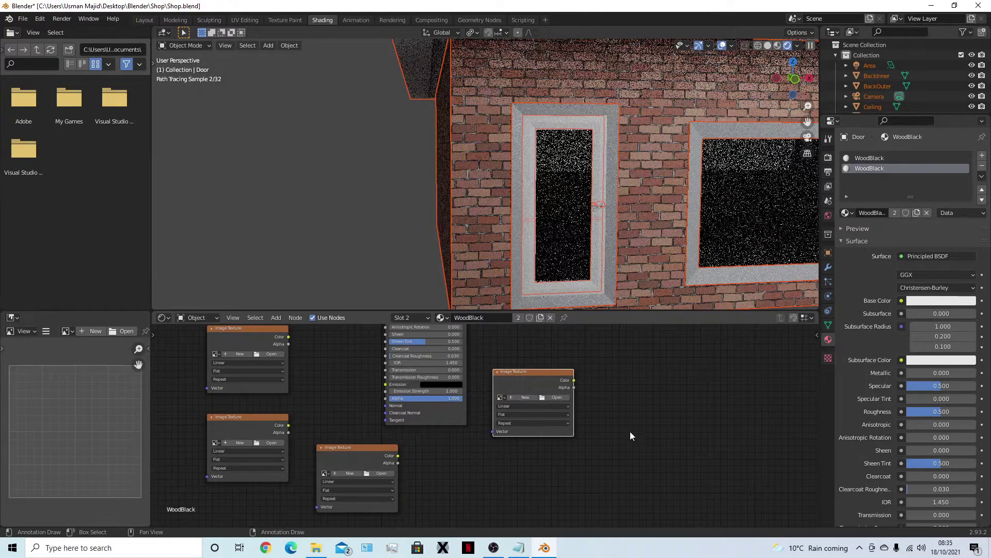
middle_click_drag(630, 432, 777, 519)
- Load Wood051_4K_Color.png into an image node and wire it to Base Color
left_click(414, 357)
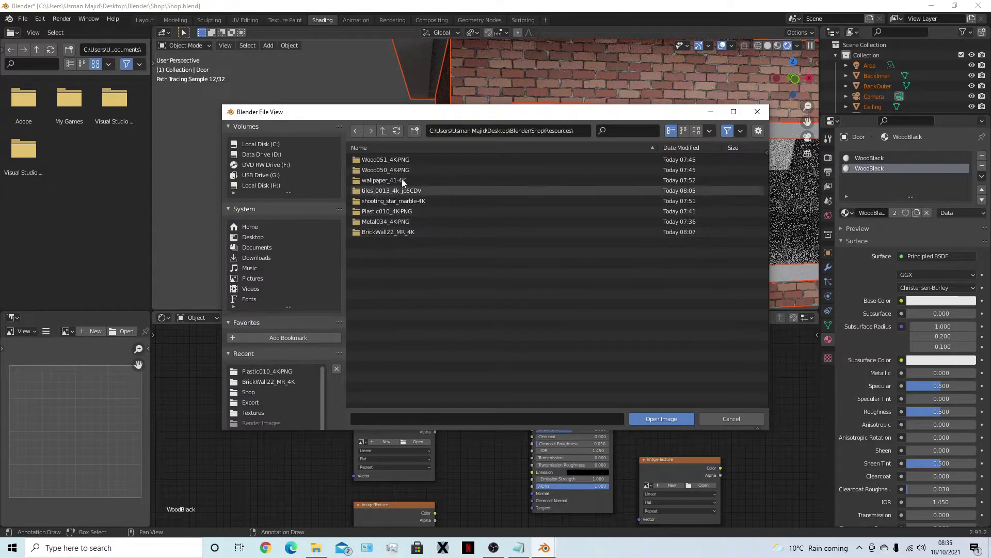
left_click(407, 161)
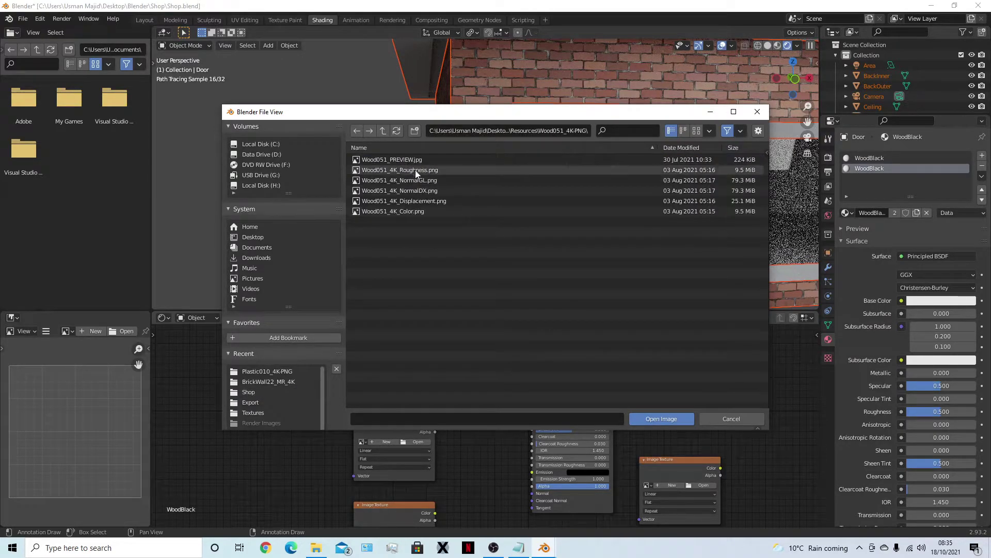
double_click(423, 208)
left_click_drag(431, 341, 533, 349)
mouse_move(413, 417)
left_mouse_down()
mouse_move(405, 430)
mouse_move(409, 423)
left_mouse_up()
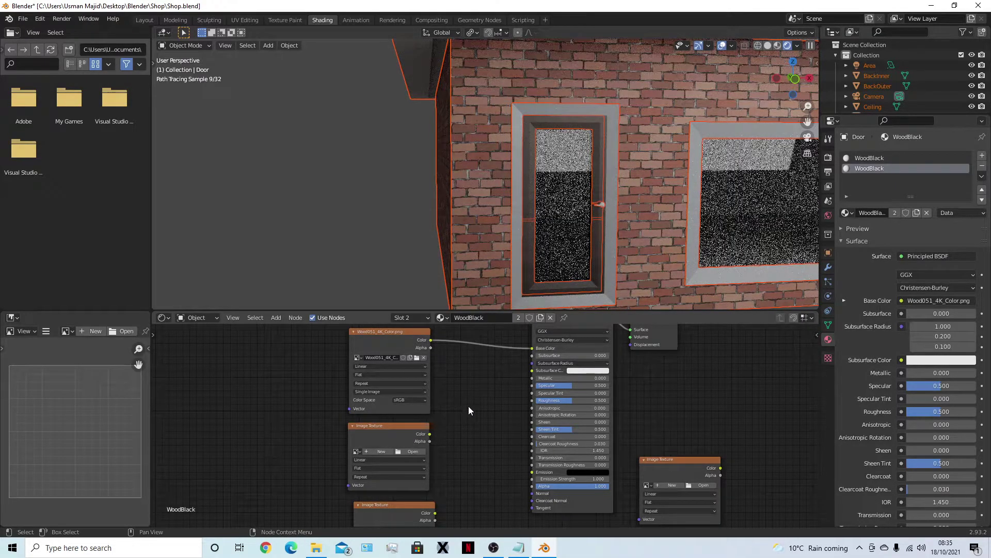
- Delete a spare image node and load Wood051_4K_Roughness.png into another
left_click(376, 427)
key("x")
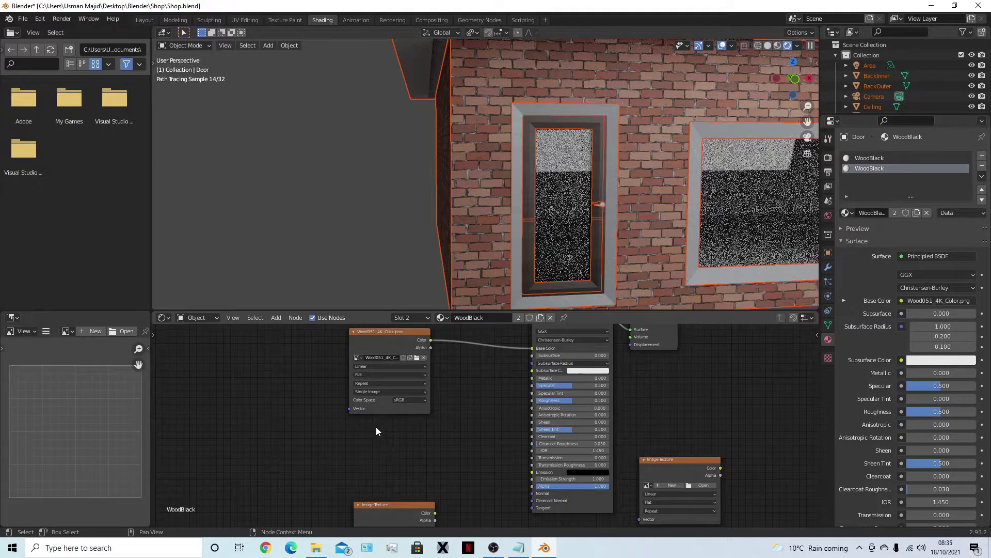
left_click_drag(389, 506, 385, 454)
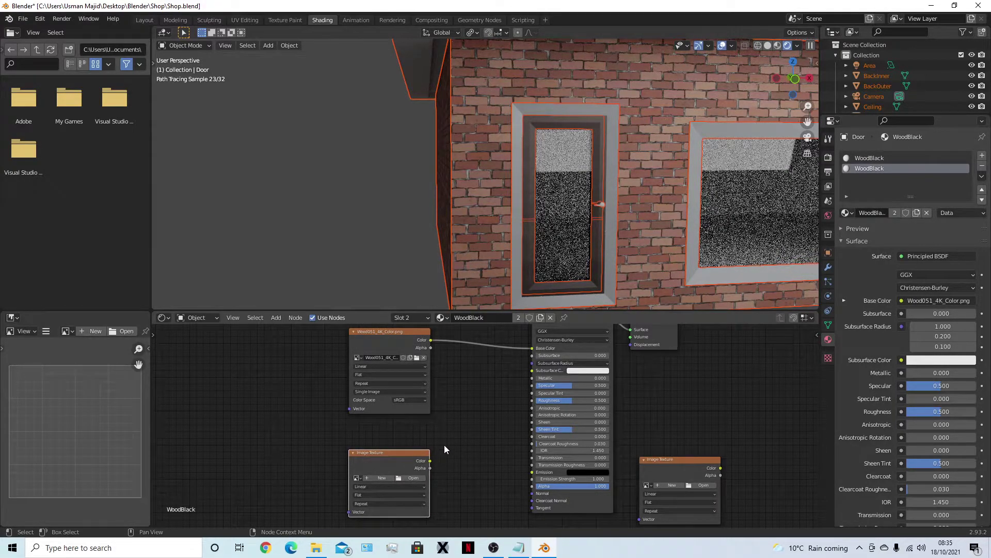
left_click(420, 479)
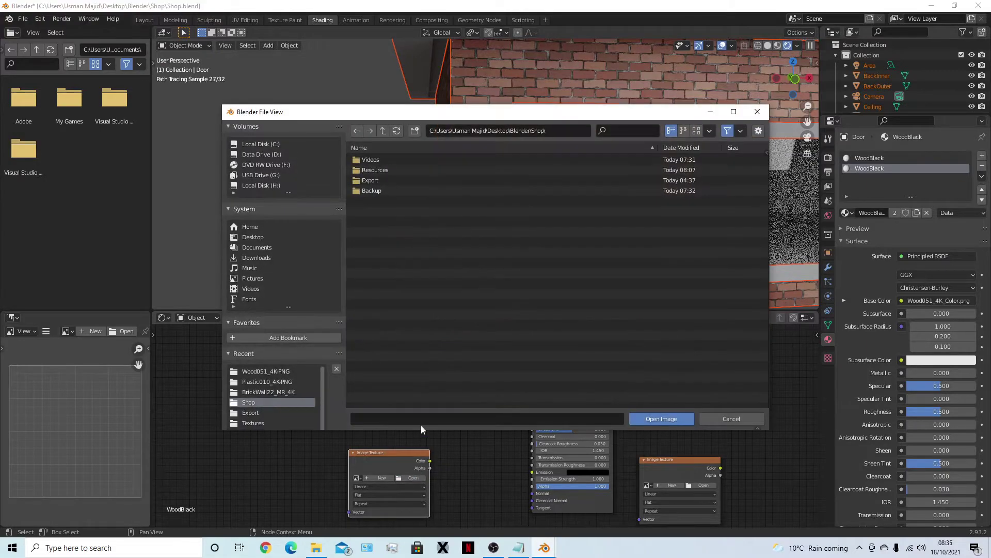
left_click(382, 168)
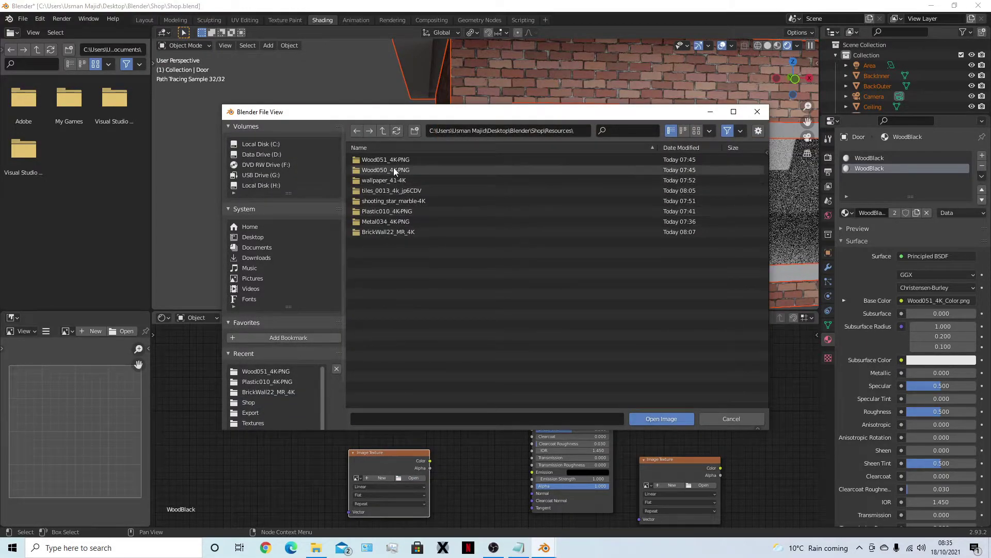
left_click(394, 160)
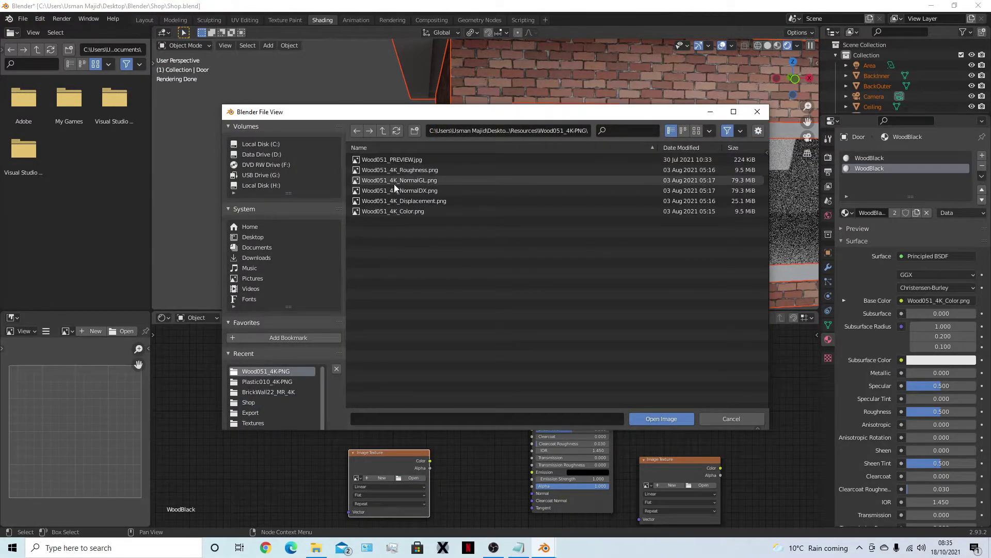
double_click(417, 171)
- Link the roughness map to Roughness and set its colour space to Non-Color
left_click_drag(430, 460, 530, 400)
middle_click_drag(475, 478, 483, 441)
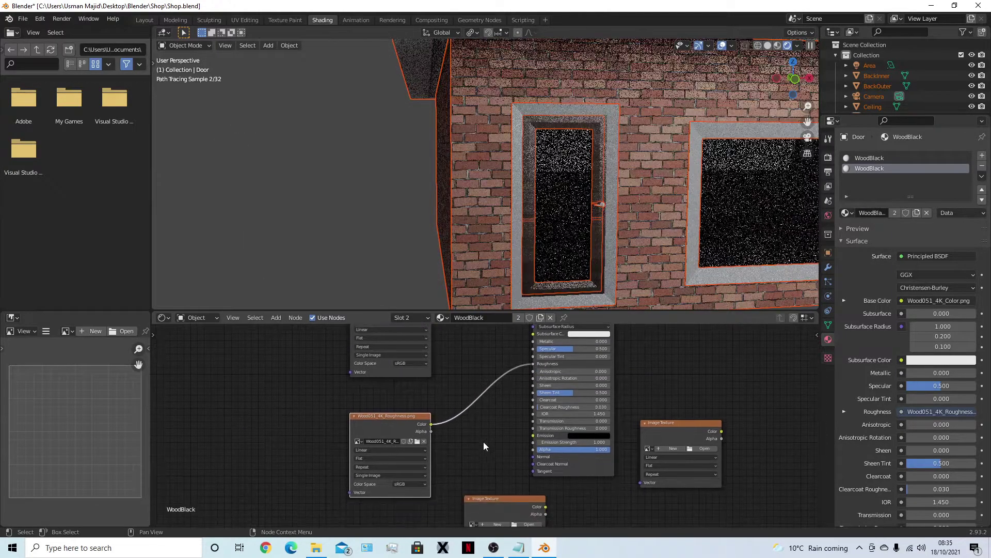
left_click(407, 483)
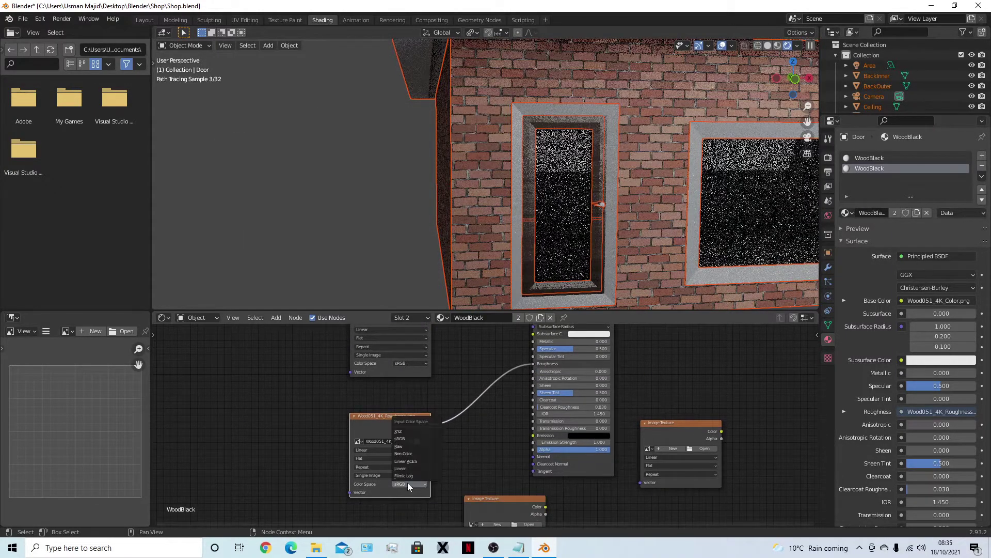
left_click(423, 453)
middle_click_drag(486, 438, 466, 416)
- Load the Wood051 NormalGL map into another image texture node
left_click(485, 480)
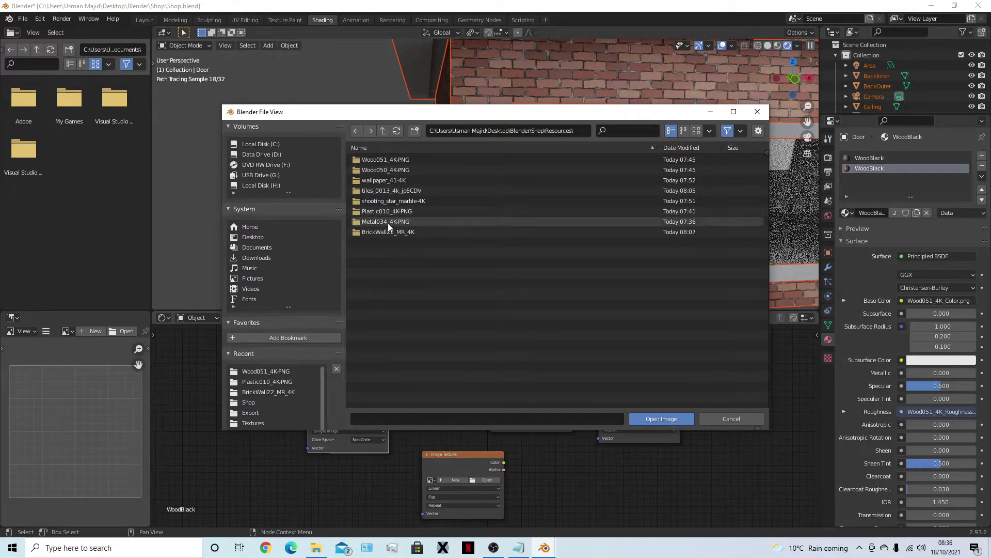
double_click(393, 160)
double_click(409, 180)
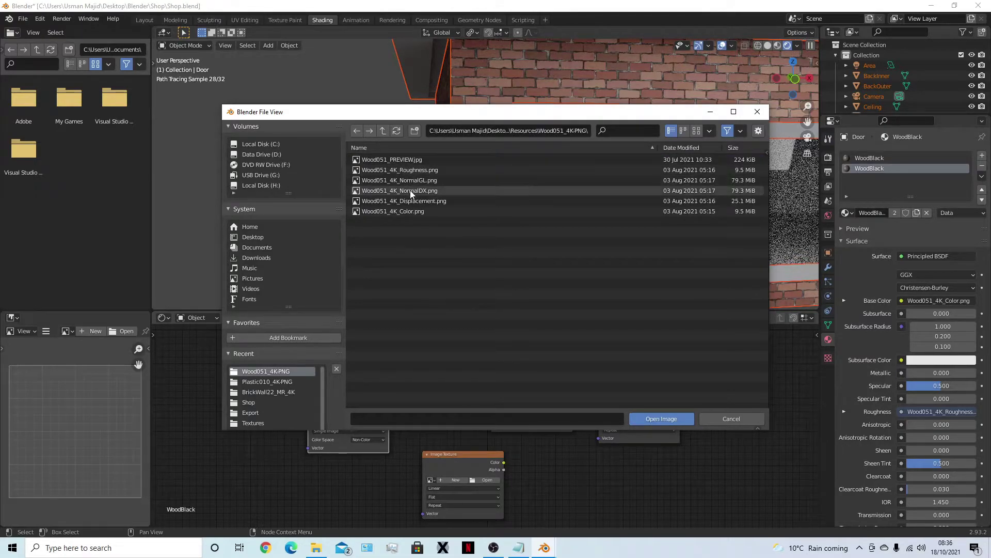
middle_click_drag(553, 465, 526, 415)
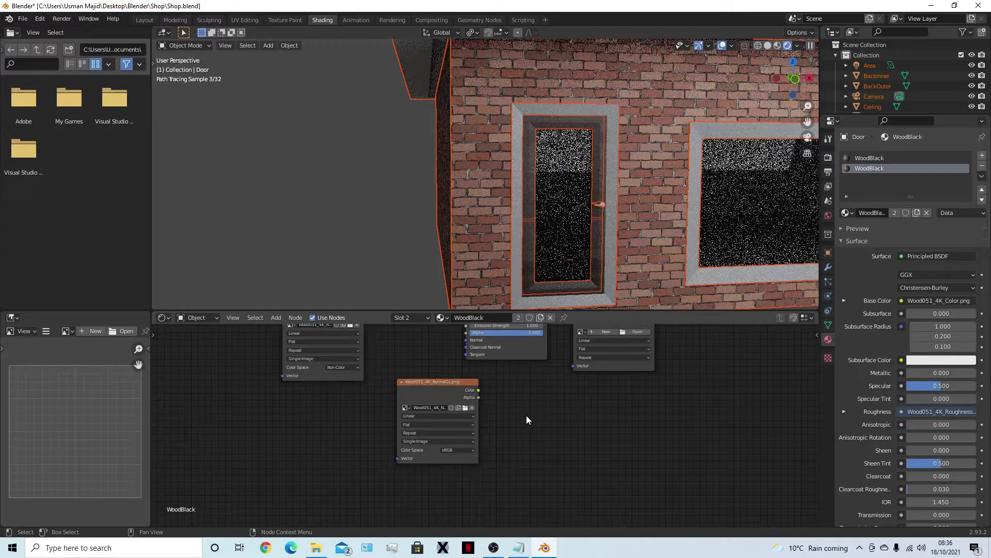
- Route the NormalGL image through a new Normal Map node into the BSDF Normal input
key("shift+a")
left_click(525, 415)
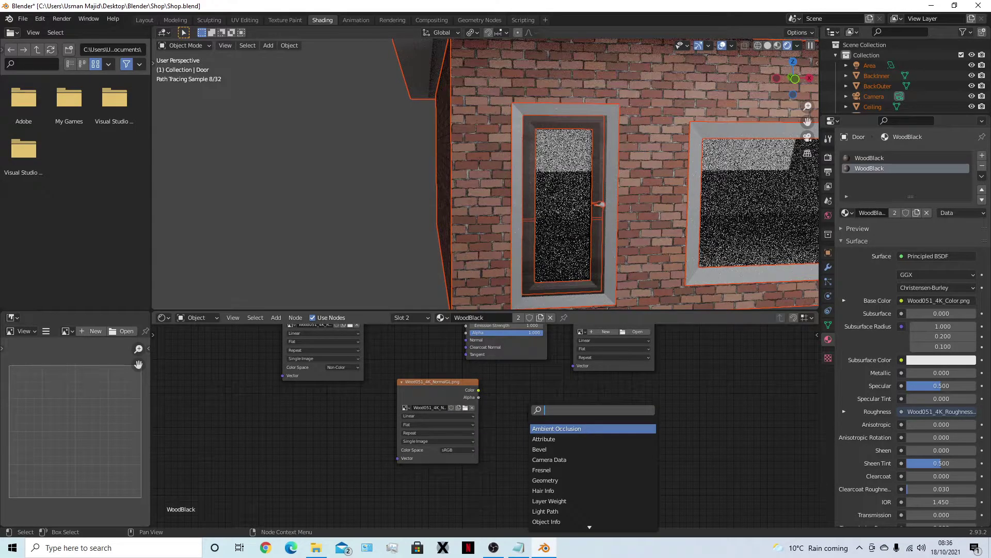
type("normal")
key("Return")
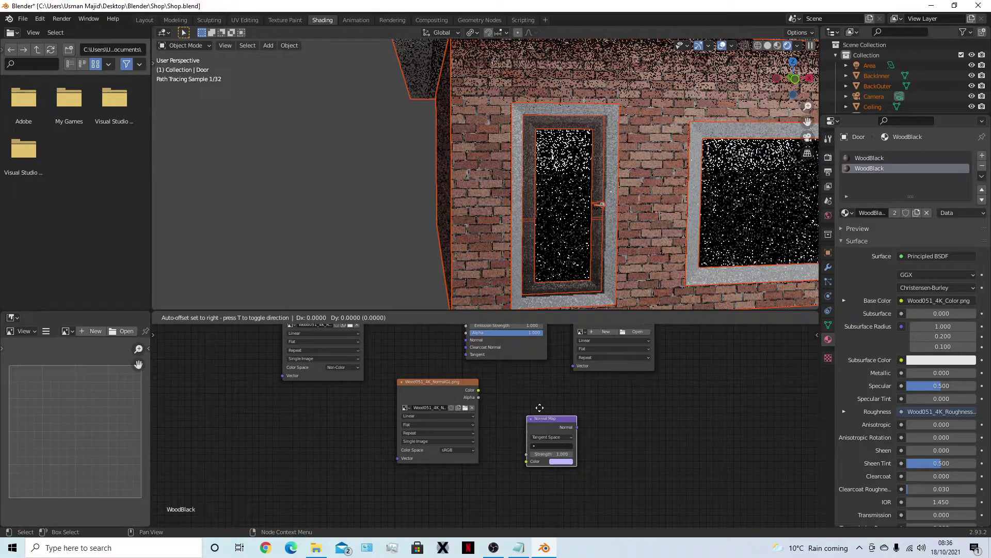
left_click(516, 376)
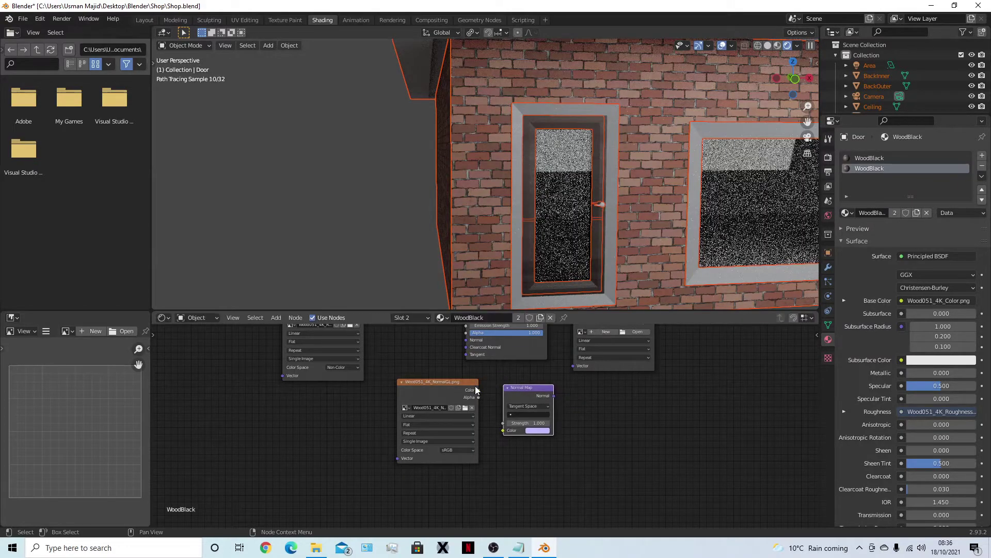
left_click_drag(479, 390, 502, 430)
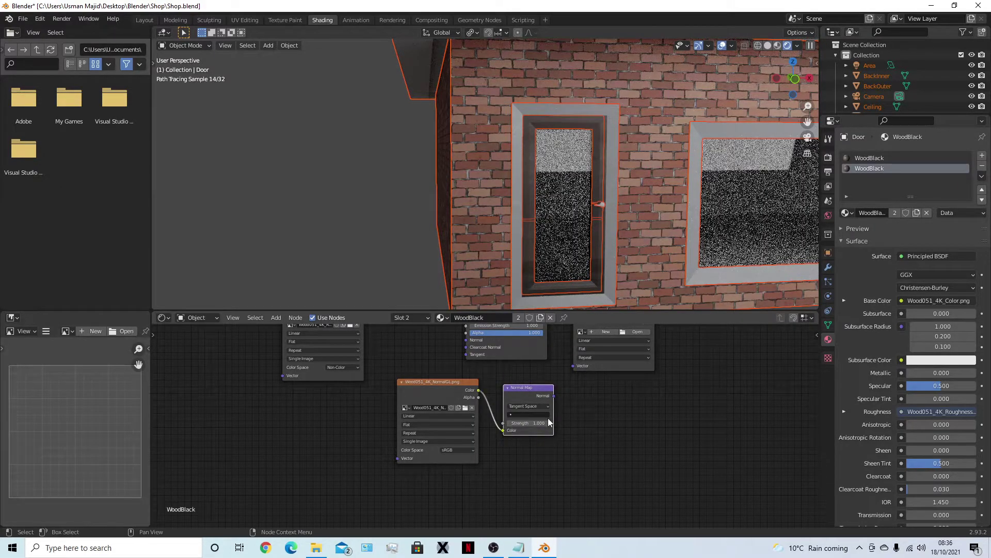
left_click_drag(554, 396, 467, 341)
- Set the normal image to Non-Color and switch the viewport to Material Preview
left_click(463, 448)
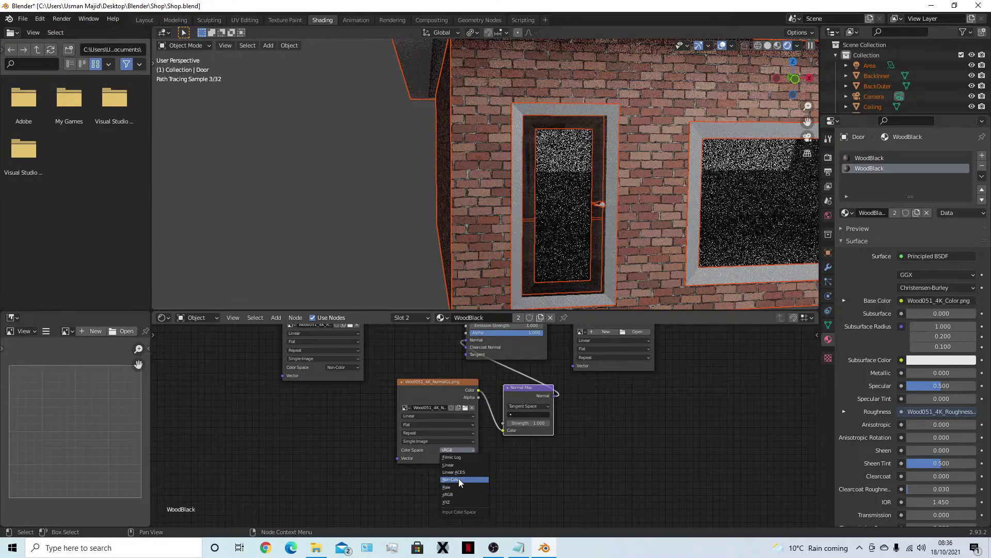
key("Return")
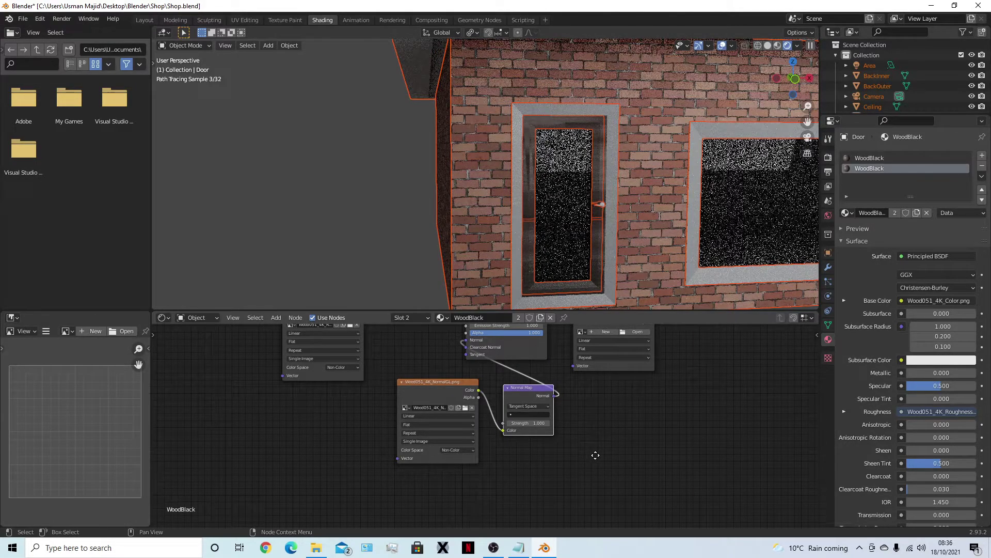
middle_click_drag(595, 455, 596, 459)
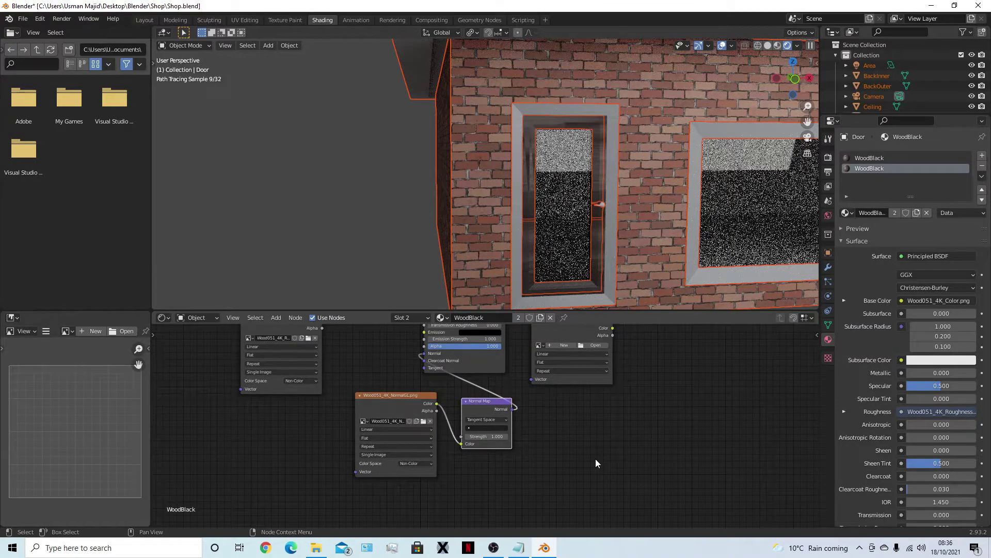
left_click(778, 45)
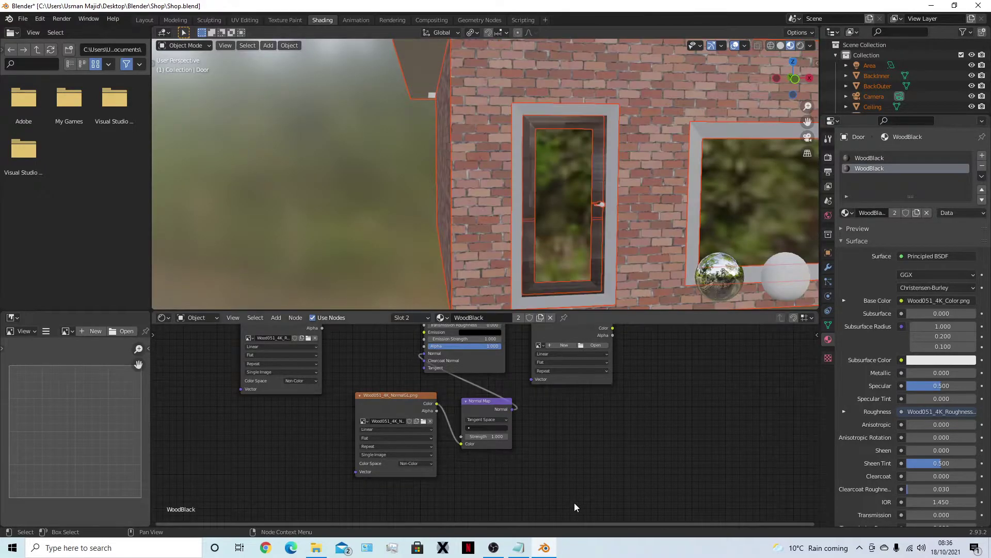
- Load Wood051_4K_Displacement.png from Resources/Wood051_4K-PNG into the empty Image Texture node
scroll(642, 457, "right", 5)
scroll(643, 457, "up", 4)
middle_click_drag(614, 408, 650, 470)
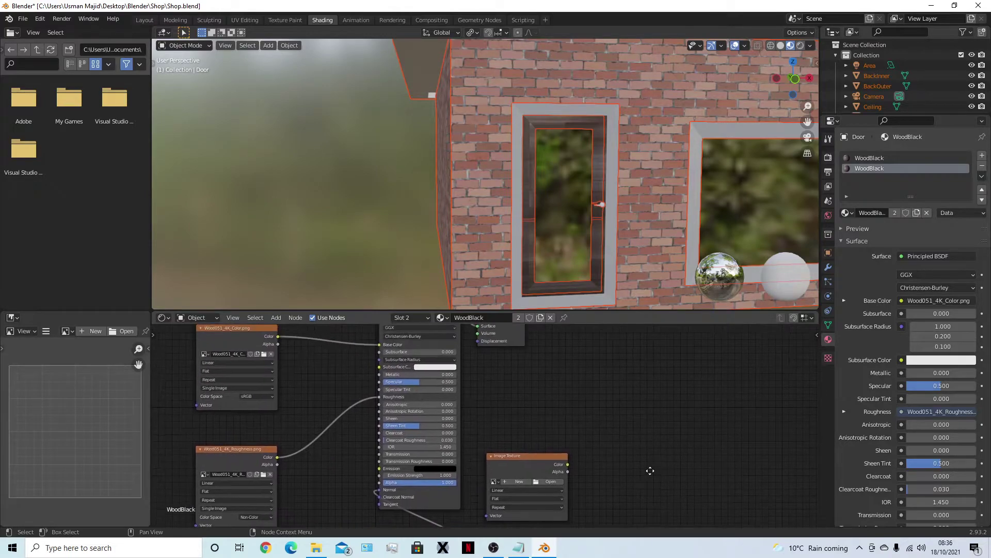
left_click(561, 482)
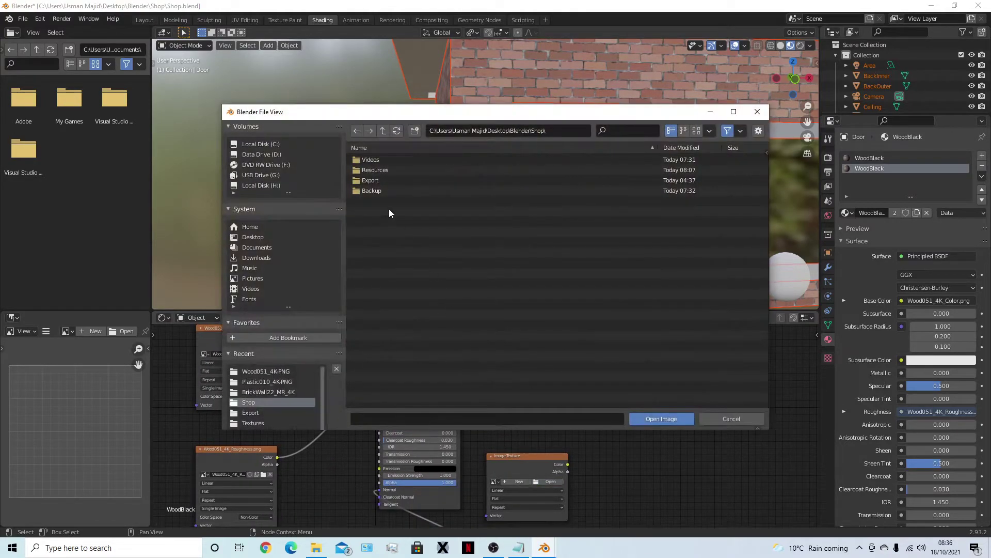
left_click(391, 170)
double_click(397, 171)
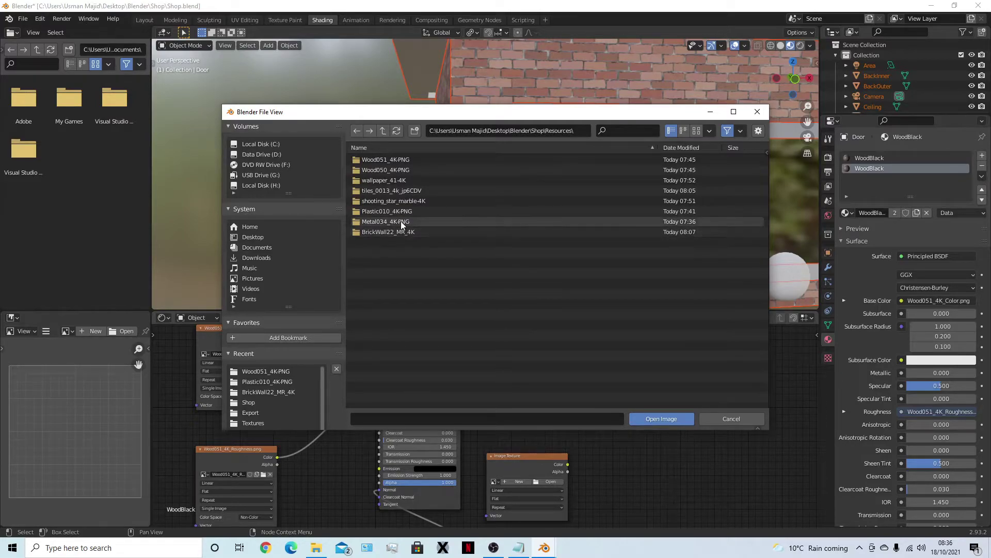
double_click(412, 159)
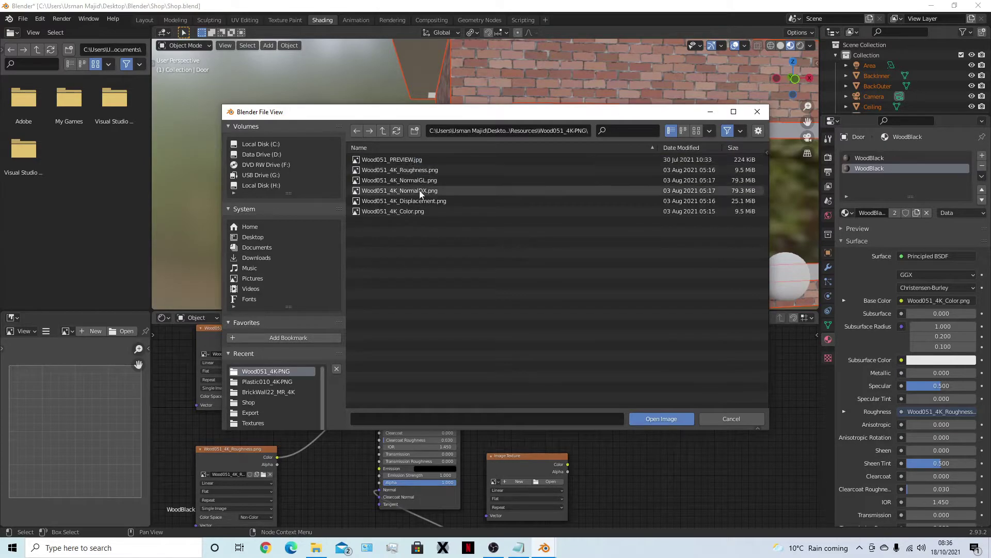
double_click(419, 202)
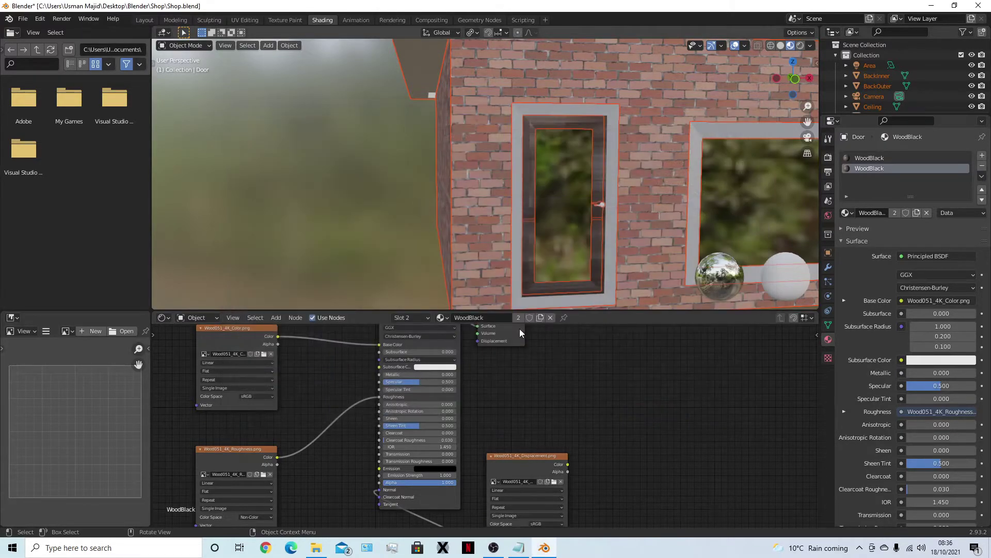
- Add a Displacement node between the displacement image and Material Output's Displacement input
key("shift+a")
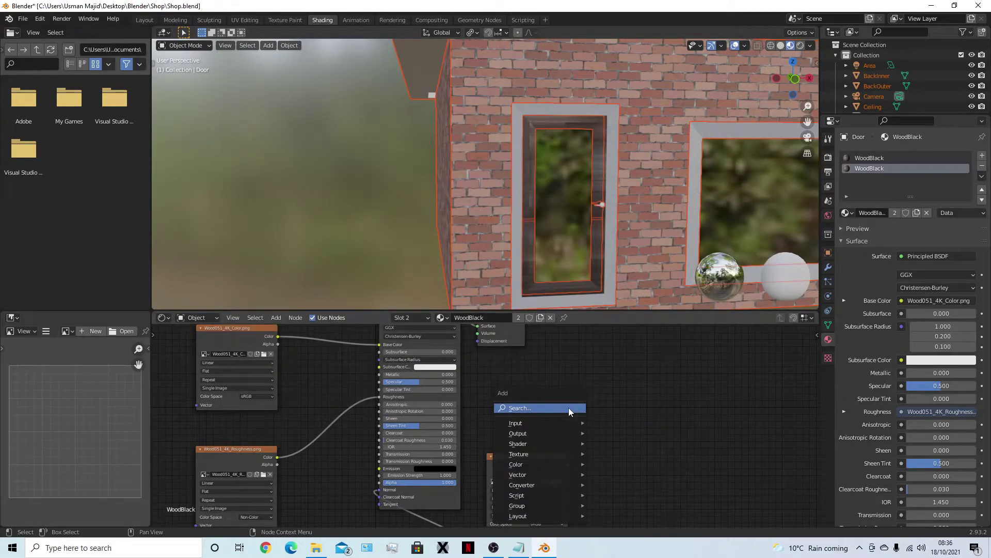
left_click(569, 407)
type("dispal")
key("Return")
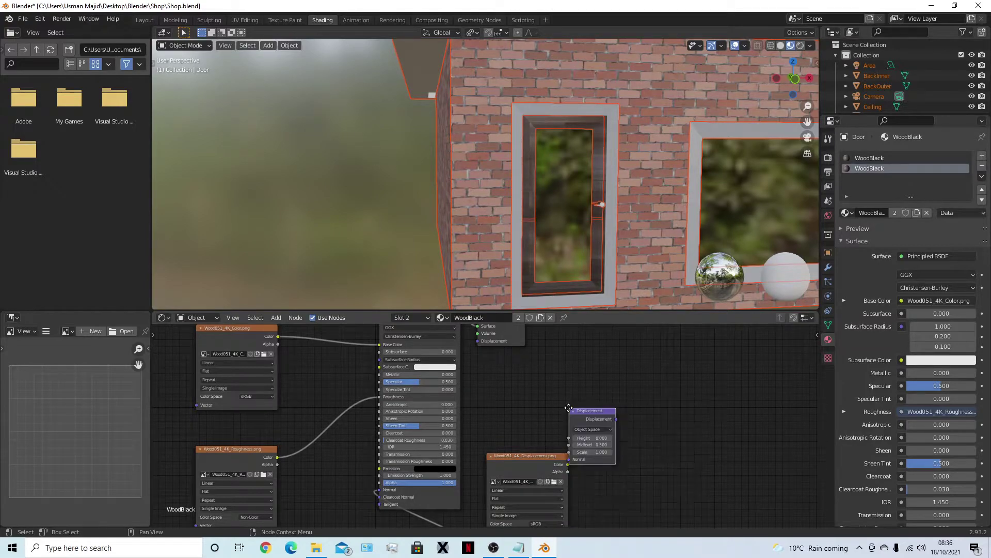
left_click(514, 383)
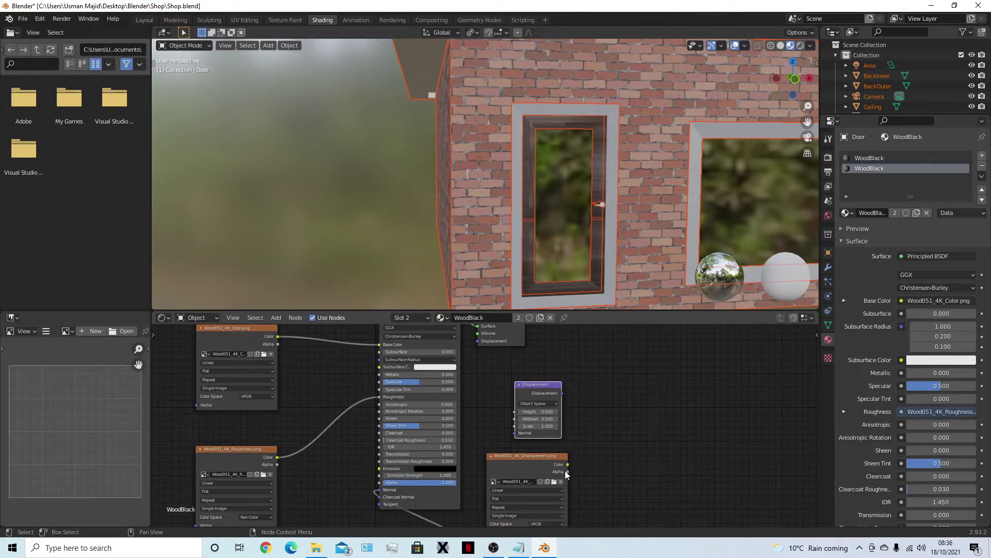
left_click_drag(568, 464, 510, 435)
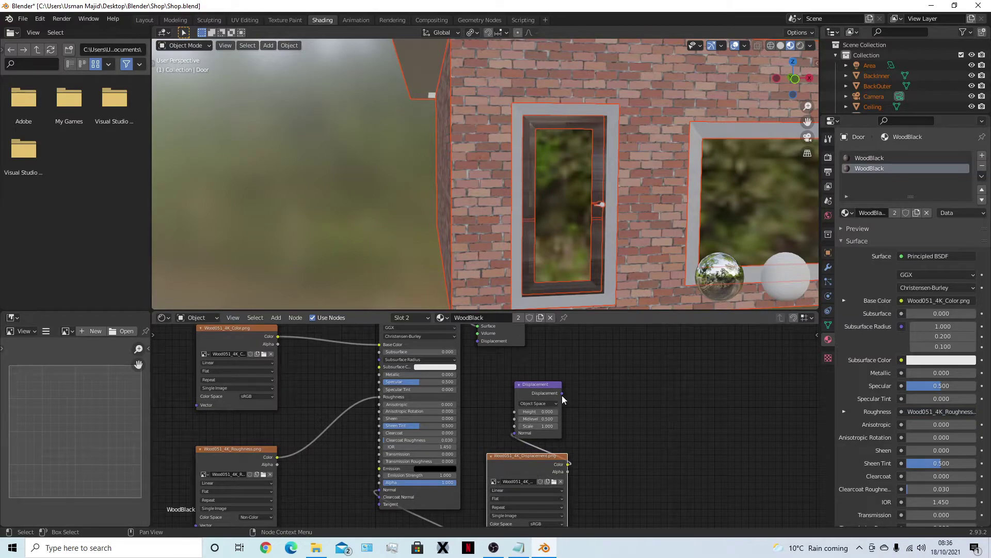
left_click_drag(562, 393, 476, 342)
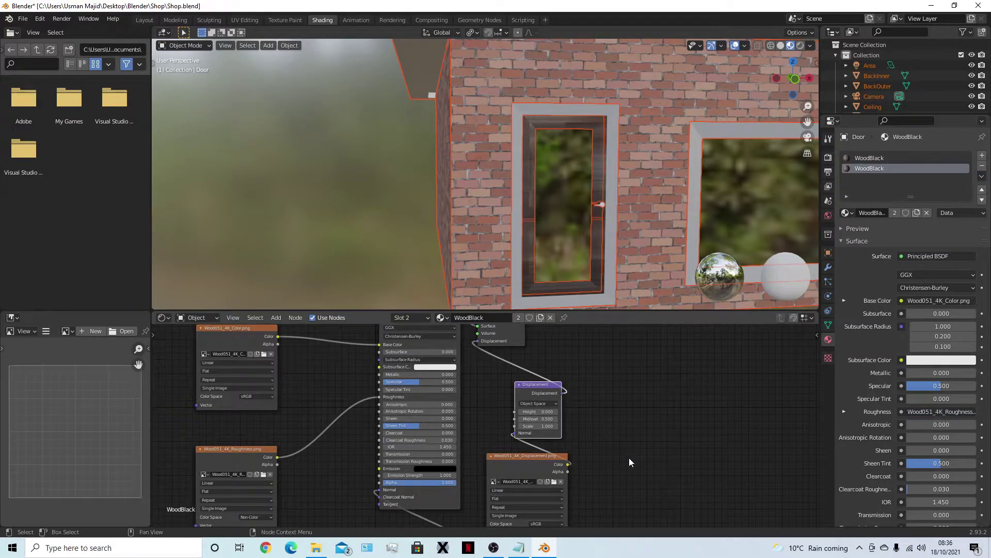
- Shift the NormalGL image and Normal Map nodes left to tidy the node layout
middle_click_drag(575, 513, 587, 448)
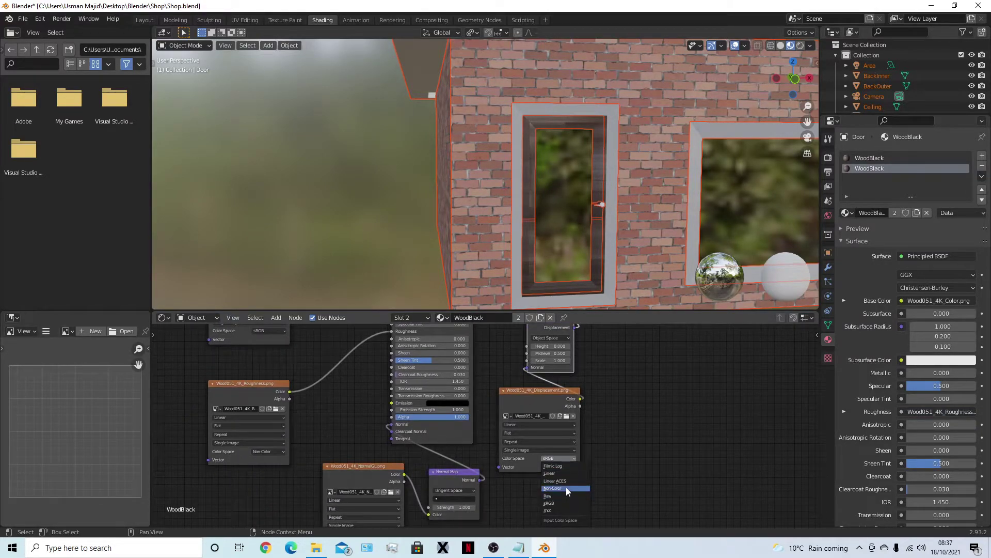
middle_click_drag(671, 459, 705, 382)
left_click_drag(441, 436, 407, 448)
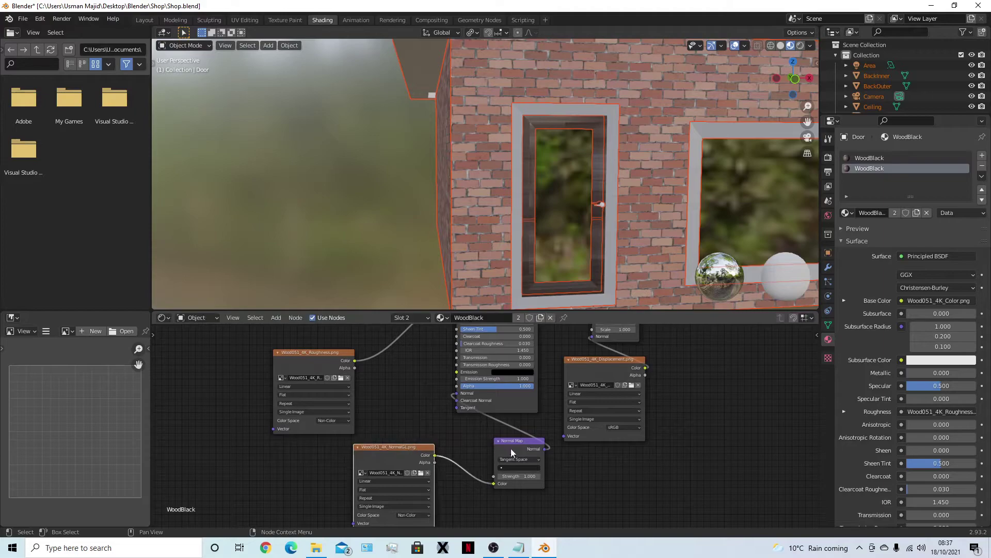
left_click_drag(522, 442, 477, 455)
scroll(482, 439, "up", 1)
middle_click_drag(395, 412, 501, 496)
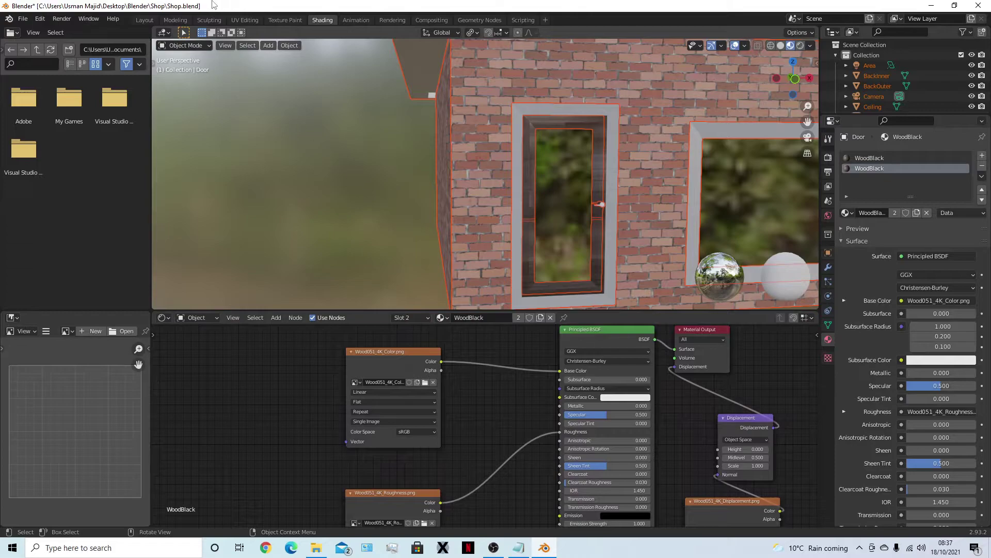
- Select only the door in UV Editing and rotate all its UVs 90°
left_click(145, 20)
left_click(504, 293)
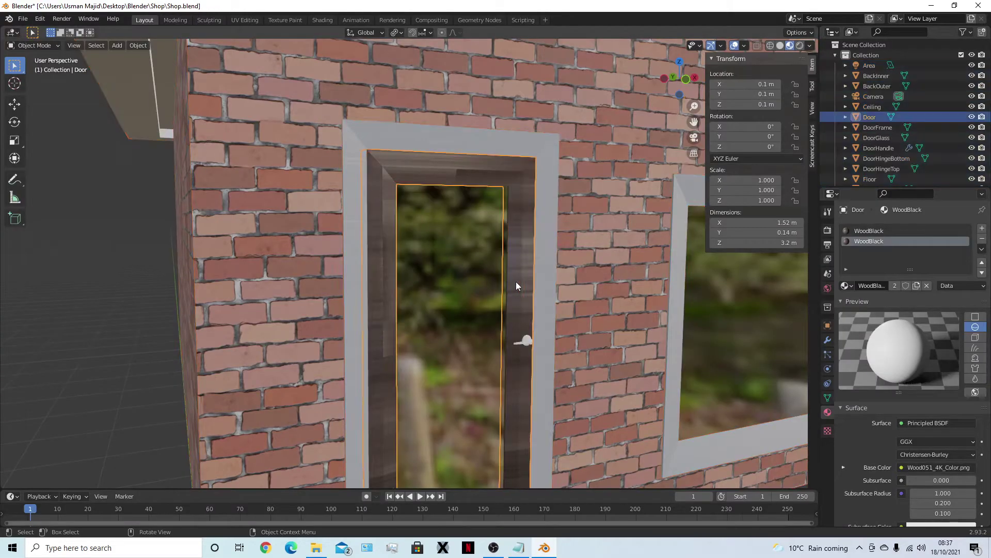
scroll(315, 232, "down", 5)
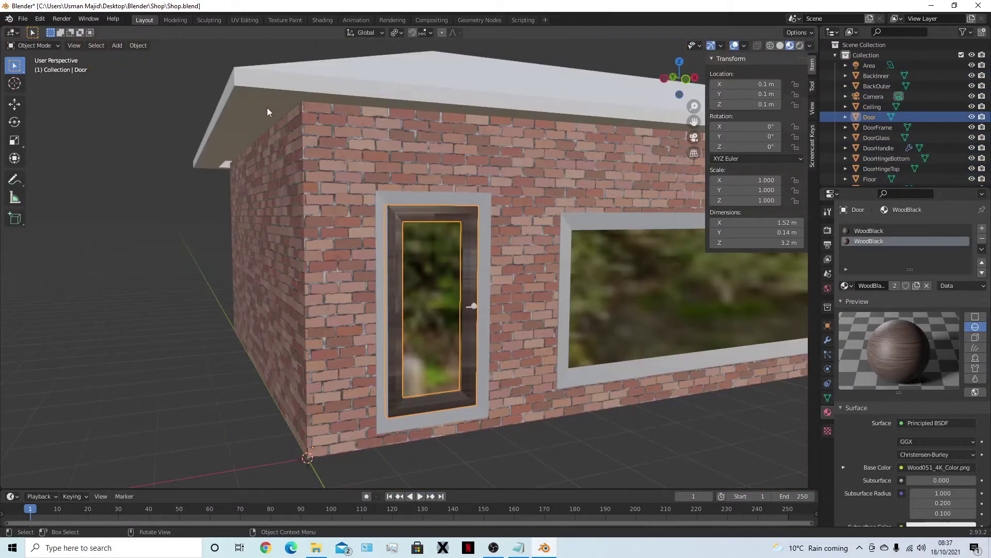
left_click(242, 20)
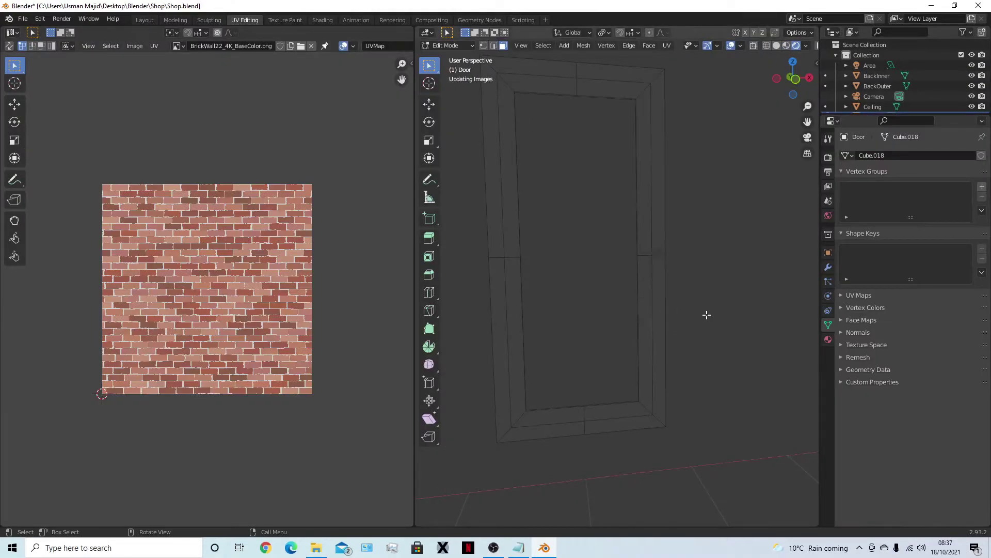
key("a")
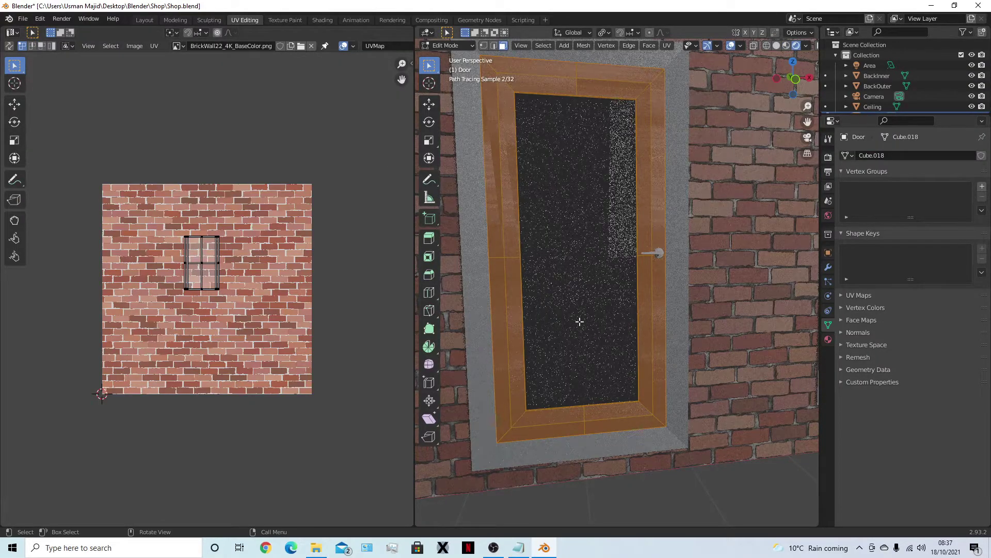
key("a")
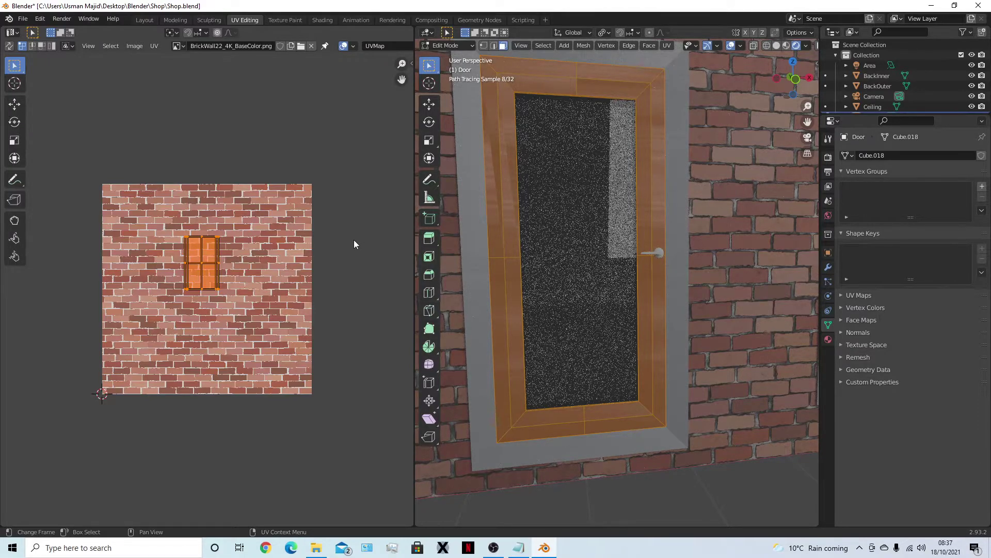
type("r90")
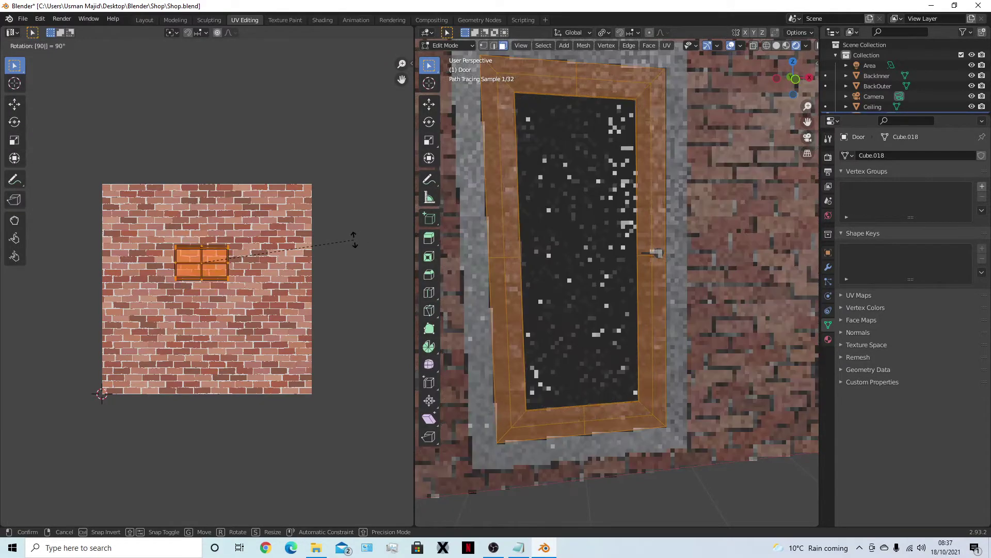
key("Return")
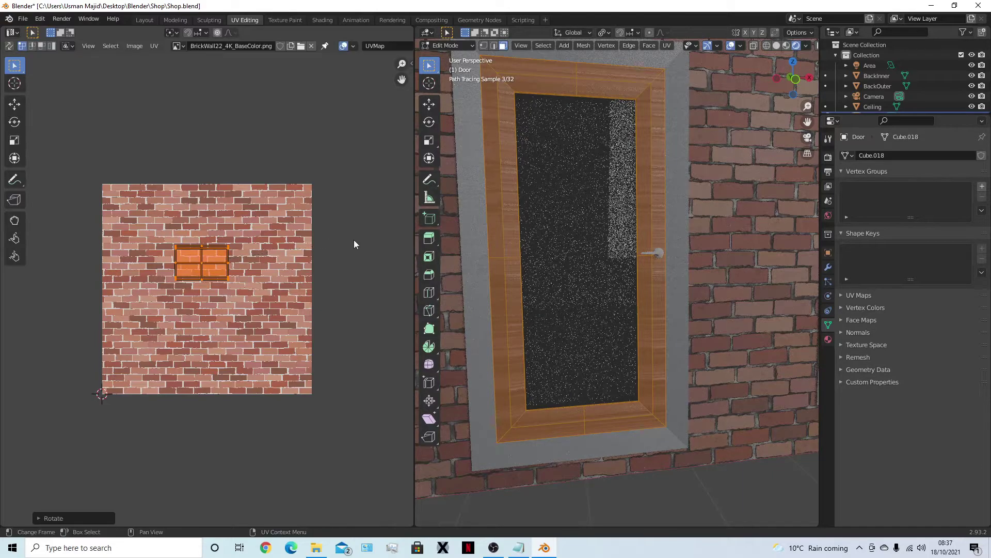
- Switch to material preview and select the door's narrow side face, then its front face
left_click(785, 46)
scroll(720, 221, "down", 4)
scroll(719, 221, "up", 1)
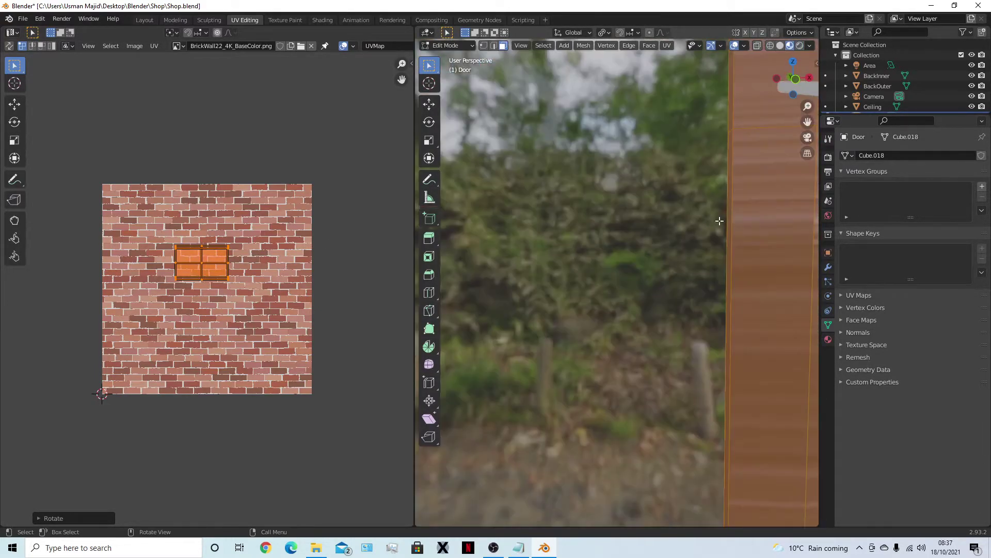
left_click(765, 235)
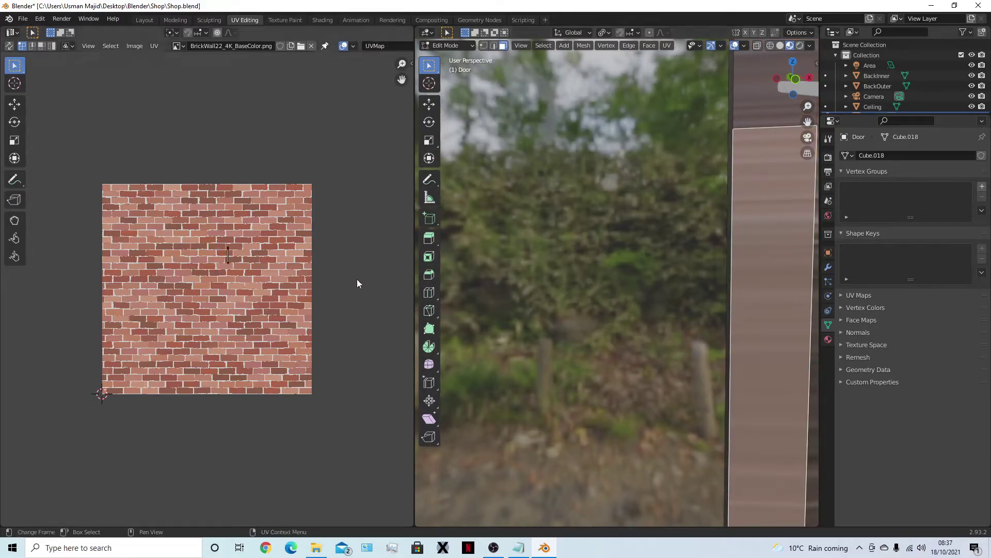
scroll(349, 281, "down", 3)
scroll(564, 291, "down", 5)
left_click(563, 291)
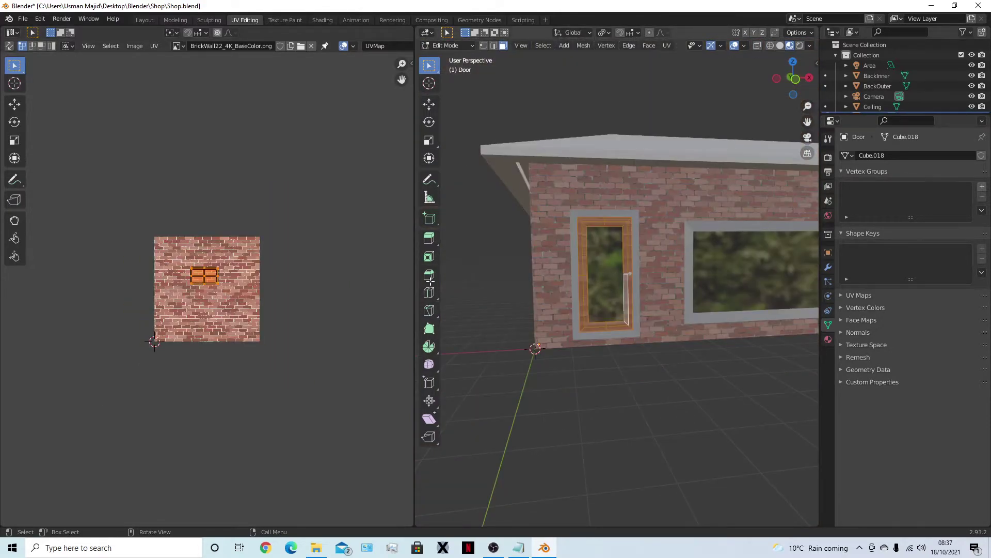
scroll(314, 264, "up", 2)
- Scale the selected door UV island by a factor of 3
type("s")
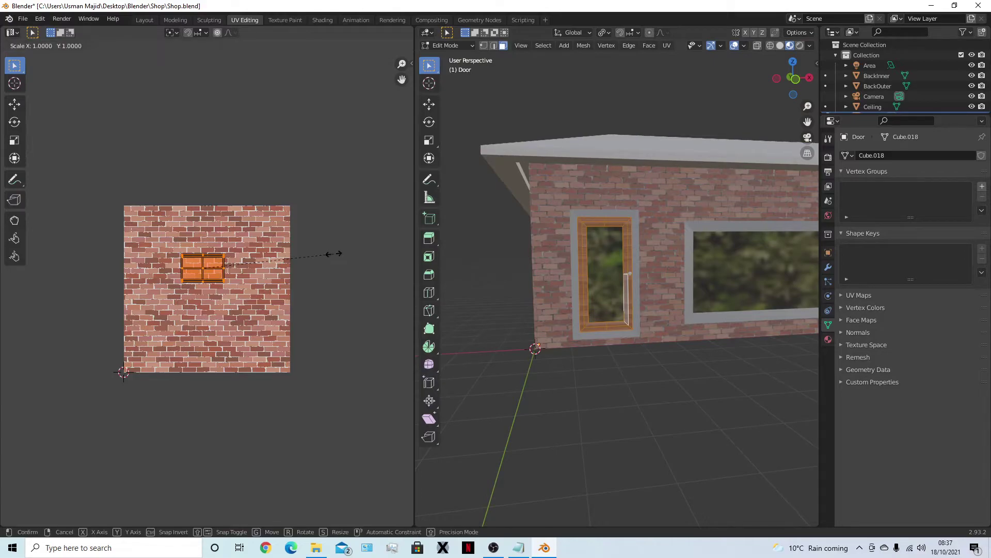
type("23")
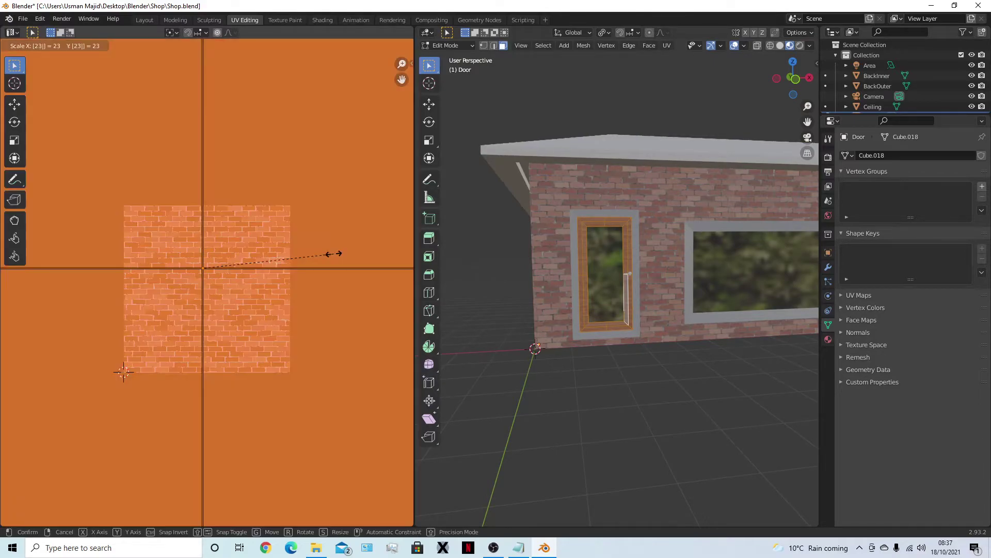
key("Escape")
key("KP_Decimal")
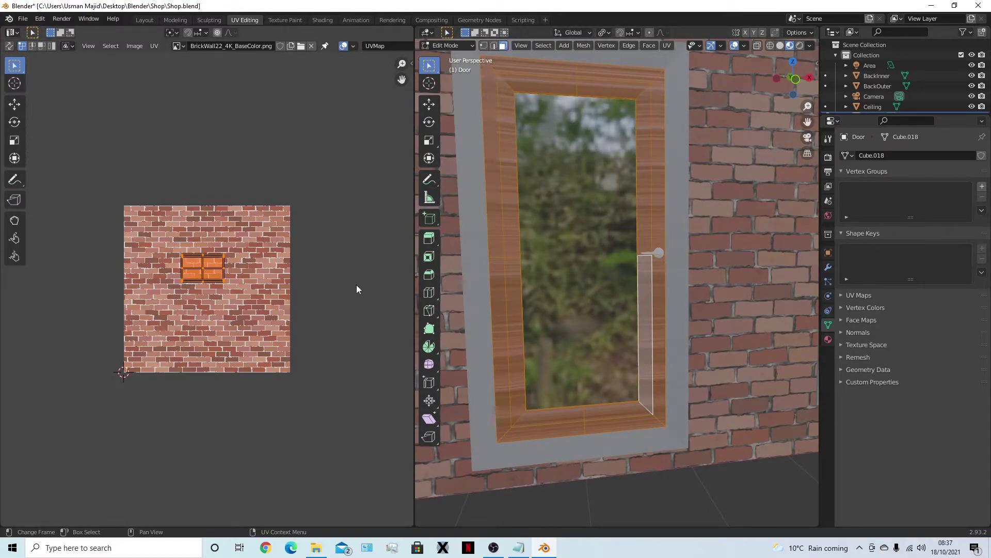
type("s4")
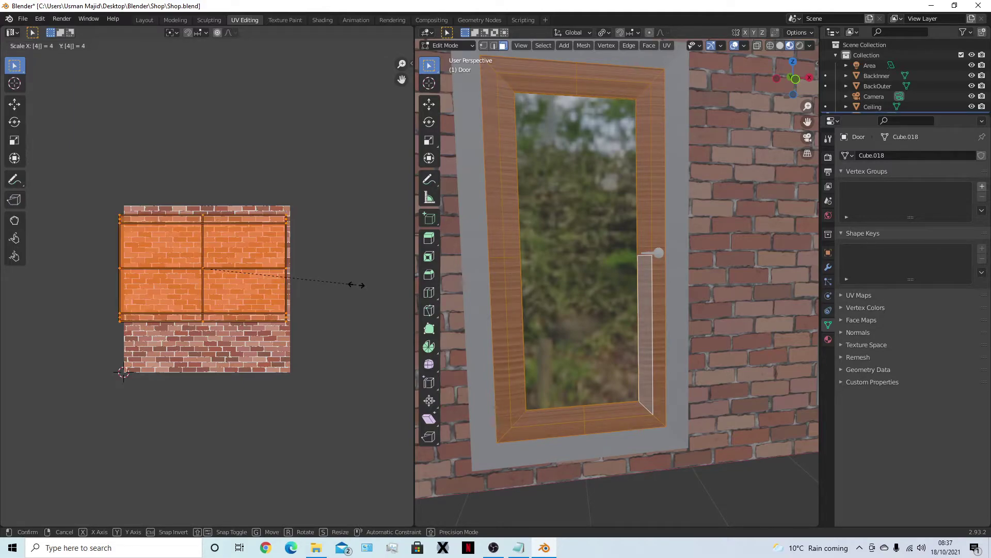
key("BackSpace")
type("6")
key("BackSpace")
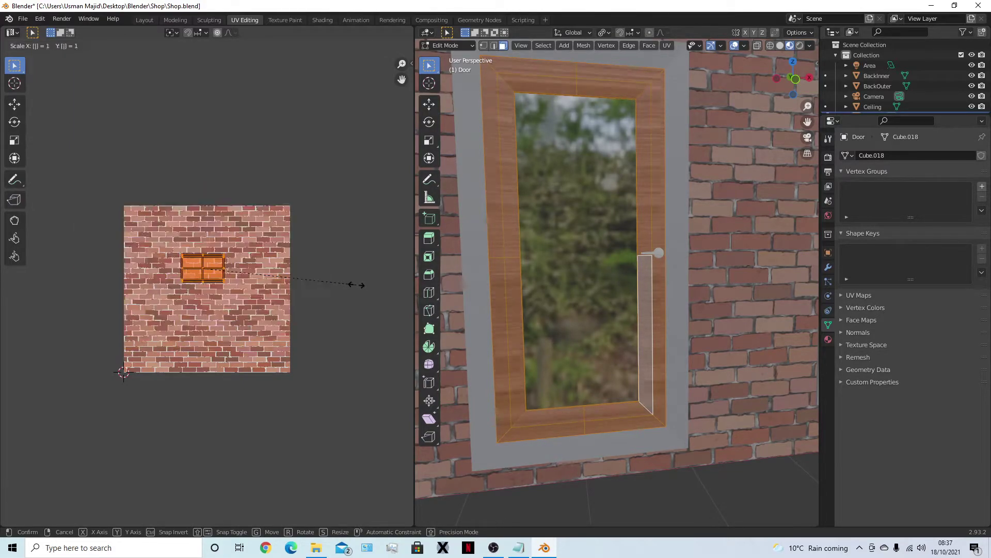
type("7")
key("BackSpace")
type("2")
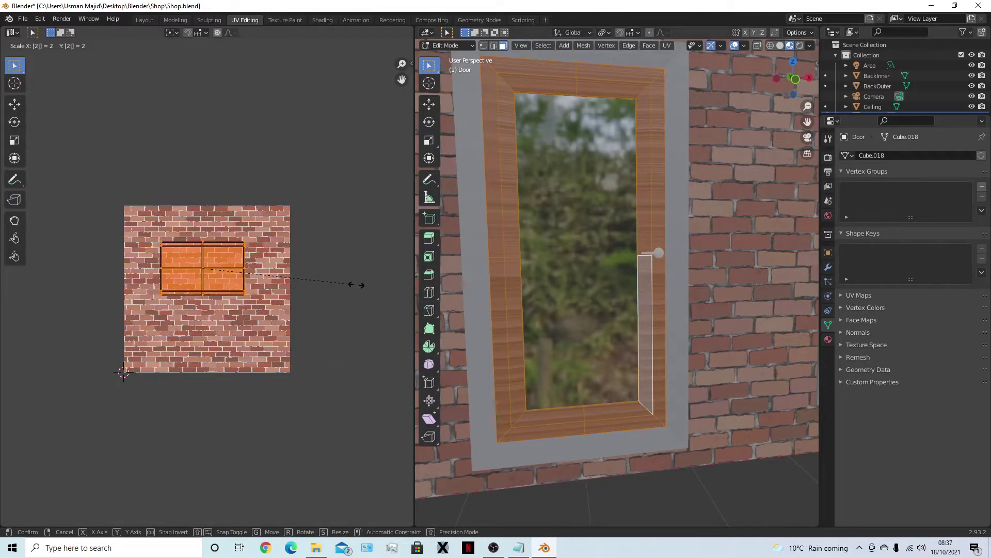
key("BackSpace")
type("3")
key("Return")
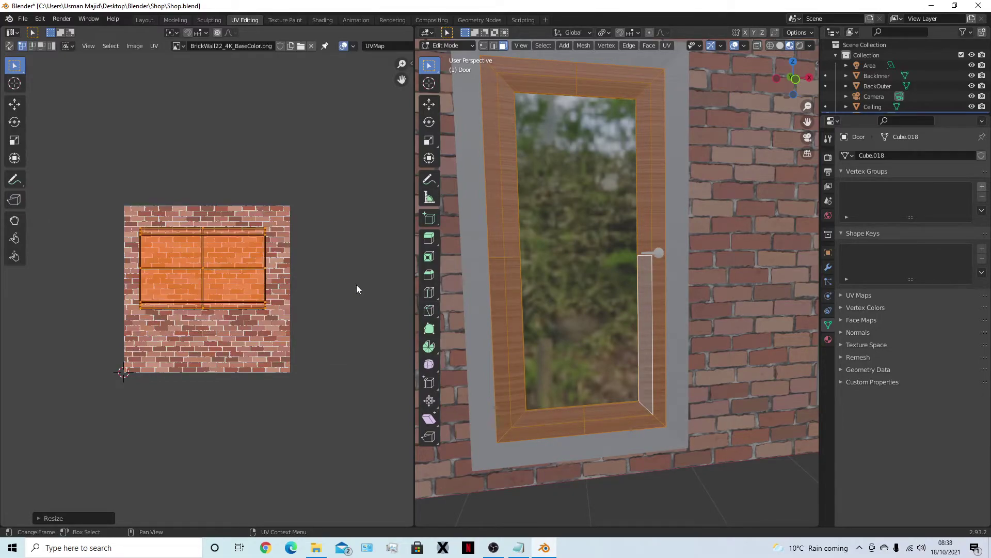
- Display the Wood051 colour texture behind the door's UVs
left_click(179, 46)
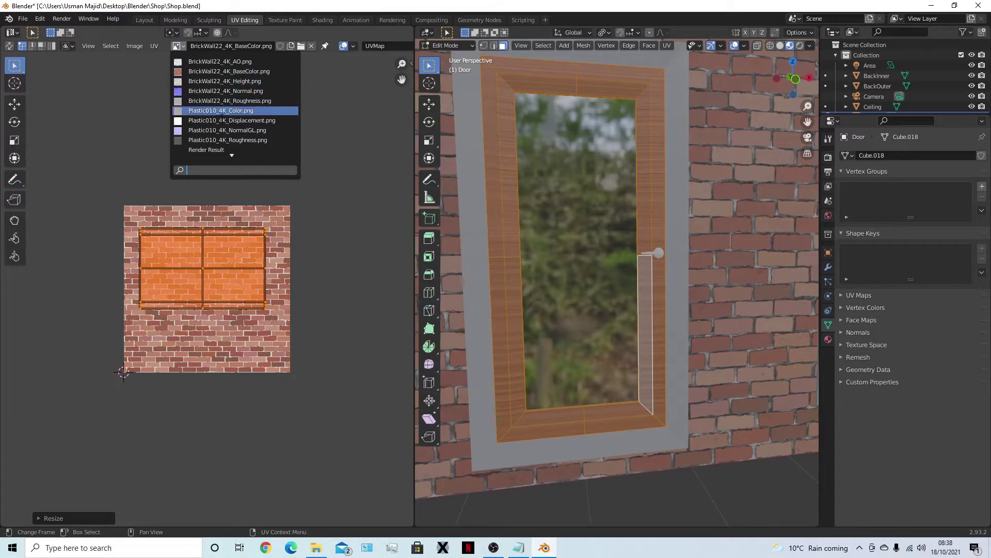
scroll(222, 144, "down", 4)
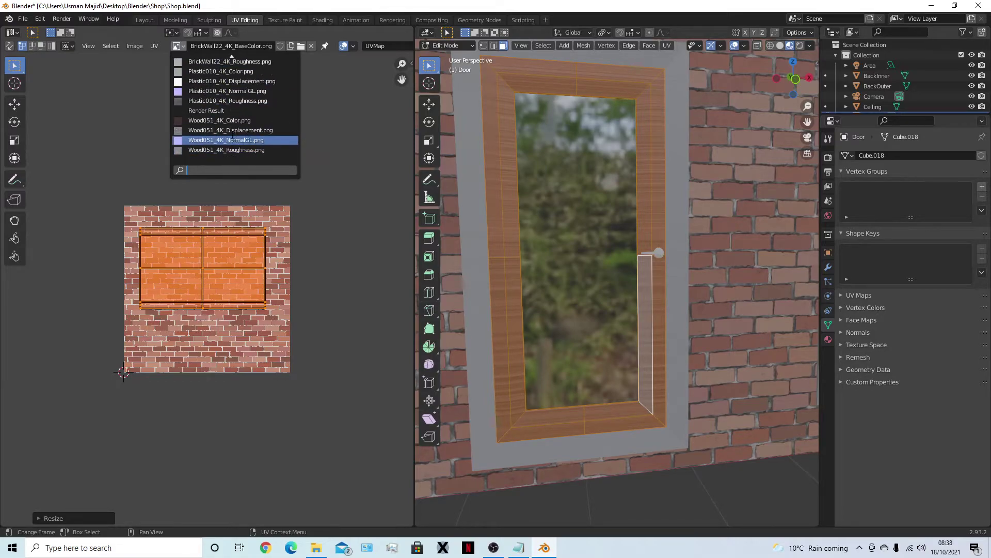
left_click(228, 120)
scroll(258, 253, "up", 2)
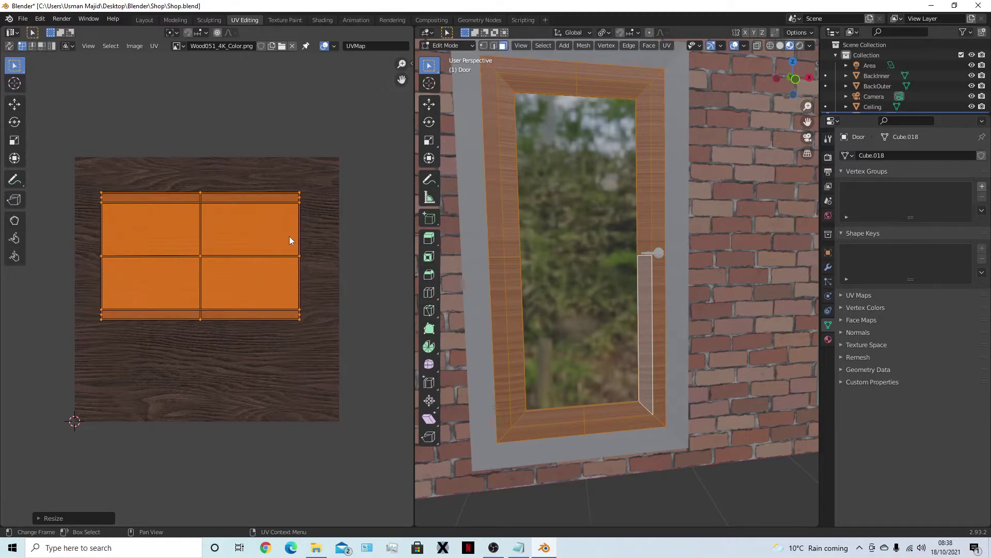
- Rotate the door's UVs 90° upright and enlarge them four times
key("s")
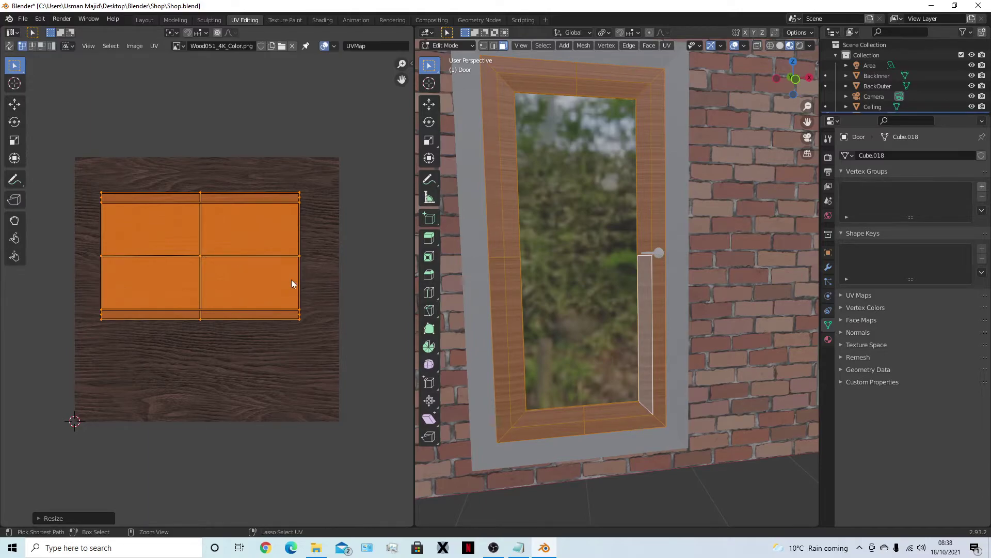
type("r90")
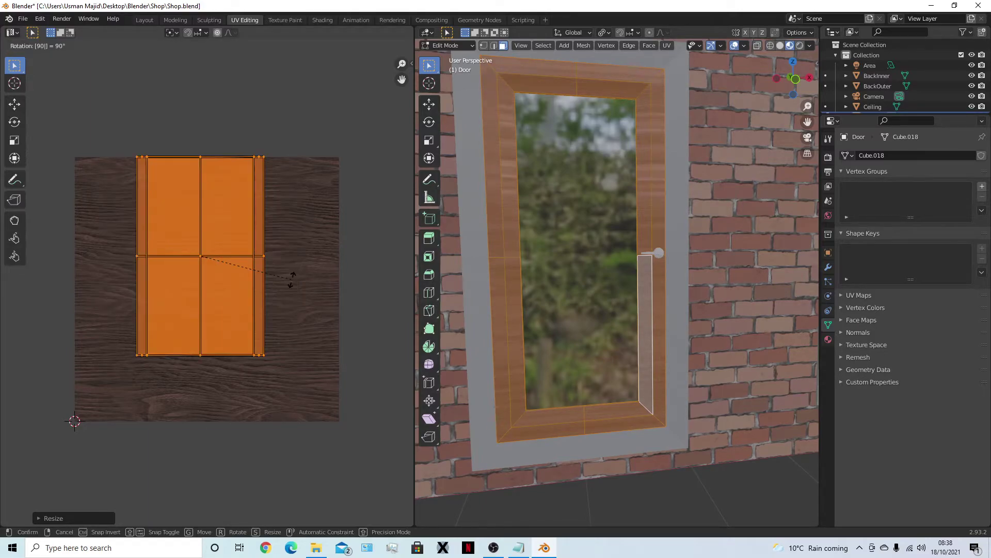
key("BackSpace")
key("BackSpace")
left_click(292, 278)
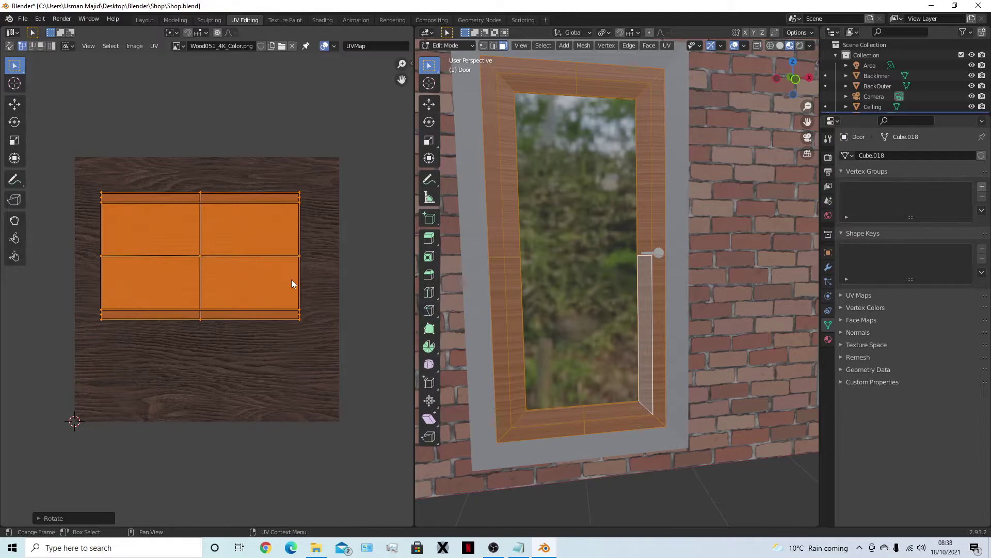
type("r90")
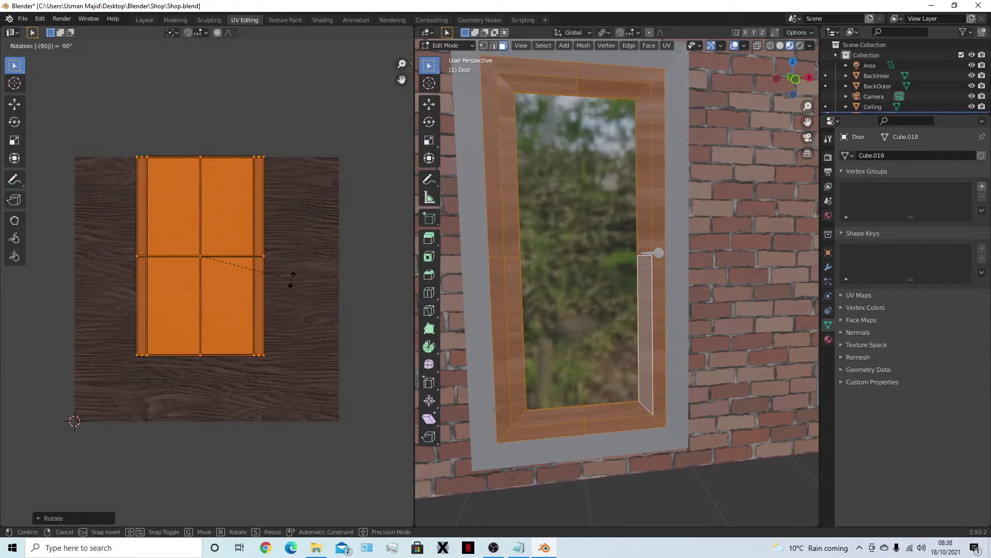
left_click(291, 280)
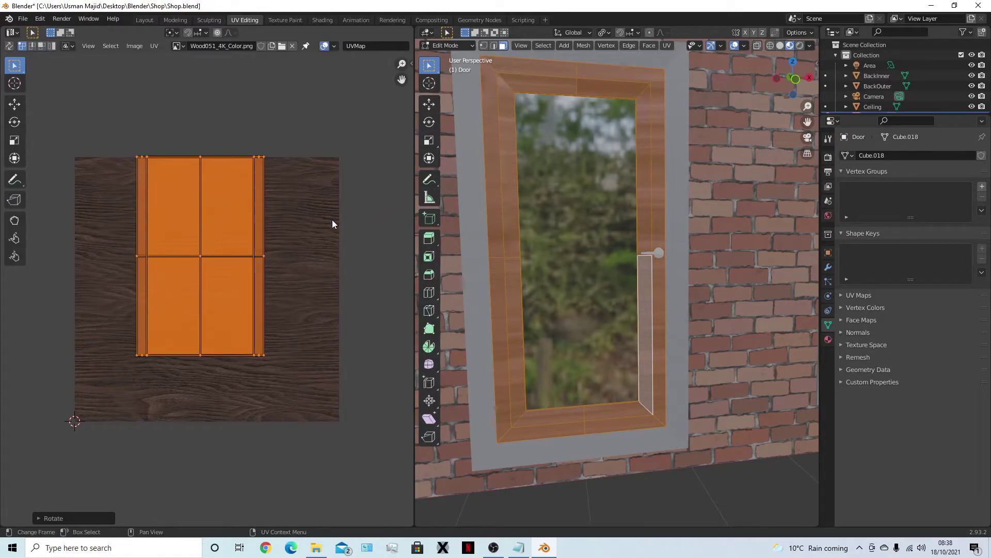
type("s4")
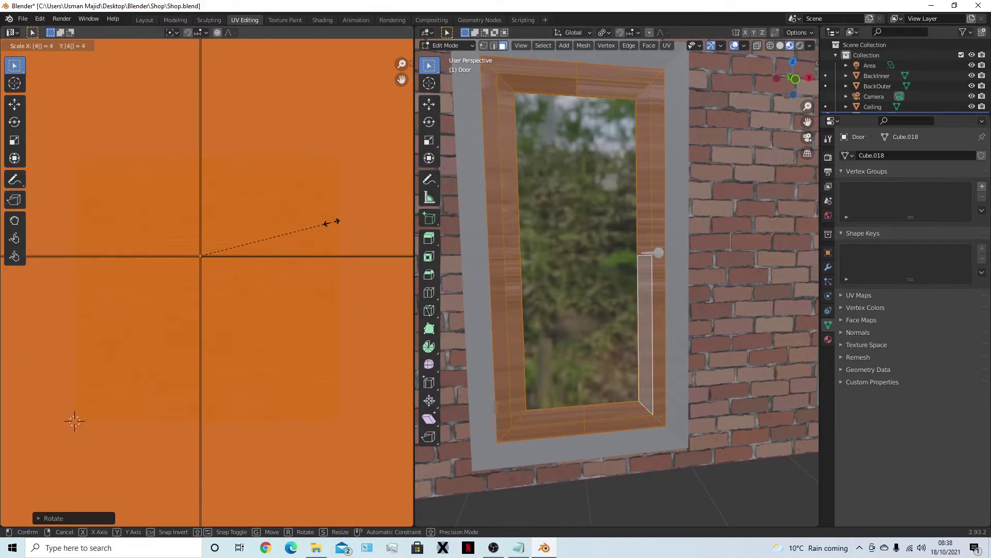
key("Return")
- Select all the door's faces, fit the UV islands in view, and begin shrinking them
scroll(689, 396, "down", 6)
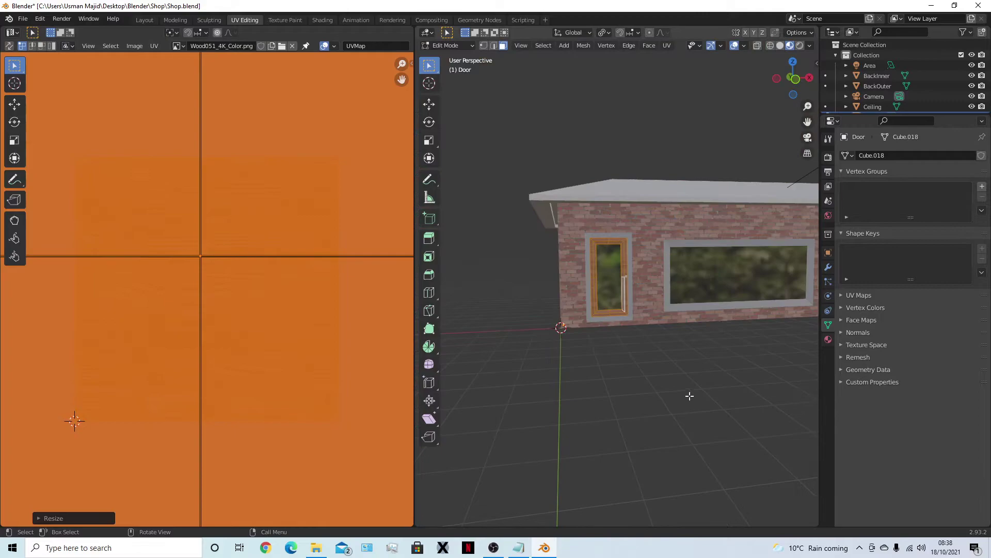
key("alt+a")
scroll(689, 395, "up", 10)
scroll(743, 337, "down", 2)
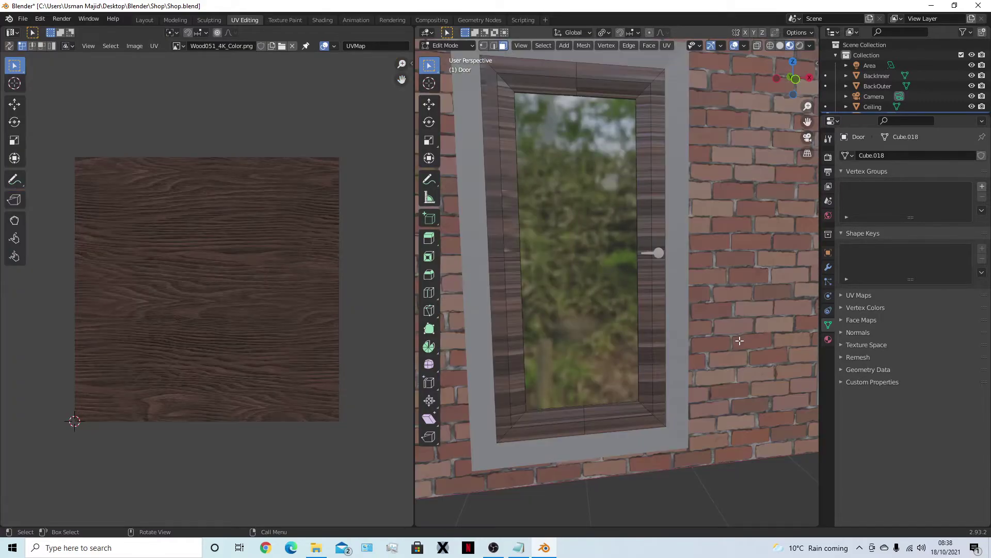
key("a")
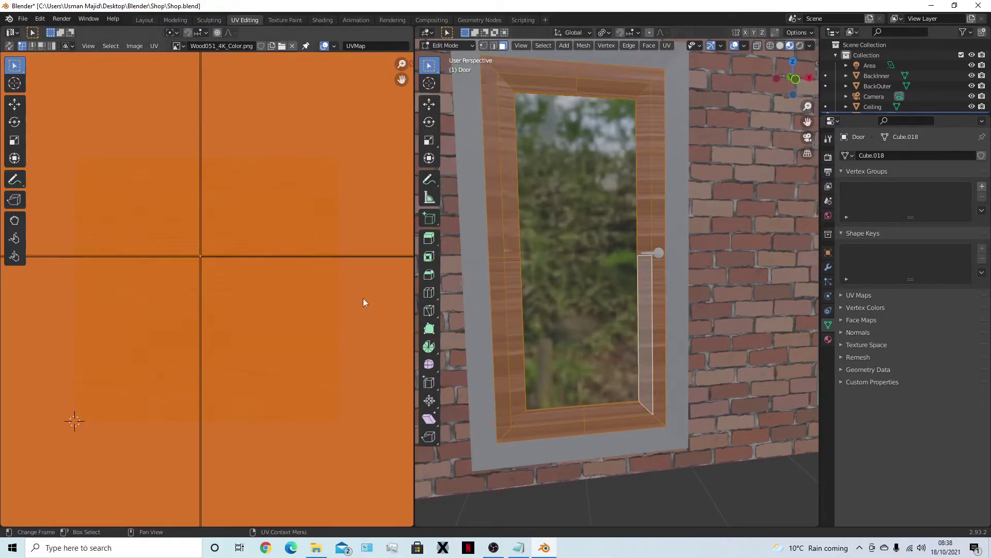
key("KP_Decimal")
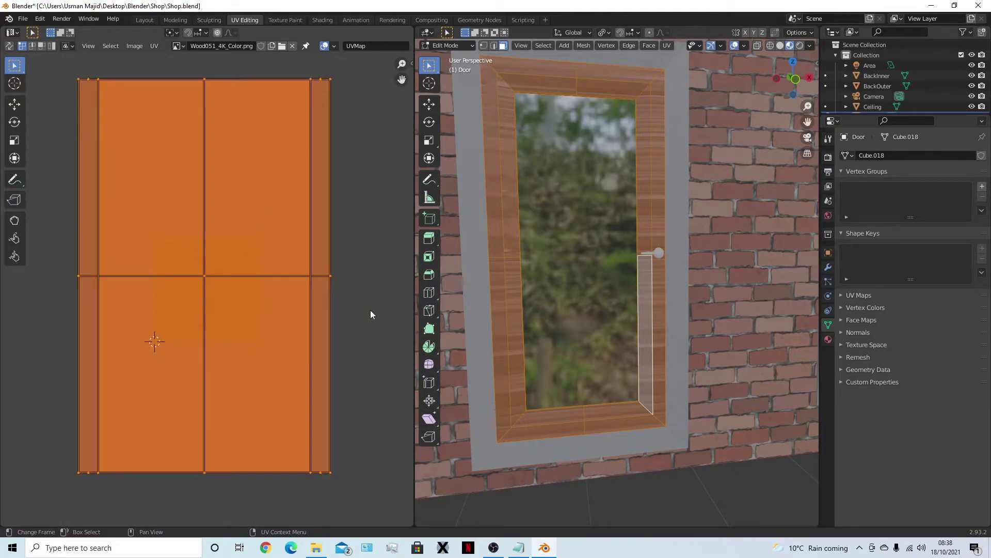
key("s")
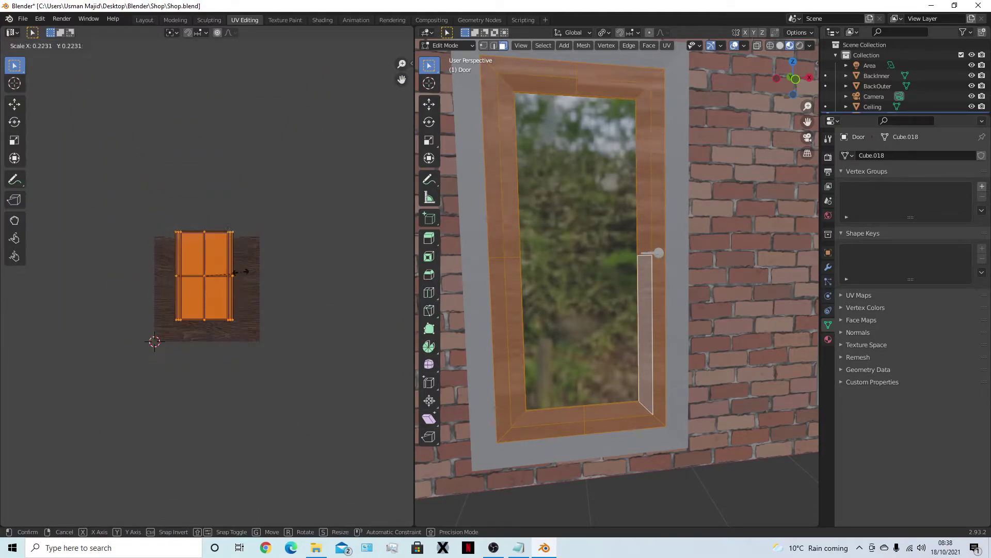
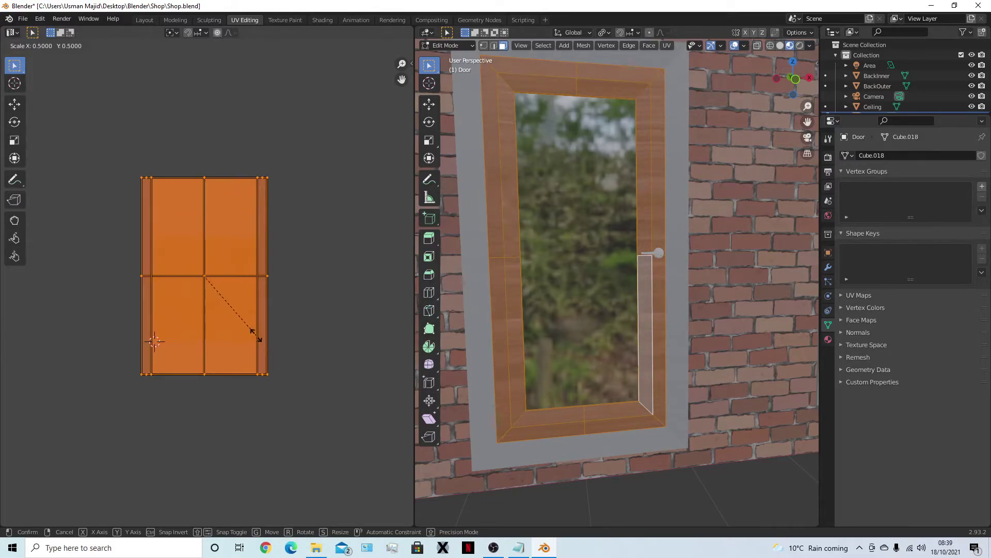
- Apply the 0.5 UV scale to the door frame and clear the UV and face selections
left_click(258, 336)
left_click(370, 237)
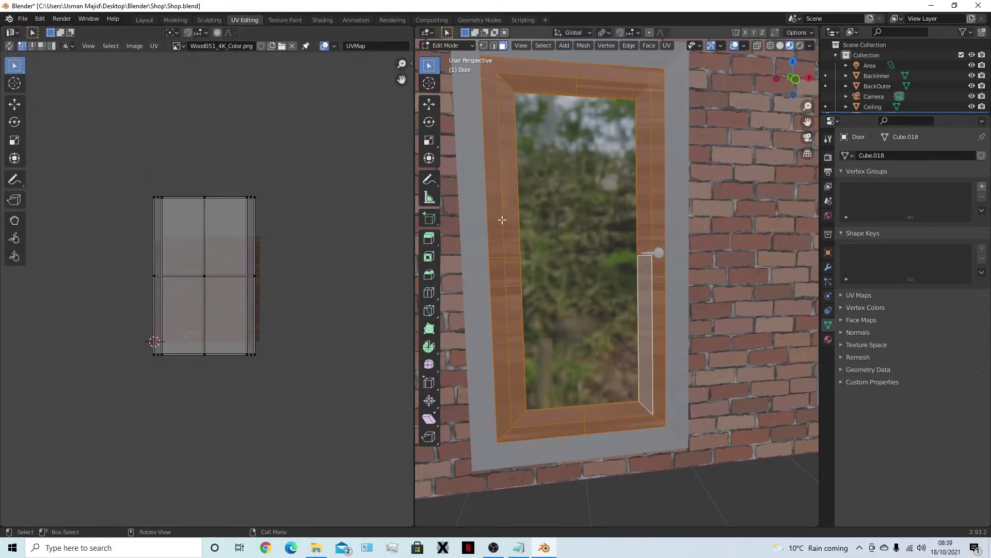
left_click(610, 221)
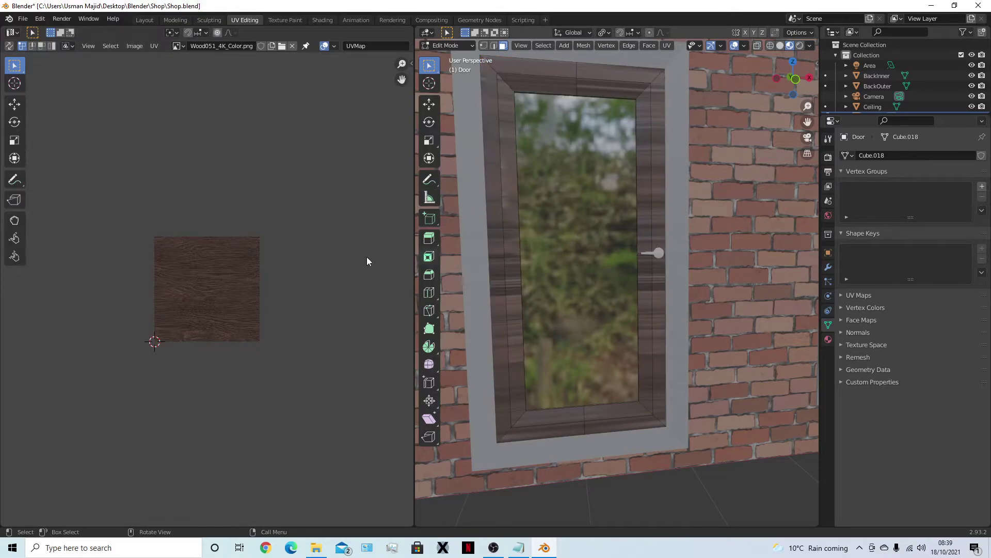
middle_click_drag(568, 248, 640, 268)
scroll(656, 281, "down", 5)
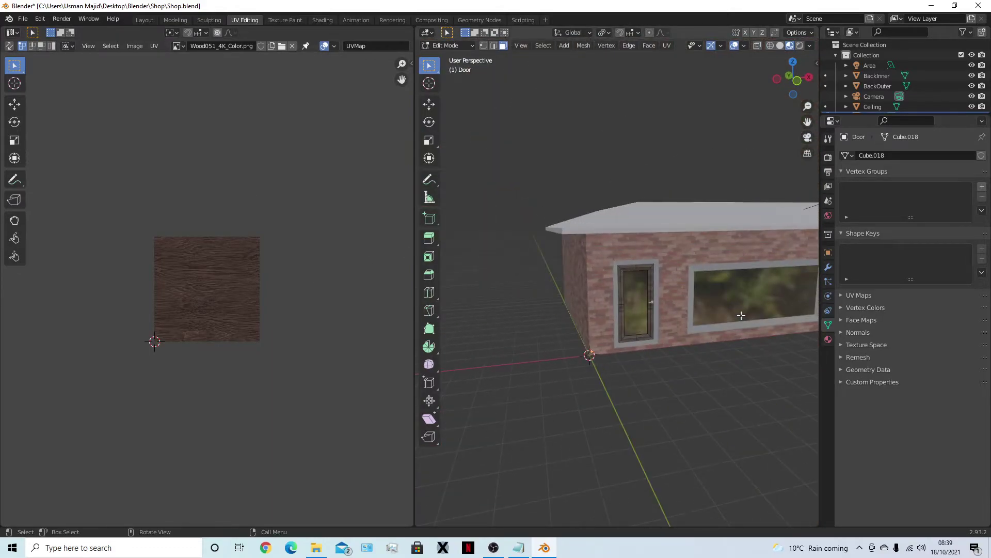
- In the Layout workspace, preview the scene rendered, then return to Material Preview shading
left_click(145, 20)
left_click(179, 236)
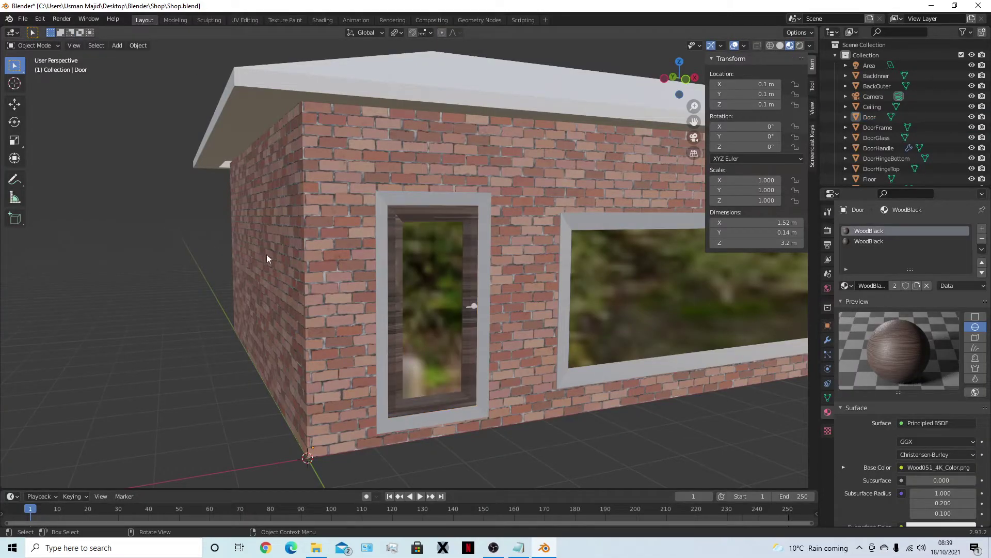
scroll(362, 264, "up", 1)
left_click(800, 45)
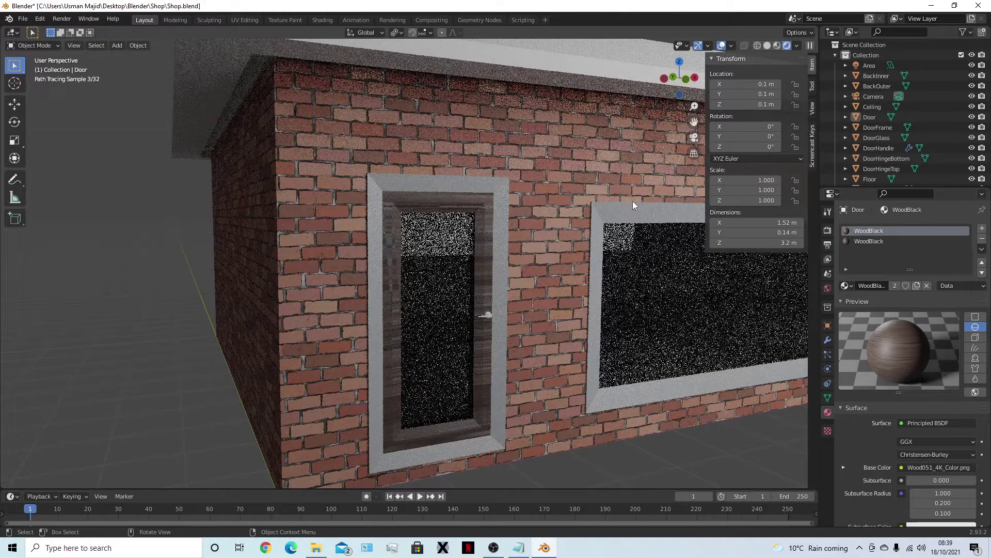
left_click(778, 46)
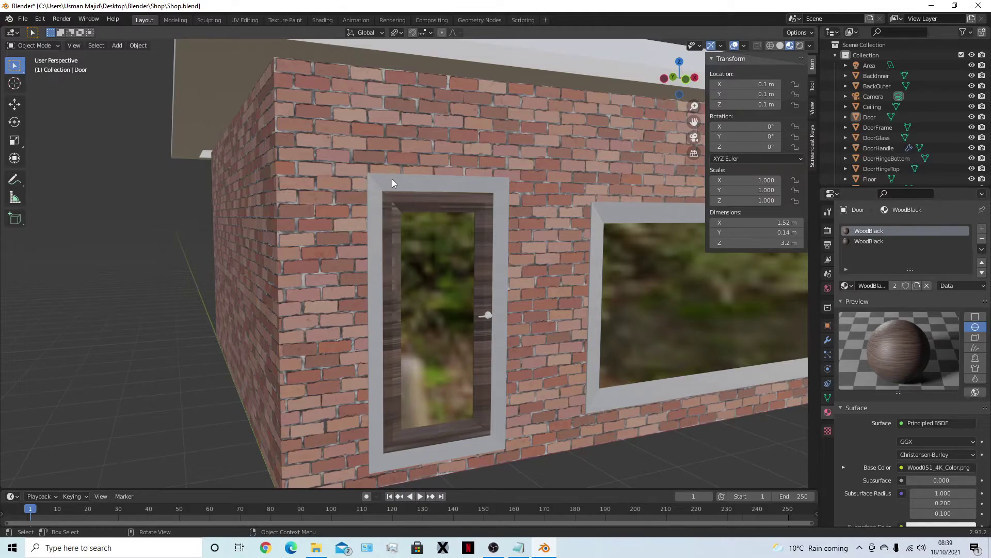
- Select the Door object and hide everything else to view its frame alone
left_click(392, 226)
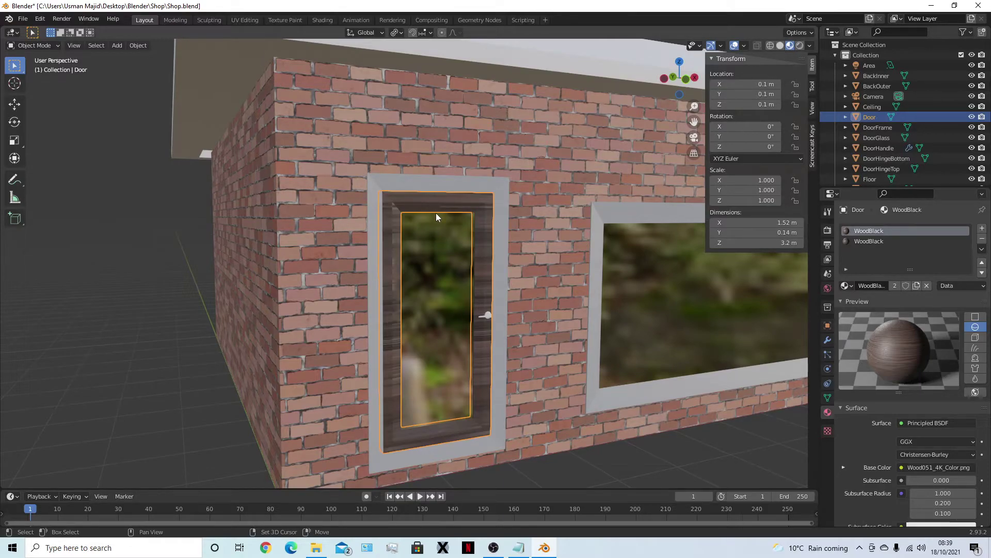
key("shift+h")
middle_click_drag(436, 212, 582, 330)
scroll(566, 326, "up", 6)
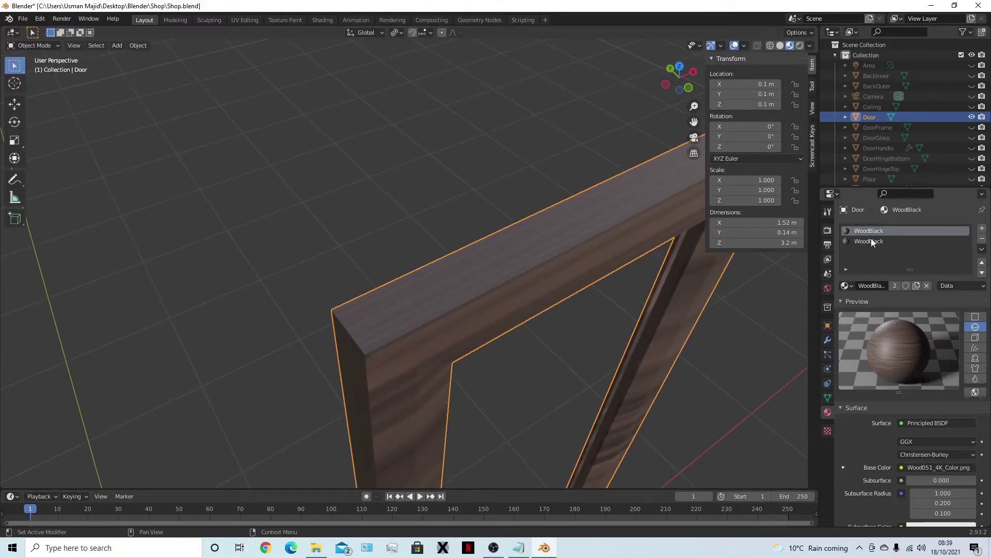
- Remove the Door's duplicate WoodBlack slot and add a new slot using WoodOrange
left_click(919, 241)
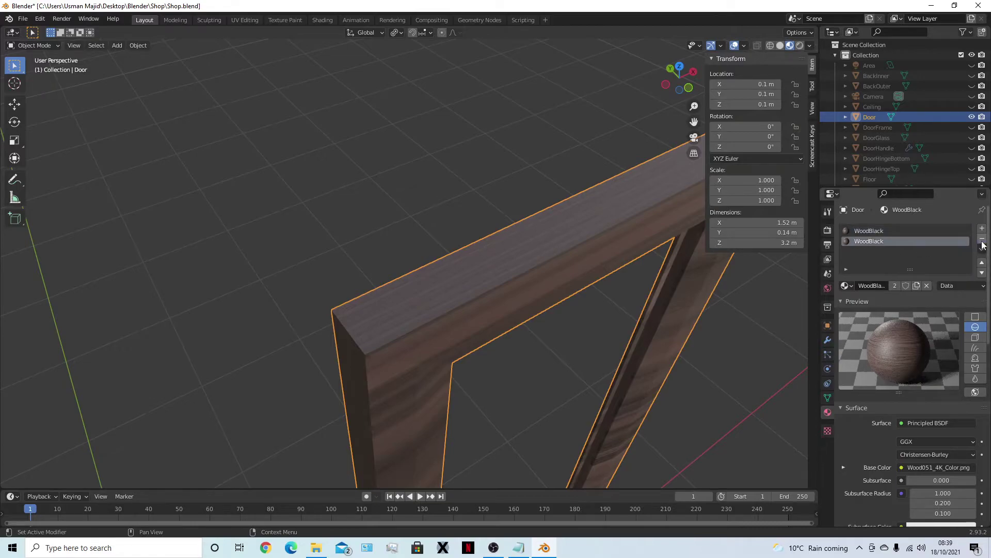
left_click(982, 238)
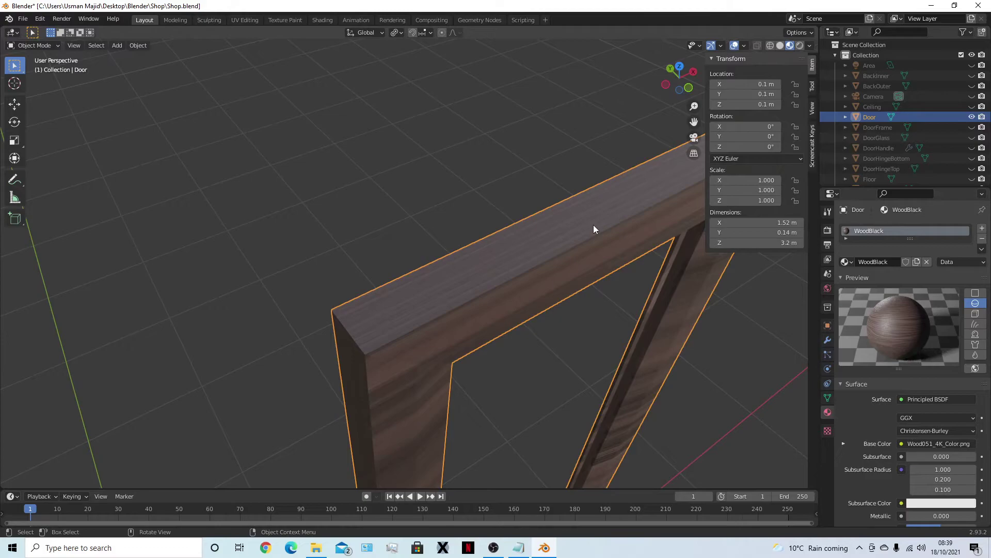
left_click(848, 262)
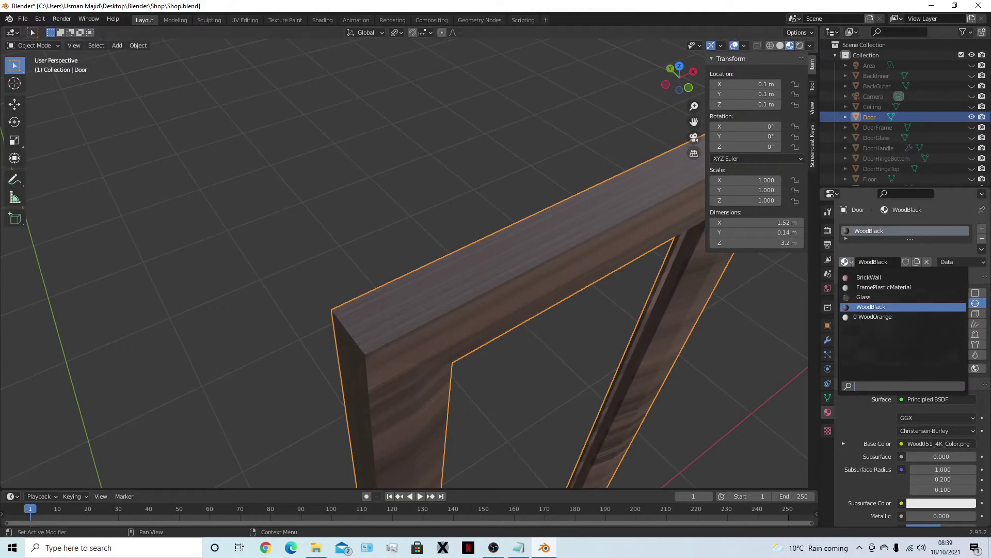
left_click(852, 261)
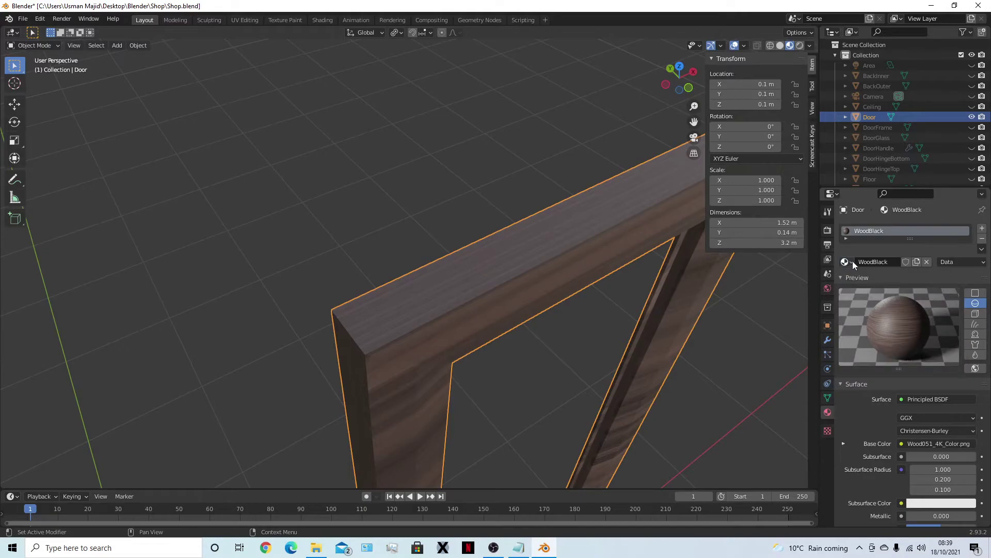
left_click(982, 228)
left_click(845, 287)
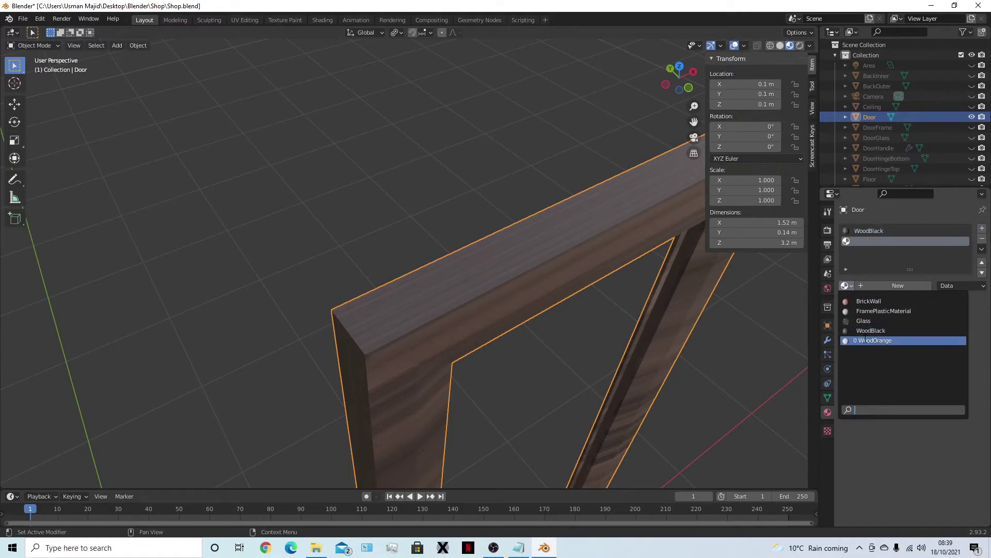
left_click(867, 340)
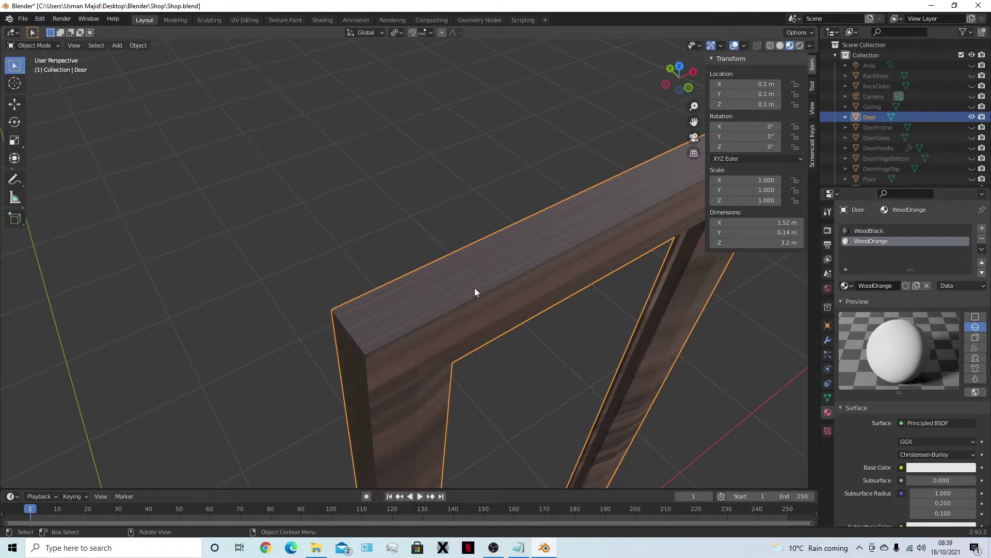
- Reselect the Door and enter Edit Mode on its mesh
left_click(251, 102)
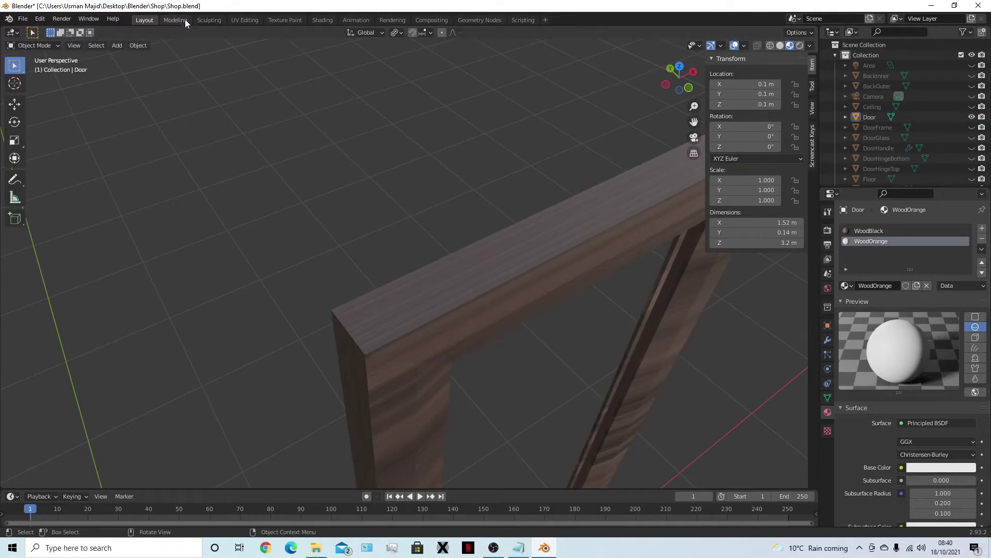
left_click(437, 297)
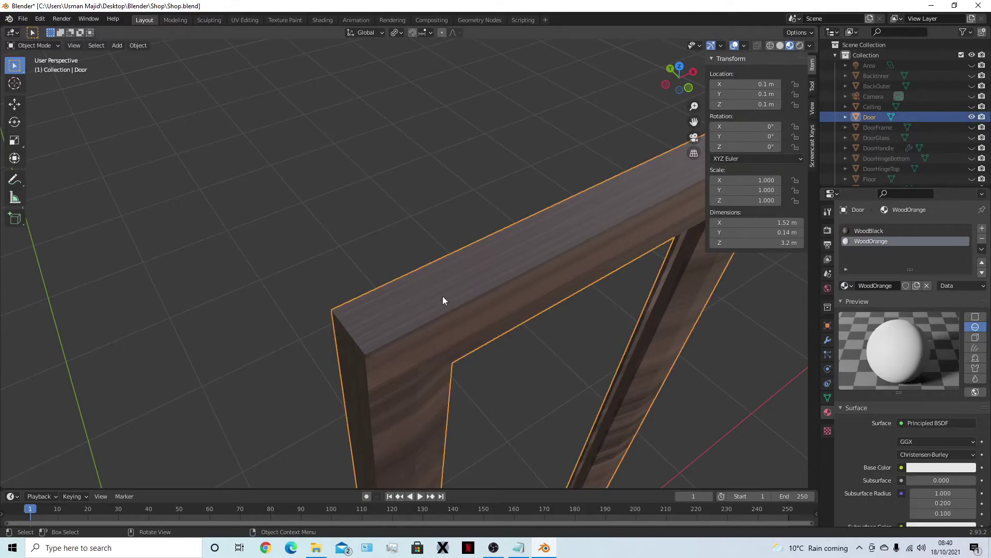
key("Tab")
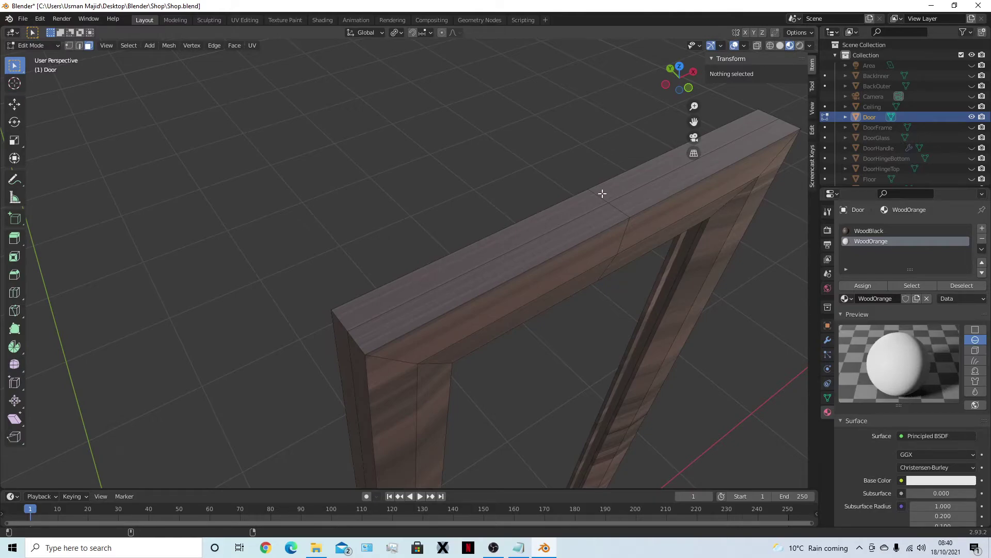
- Assign the WoodOrange material to the frame's outer face loop, then deselect all faces
key("super")
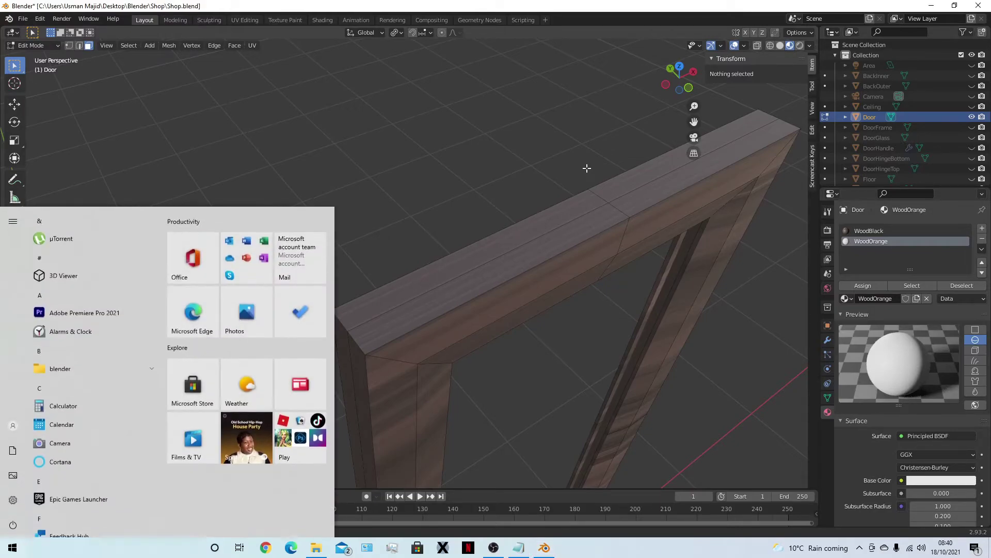
key("super")
left_click(610, 211, "alt")
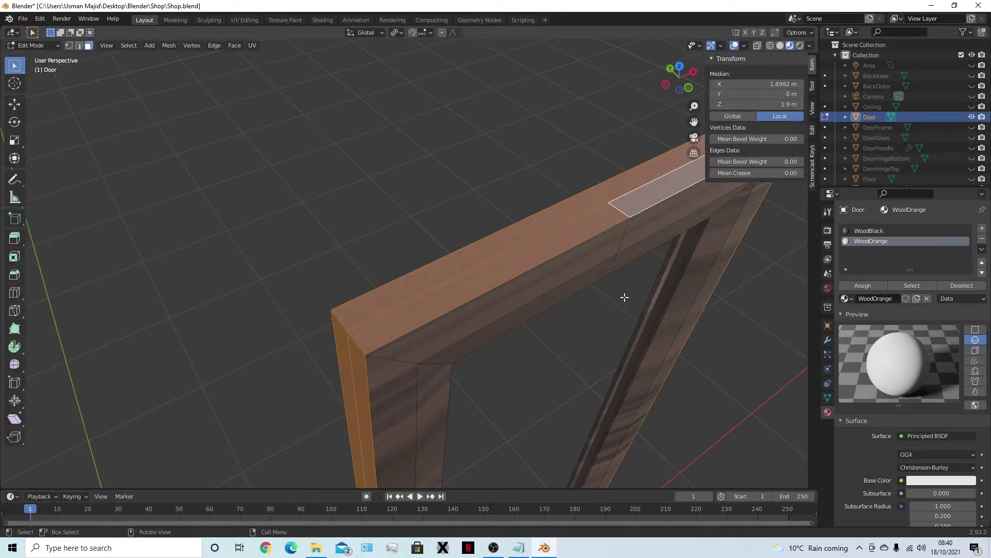
middle_click_drag(624, 294, 749, 258)
left_click(883, 231)
left_click(887, 242)
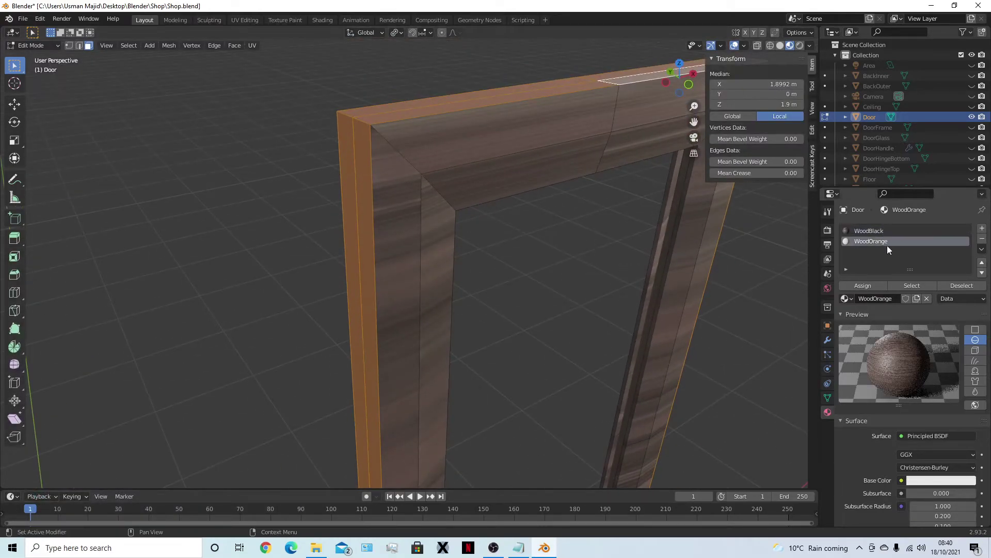
left_click(868, 287)
left_click(281, 170)
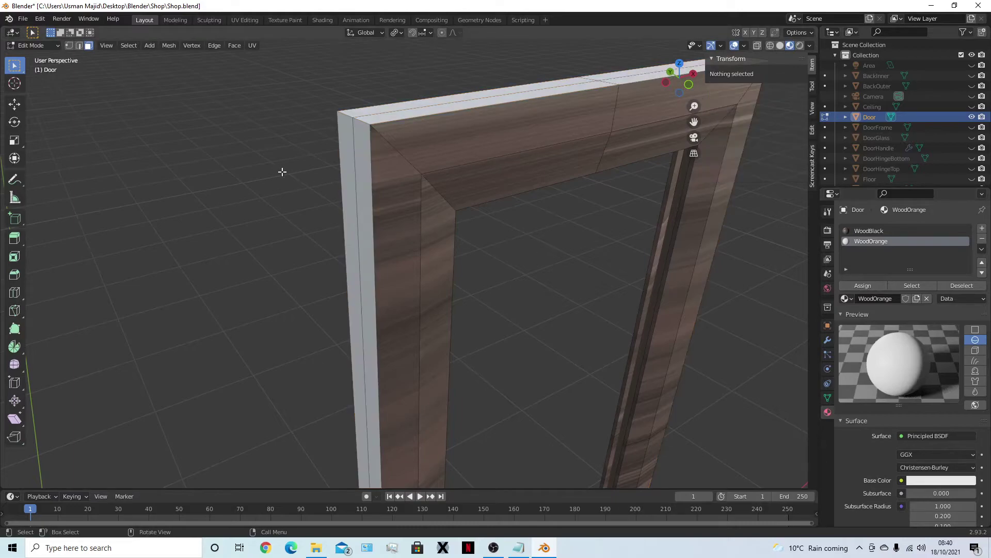
- Orbit the door frame to face the view and move to the Shading workspace
middle_click_drag(465, 237, 528, 252)
middle_click_drag(582, 277, 540, 280)
left_click(866, 232)
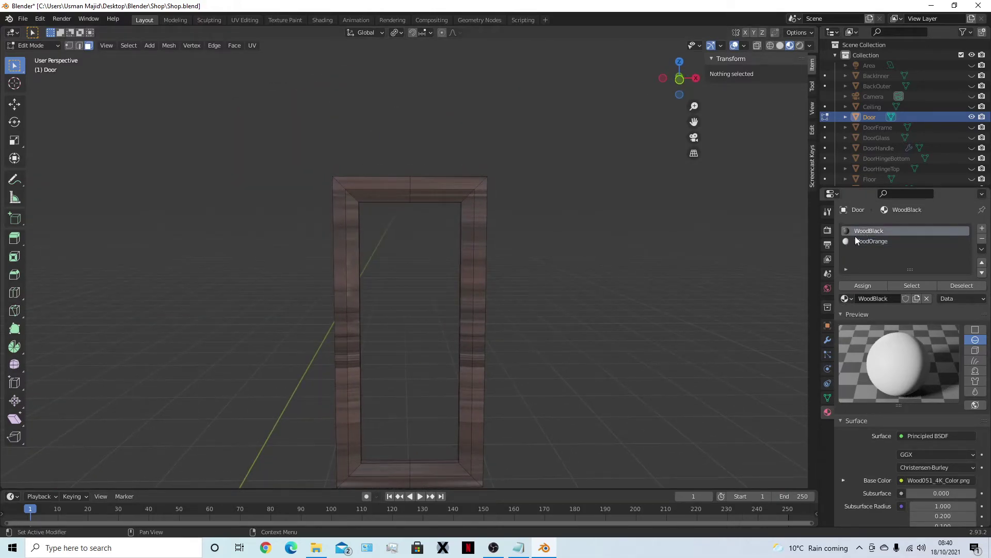
left_click(869, 243)
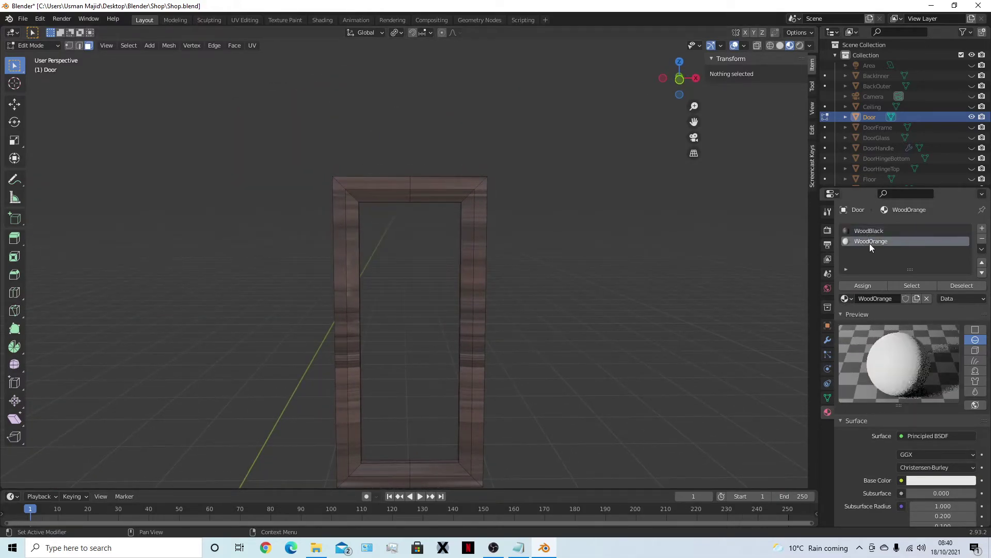
left_click(320, 20)
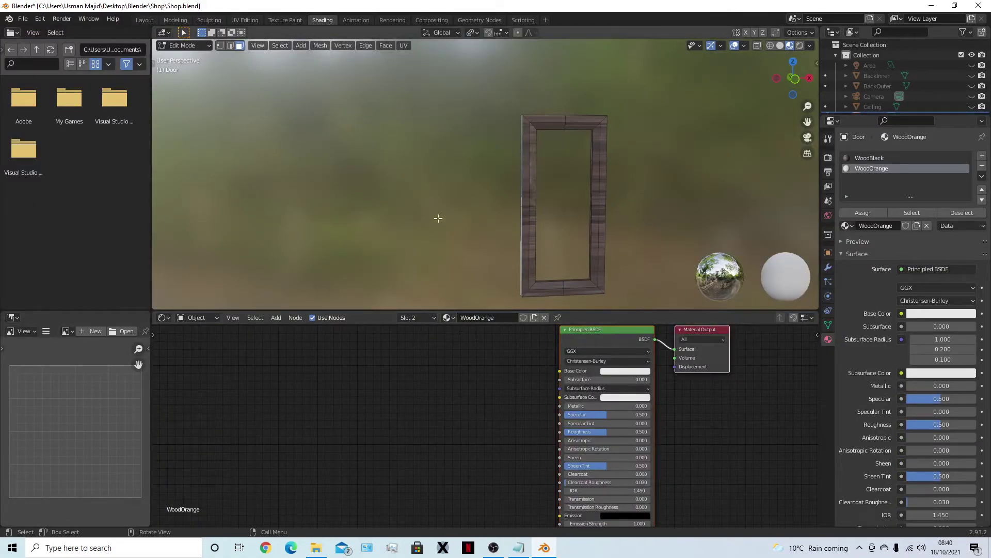
- Add an Image Texture node to the WoodOrange node tree via search
middle_click_drag(436, 216, 491, 175)
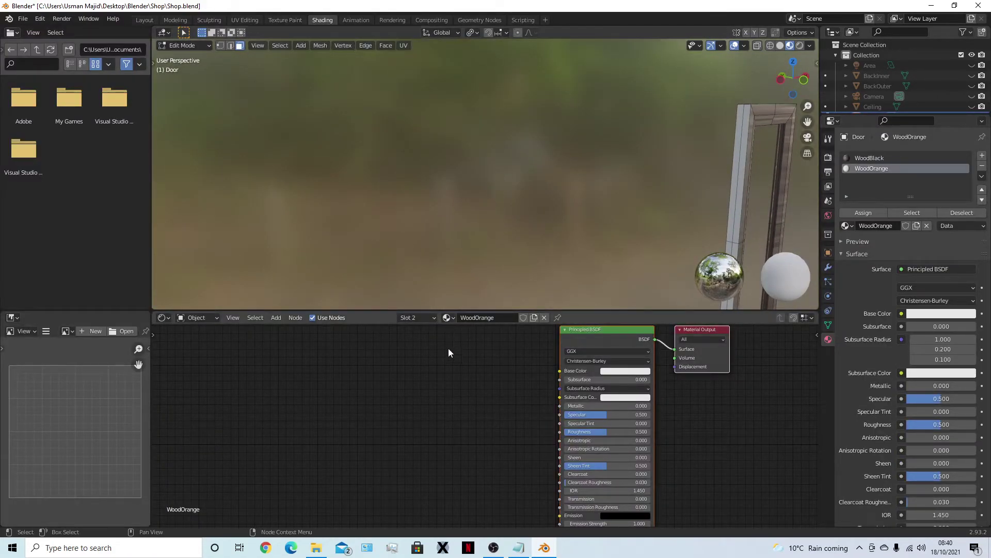
scroll(385, 423, "down", 2)
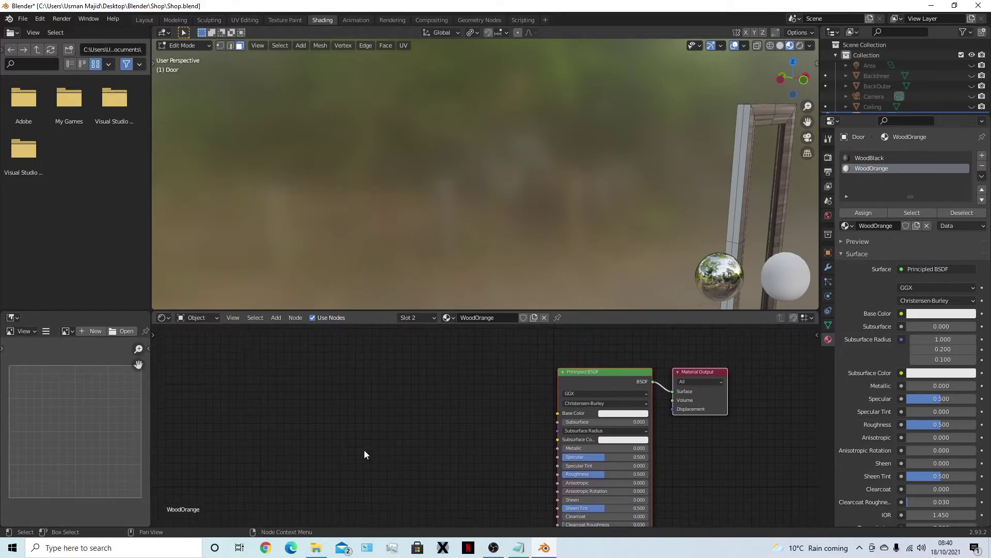
middle_click_drag(379, 433, 374, 413)
key("shift+a")
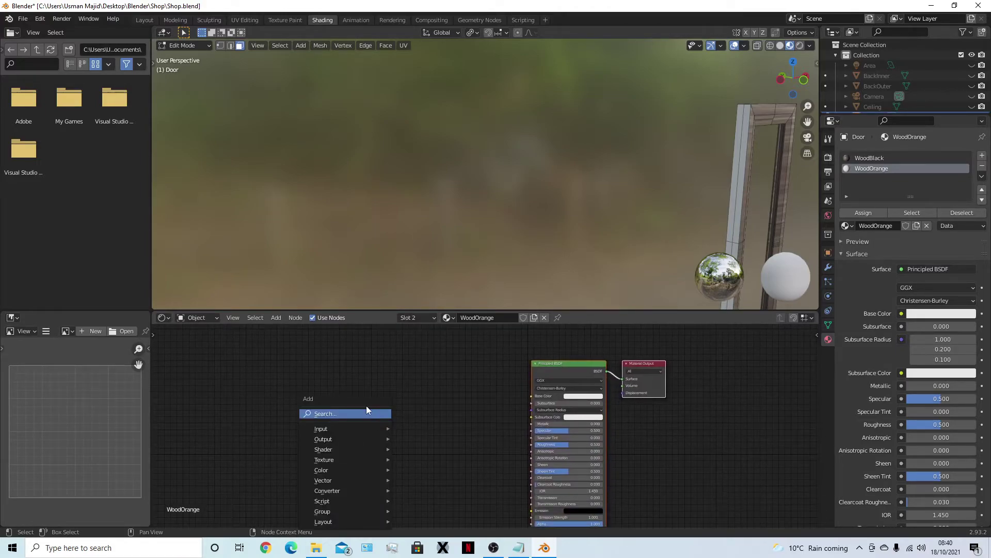
left_click(365, 414)
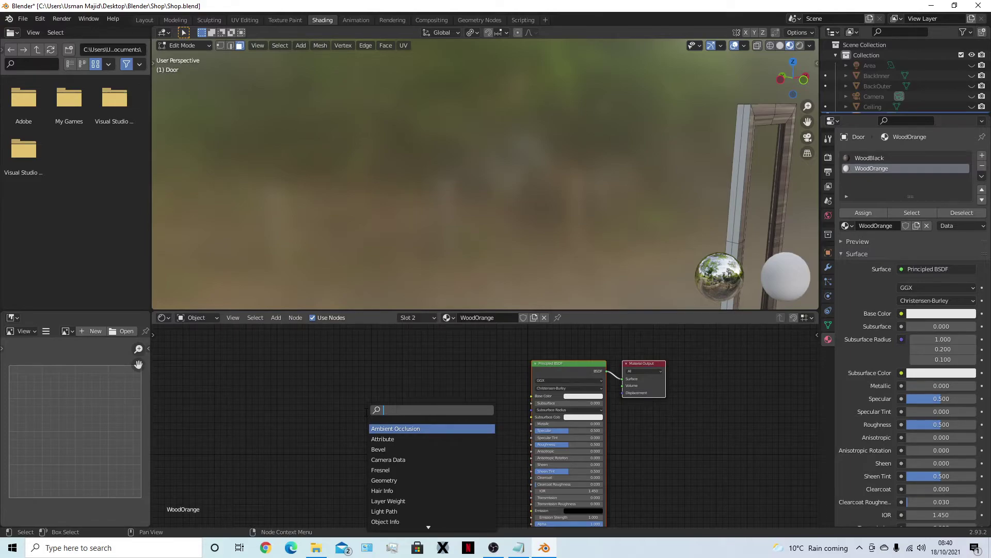
key("Return")
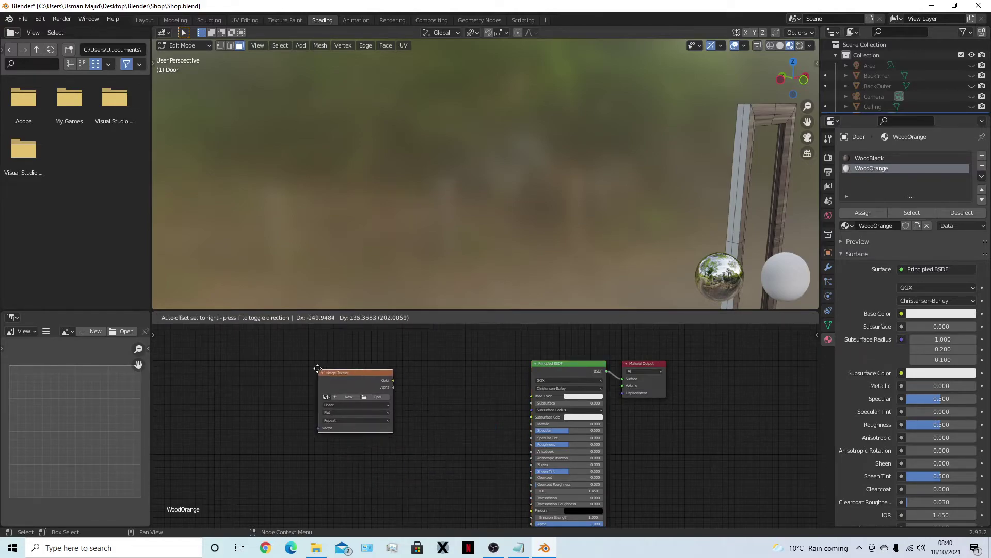
left_click(318, 367)
- Duplicate the Image Texture node four times and lay the copies out near the BSDF
middle_click_drag(471, 418, 447, 383)
key("shift+d")
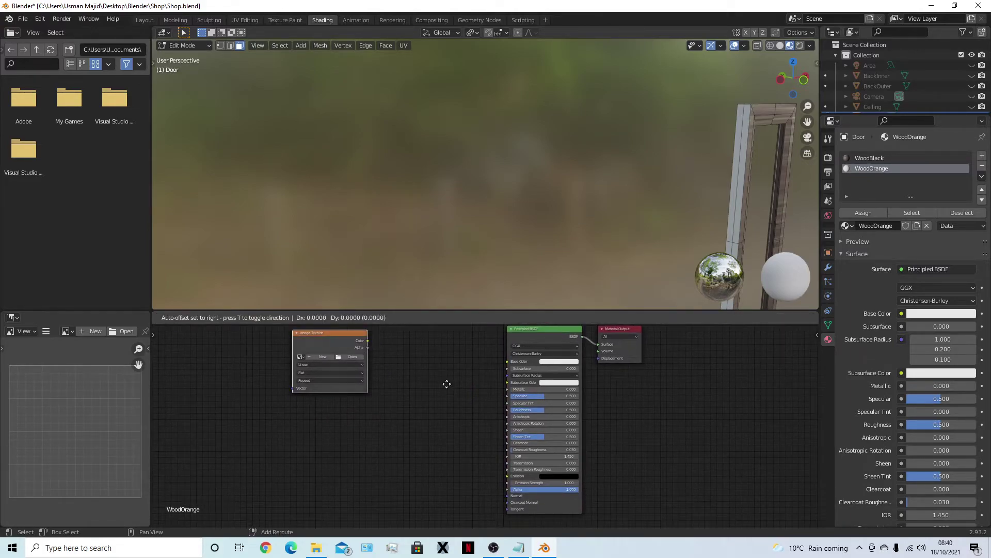
left_click(450, 460)
middle_click_drag(450, 460, 432, 388)
key("shift+d")
left_click(457, 484)
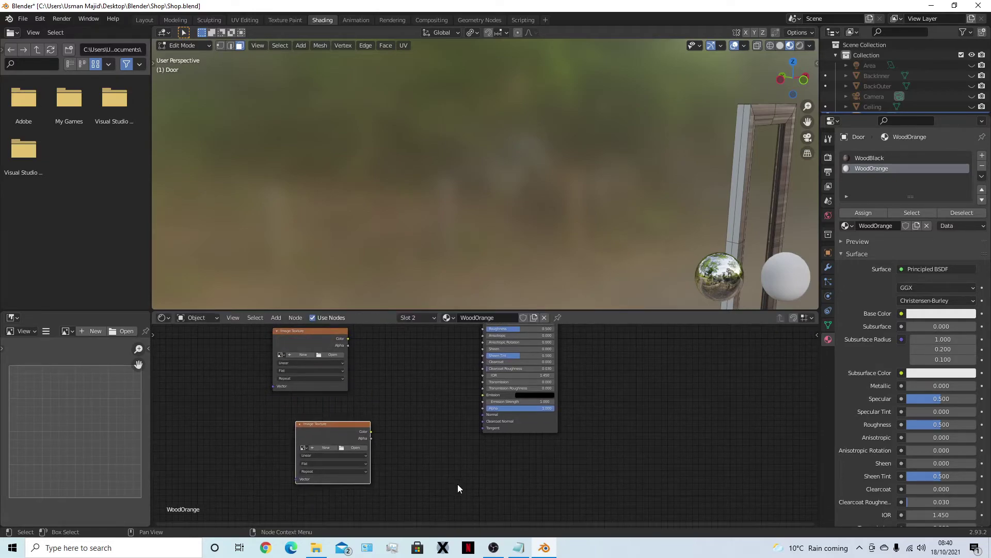
middle_click_drag(457, 484, 445, 427)
key("shift+d")
left_click(555, 471)
middle_click_drag(599, 450, 542, 463)
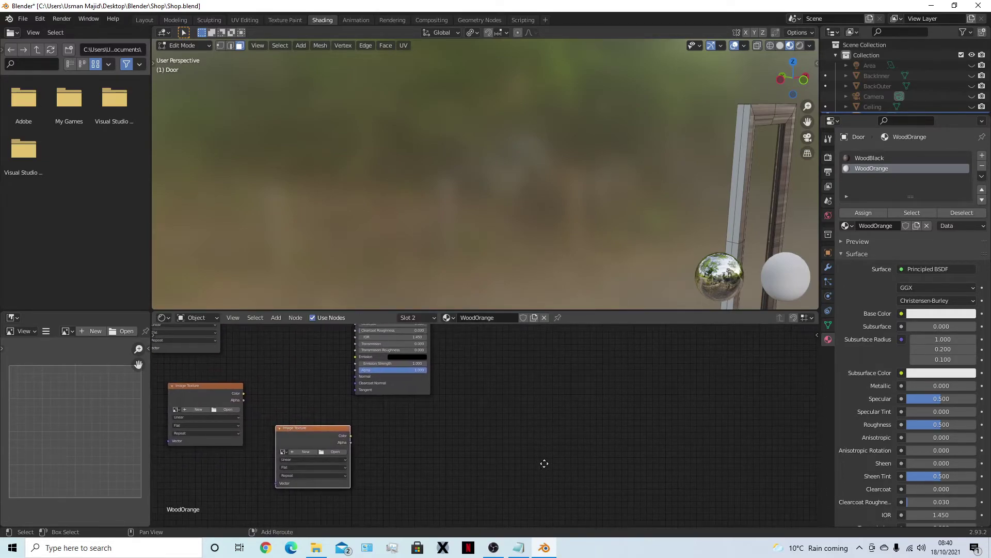
key("shift+d")
left_click(621, 419)
middle_click_drag(621, 419, 779, 522)
middle_click_drag(543, 268, 511, 196)
middle_click_drag(439, 403, 478, 461)
- Load Resources > Wood050_4K-PNG > Wood050_4K_Color.png and wire its Color into Base Color
left_click(392, 410)
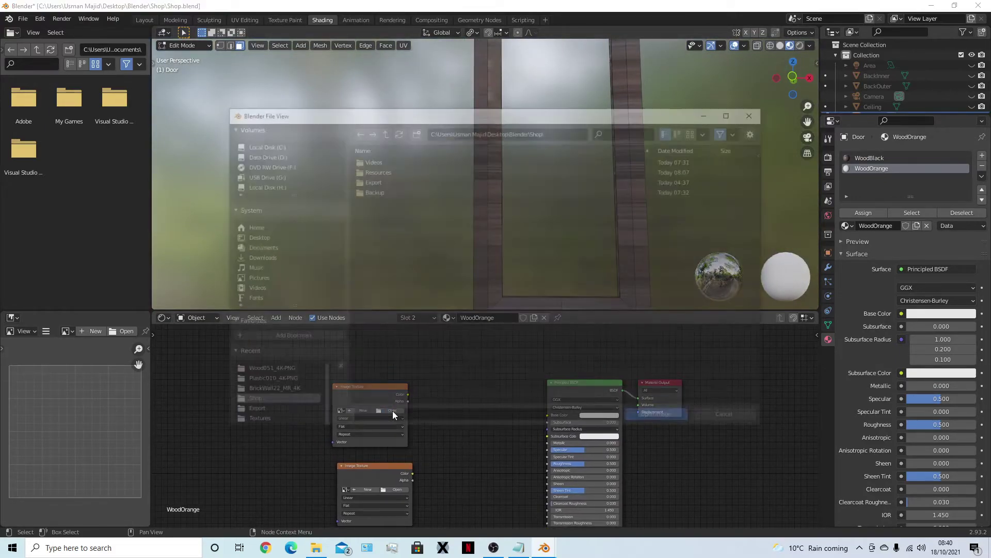
left_click(380, 169)
left_click(380, 170)
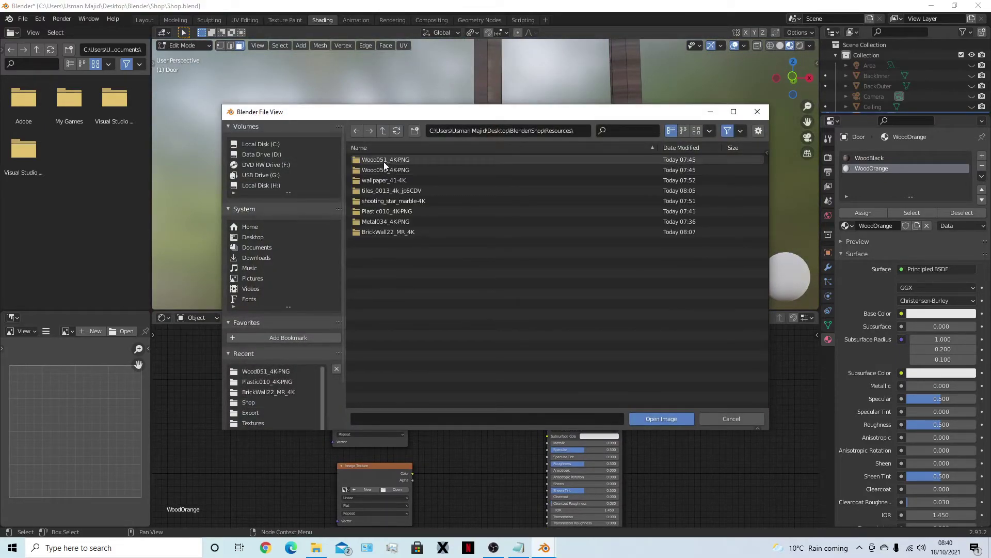
double_click(384, 168)
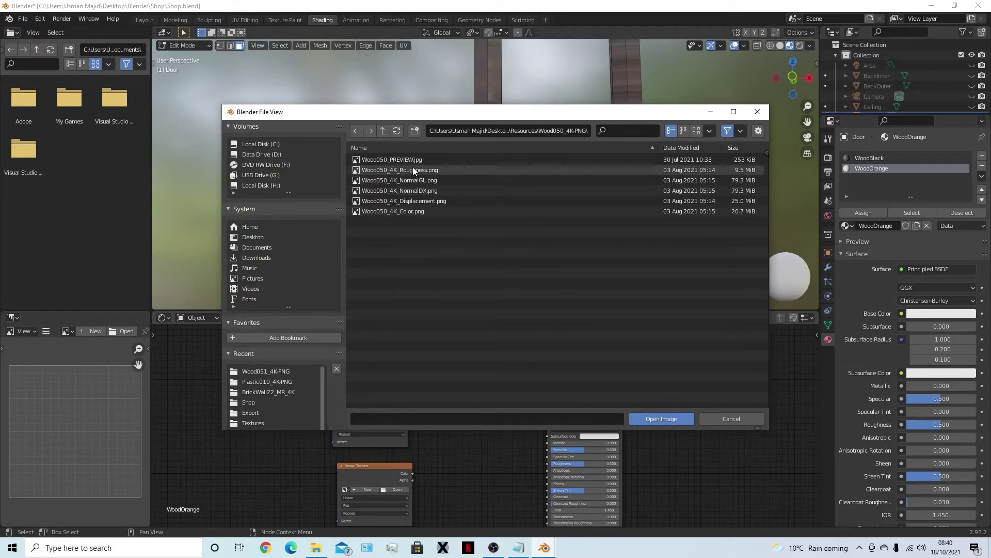
double_click(416, 210)
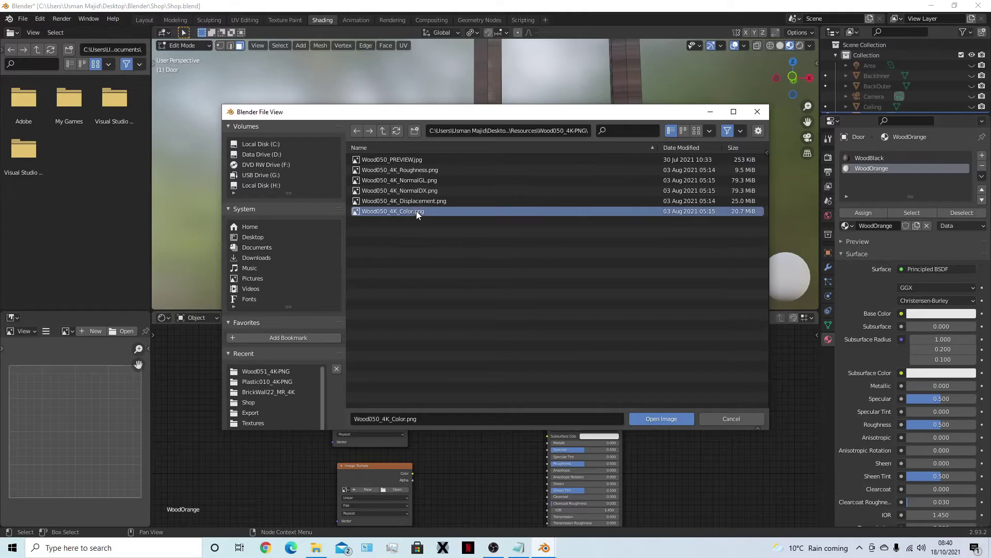
left_click_drag(537, 414, 547, 414)
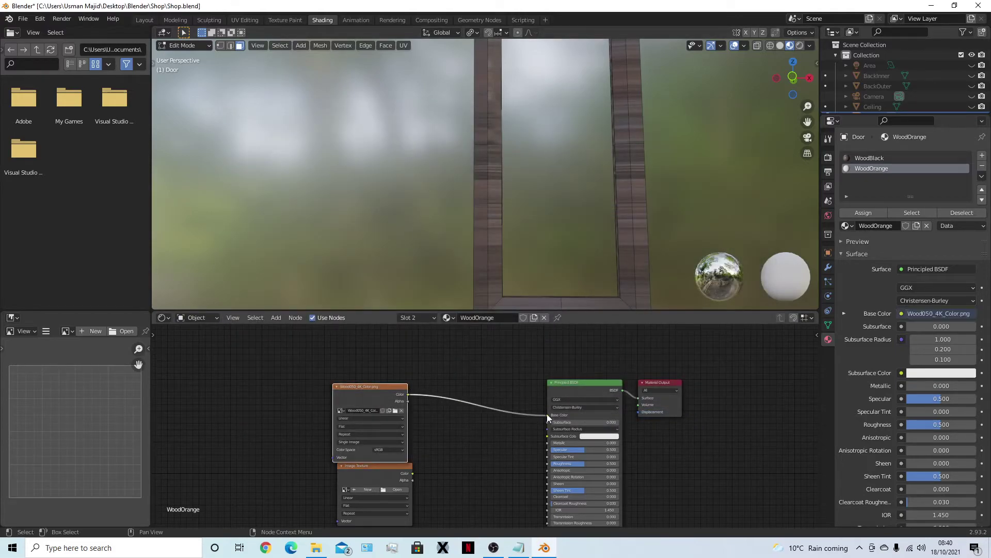
middle_click_drag(460, 237, 547, 224)
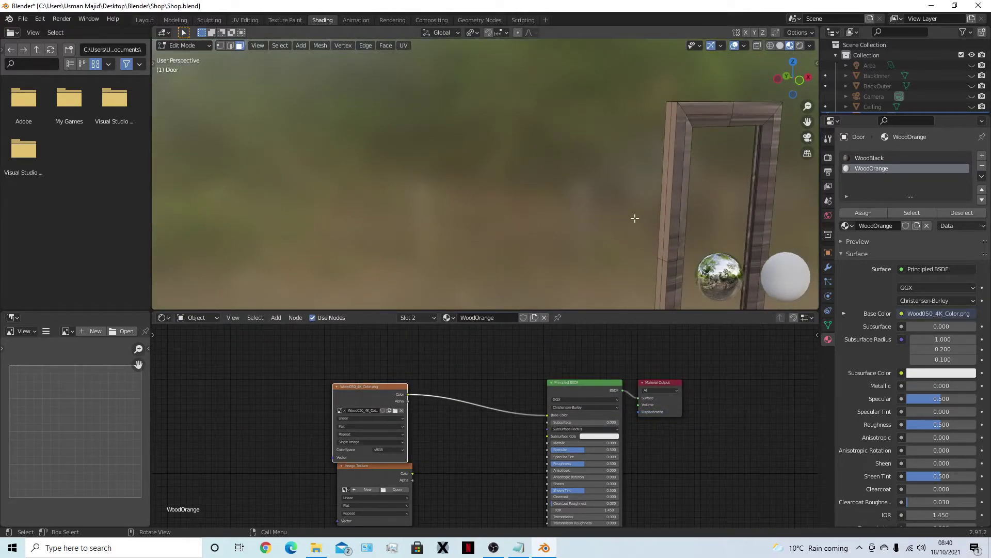
middle_click_drag(635, 218, 423, 166)
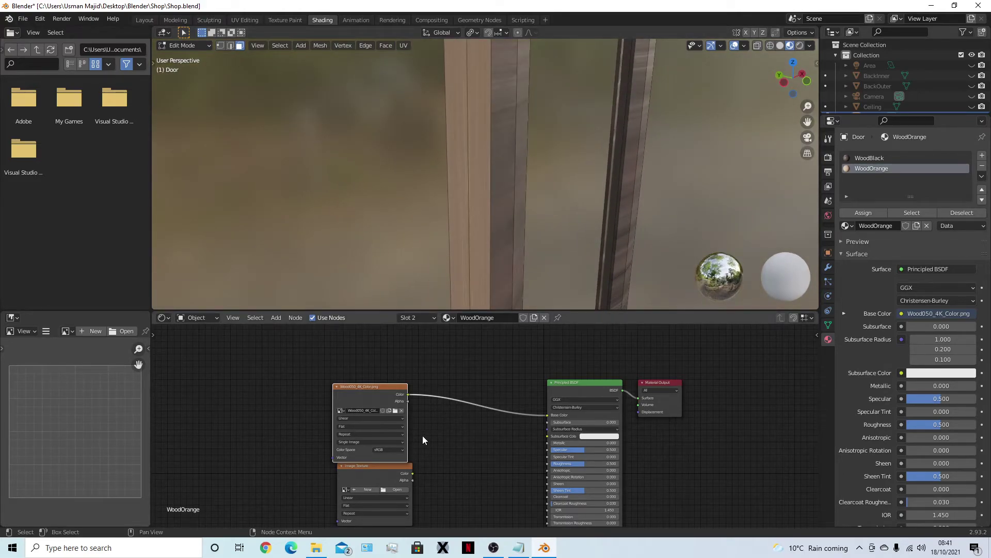
scroll(422, 435, "up", 3)
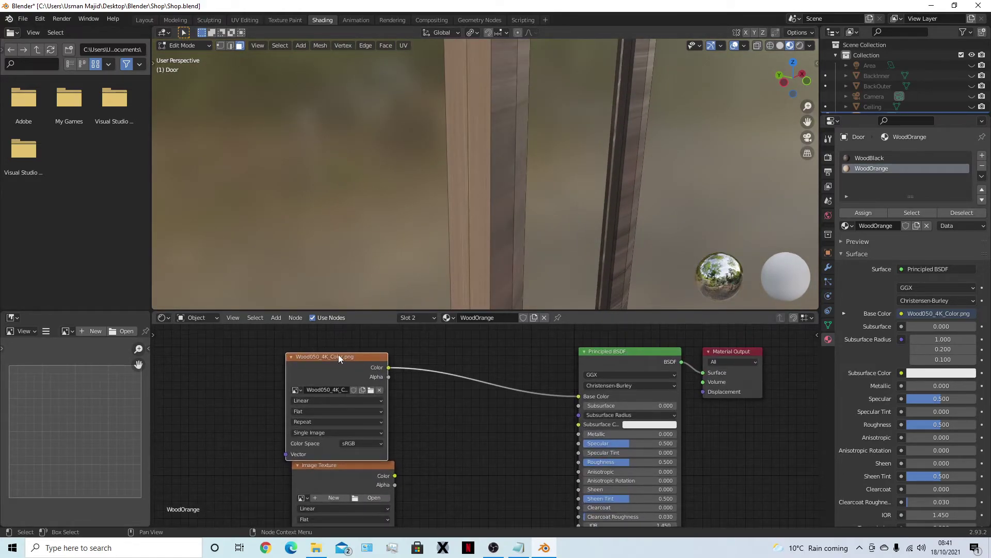
left_click_drag(339, 356, 346, 336)
- Load Wood050_4K_Roughness.png into the second image node and link it to Roughness
scroll(460, 463, "down", 3, "shift")
left_click(372, 444)
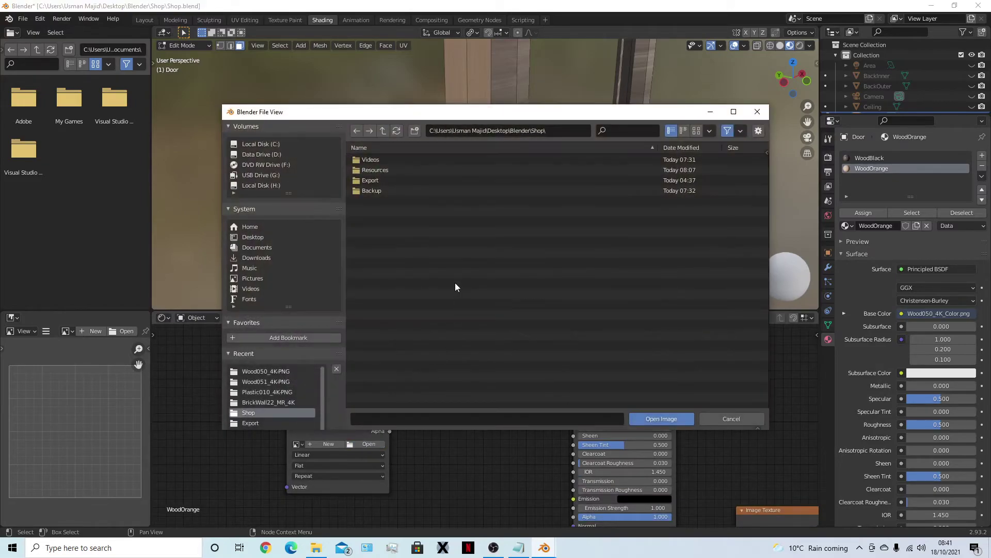
double_click(400, 172)
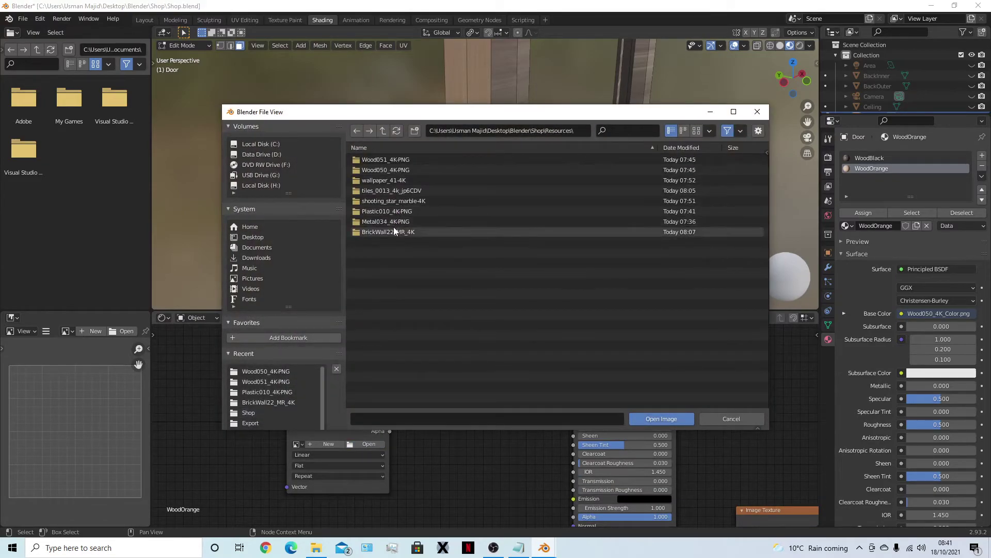
double_click(401, 171)
double_click(410, 169)
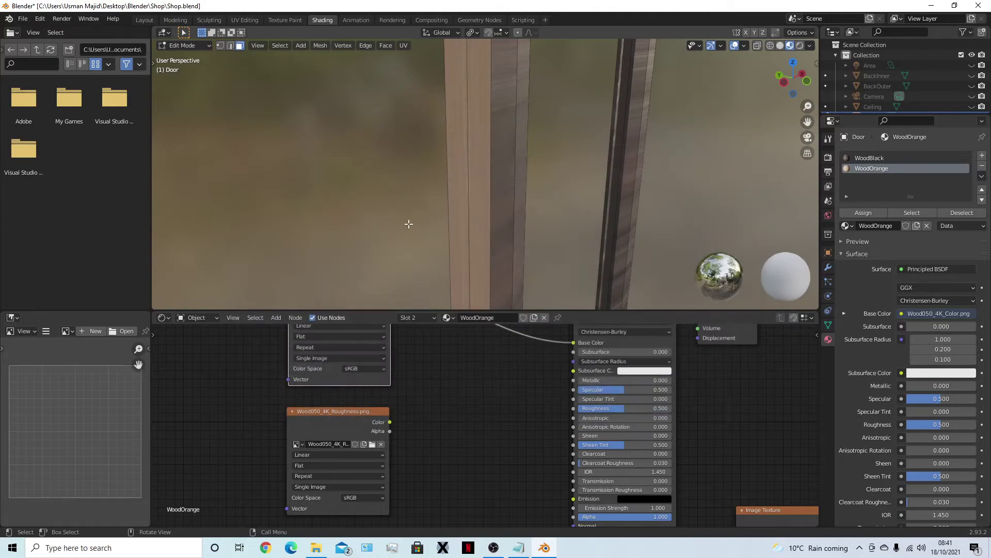
left_click_drag(557, 401, 573, 408)
middle_click_drag(573, 407, 491, 284)
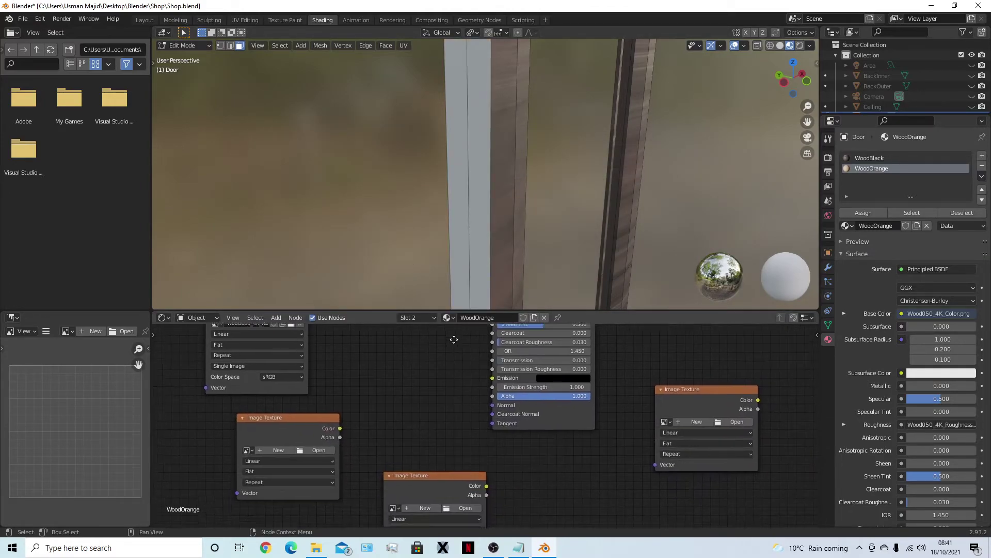
- Load Wood050_4K_NormalGL.png into the third image node and delete a spare empty node
left_click(318, 447)
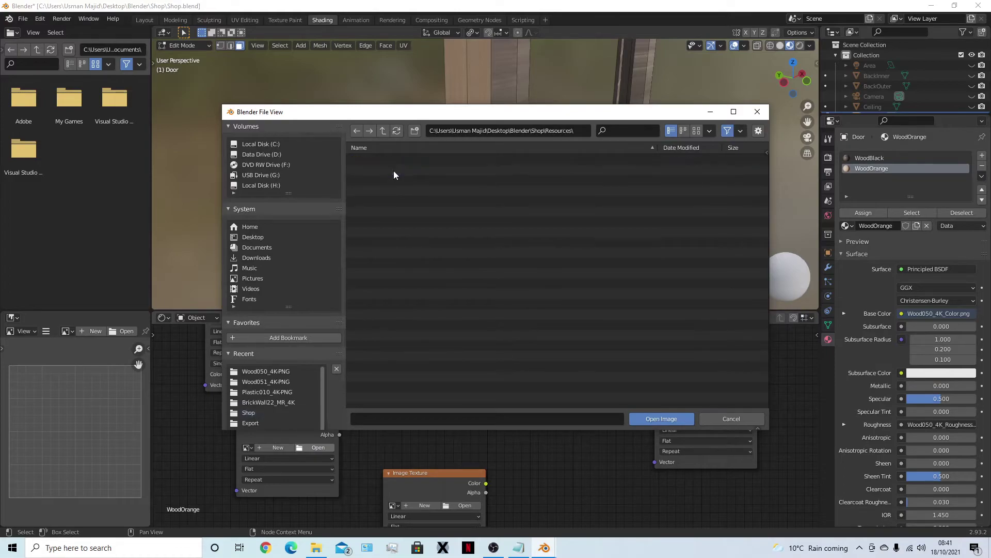
double_click(399, 162)
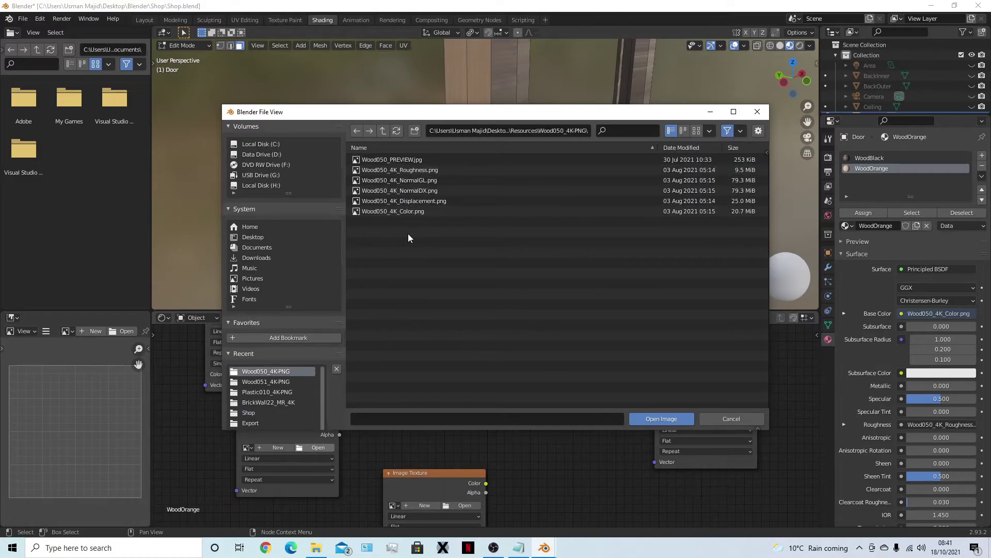
double_click(405, 180)
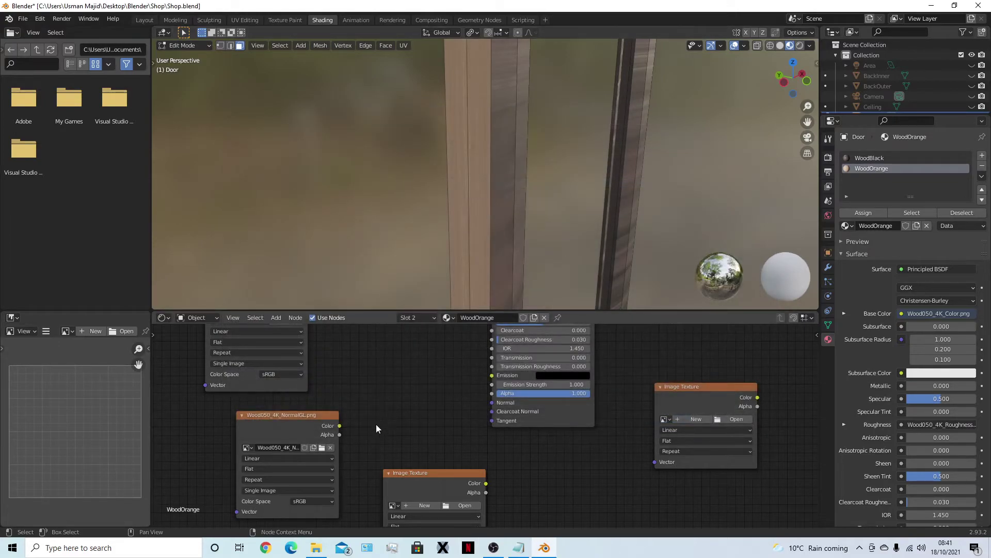
left_click(431, 474)
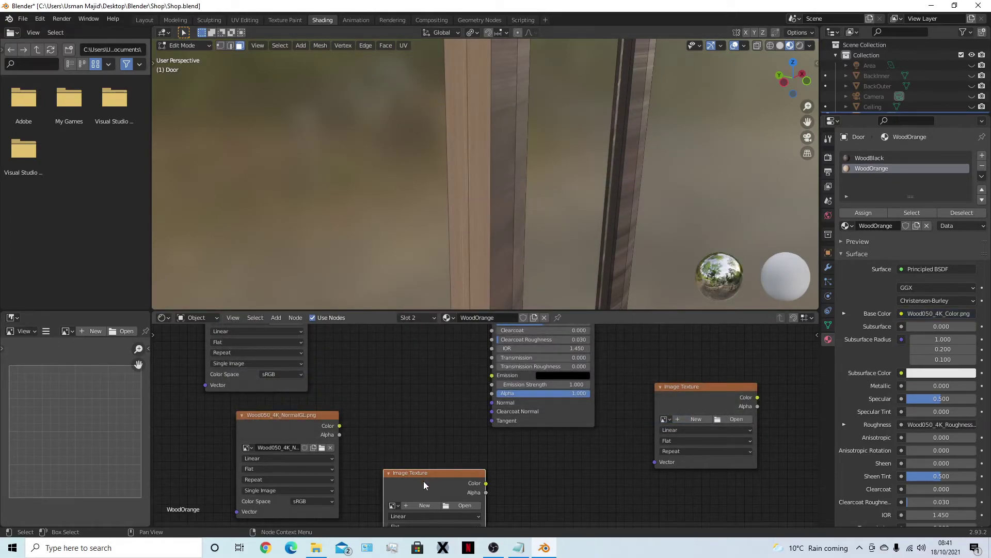
key("x")
- Add a Normal Map node between the NormalGL image and the BSDF's Normal input
key("shift+a")
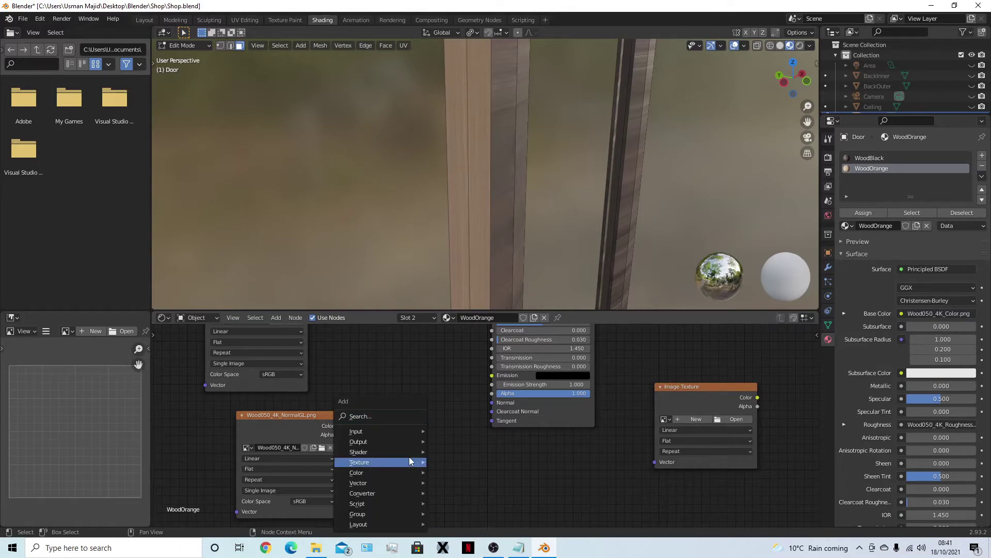
left_click(400, 416)
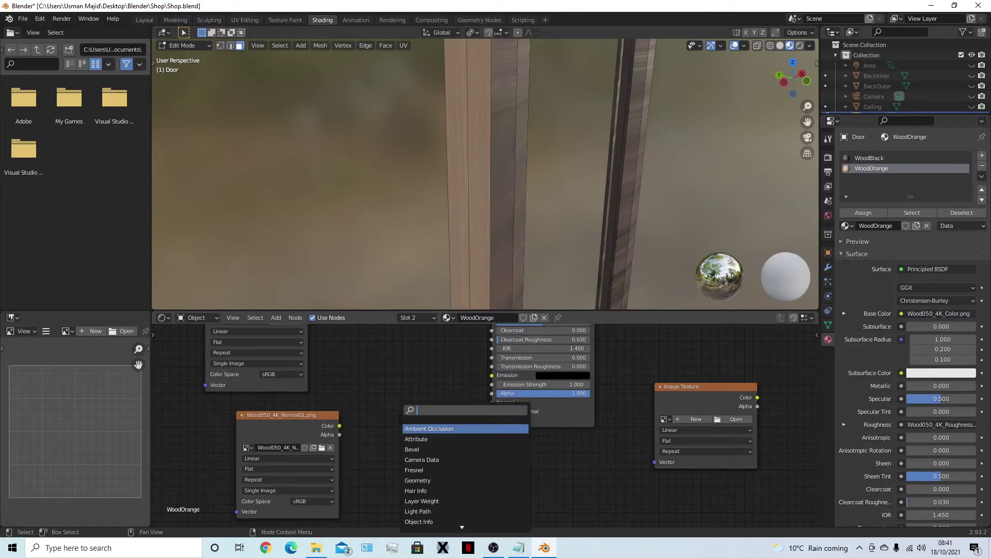
type("normal")
key("Down")
key("Return")
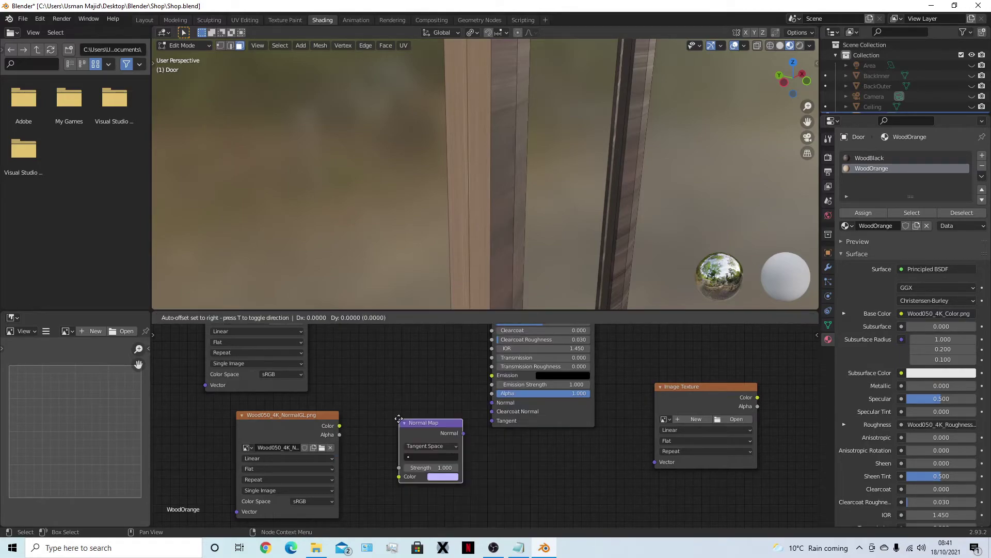
left_click(395, 434)
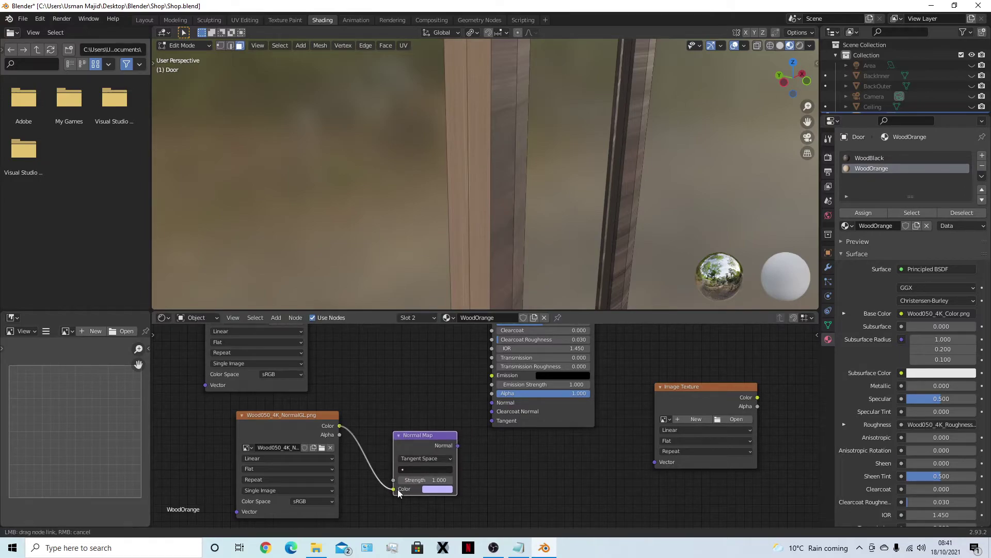
left_click_drag(398, 493, 396, 491)
left_click_drag(491, 407, 492, 402)
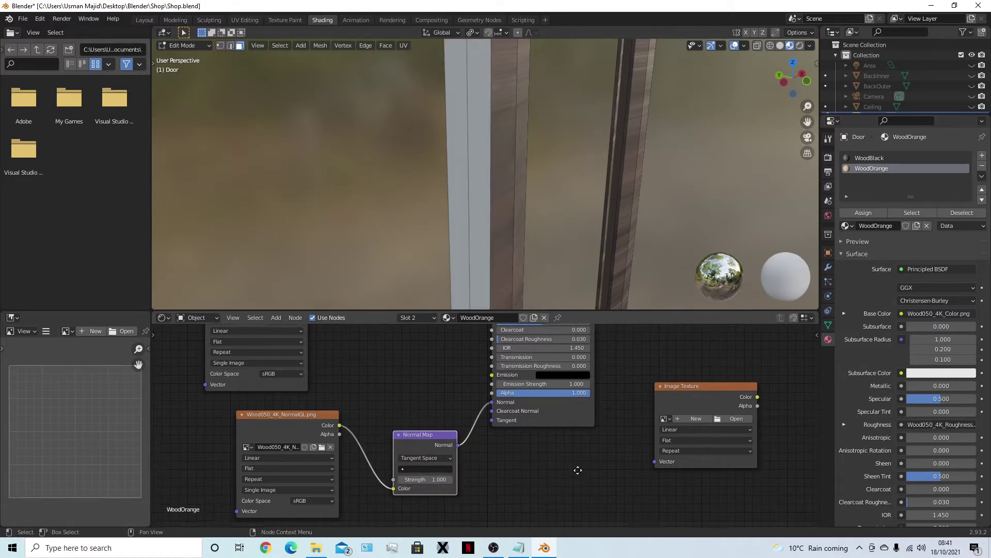
middle_click_drag(765, 412, 673, 437)
- Load Wood050_4K_Displacement.png into the last Image Texture node
left_click(643, 445)
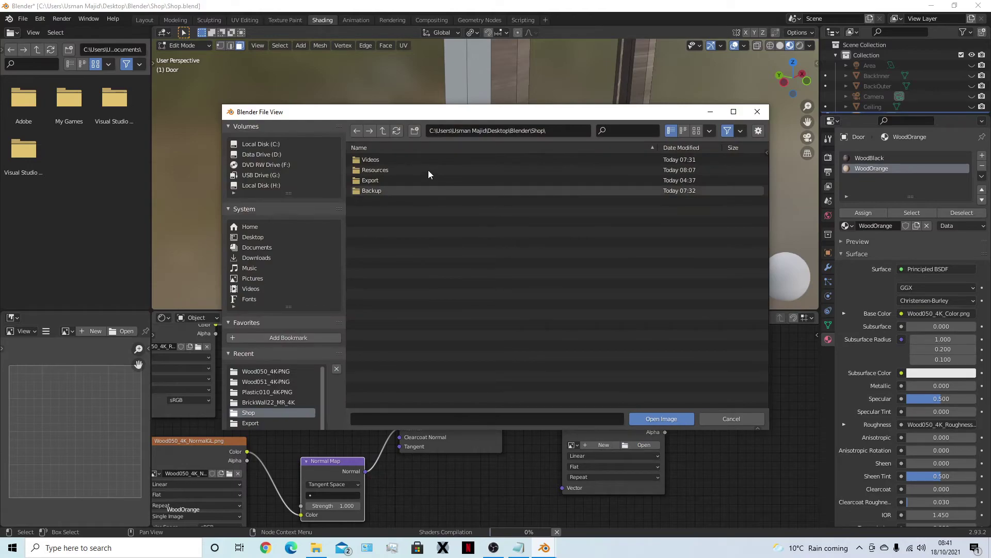
double_click(429, 170)
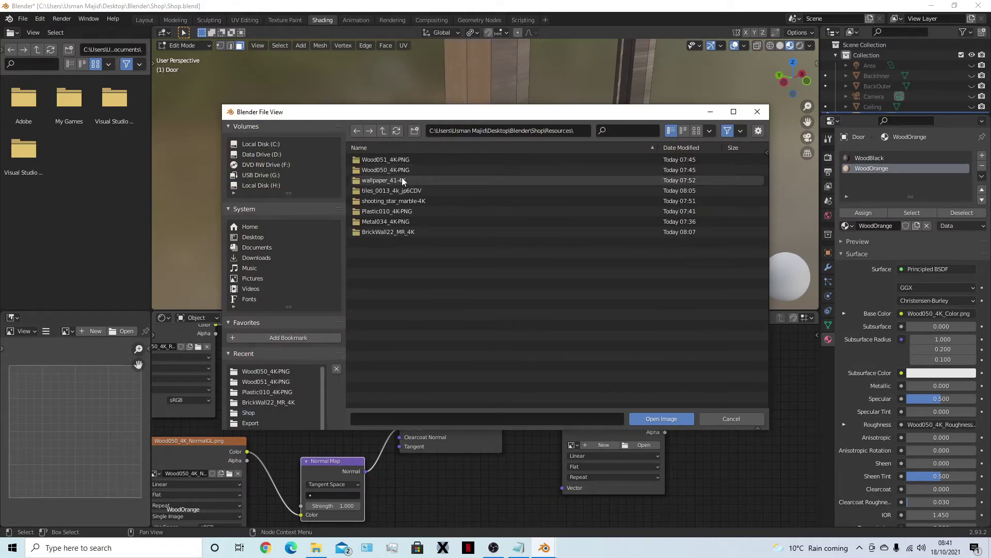
double_click(394, 170)
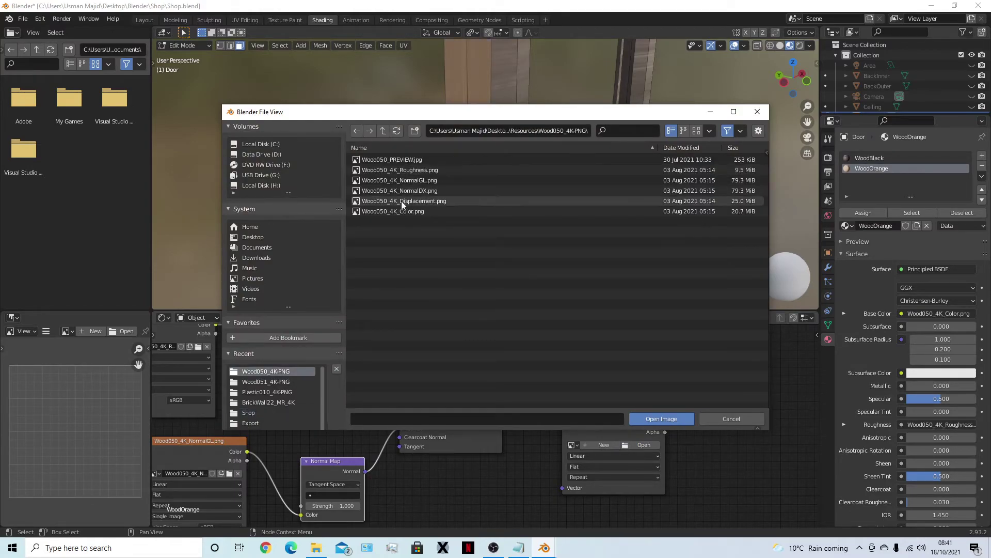
left_click(408, 202)
double_click(408, 201)
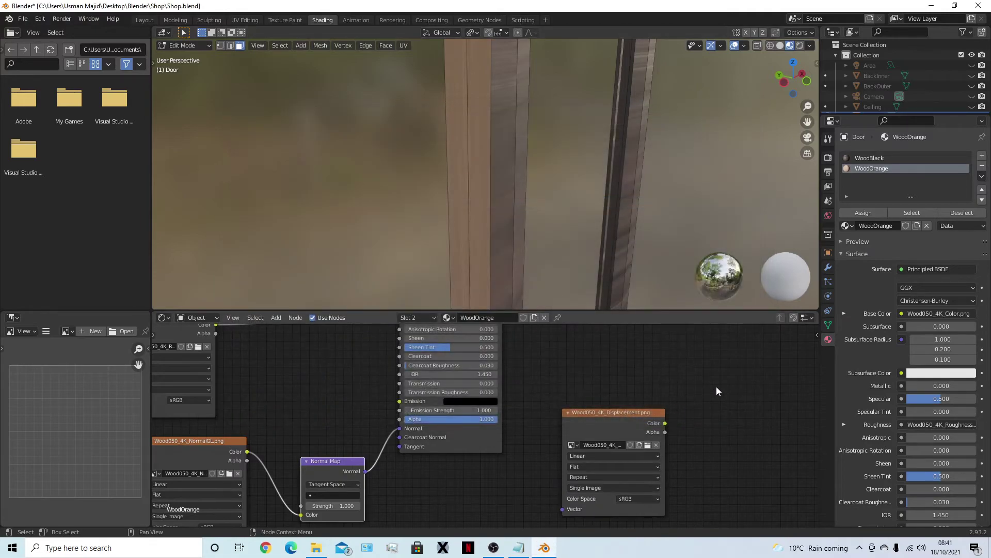
- Add a Displacement node via 'disp' search and link it into the Material Output
key("shift+a")
left_click(646, 388)
type("displ")
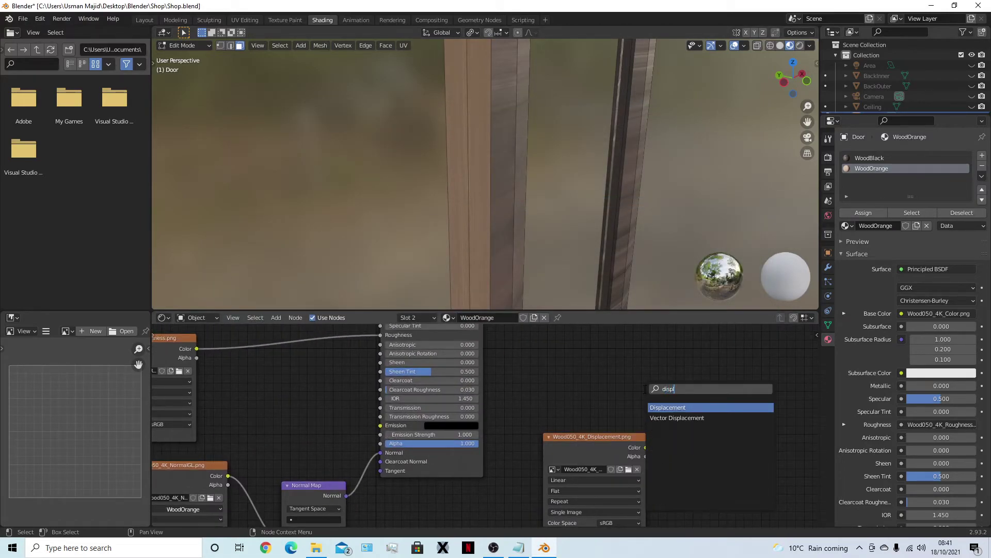
key("Return")
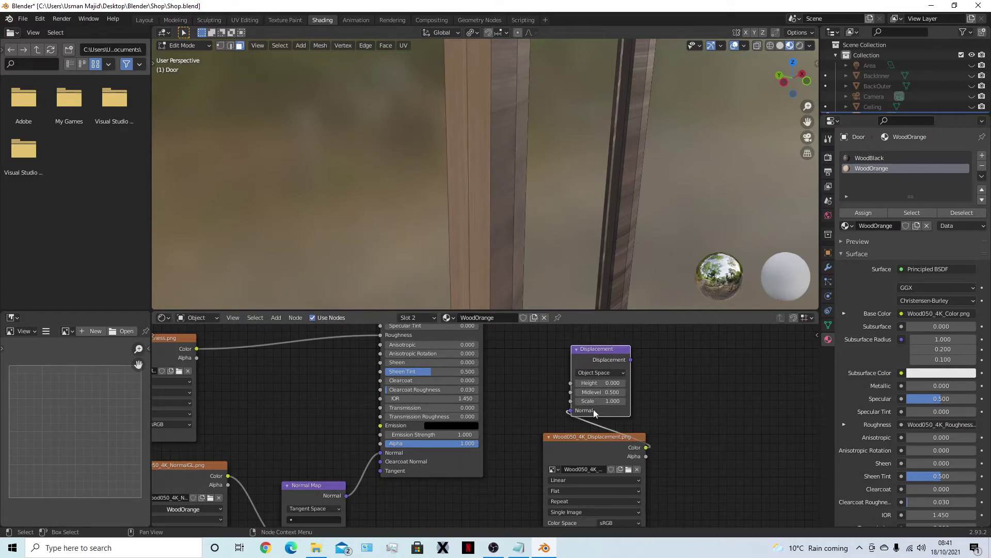
middle_click_drag(713, 398, 755, 479)
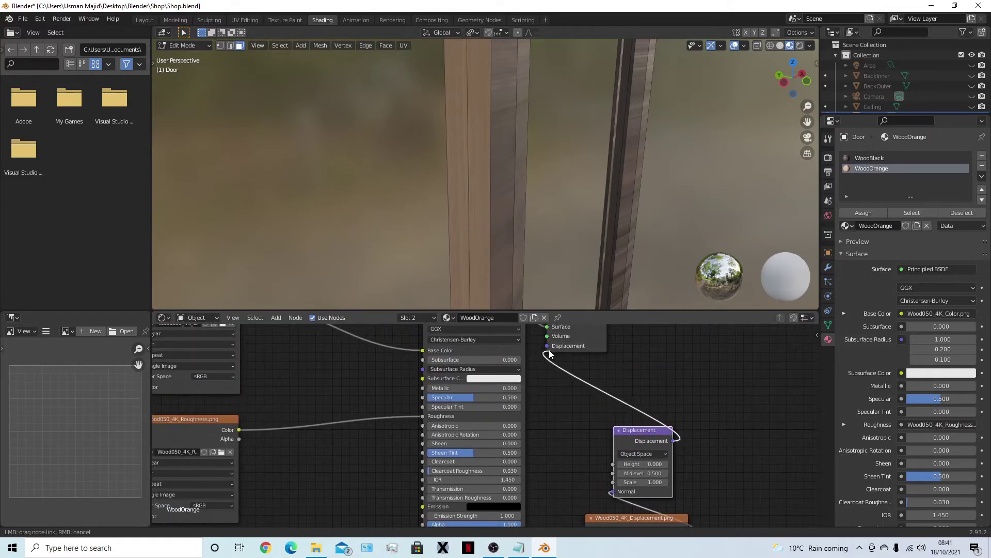
scroll(728, 444, "down", 6)
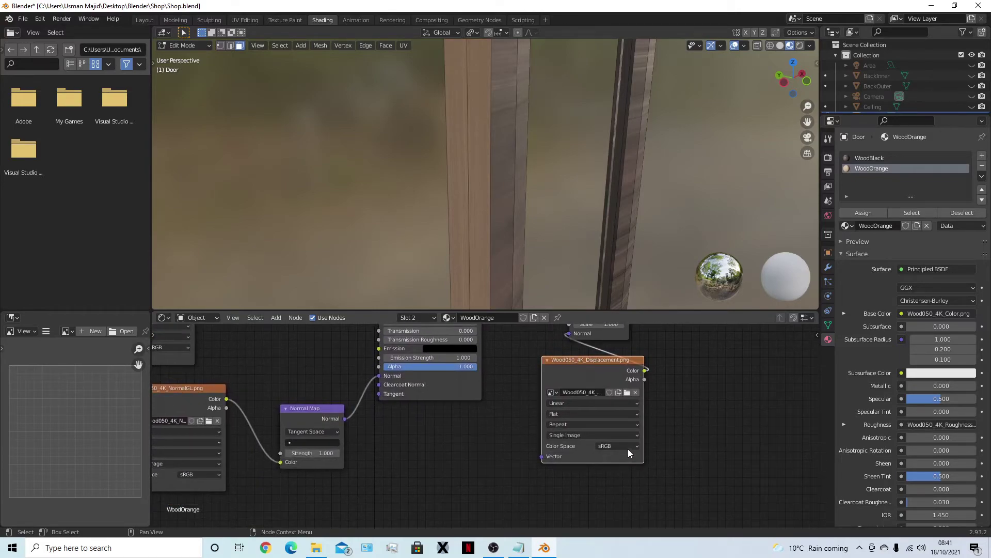
- Set the displacement image's color space and make the NormalGL and roughness images Non-Color
left_click(628, 447)
left_click(621, 483)
scroll(516, 475, "left", 10, "ctrl")
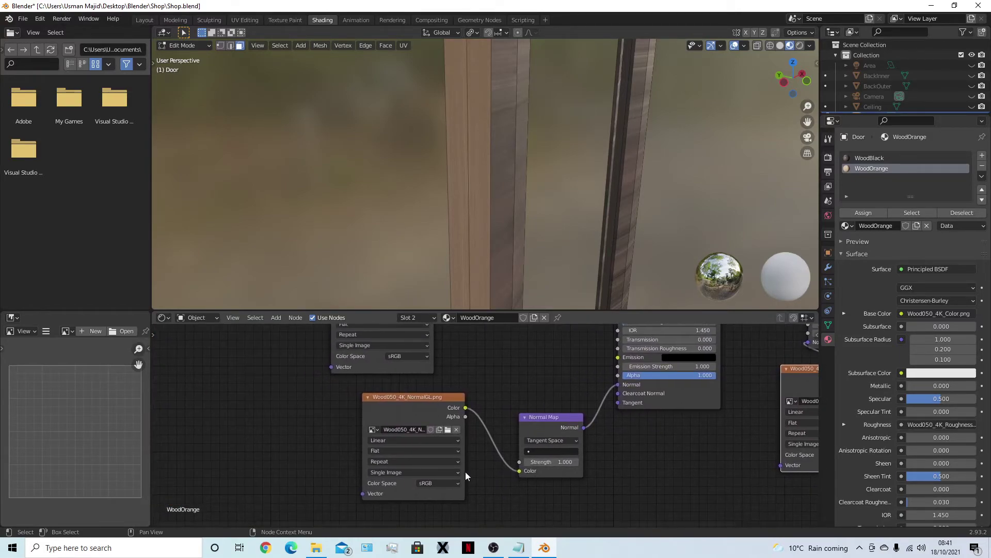
left_click(450, 481)
left_click(450, 444)
scroll(498, 376, "up", 5)
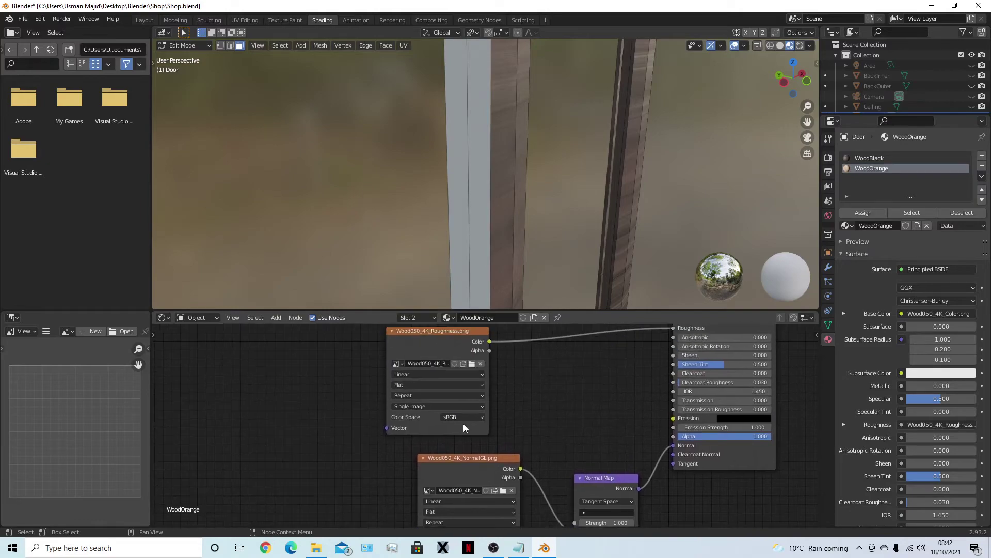
left_click(463, 418)
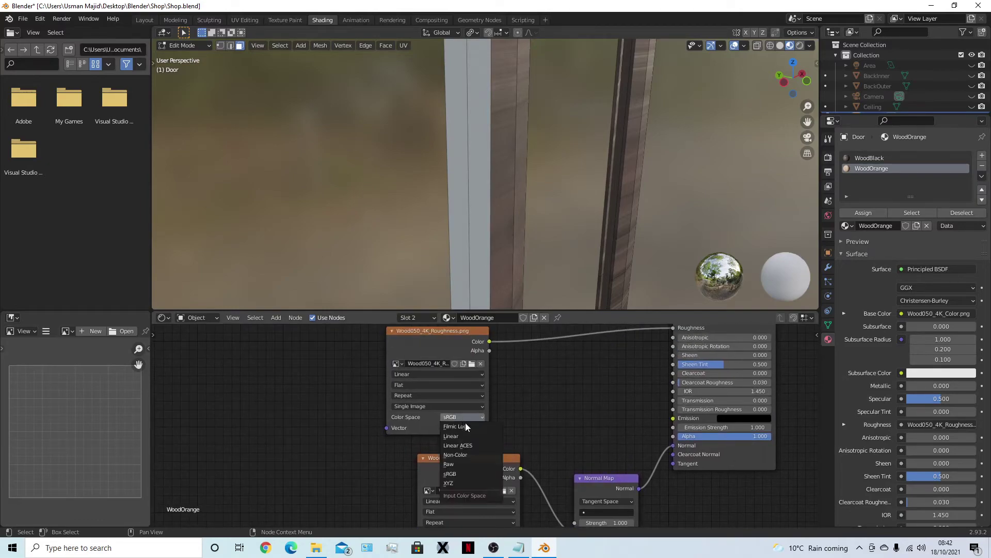
left_click(476, 455)
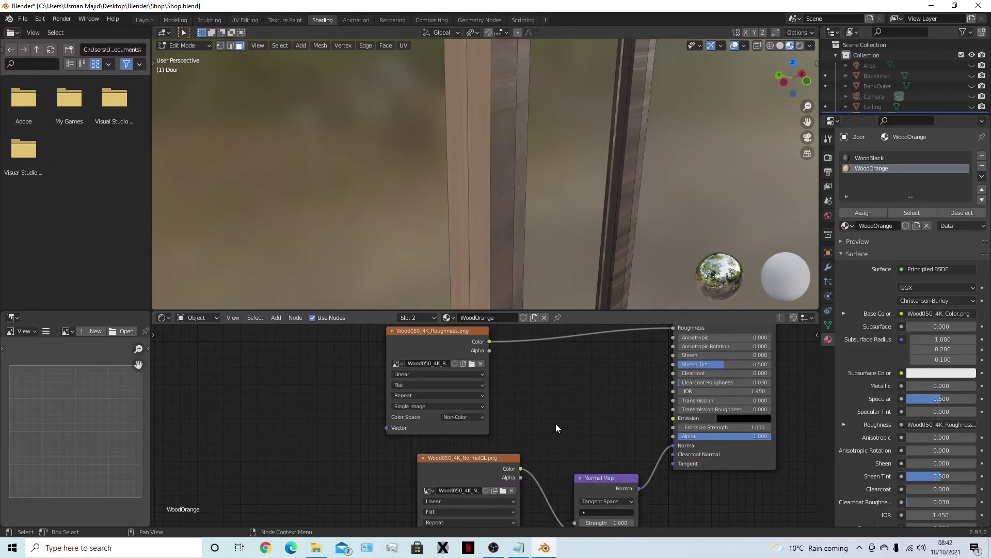
scroll(555, 427, "down", 2)
scroll(571, 487, "up", 5, "shift")
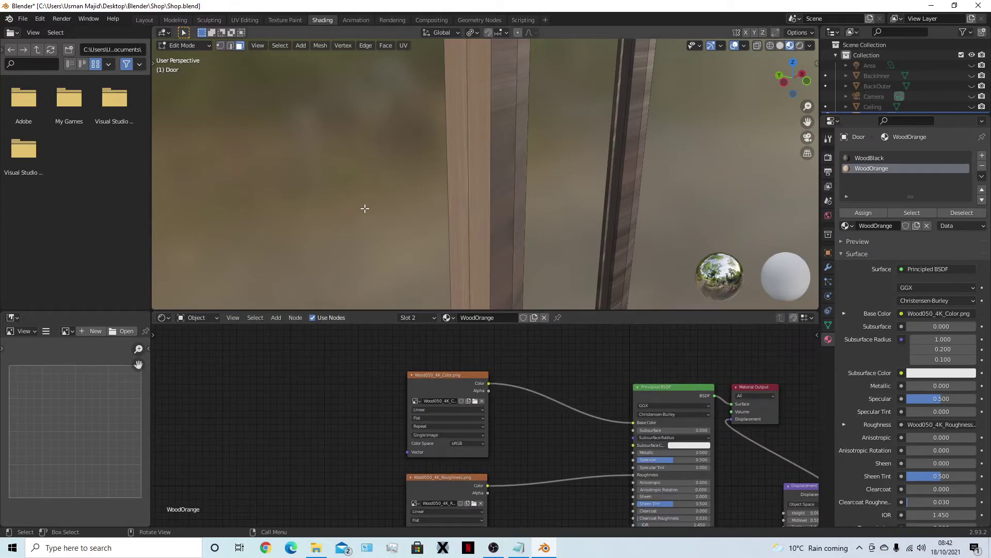
middle_click_drag(365, 208, 381, 193)
scroll(572, 230, "down", 6)
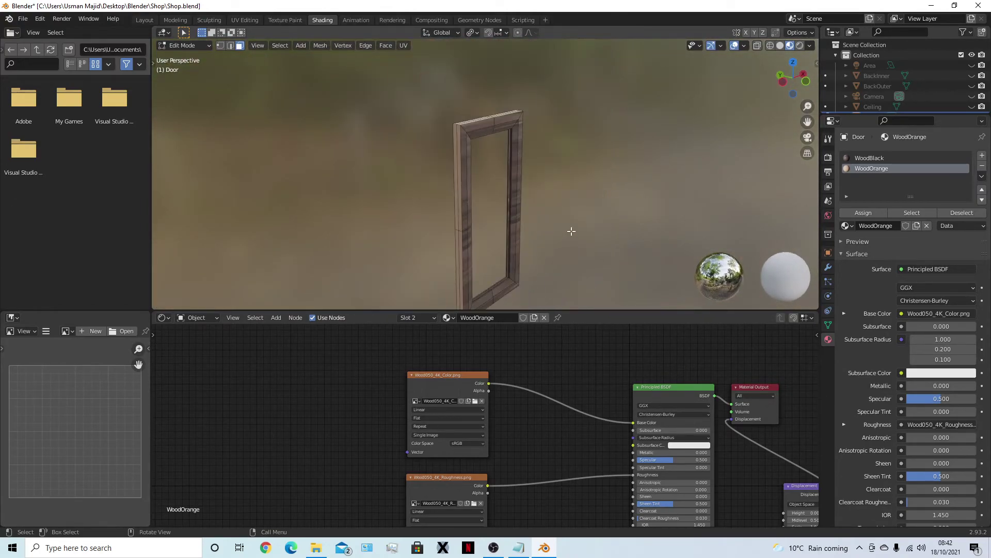
middle_click_drag(571, 231, 525, 163)
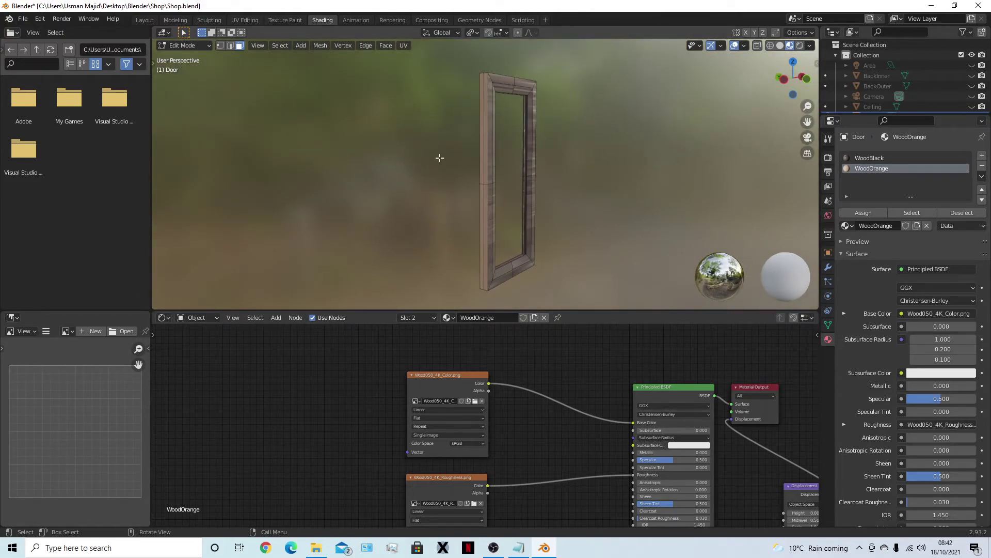
middle_click_drag(440, 157, 482, 192)
scroll(391, 175, "up", 5)
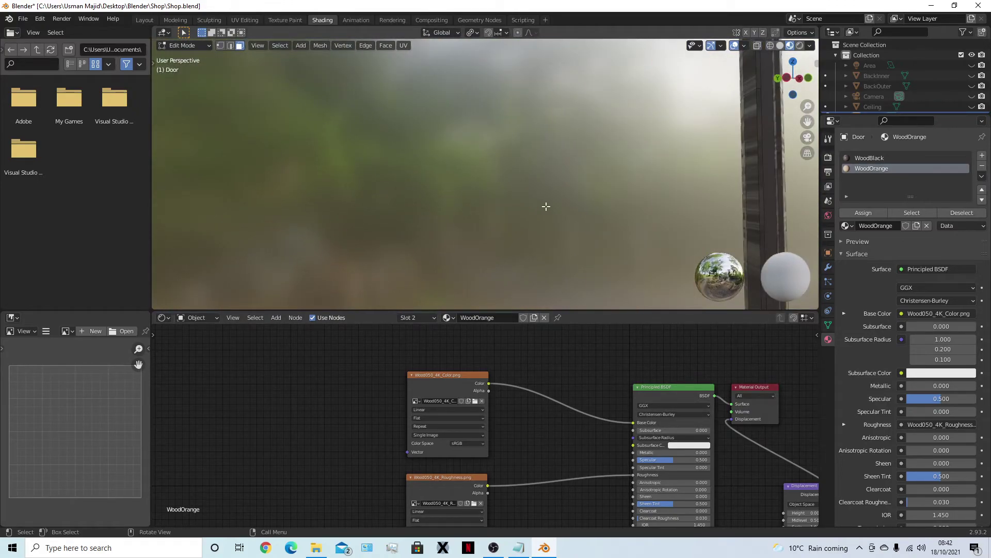
middle_click_drag(588, 214, 539, 211)
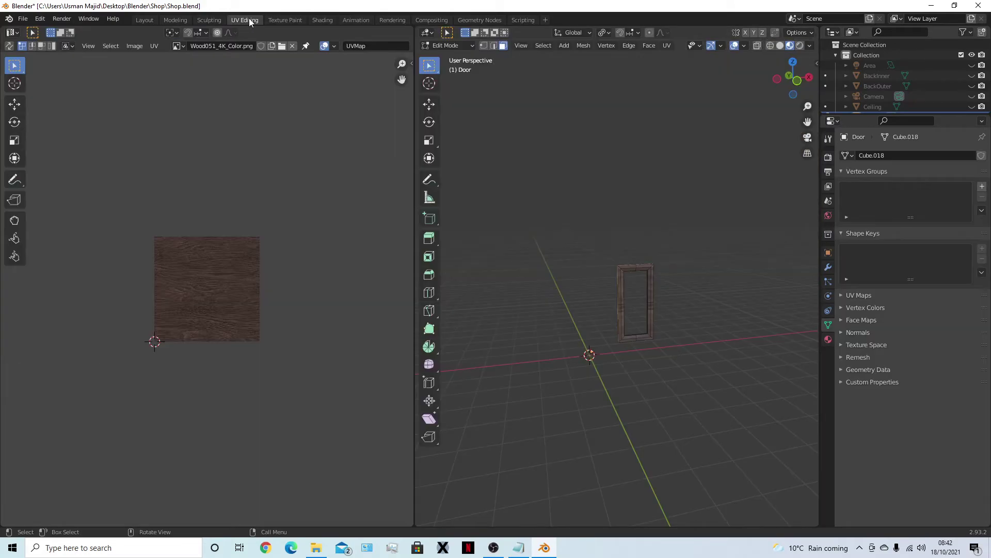
- In the UV Editing workspace, select the door frame's front and side face loops
left_click(245, 19)
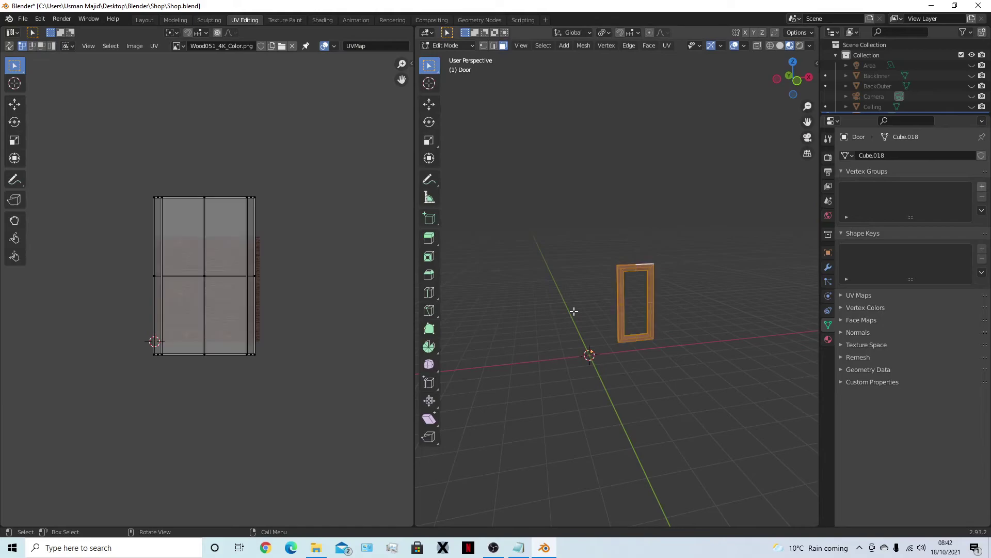
left_click(568, 281)
middle_click_drag(547, 294, 576, 306)
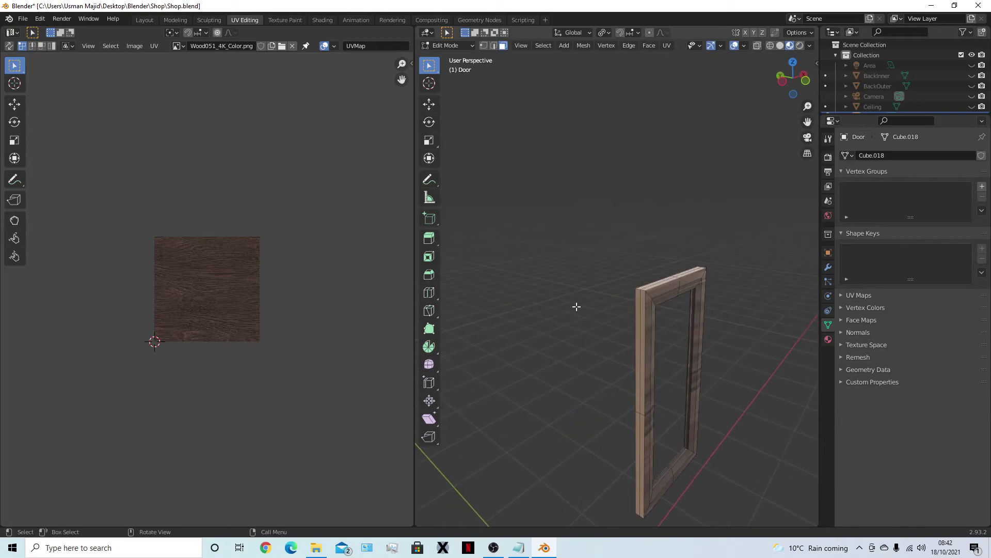
left_click(642, 291, "alt")
left_click(640, 292, "alt+shift")
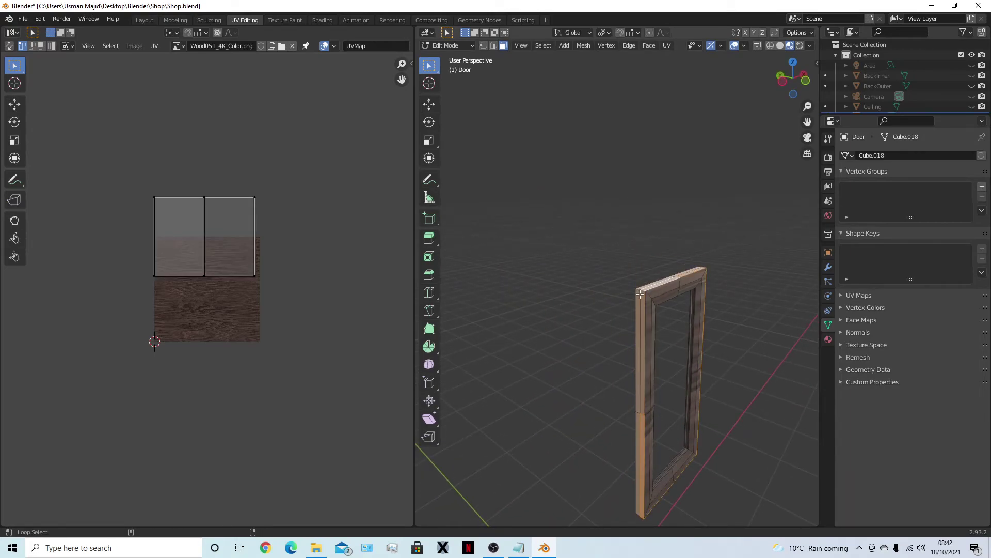
left_click(642, 293, "alt")
left_click(644, 289, "alt")
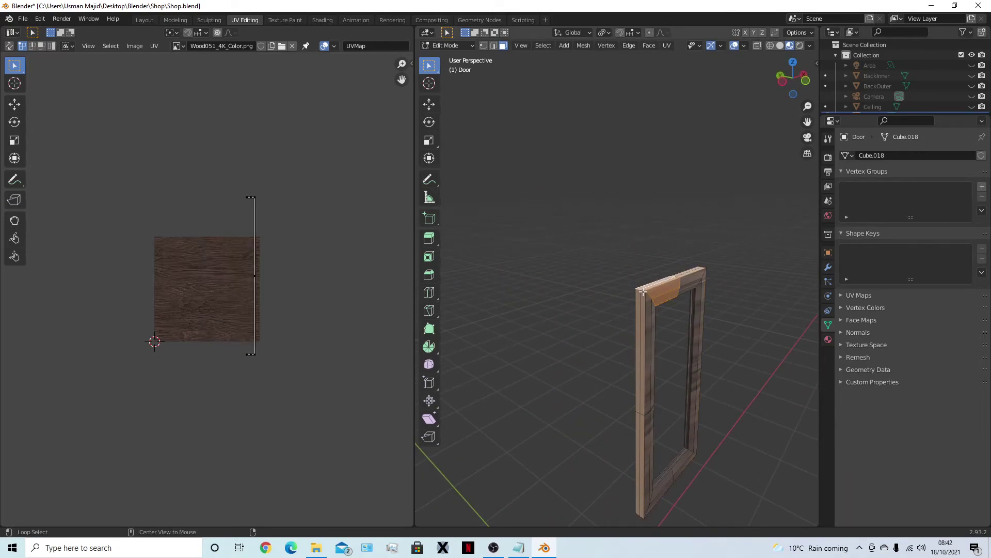
left_click(641, 293, "alt")
left_click(642, 288, "alt")
left_click(641, 292, "alt")
left_click(643, 290, "alt")
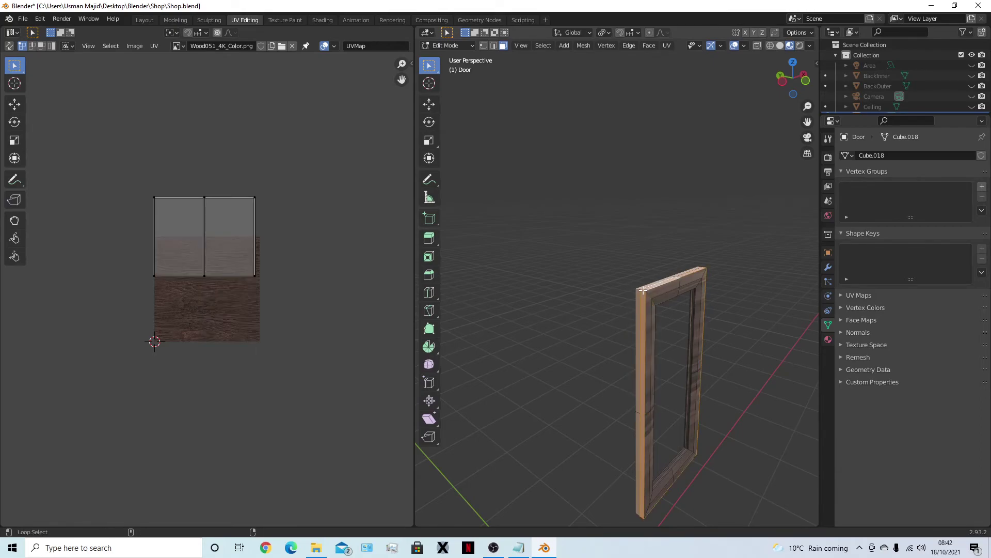
left_click(639, 289, "alt+shift")
- Rotate all the frame's UVs 90° with 'ar90', then deselect the faces
scroll(336, 253, "up", 2)
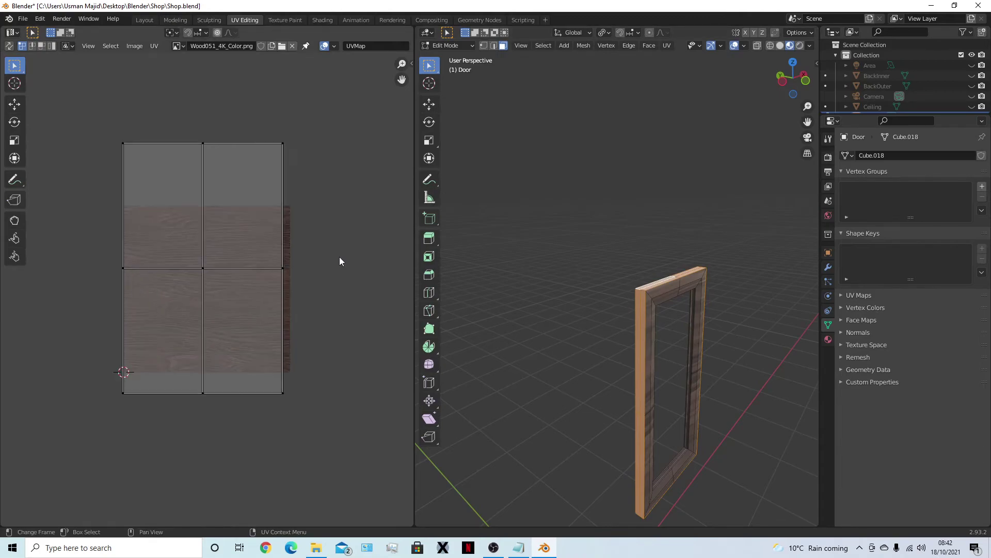
middle_click_drag(569, 307, 569, 359)
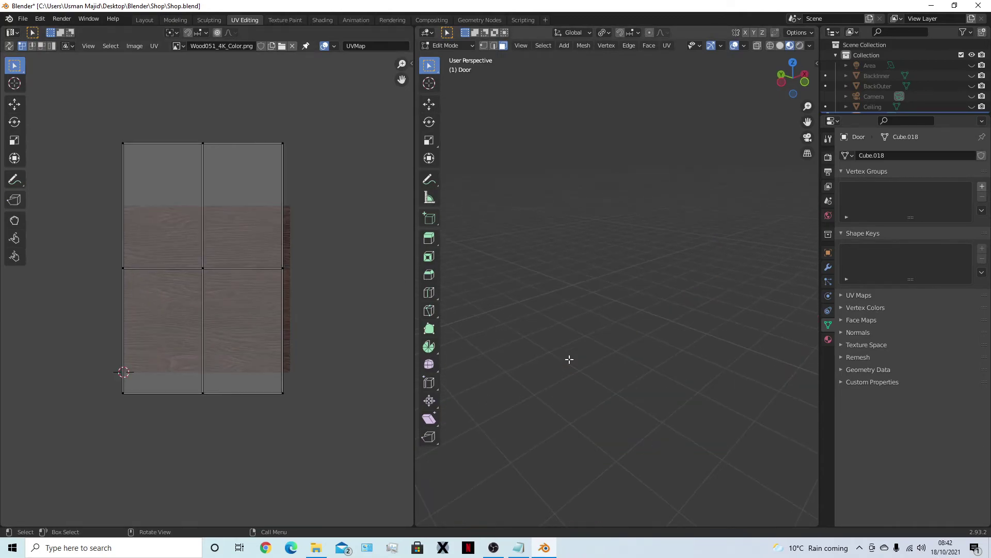
middle_click_drag(614, 247, 559, 266)
middle_click_drag(584, 308, 605, 322)
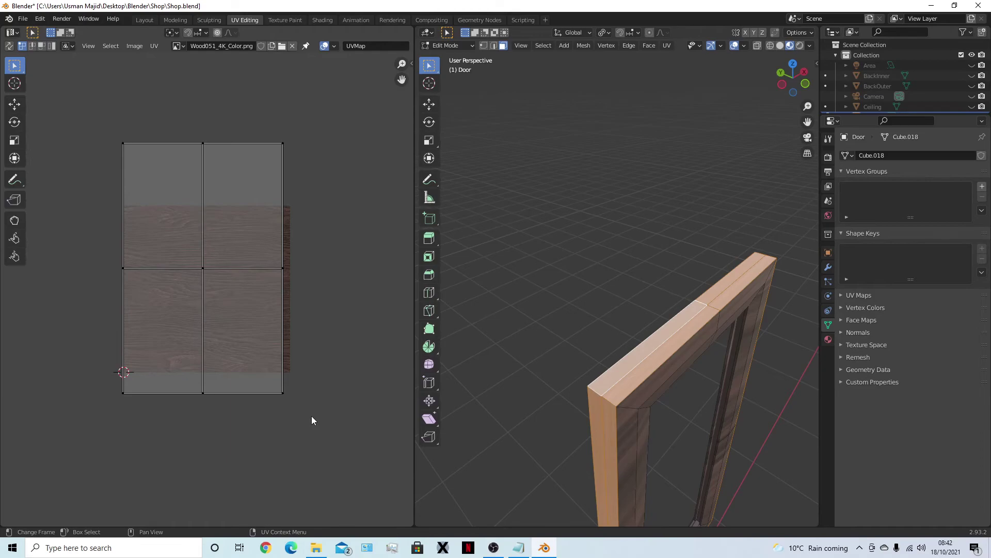
type("ar")
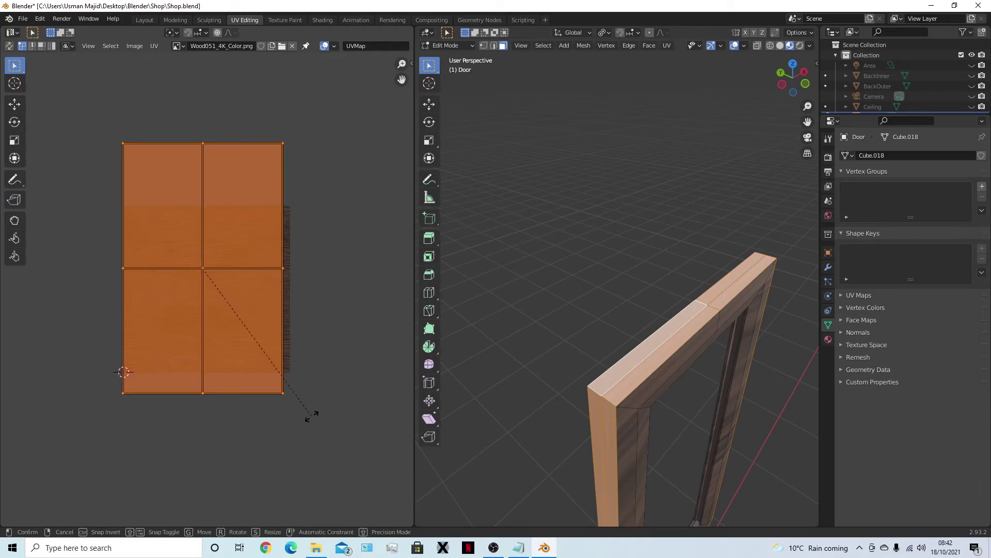
type("90")
key("Return")
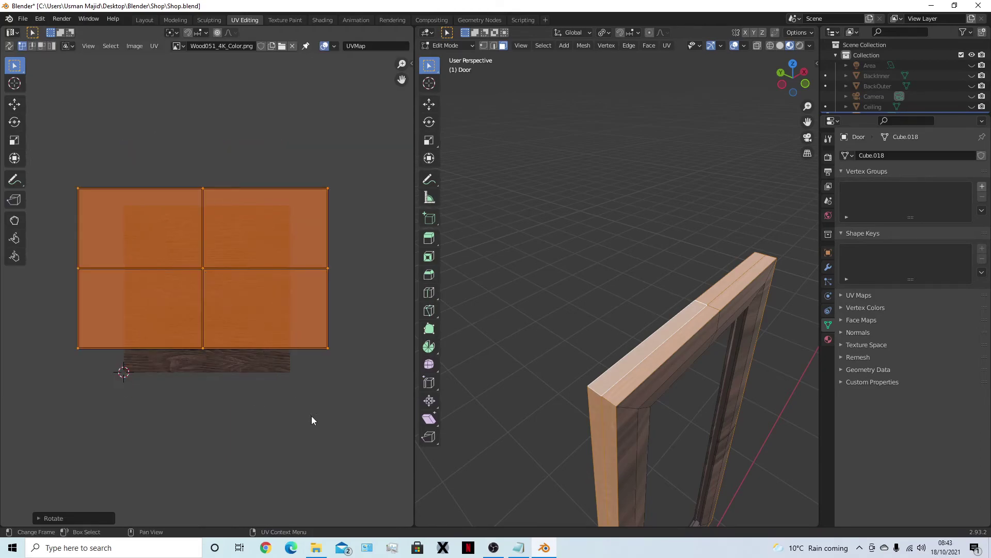
middle_click_drag(557, 402, 614, 392)
left_click(607, 378)
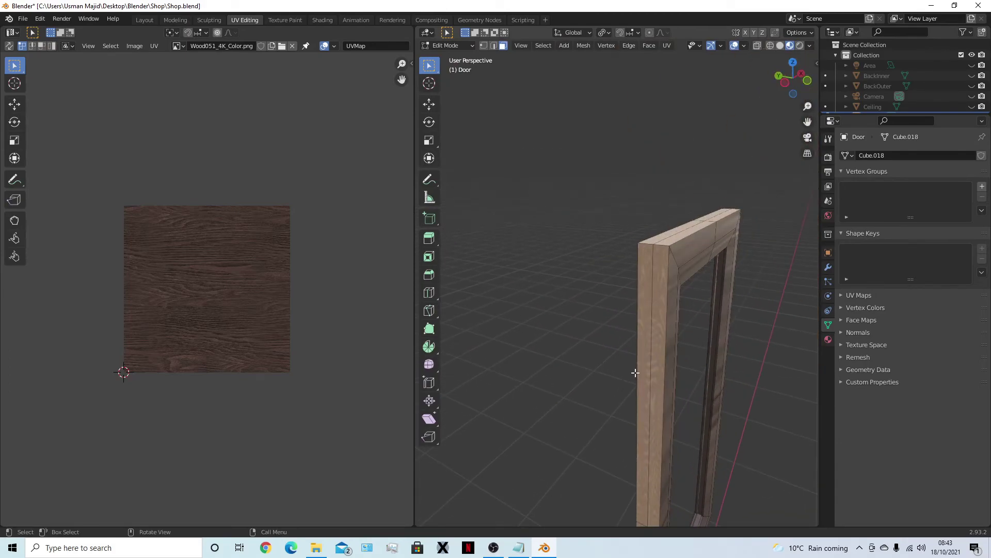
- Check the door frame's edge in Layout, then select two door-frame face loops in UV Editing
left_click(145, 20)
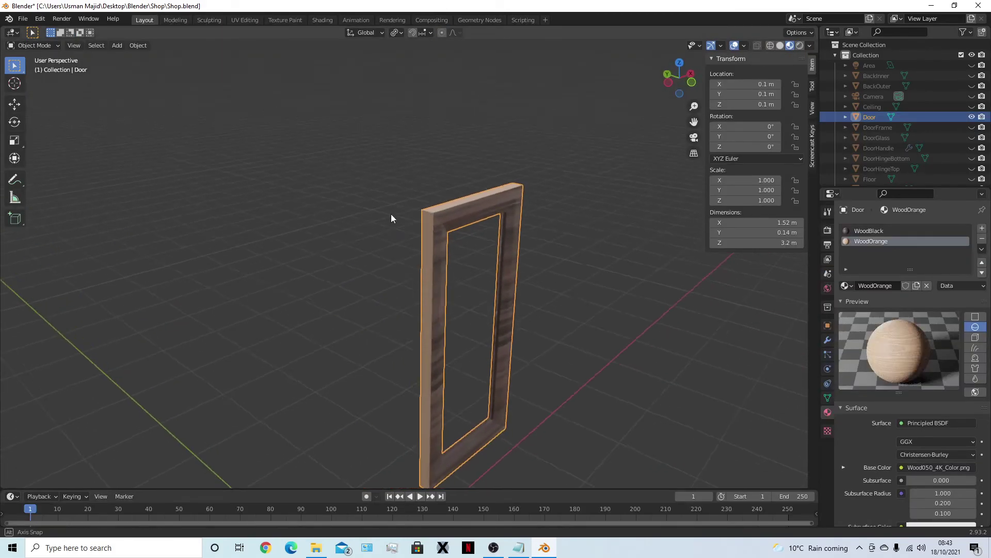
middle_click_drag(392, 218, 423, 357)
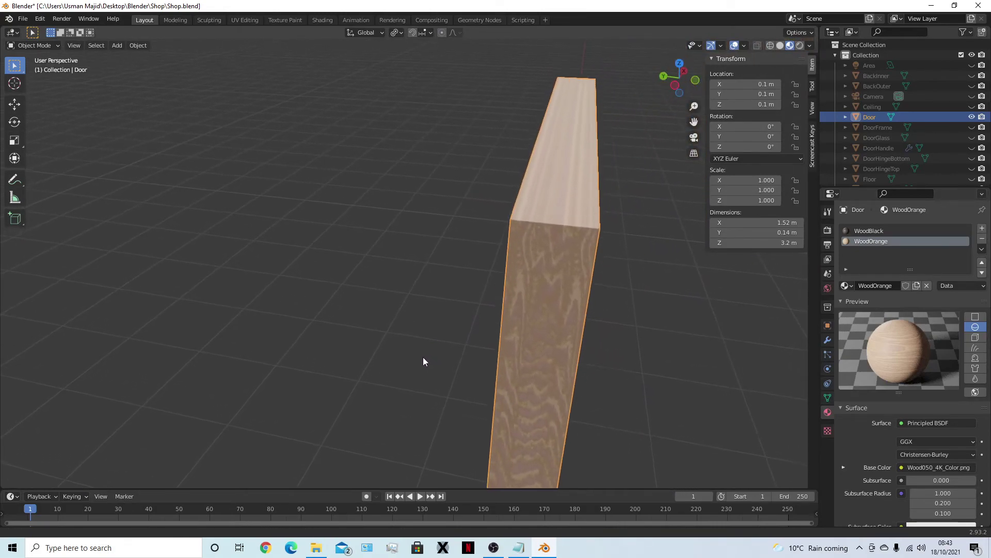
left_click(240, 20)
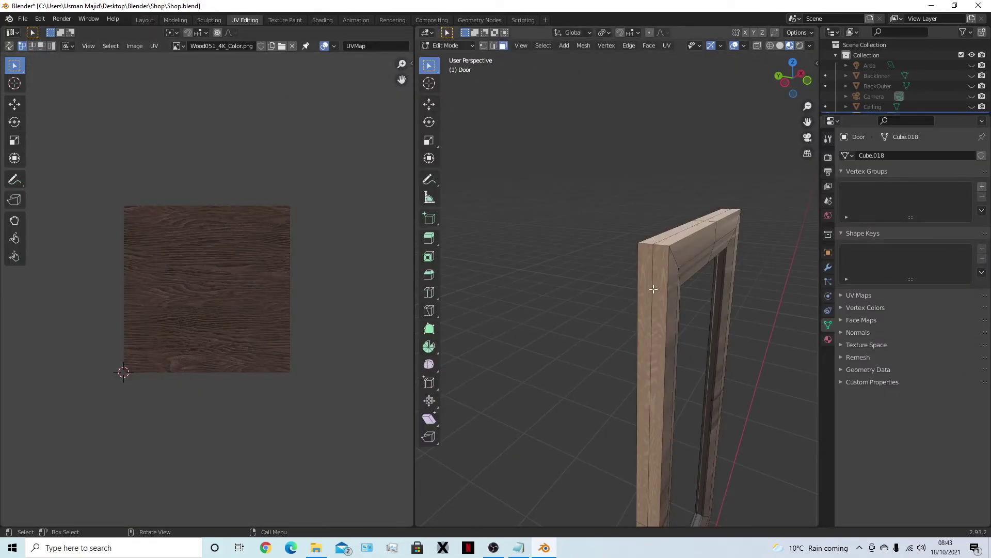
left_click(660, 245, "alt")
left_click(643, 247, "alt+shift")
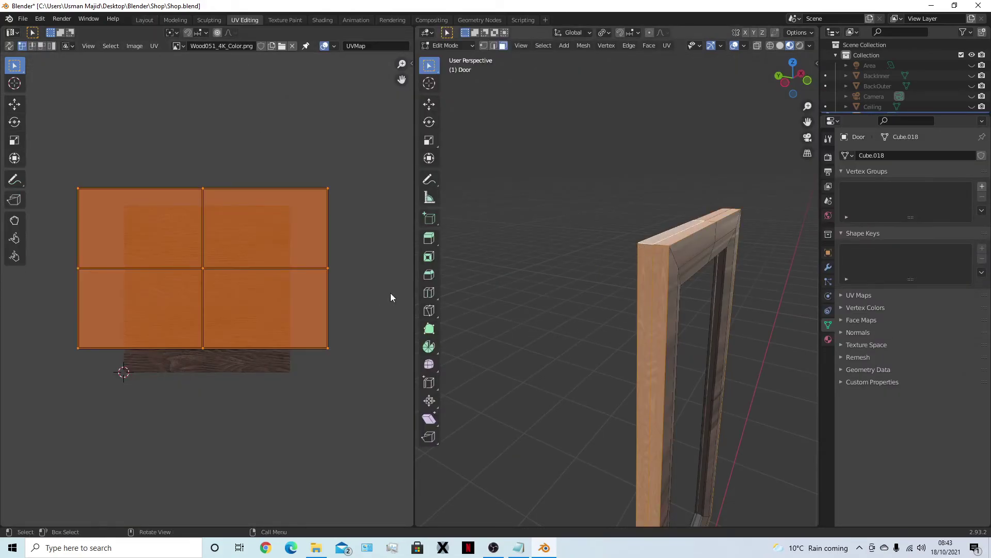
- Scale the selected UV islands up about 1.81 times and move them over the wood texture
key("s")
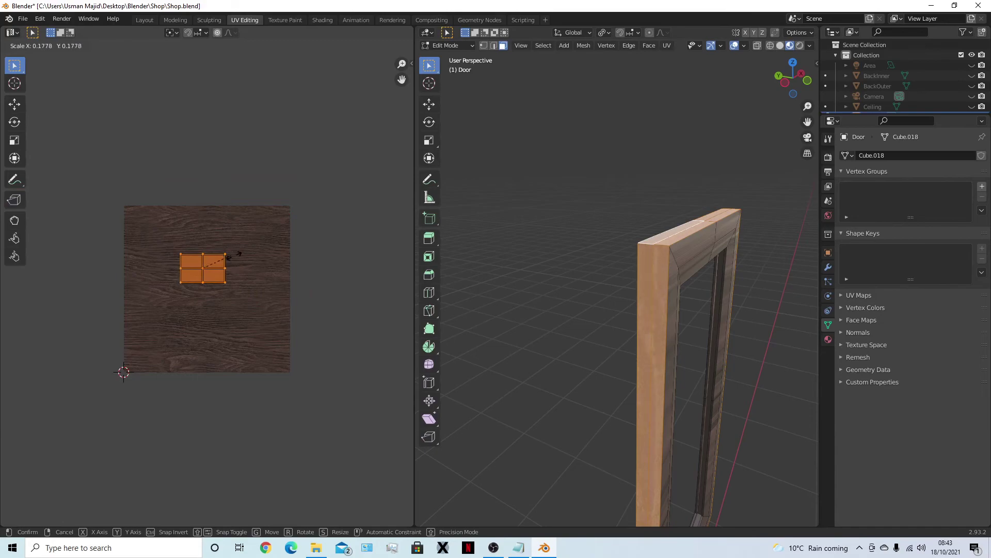
left_click(264, 269)
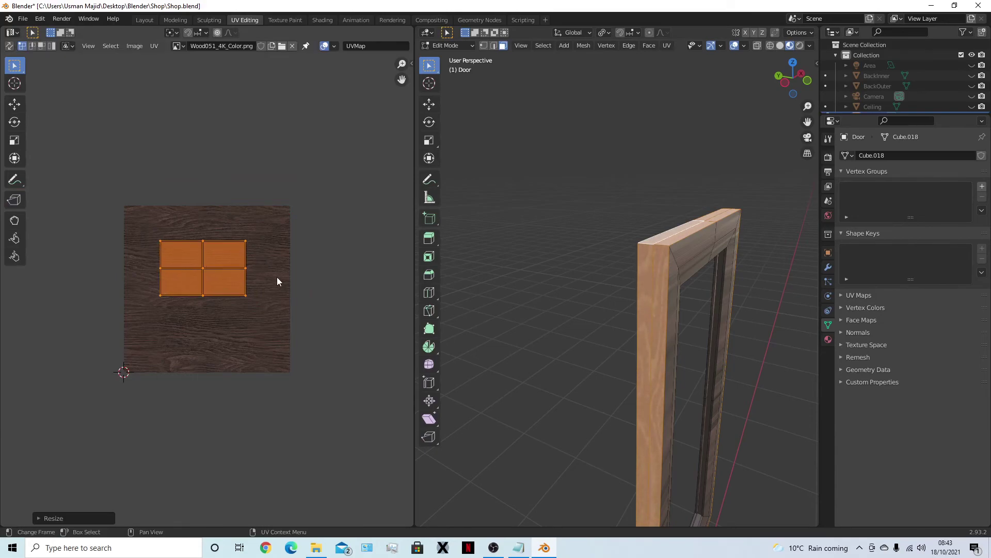
key("g")
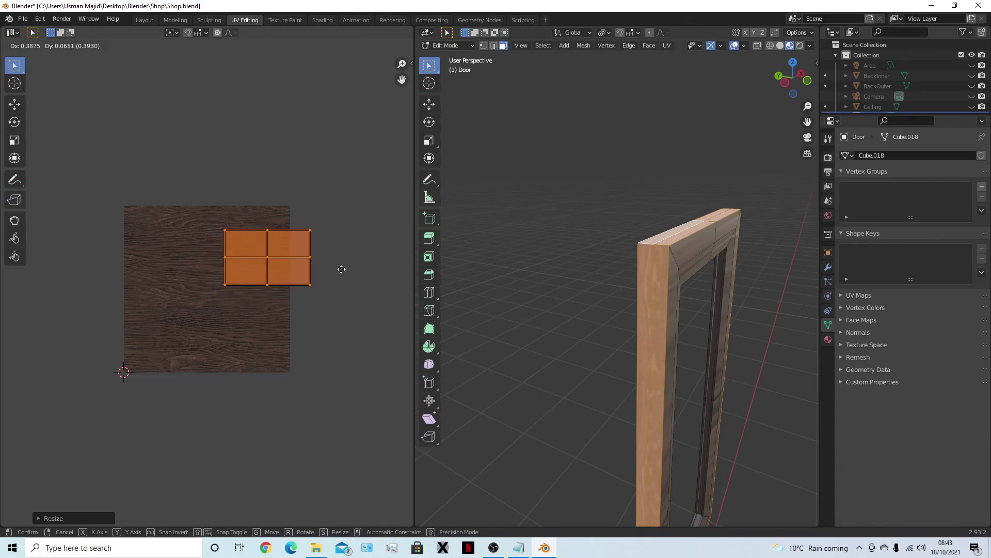
left_click(345, 275)
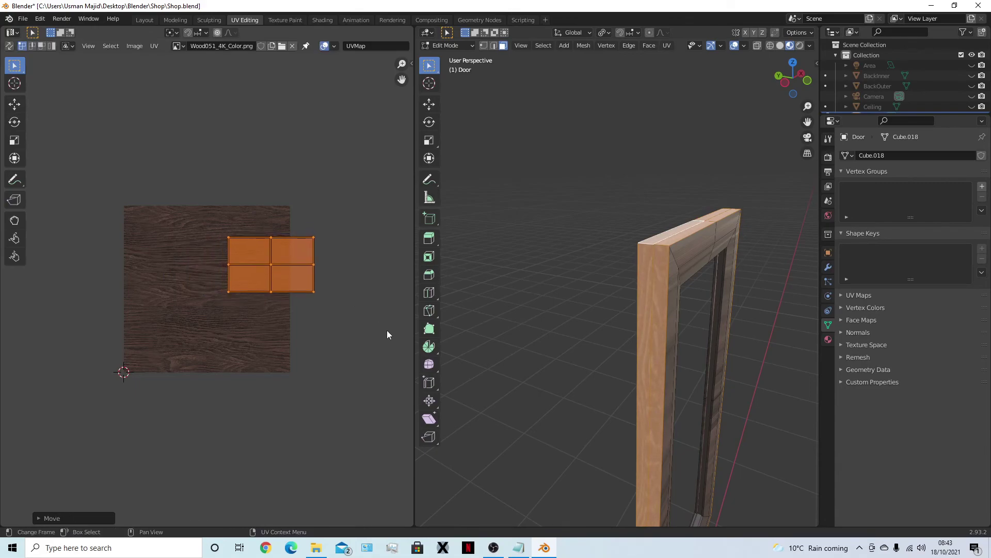
key("s")
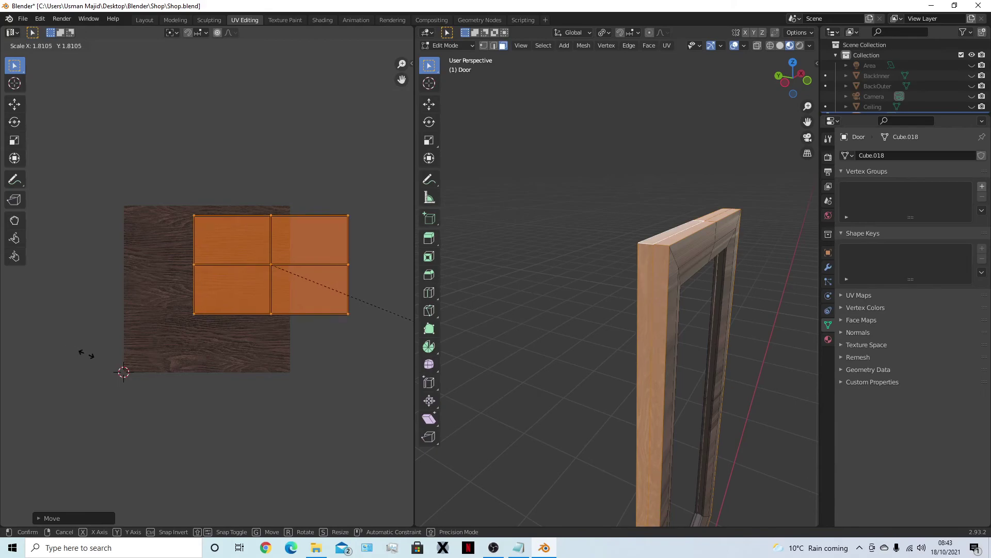
left_click(141, 368)
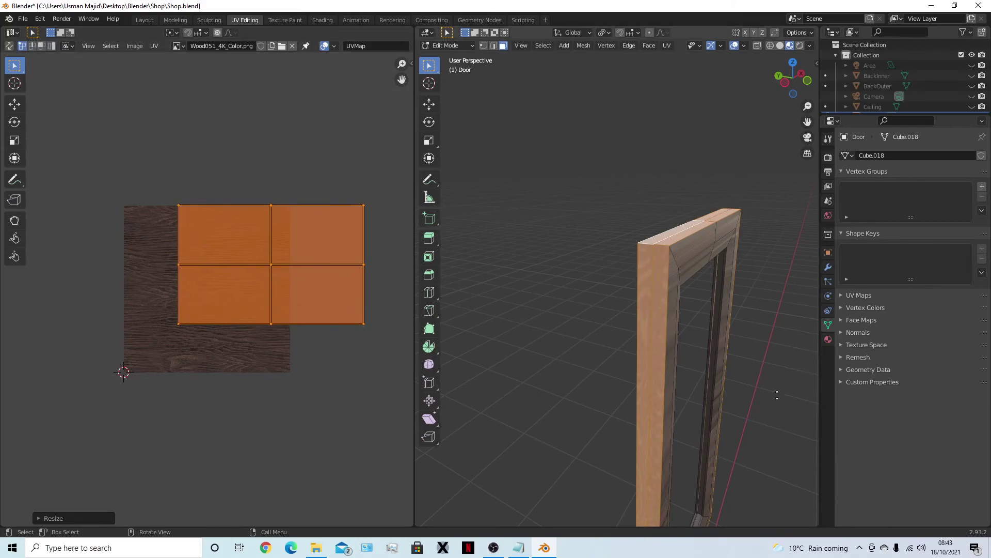
middle_click_drag(728, 367, 703, 371)
middle_click_drag(594, 358, 622, 378)
- Deselect the Door in Layout and save Shop.blend
left_click(154, 19)
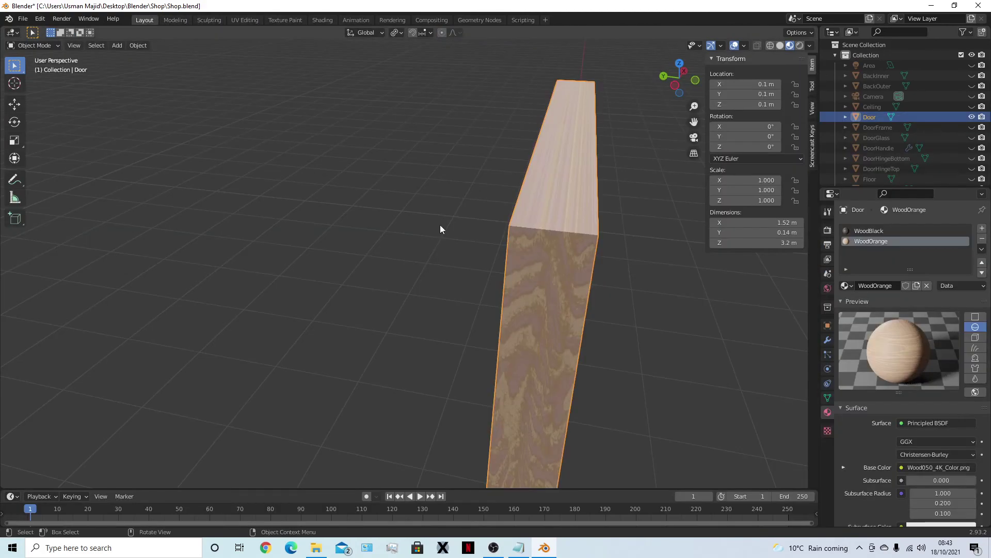
middle_click_drag(714, 312, 643, 296)
left_click(641, 297)
key("ctrl+s")
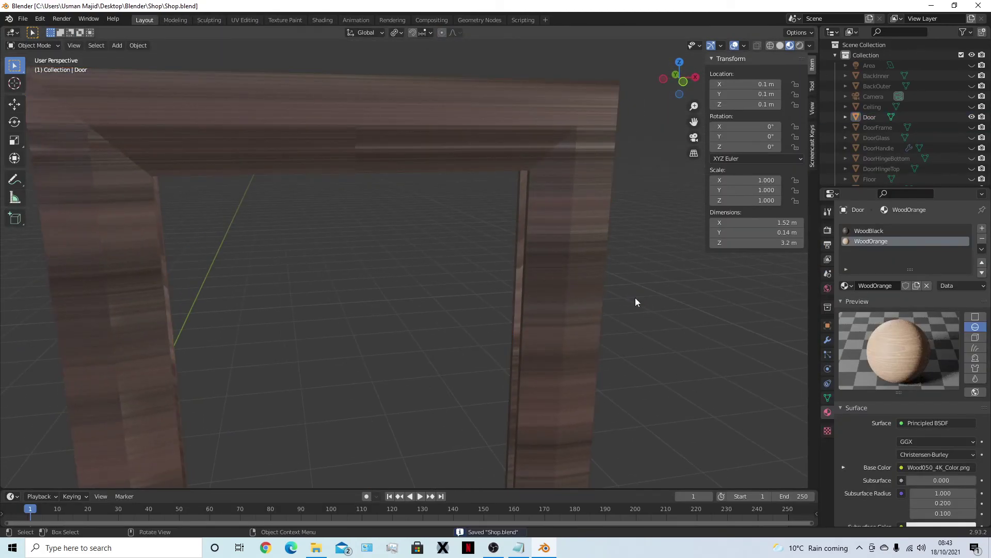
- Unhide all walls and objects, then inspect the brick wall, door and inside room corner
key("alt+h")
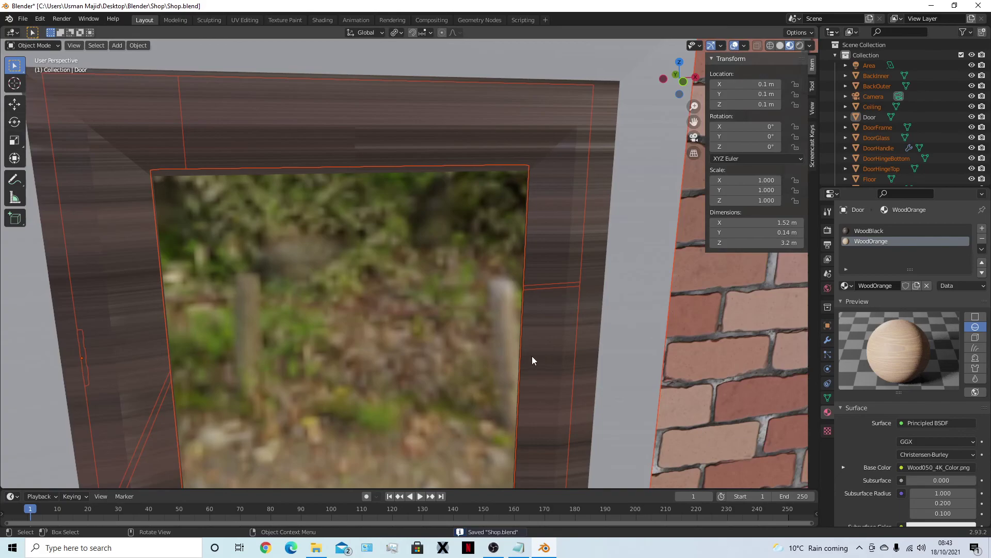
scroll(541, 361, "down", 3)
scroll(542, 361, "down", 2)
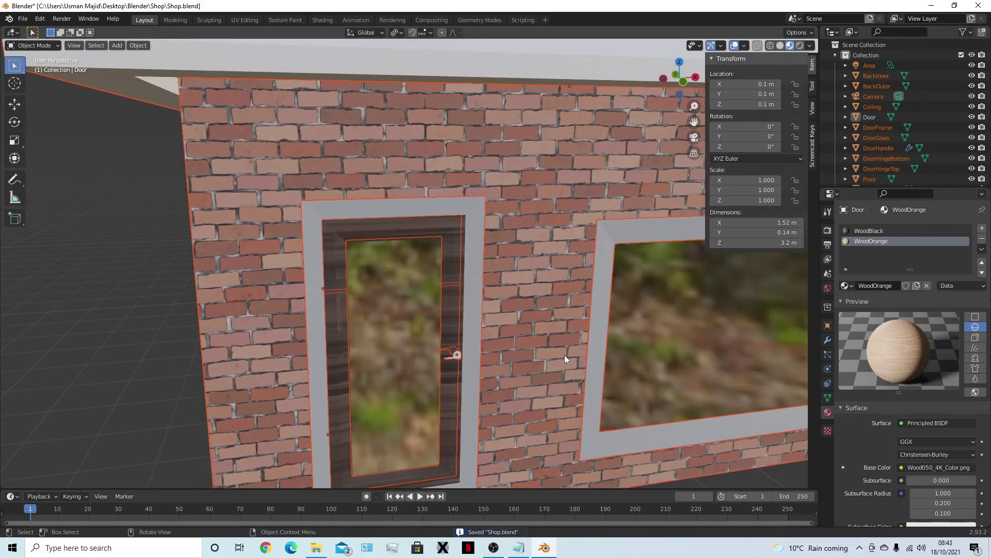
middle_click_drag(565, 355, 390, 181)
middle_click_drag(453, 153, 551, 370)
scroll(550, 370, "up", 5)
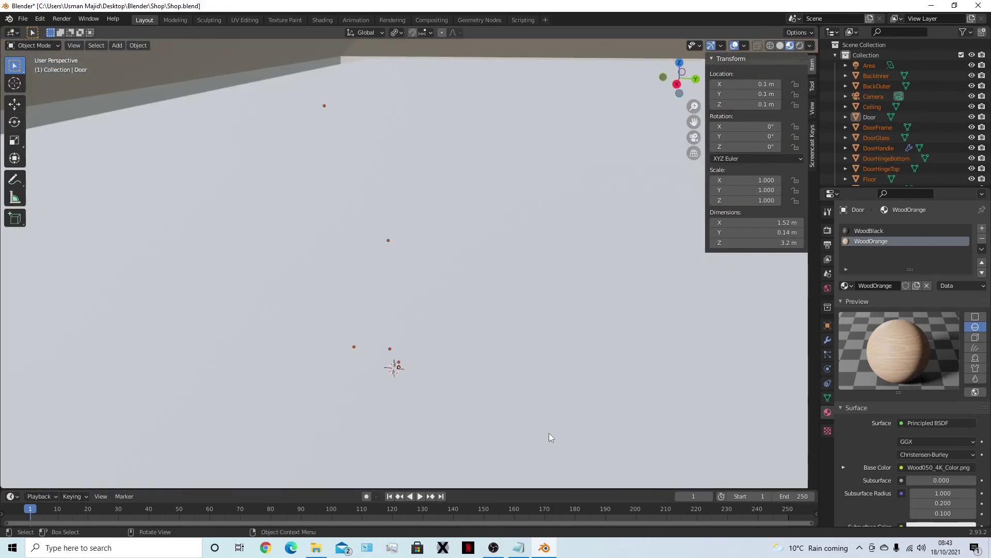
scroll(551, 370, "down", 5)
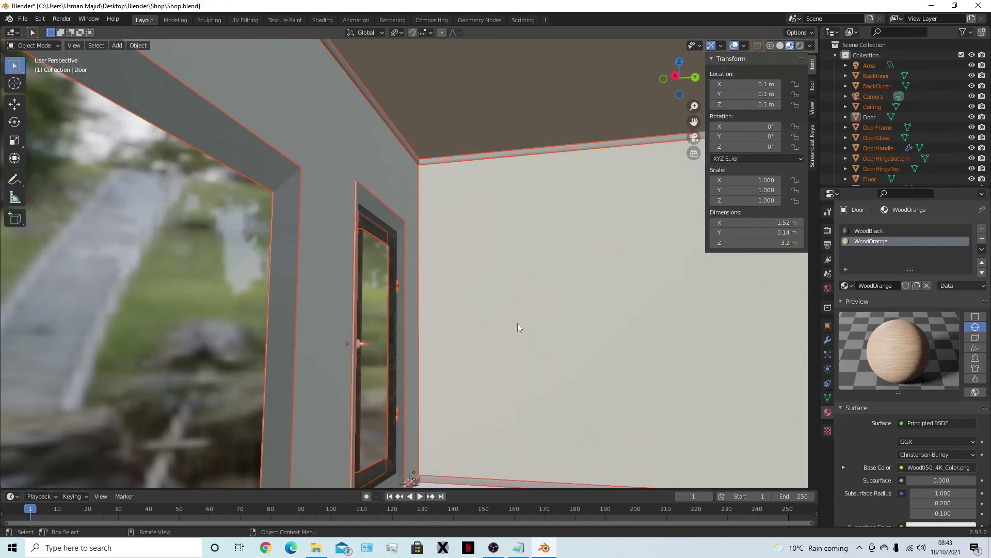
- Inspect the DoorHandle and the outside brick wall, finishing in front orthographic view
left_click(364, 343)
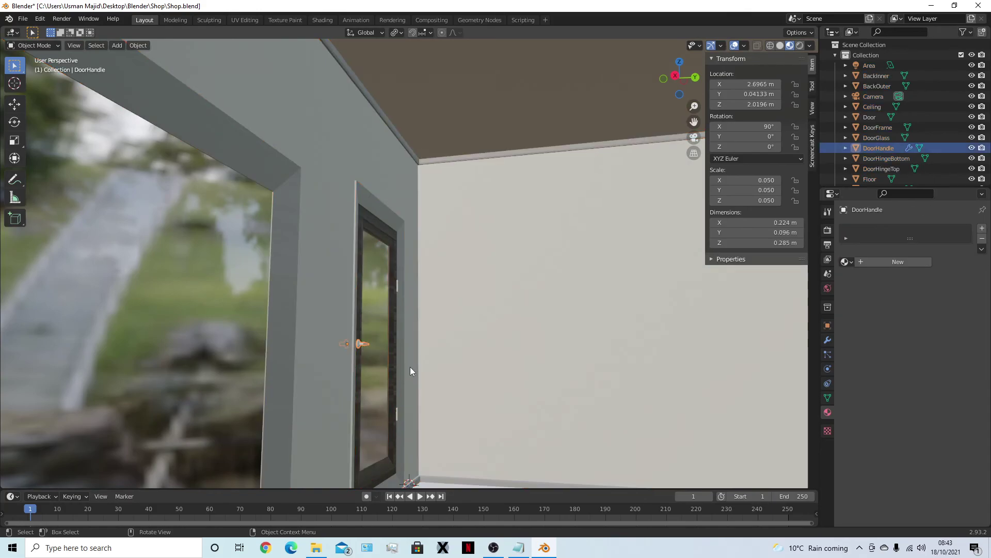
middle_click_drag(392, 323, 572, 389)
scroll(575, 337, "down", 3)
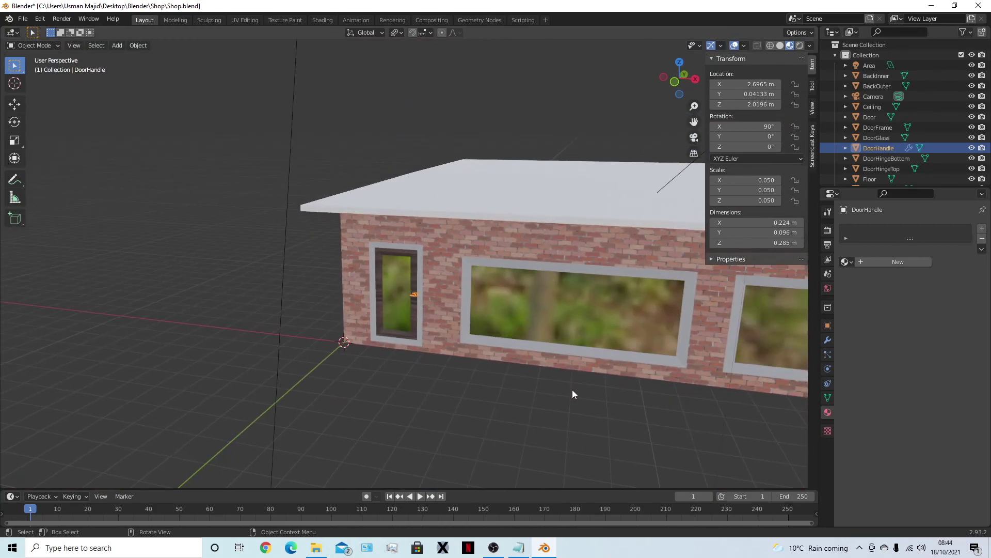
middle_click_drag(264, 320, 293, 316)
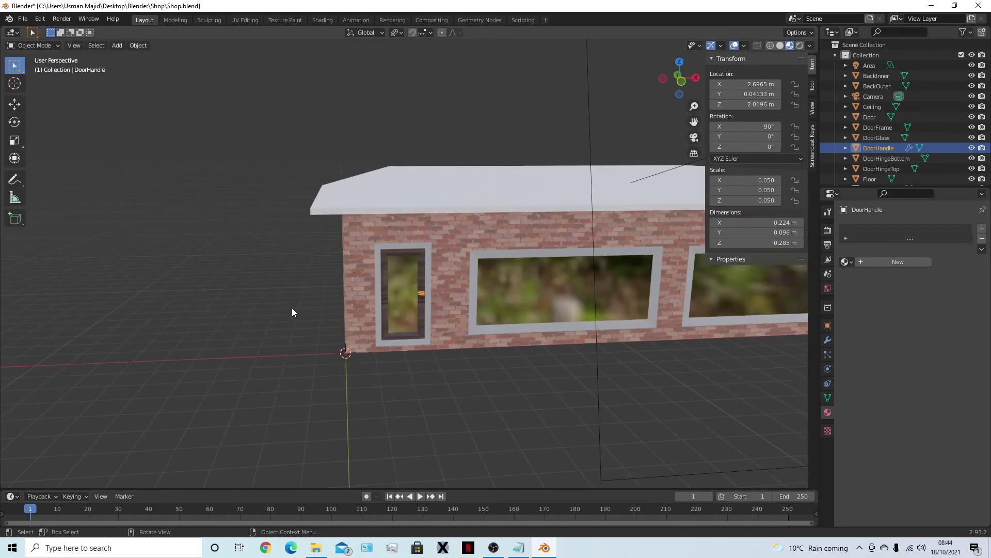
left_click(261, 280)
key("KP_1")
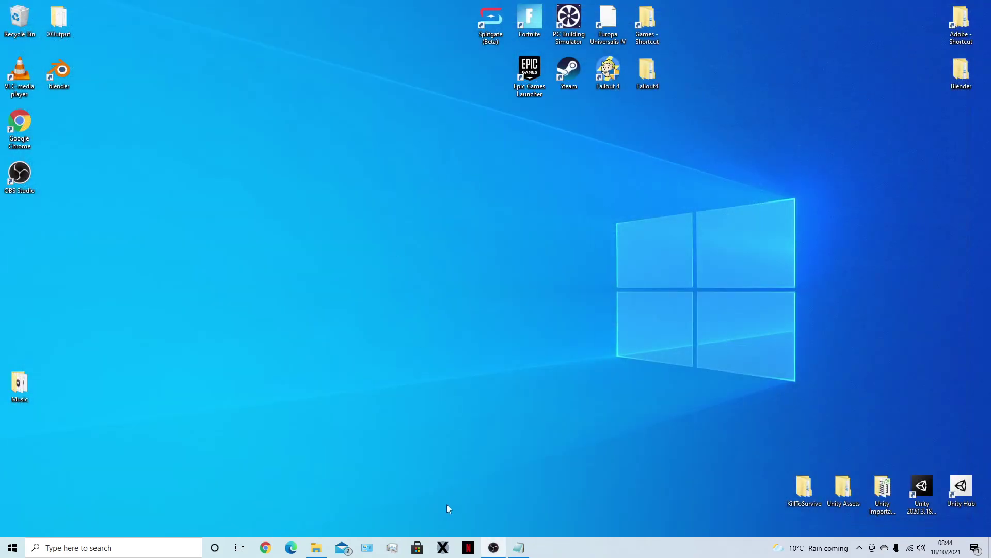
- Duplicate Shop.blend inside the Shop folder in File Explorer
left_click(316, 547)
left_click(188, 159)
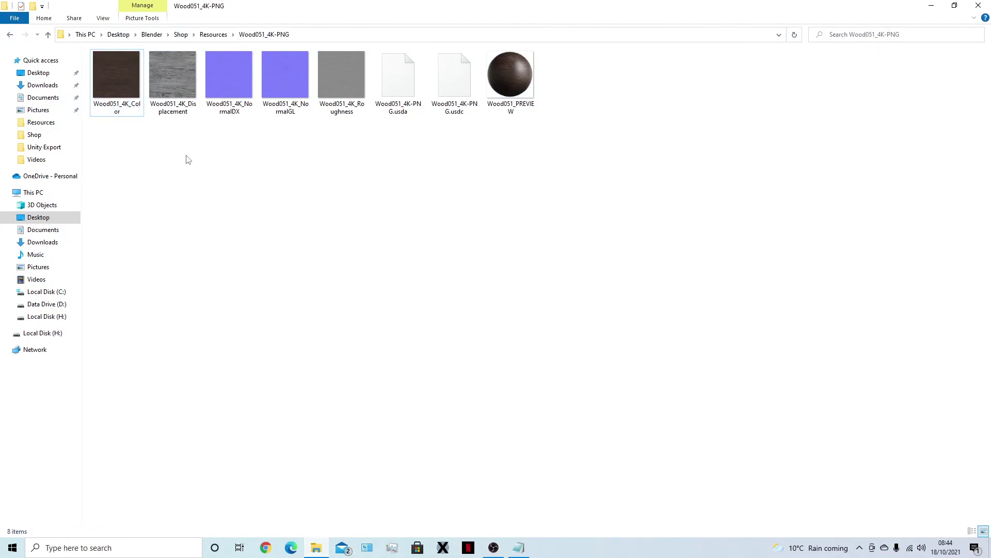
key("BackSpace")
key("BackSpace")
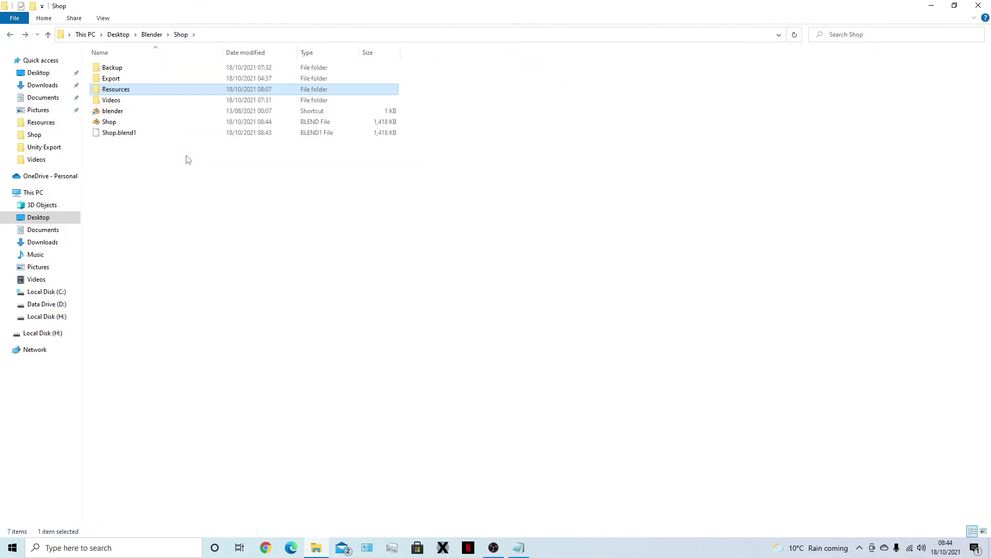
key("Down")
key("Down")
key("Down")
key("ctrl+c")
key("ctrl+v")
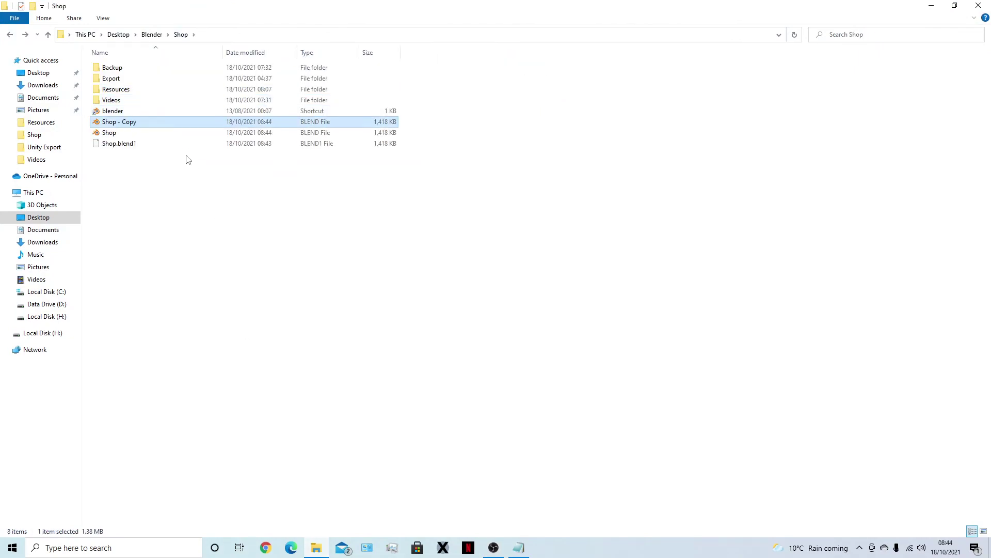
- Move the copy into the Backup folder and rename it '5 Texturing 1'
left_click_drag(126, 121, 138, 71)
double_click(137, 70)
left_click(136, 144)
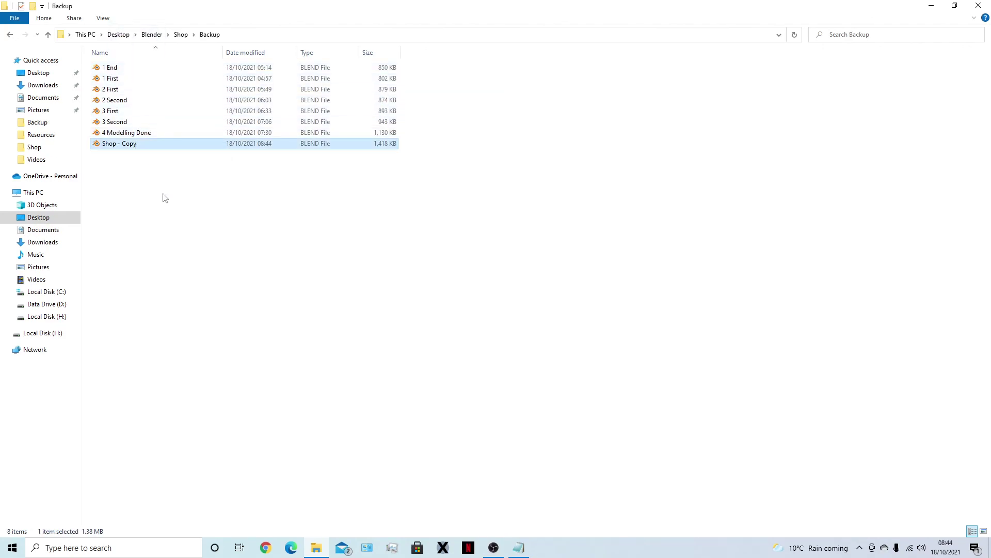
key("F2")
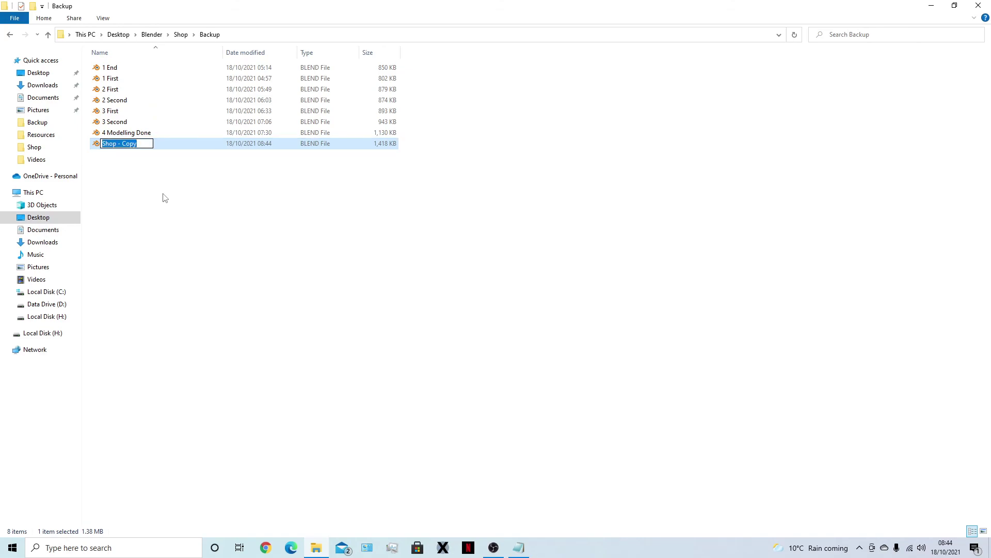
type("5 Texturing 1")
key("Return")
key("BackSpace")
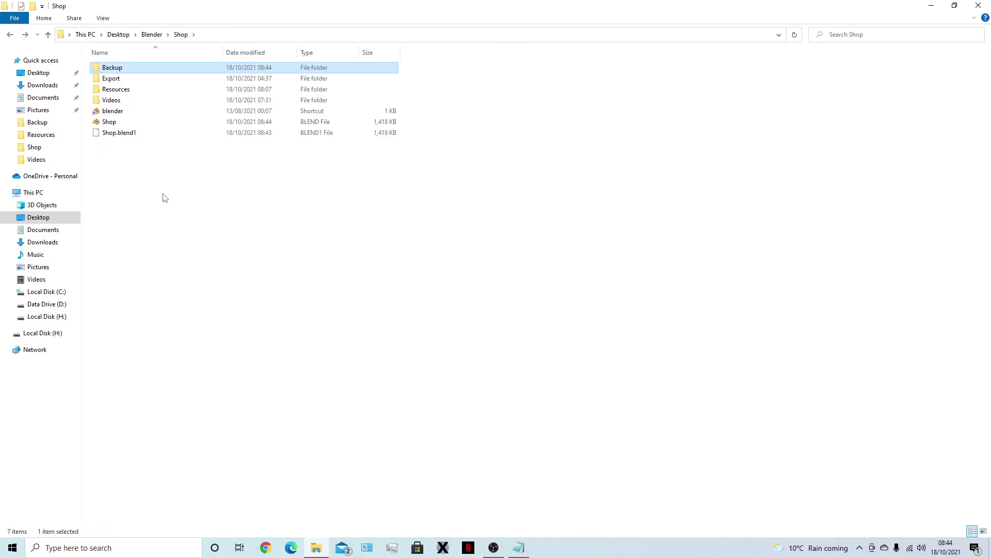
left_click(164, 196)
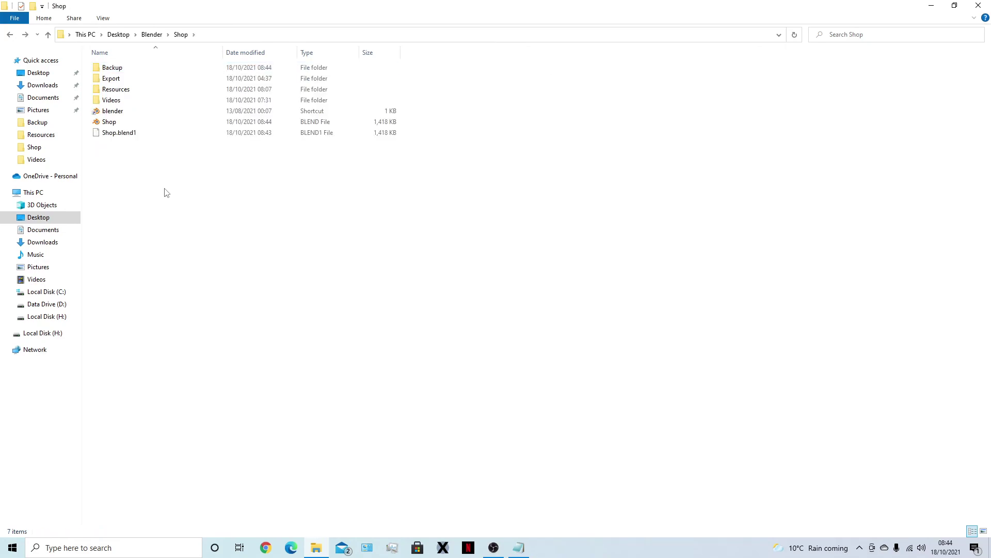